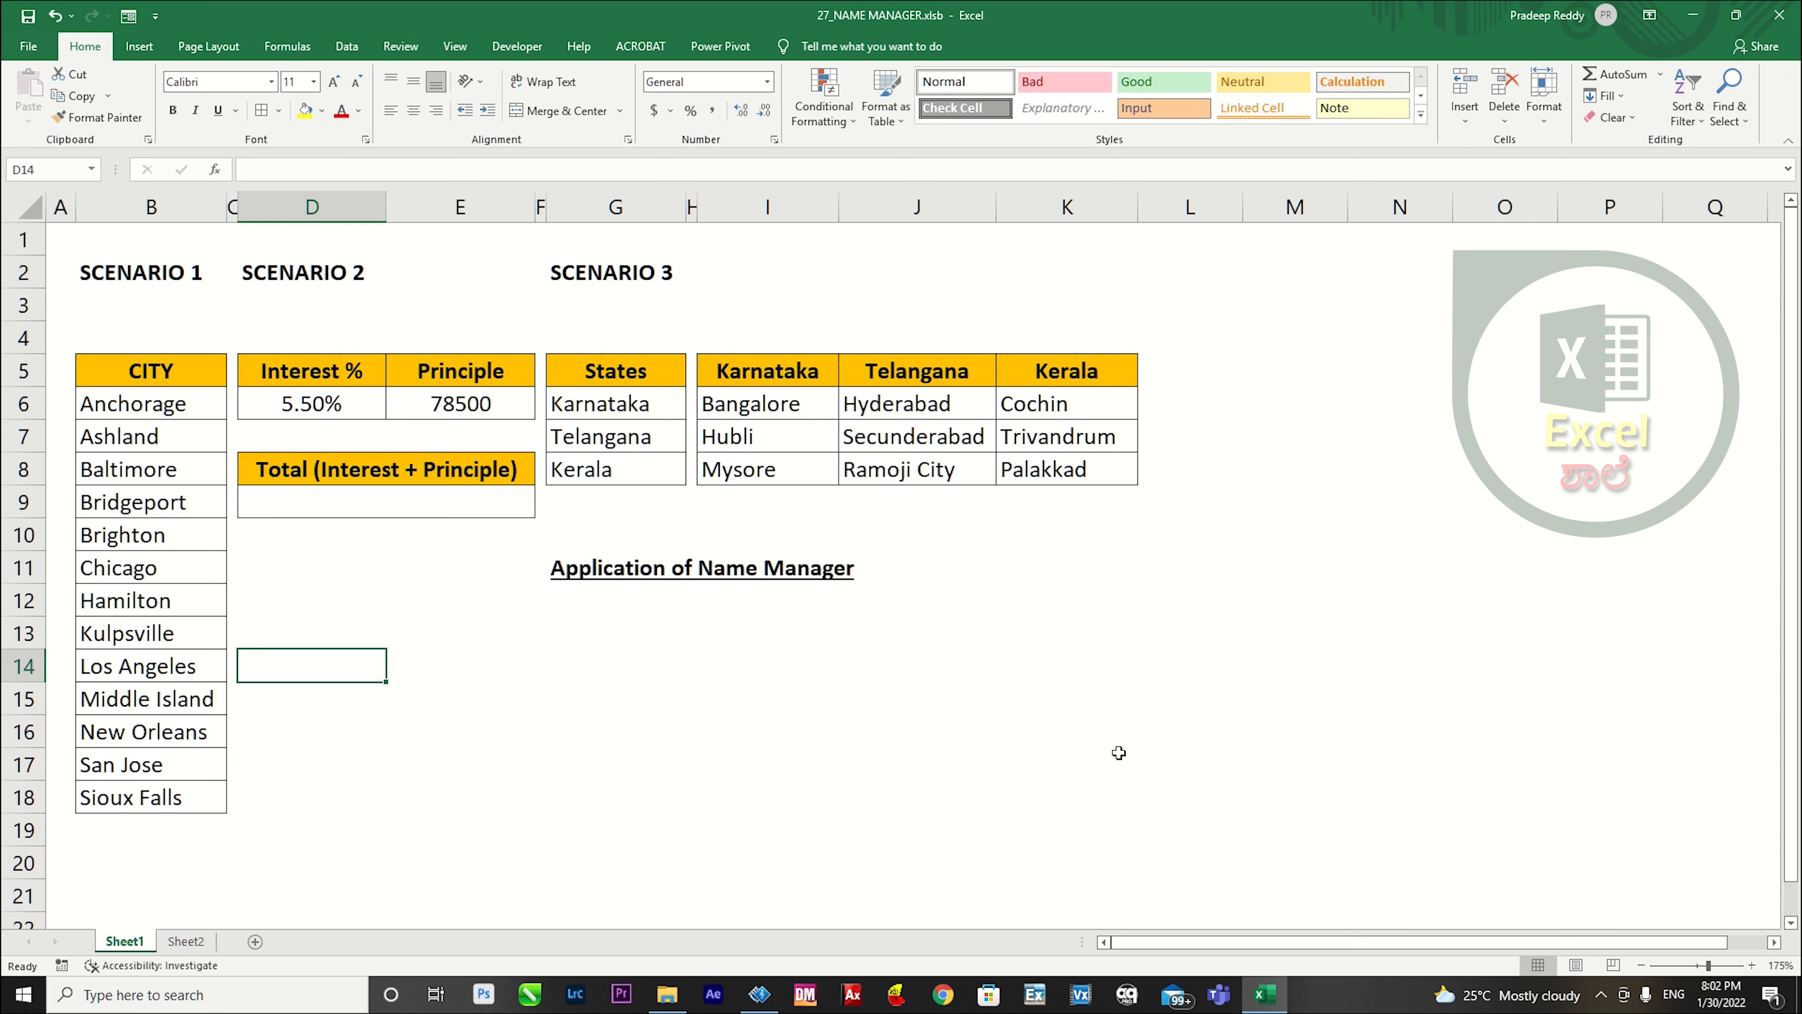
click(1260, 245)
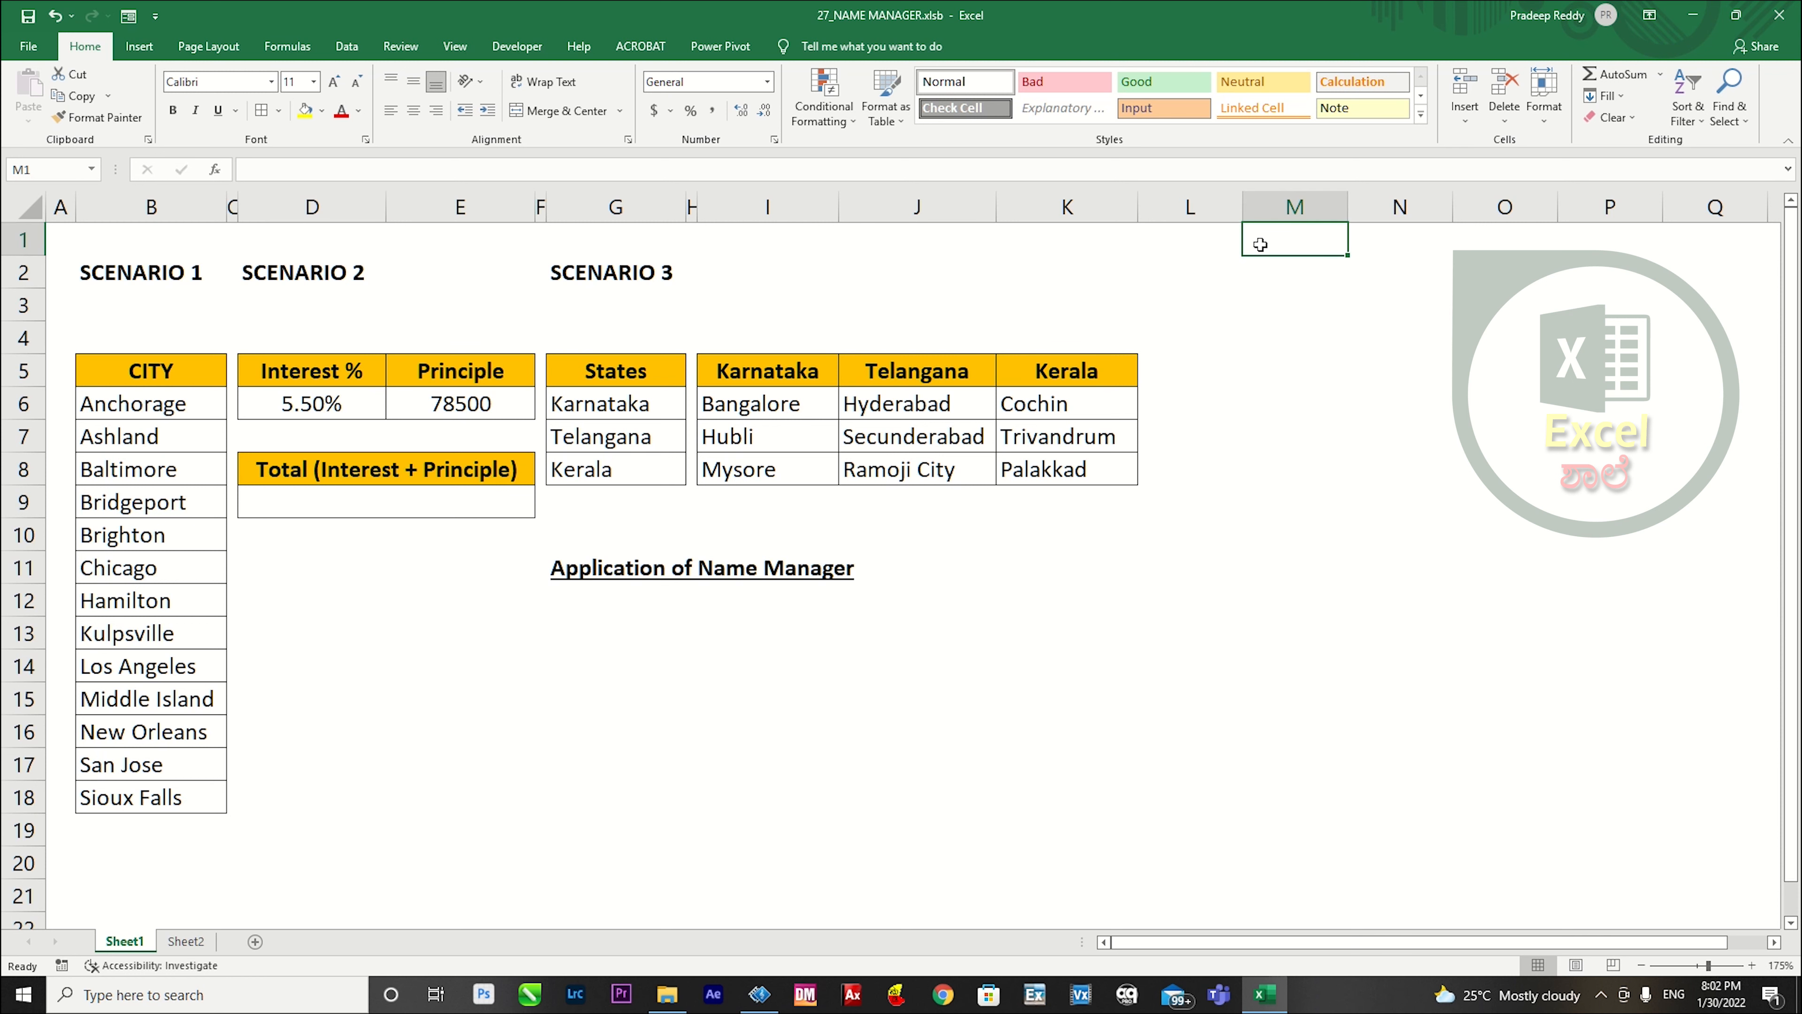
key(ctrl+Right)
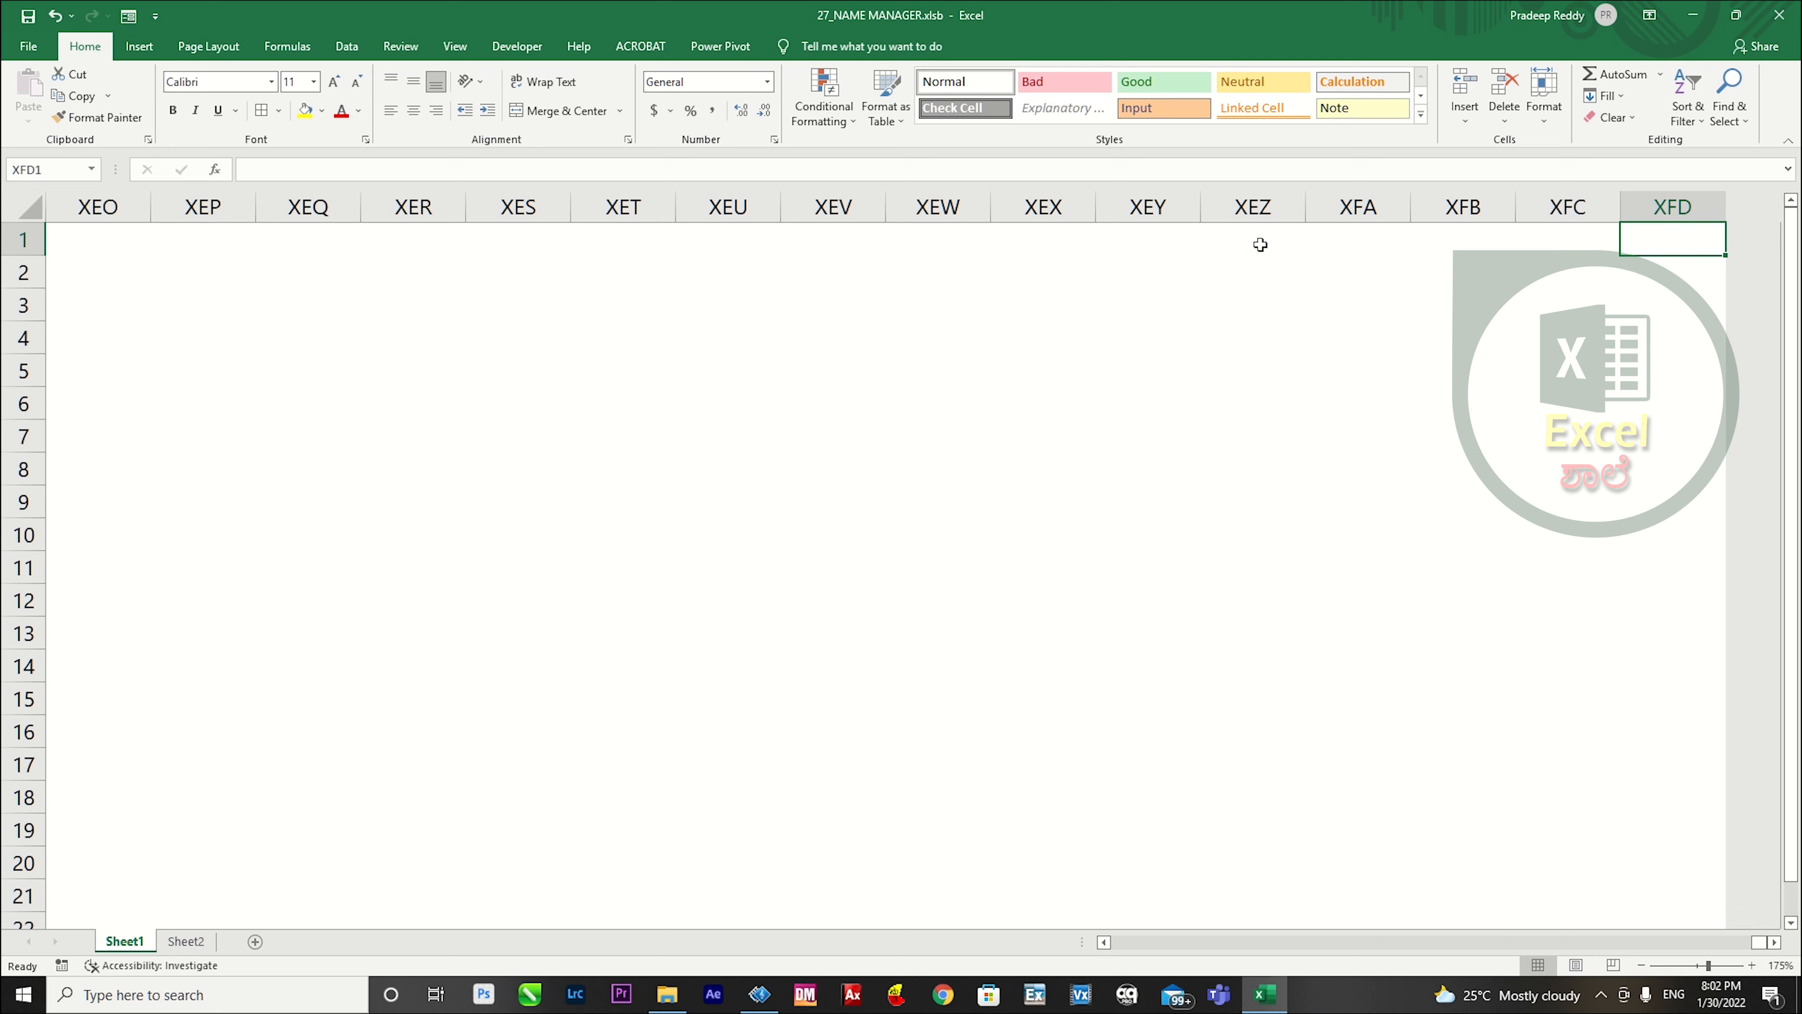
key(ctrl+Left)
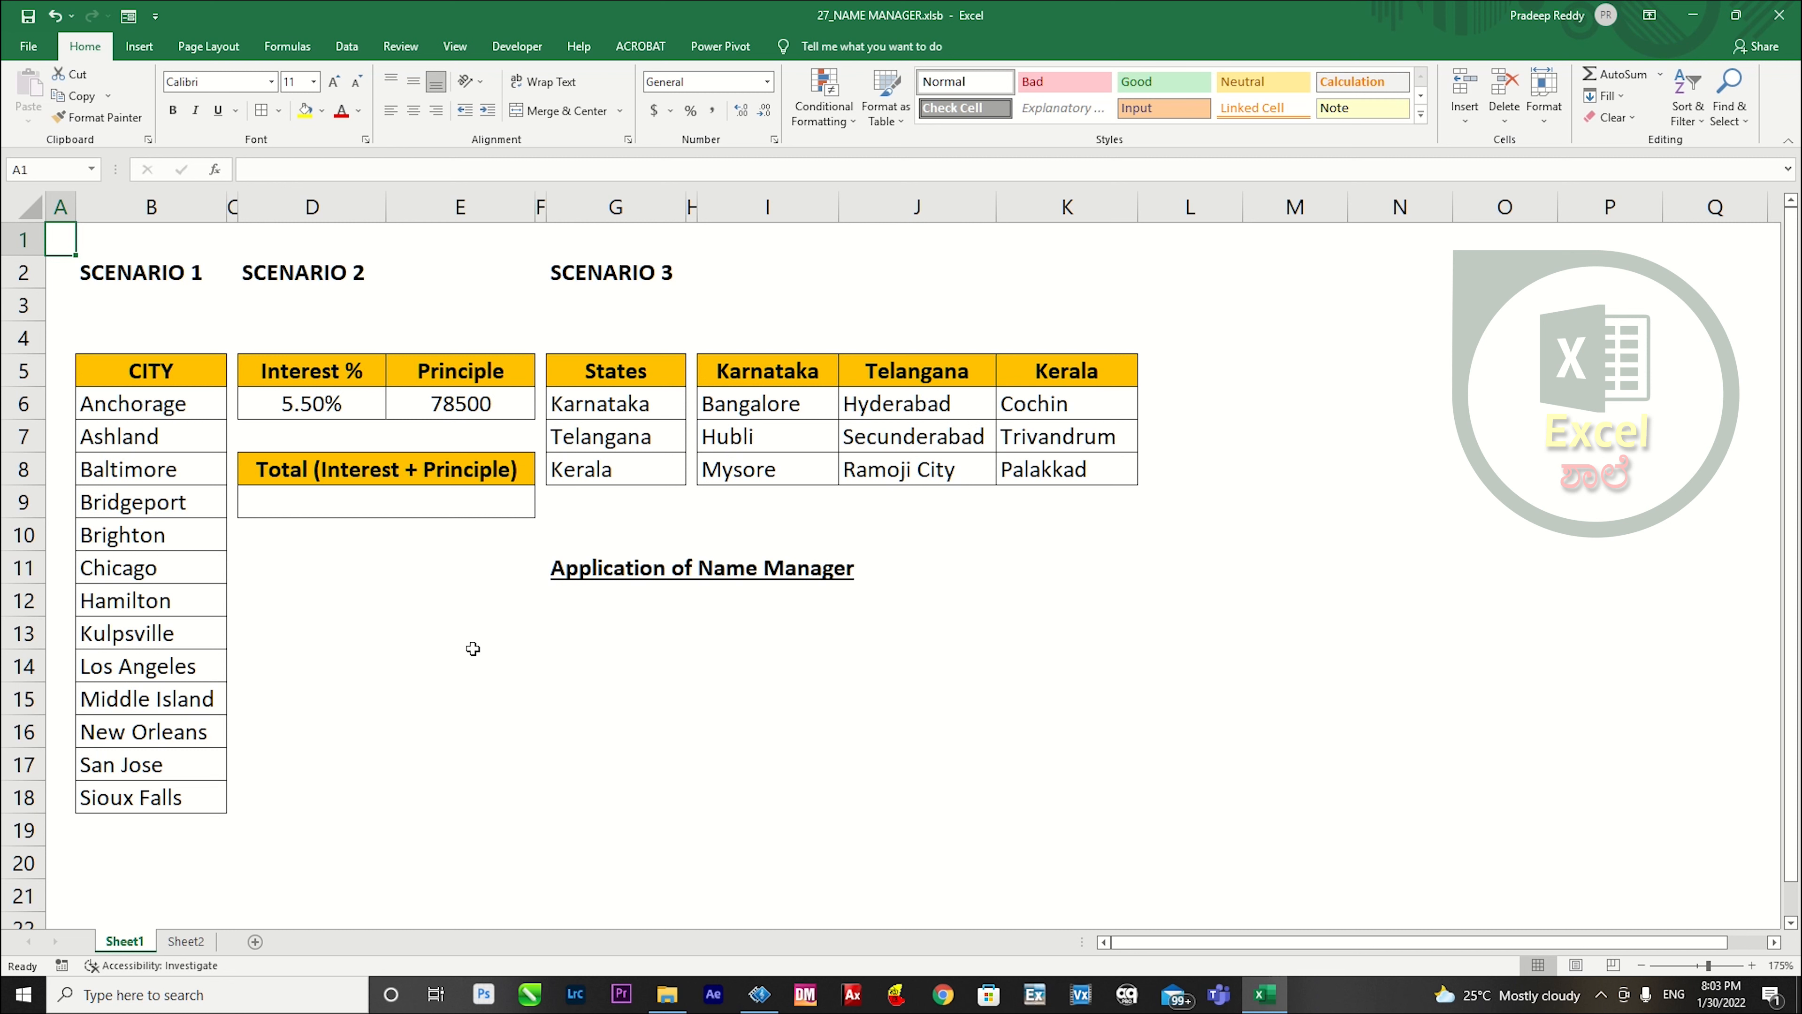
click(51, 168)
click(263, 328)
drag(155, 369, 146, 796)
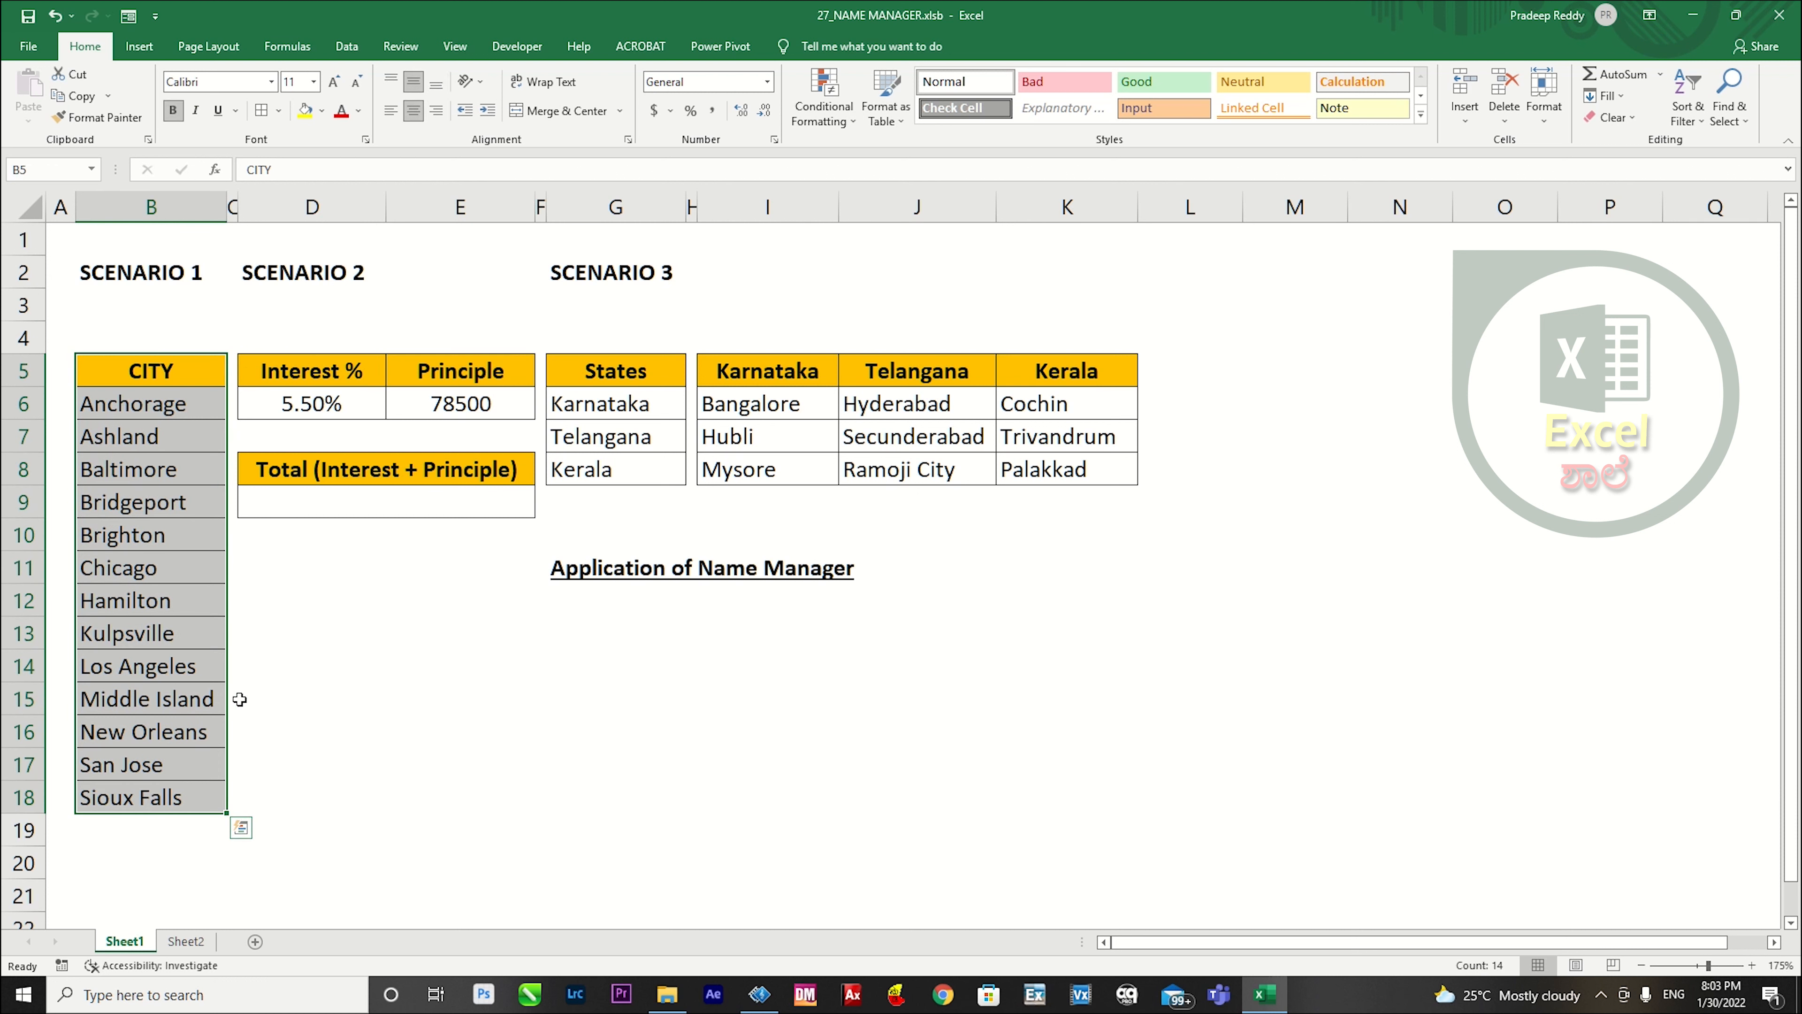
click(292, 689)
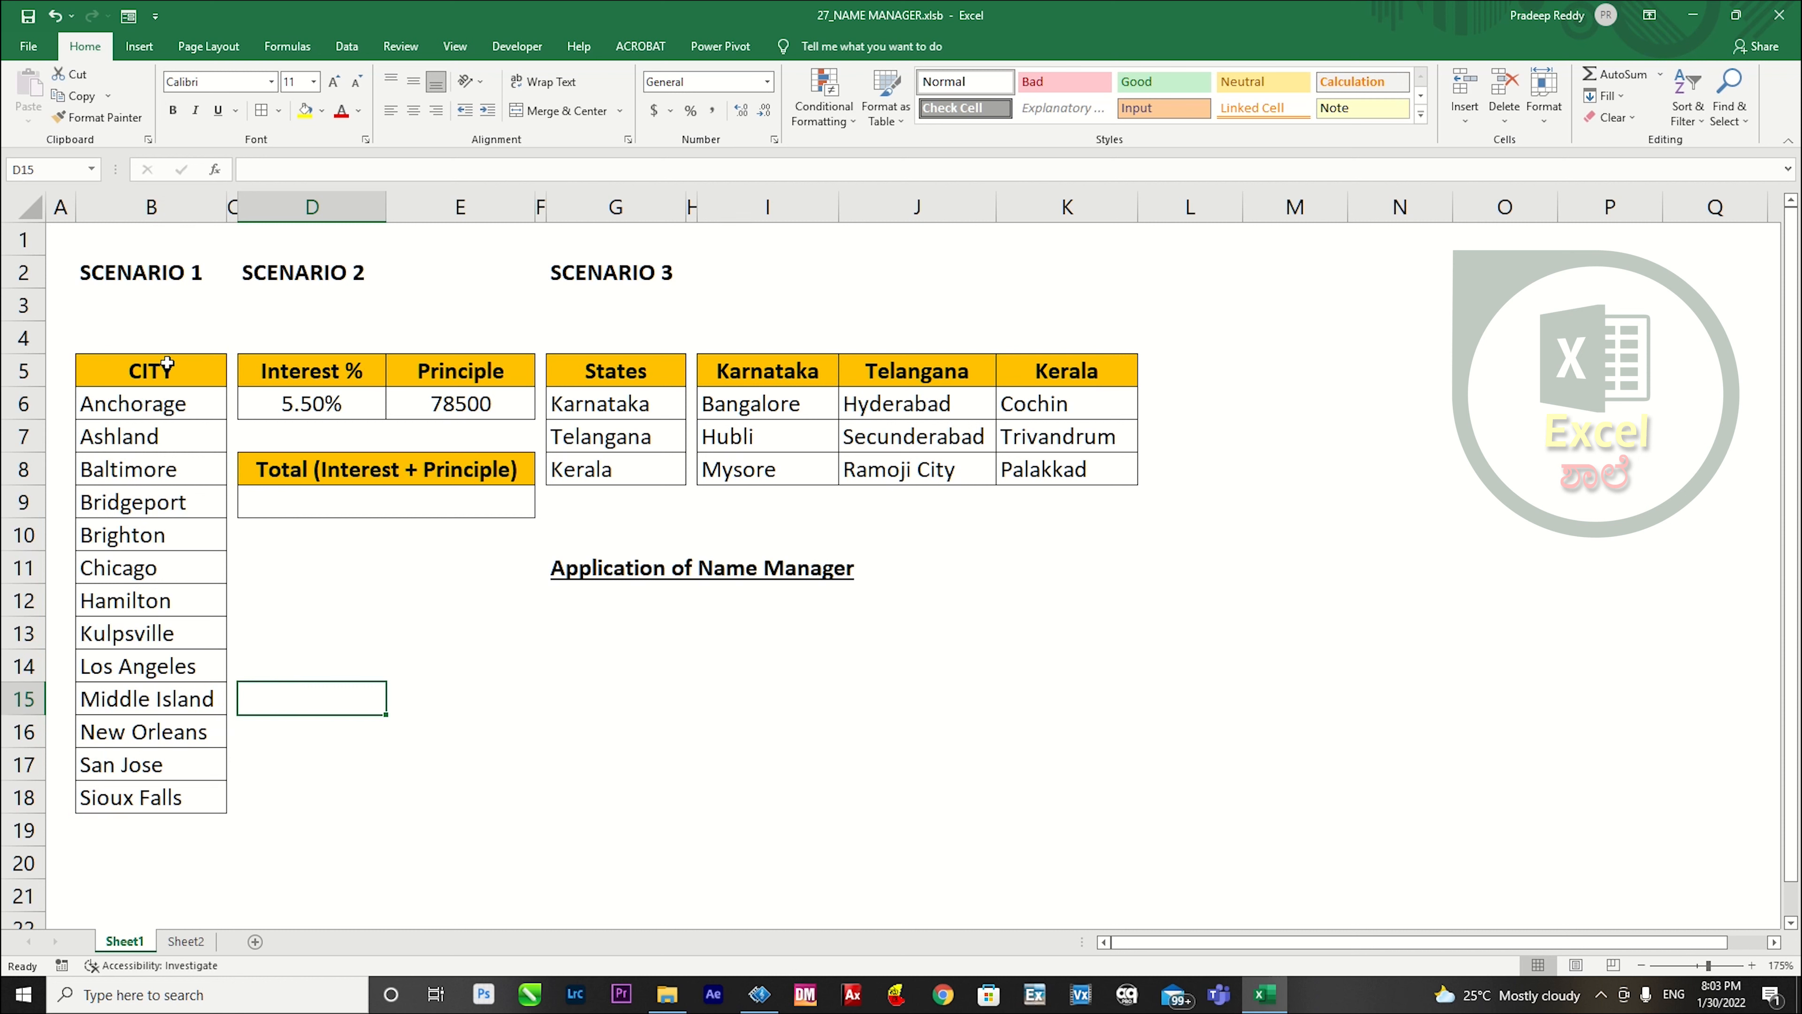
Create a named range for the city list in B5:B18 from its top-row header, and select B6:B18 to check the name.
drag(167, 366, 170, 793)
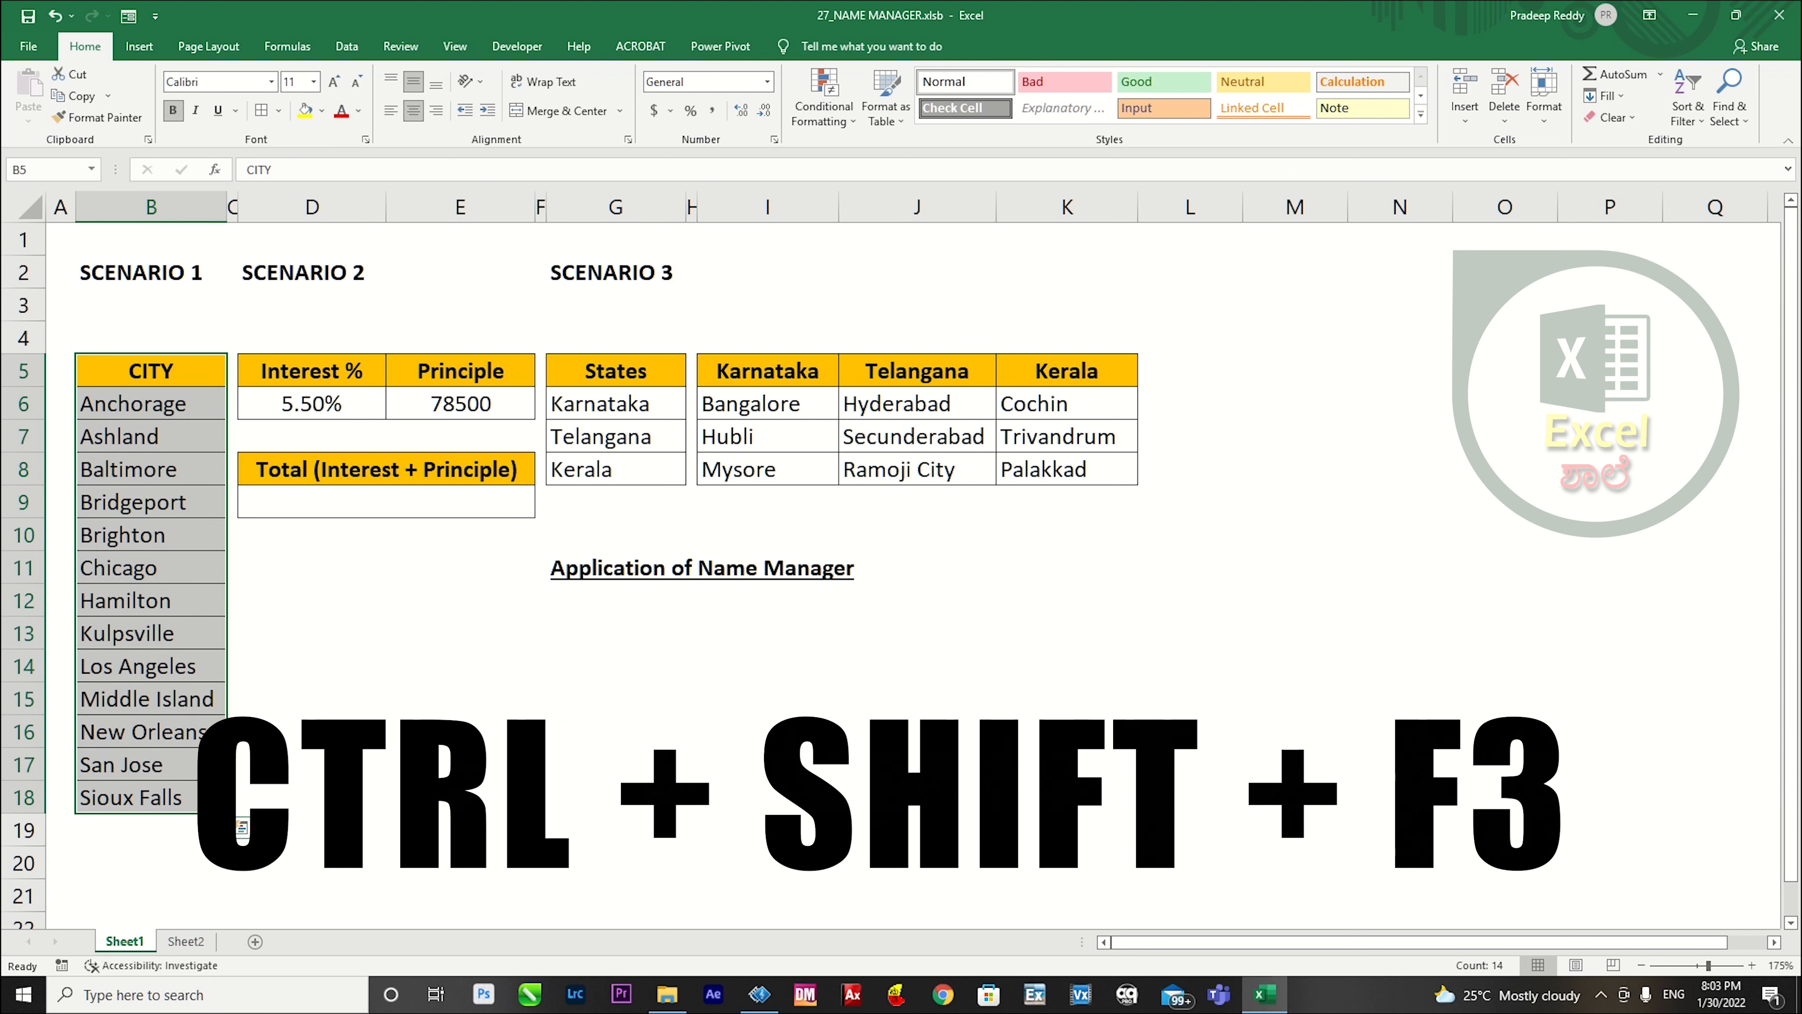
key(ctrl+shift+F3)
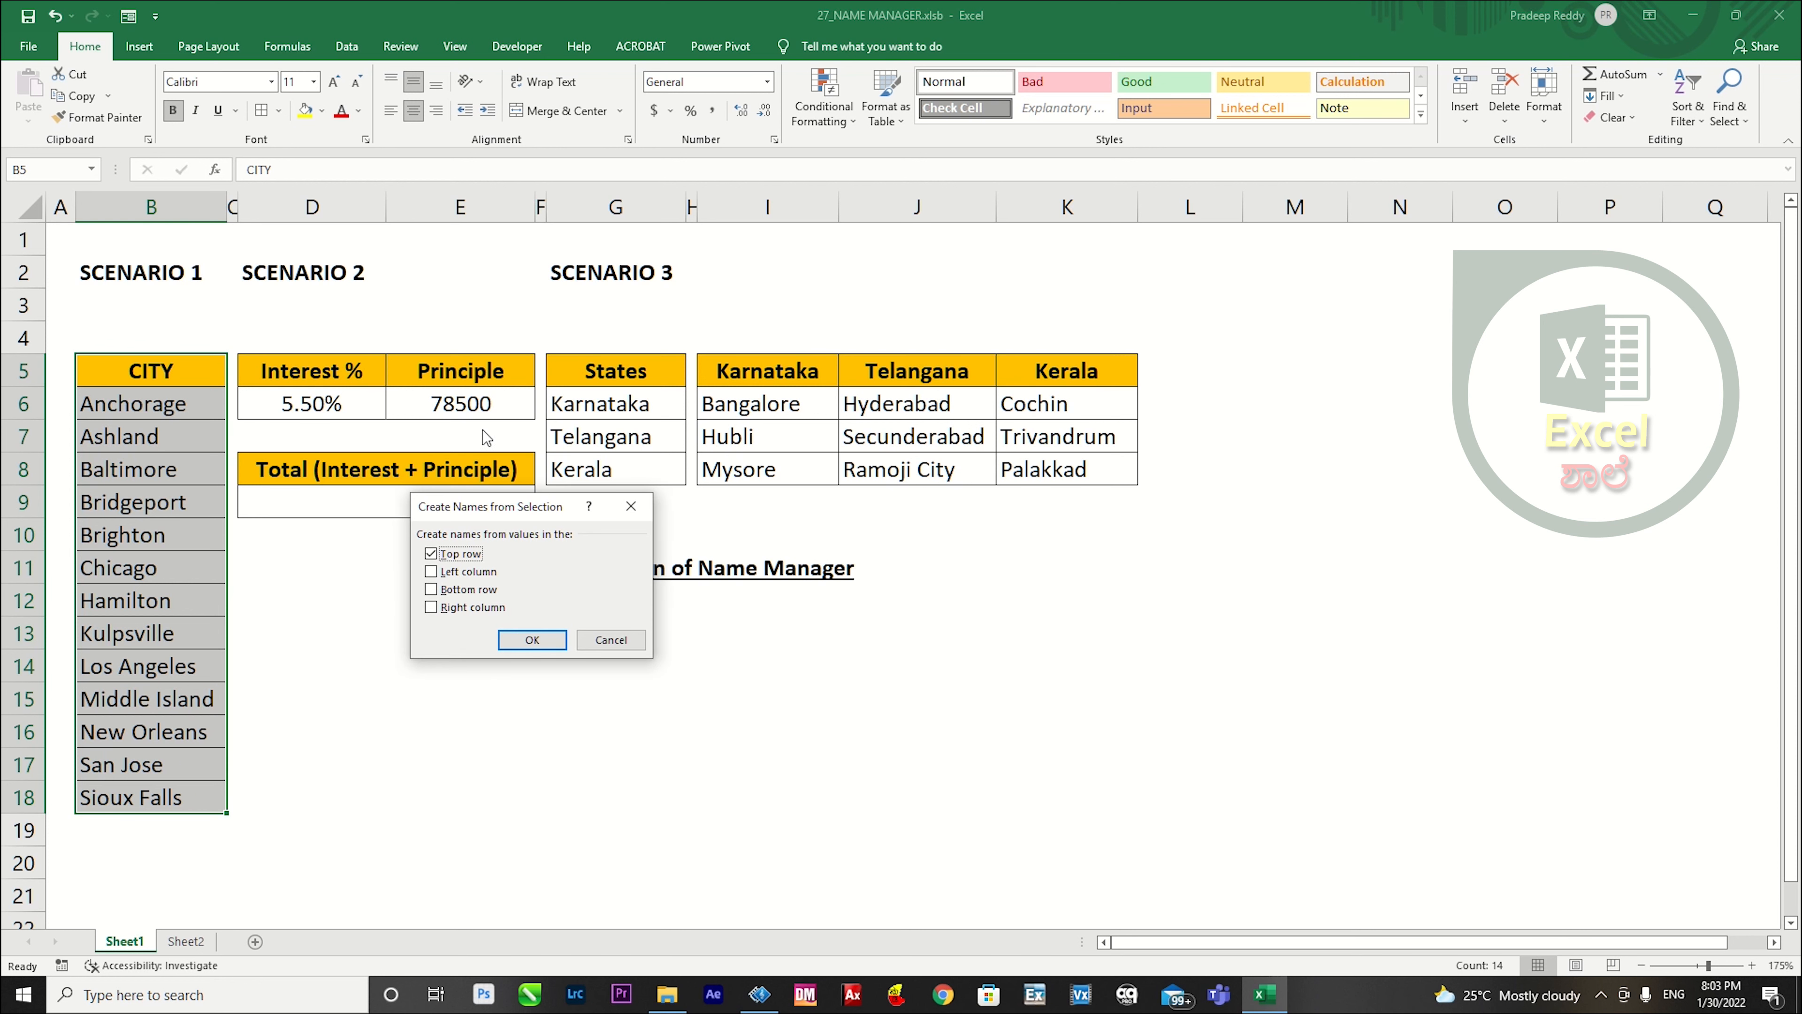
drag(518, 514, 455, 639)
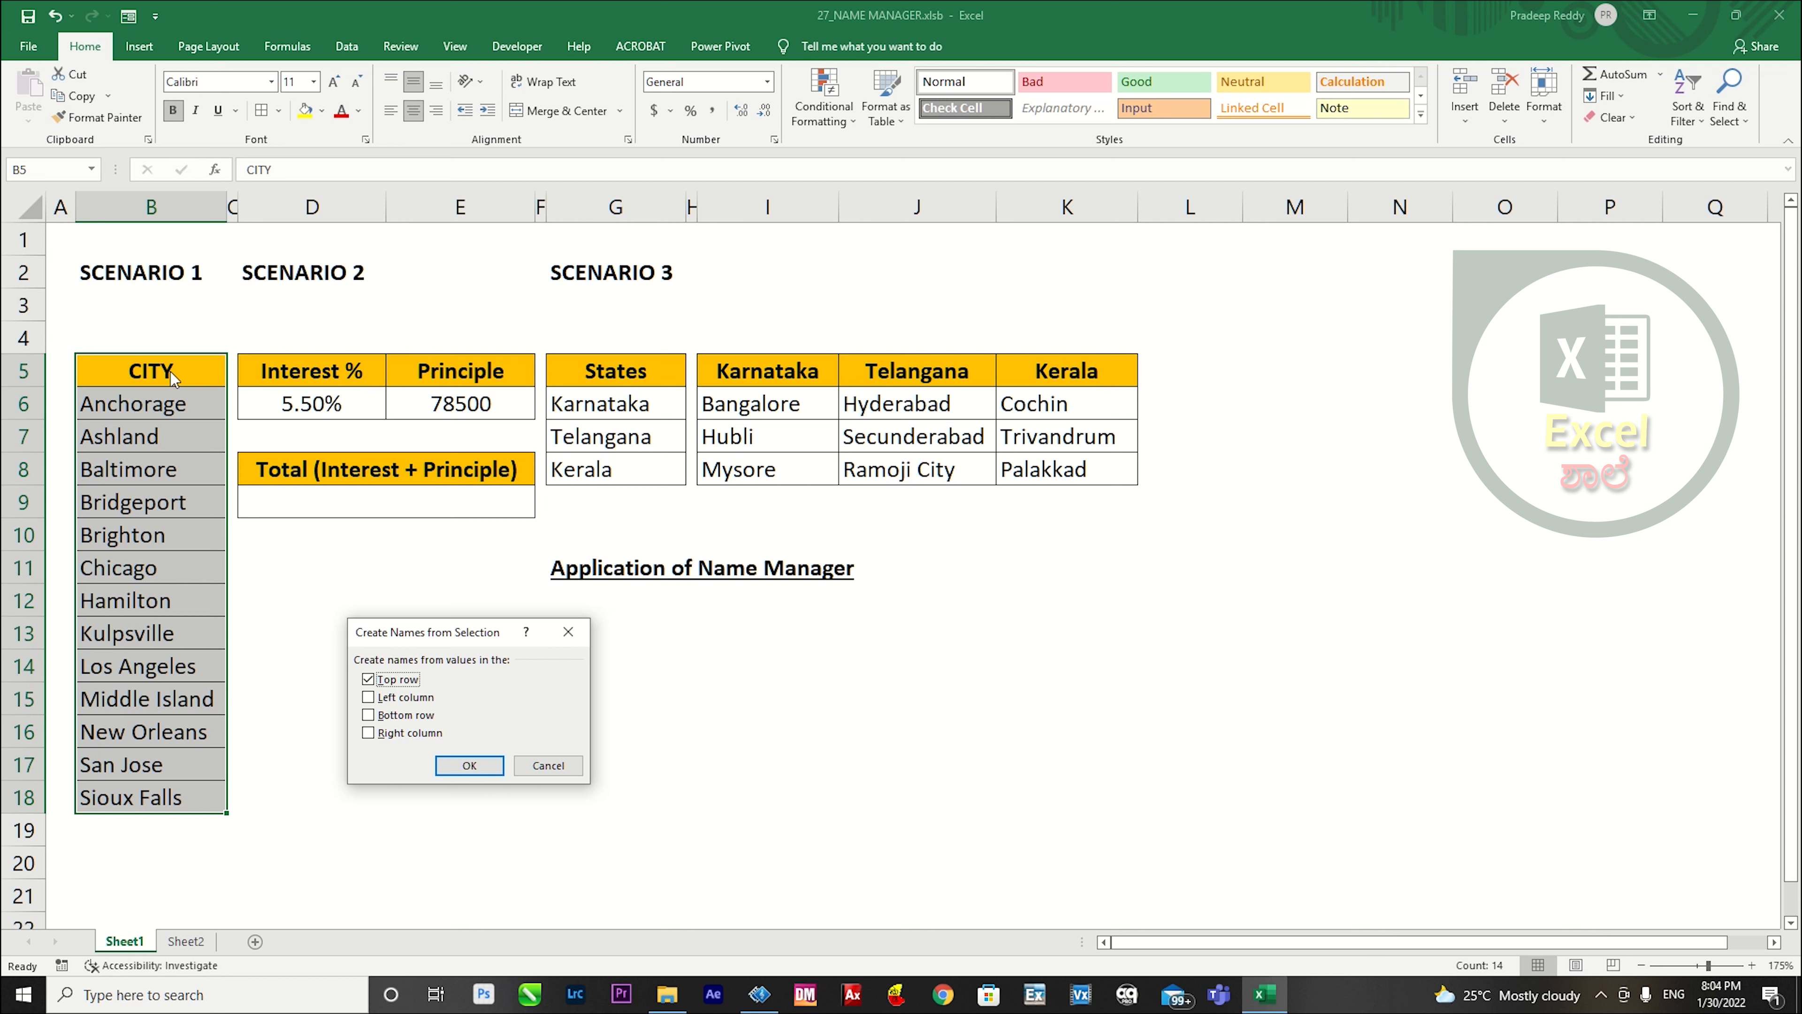
click(470, 766)
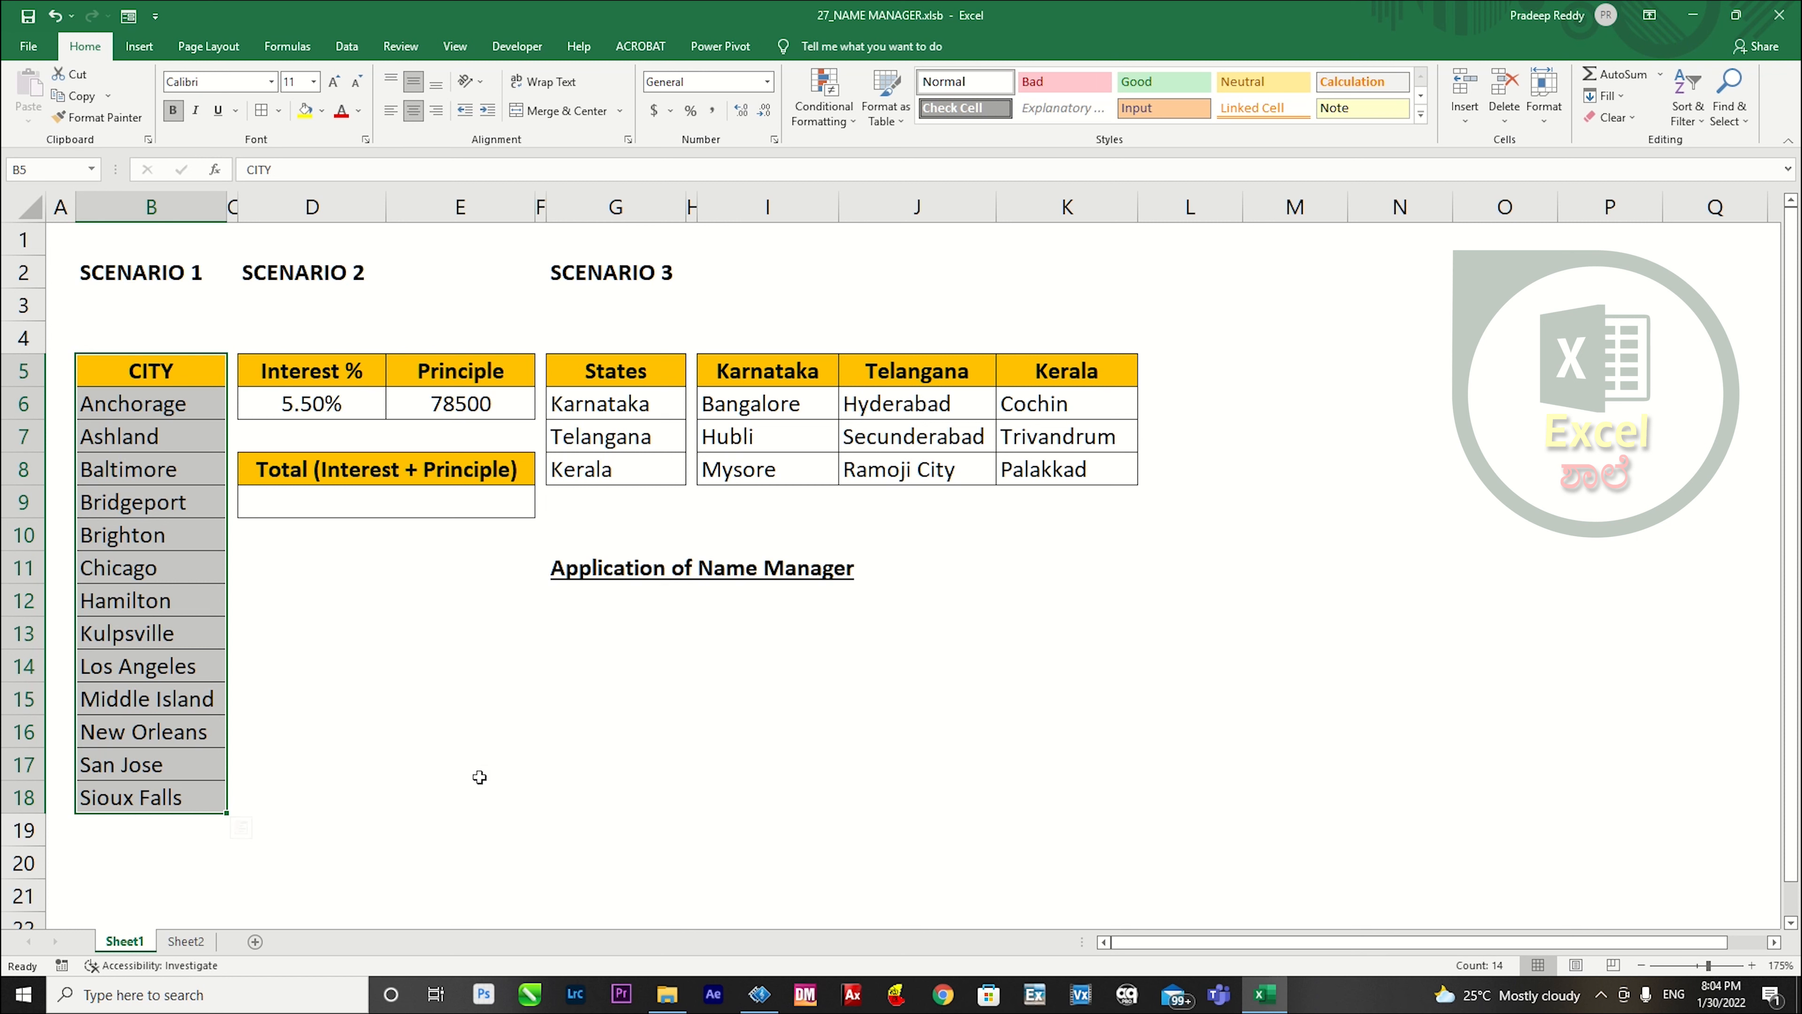
drag(171, 402, 170, 795)
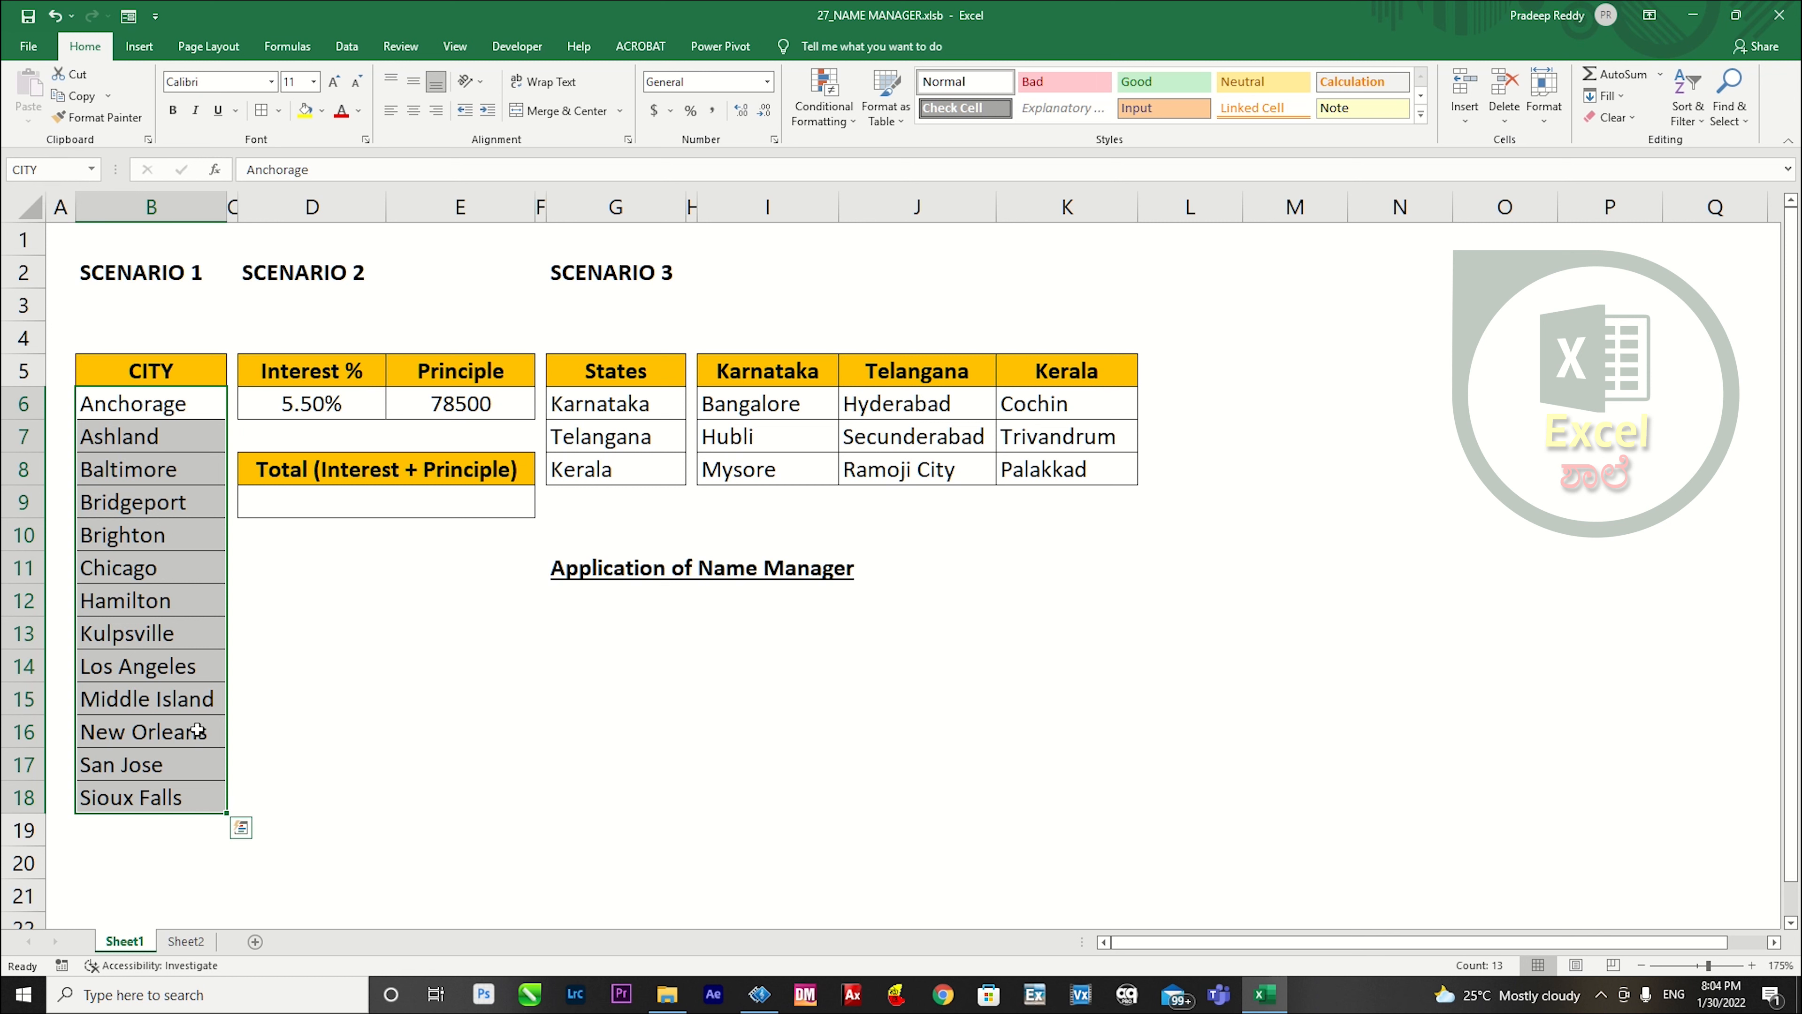
Try to total the principle and interest in D9 with =SUM(E6&D6), and clear the cell.
click(329, 400)
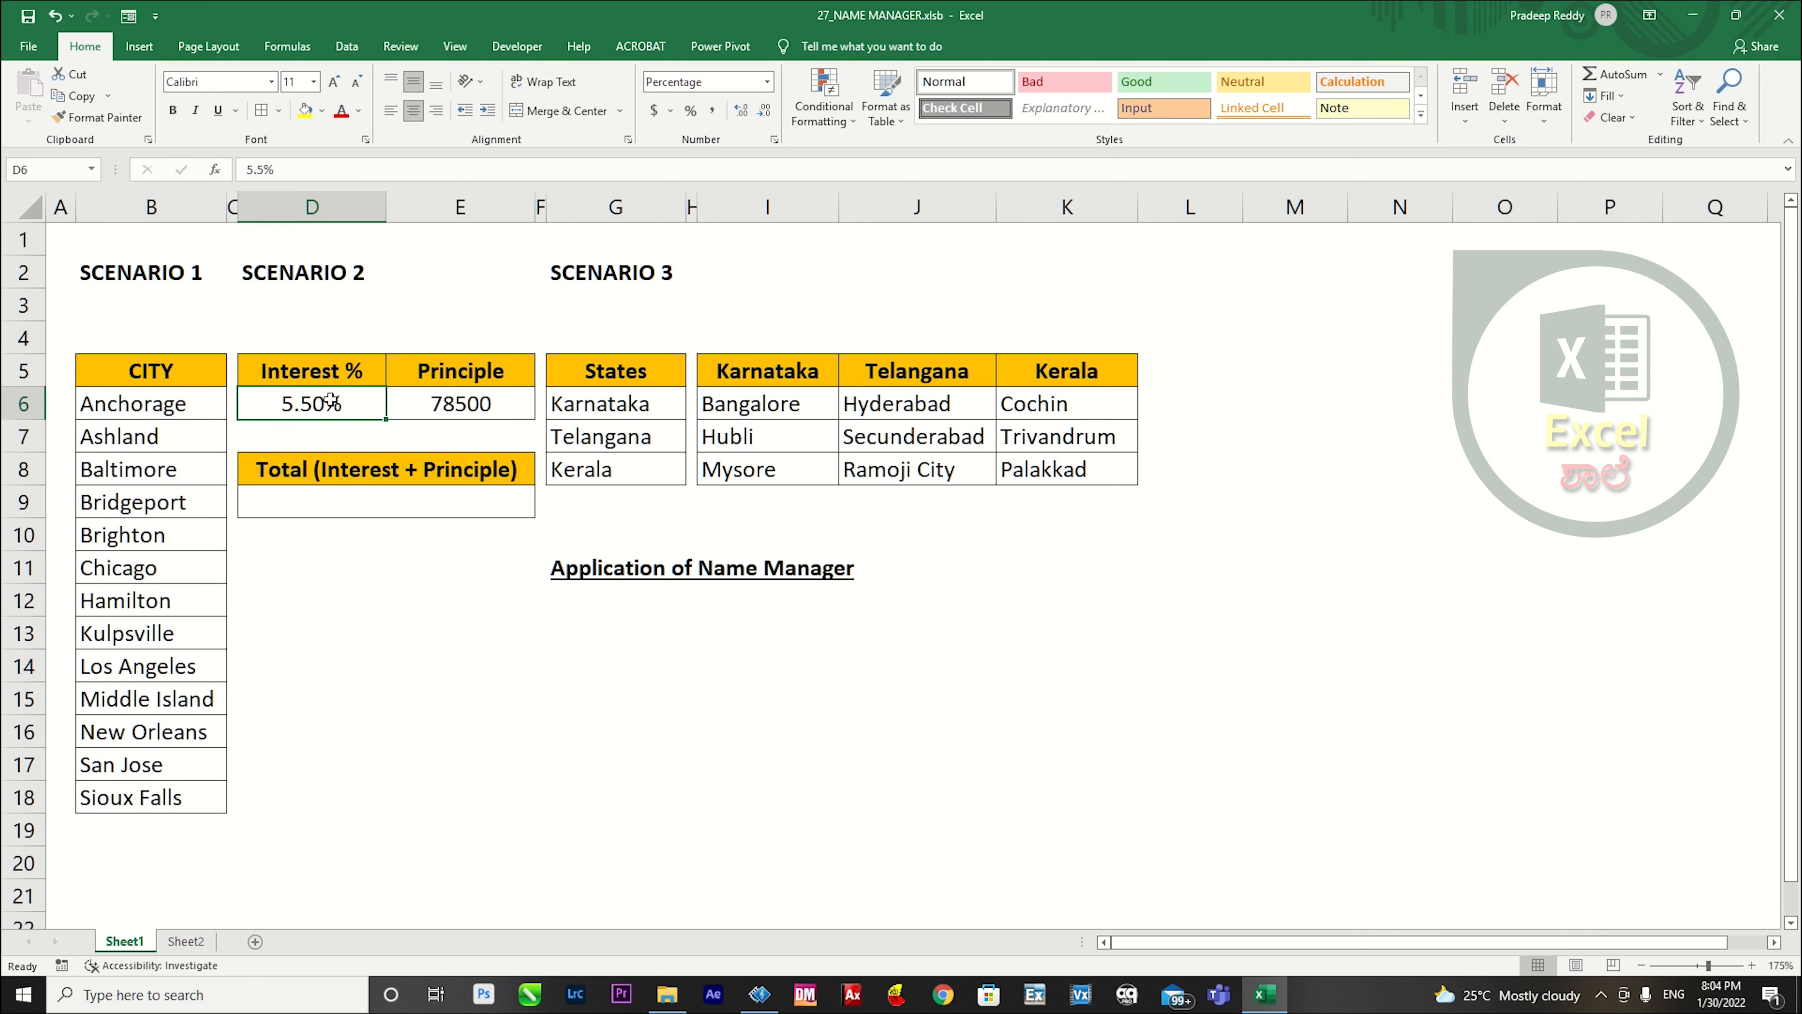
click(424, 402)
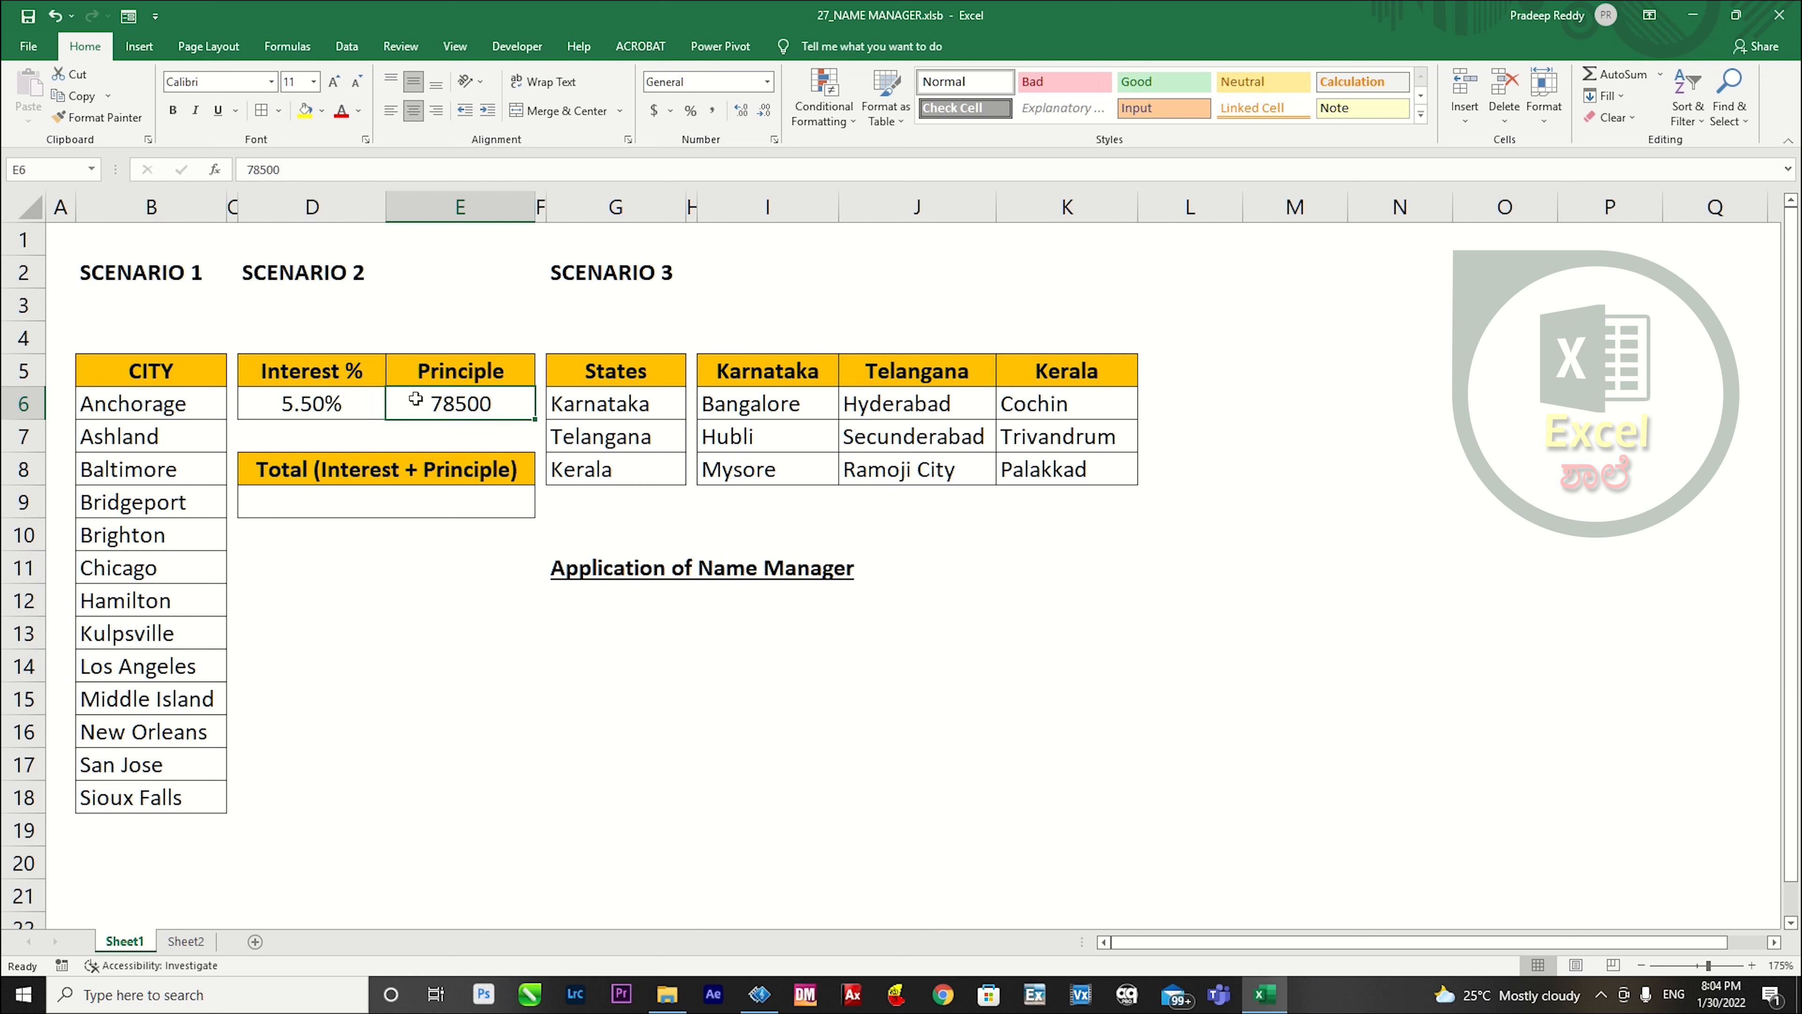
click(299, 501)
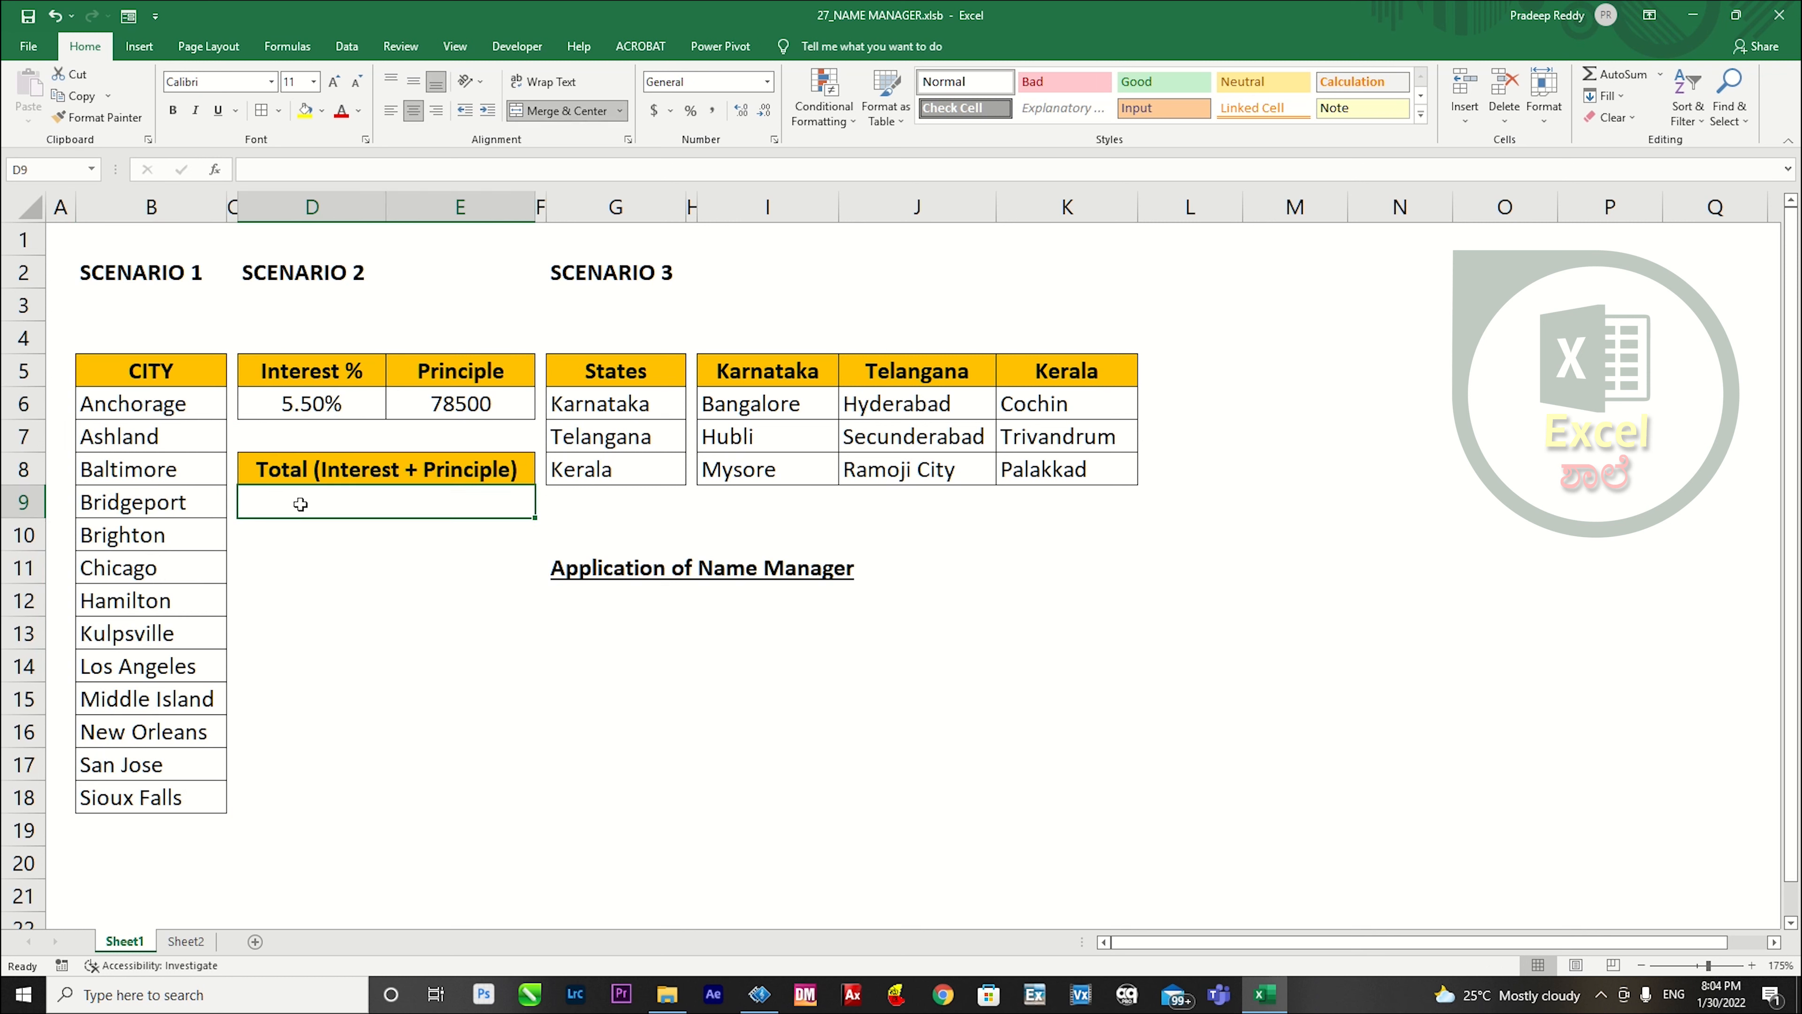
text(=)
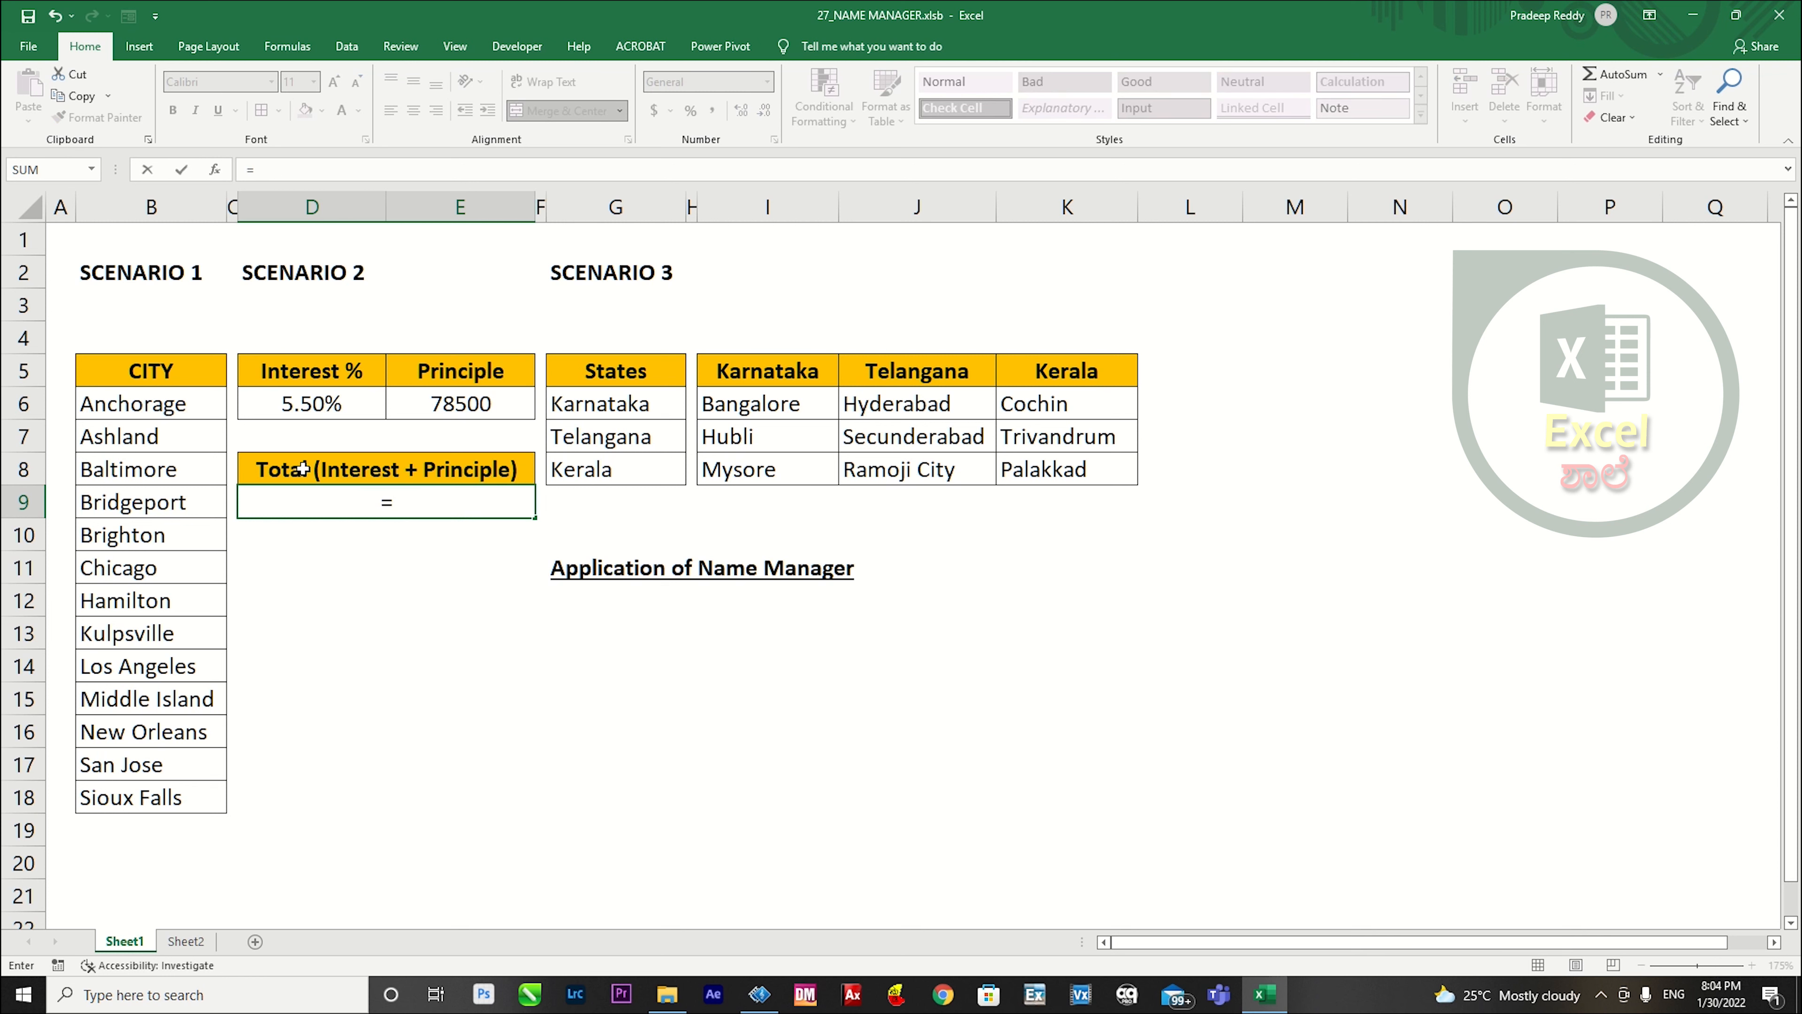
text(su)
key(Tab)
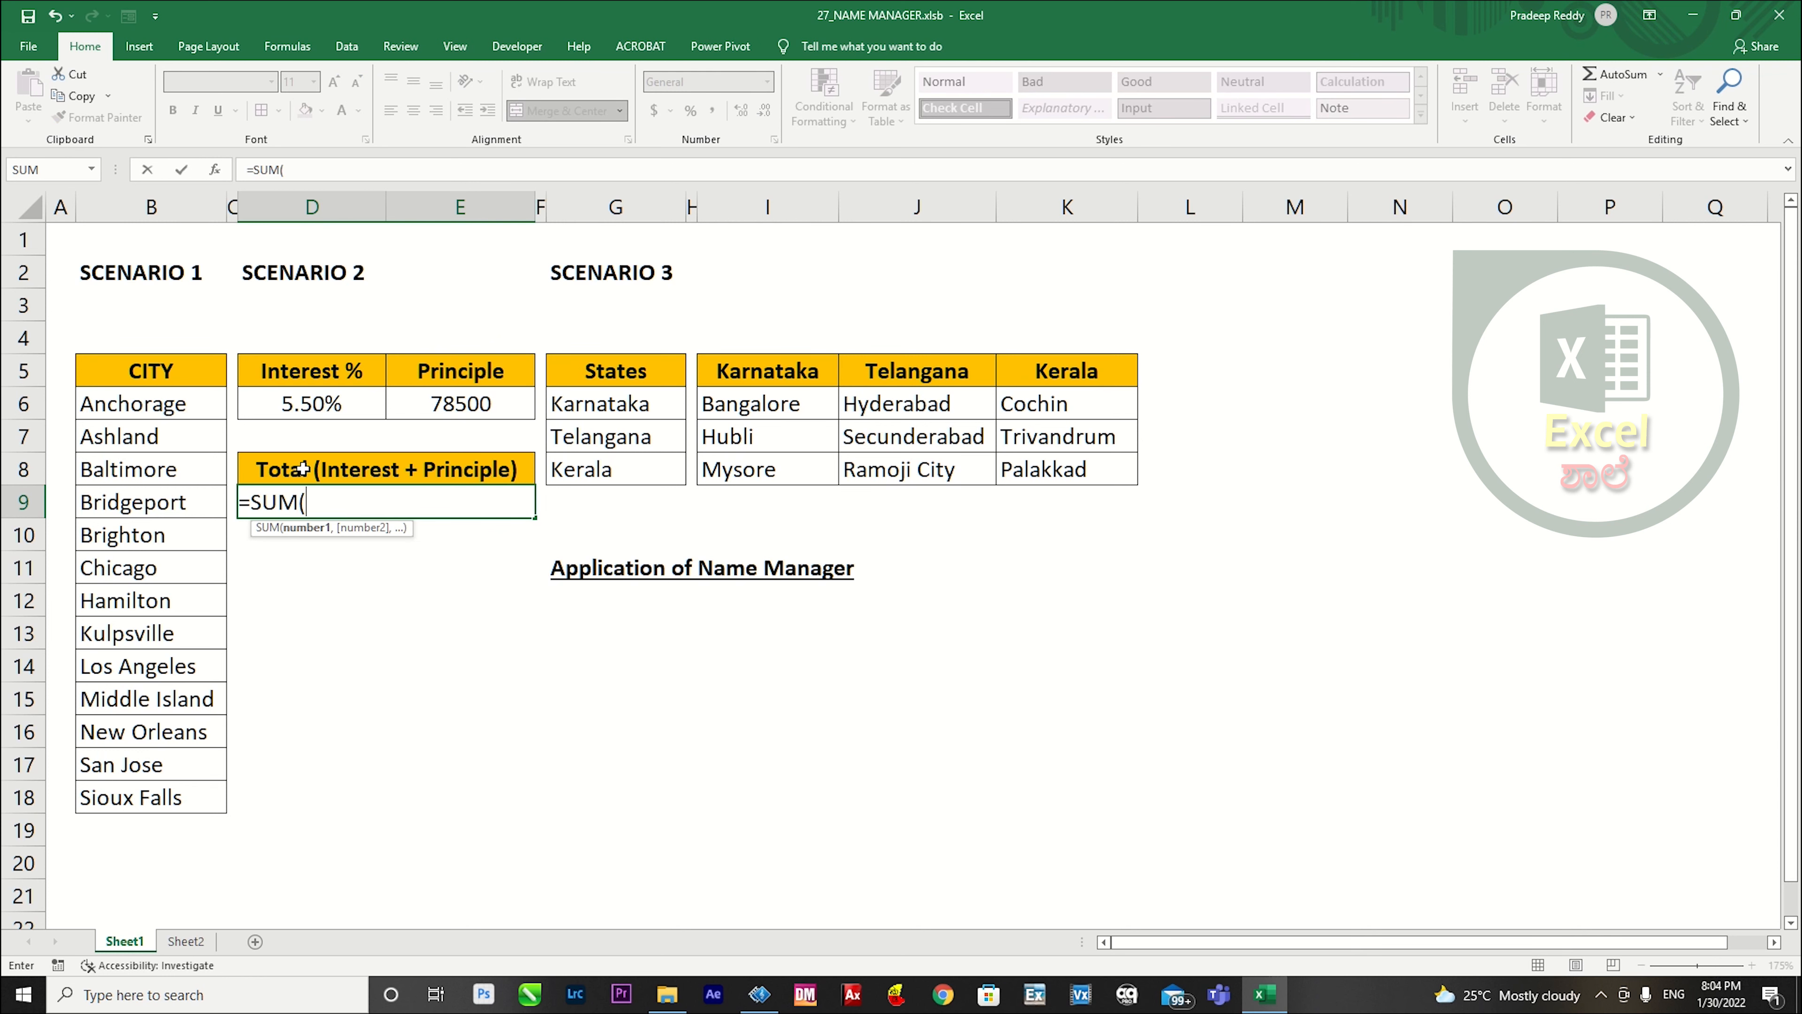
click(475, 405)
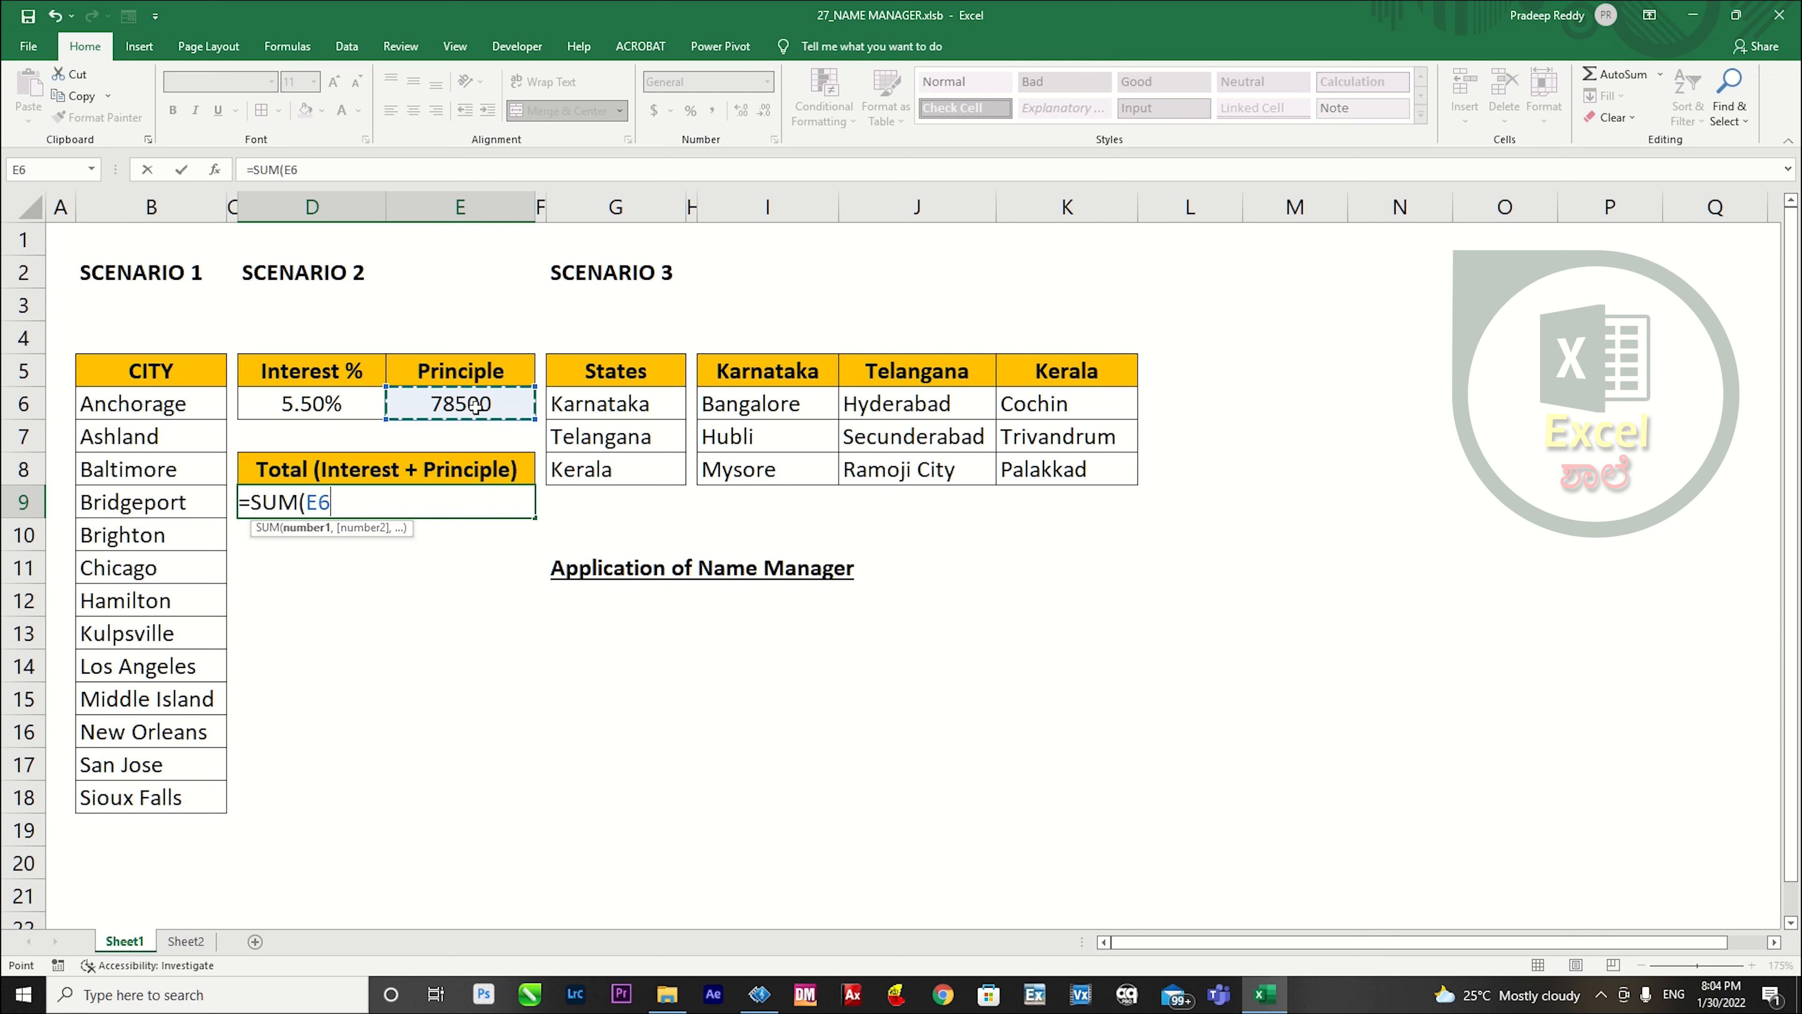
text(&)
click(328, 402)
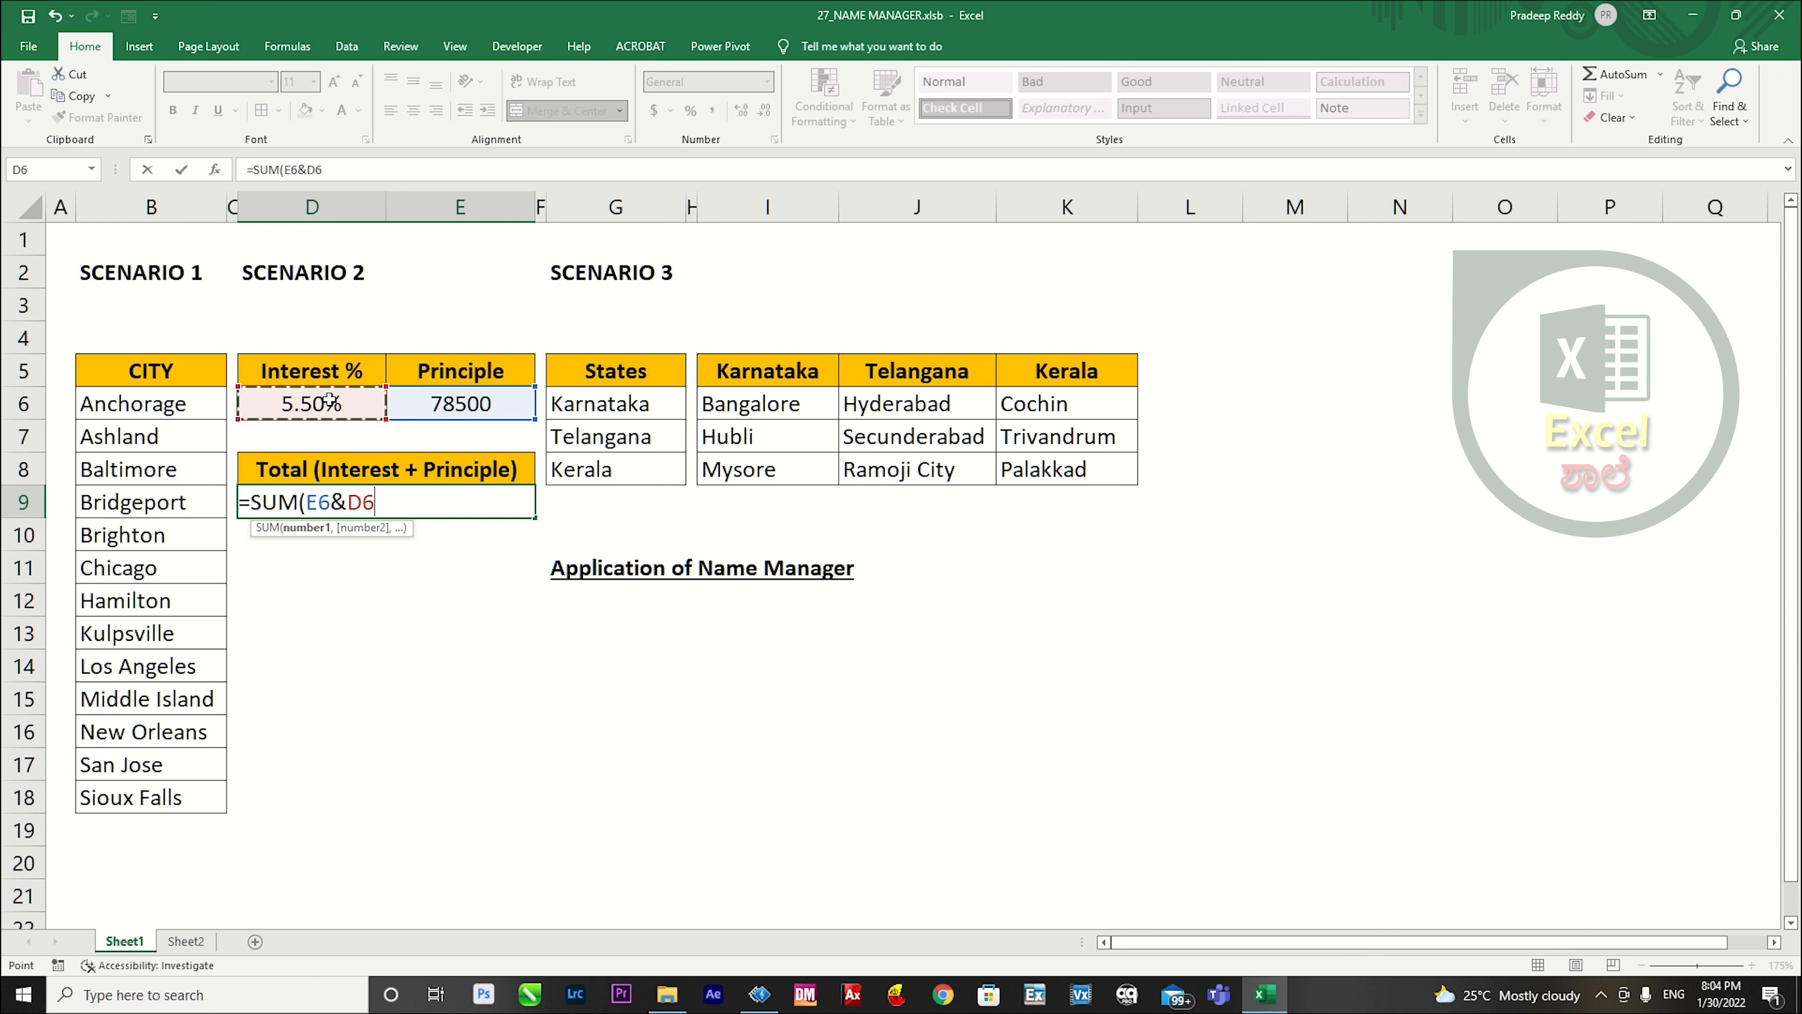
text())
key(Return)
key(Up)
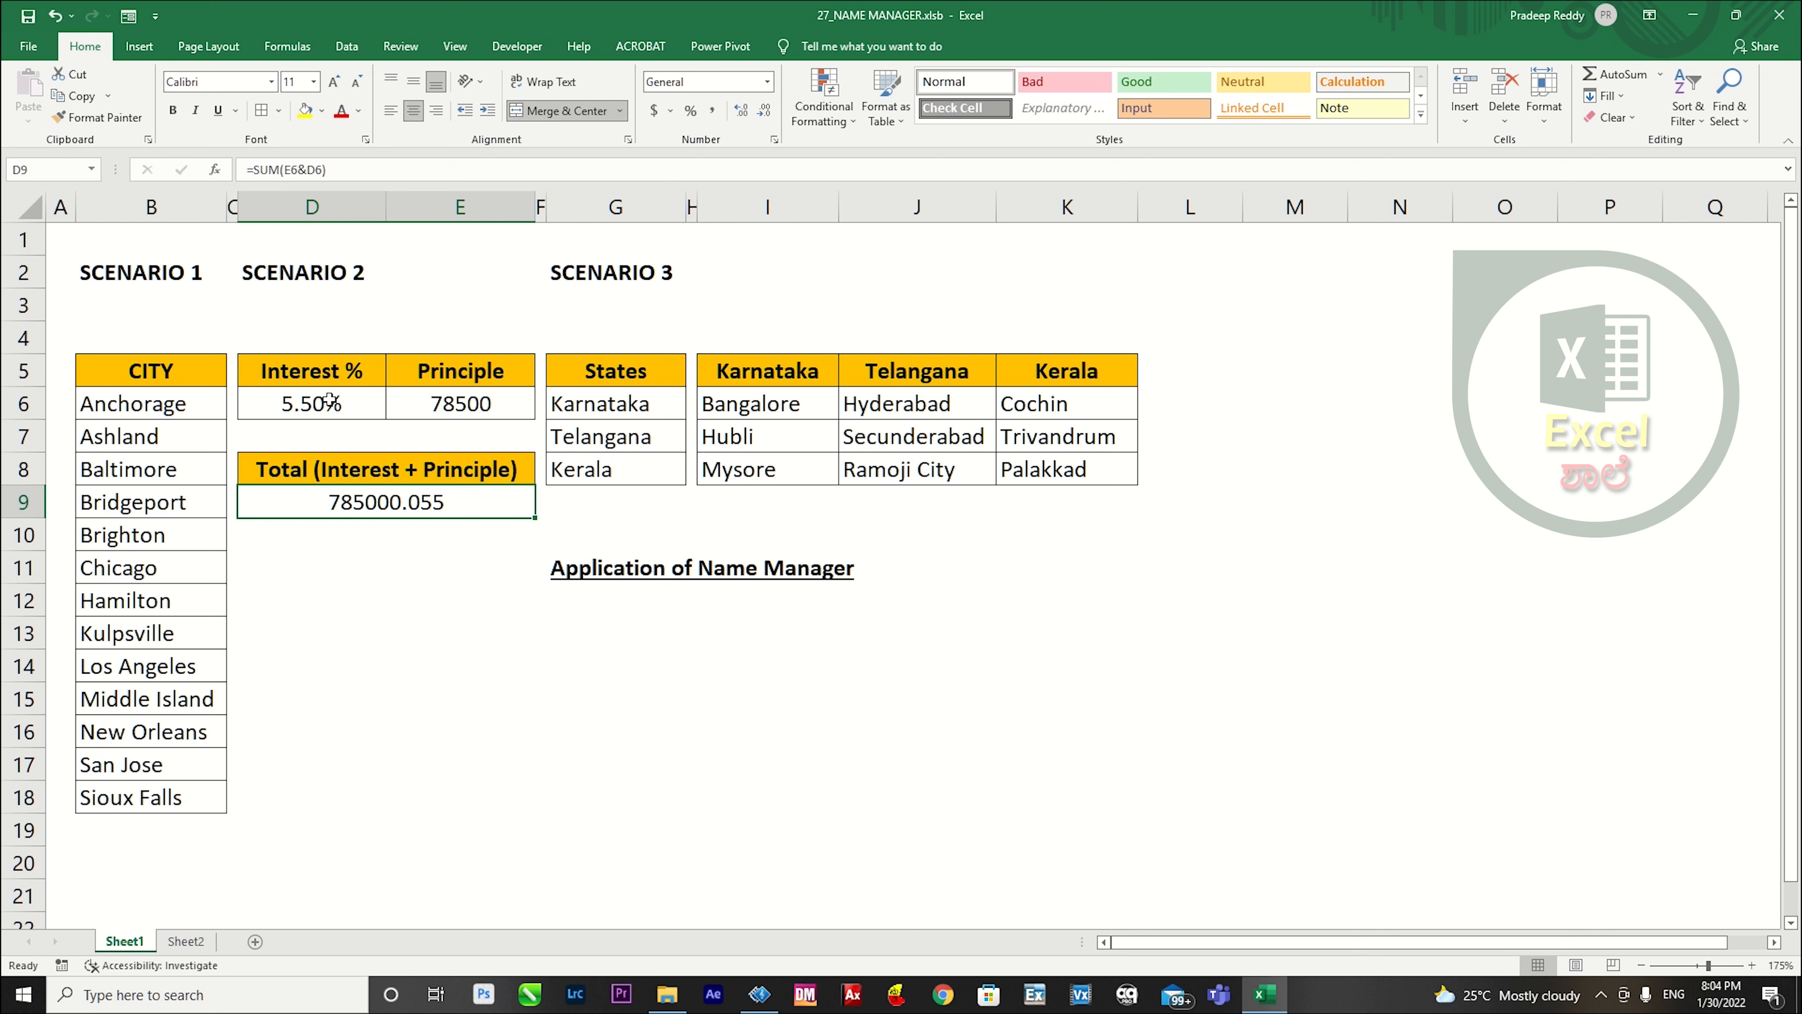
key(Delete)
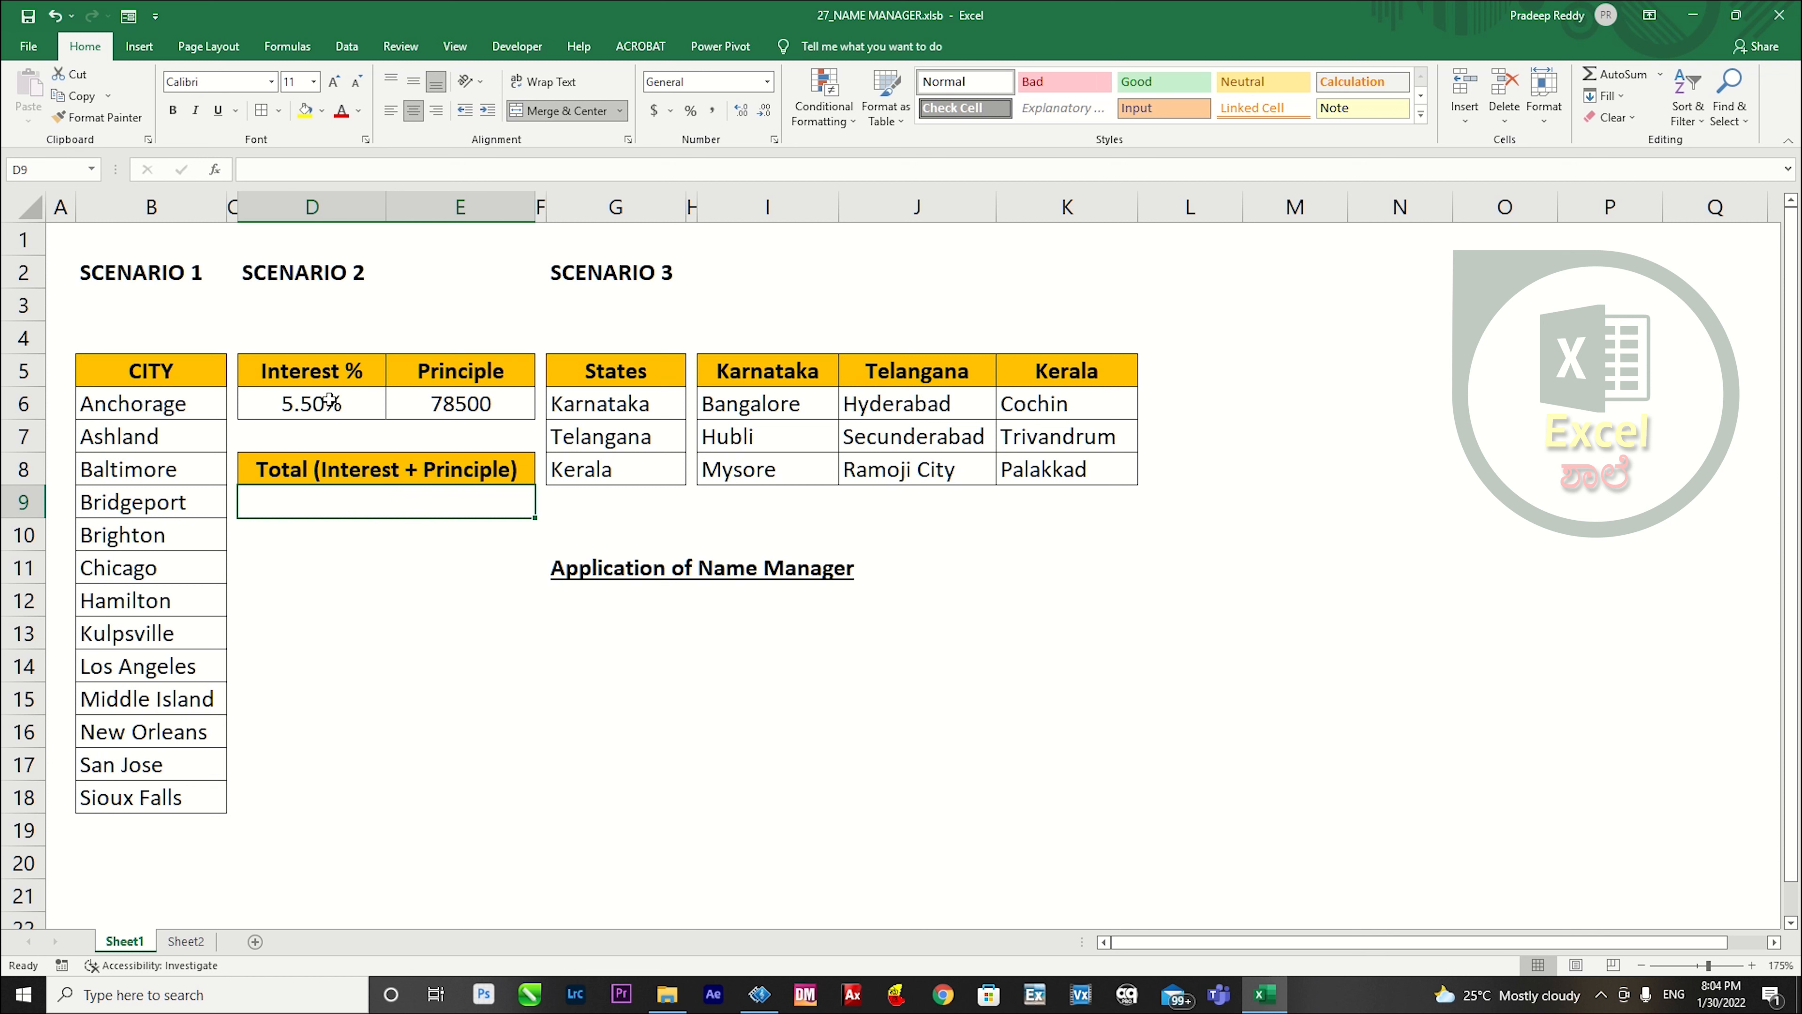
Name the interest percentage cell D6 as Interest.
click(330, 399)
click(420, 403)
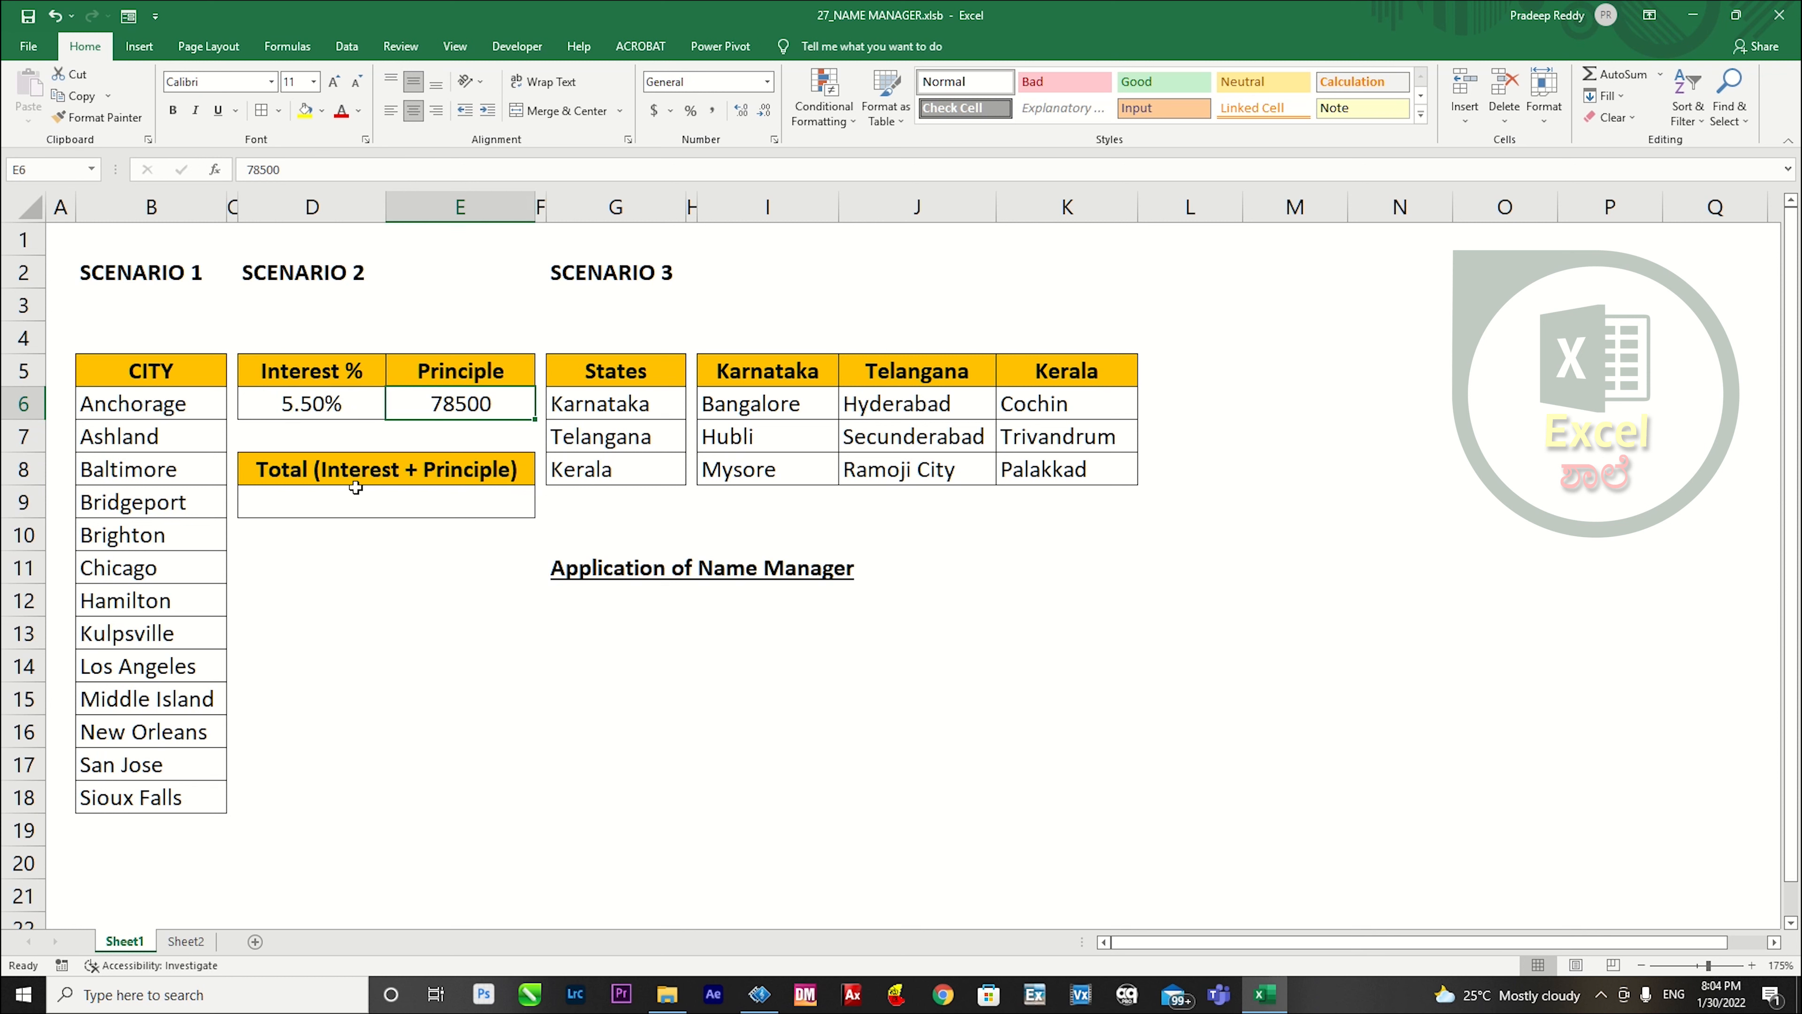
click(354, 498)
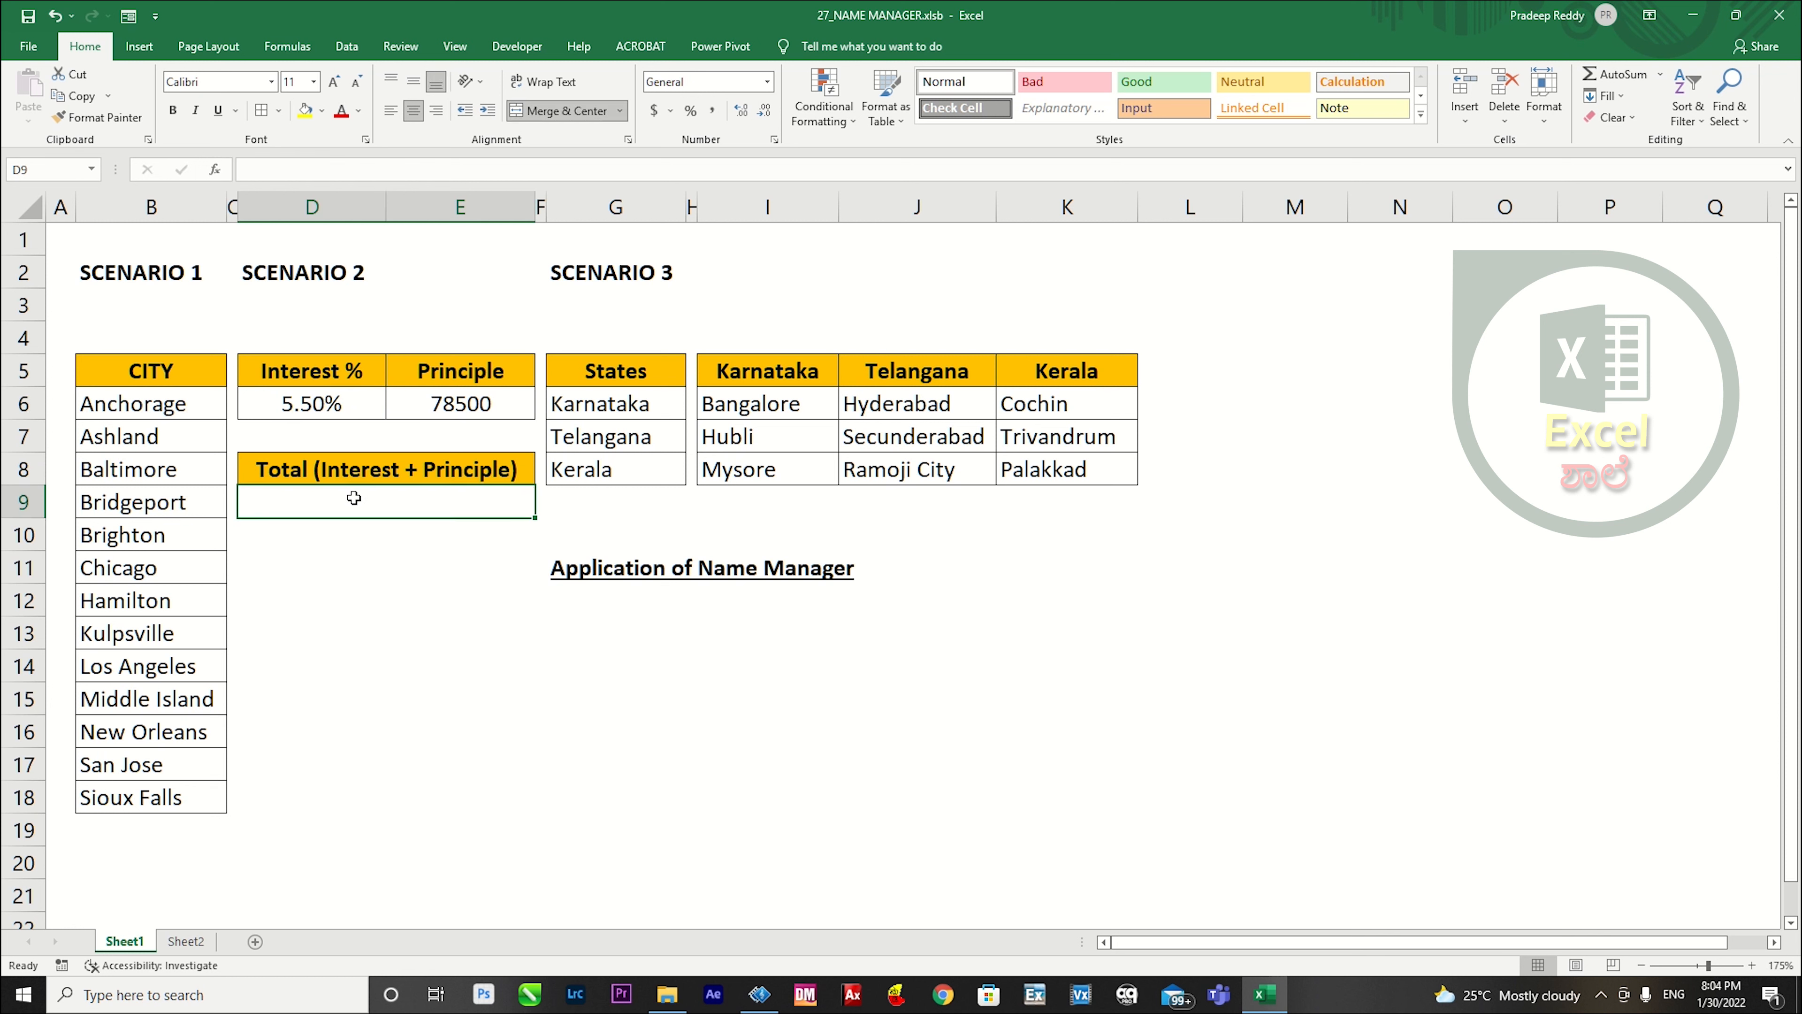
click(354, 402)
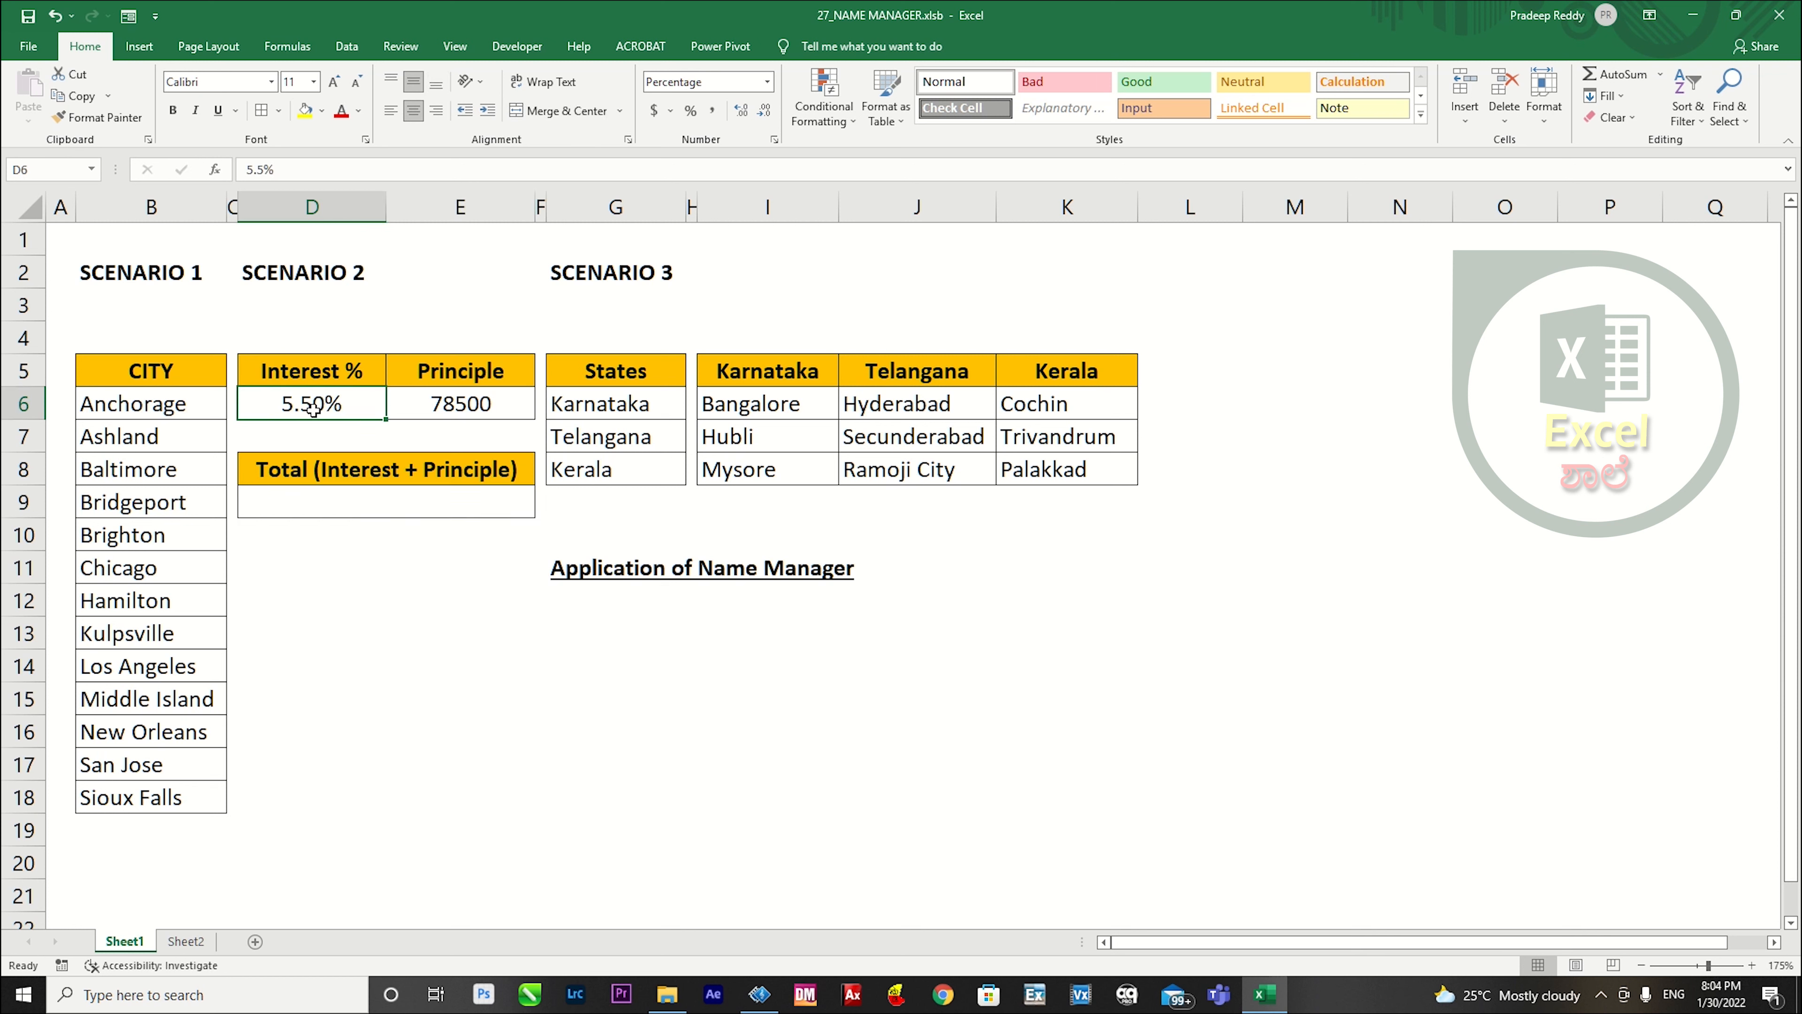
click(31, 171)
text(Interest)
key(Return)
Name the principle amount cell E6 as Principle, and check the name assigned to D6.
click(503, 404)
click(60, 171)
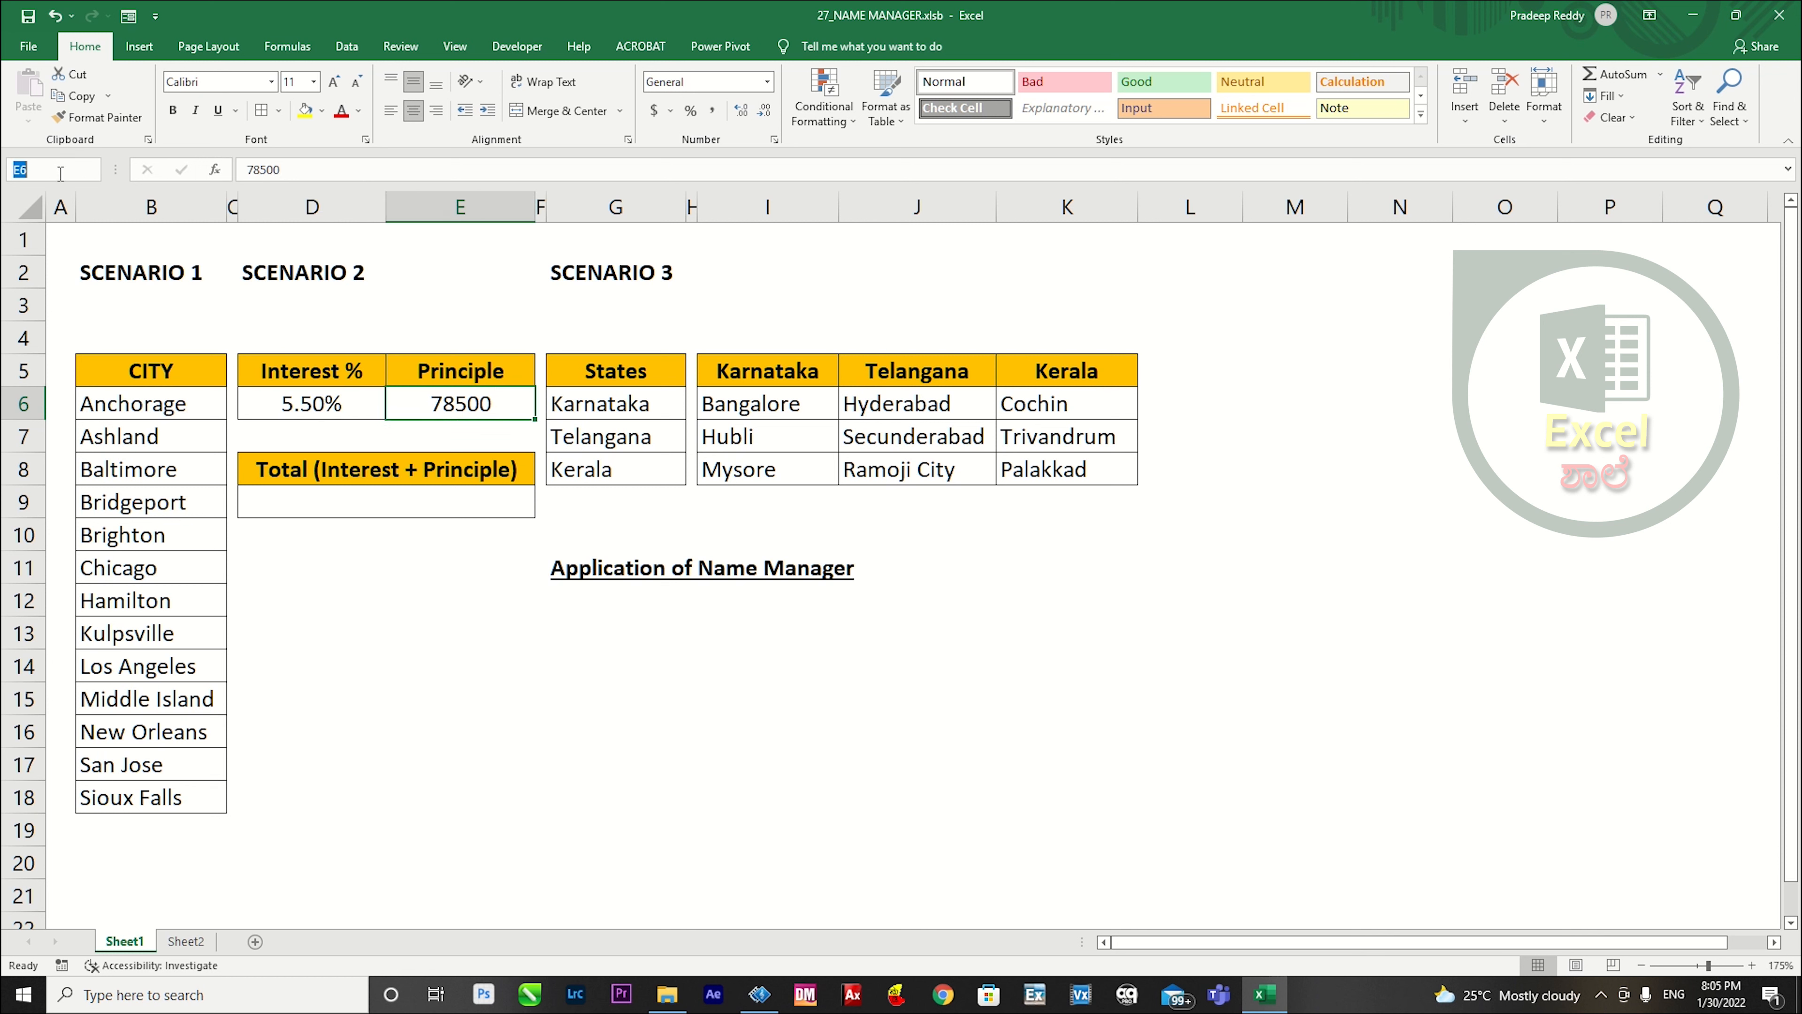
text(Principle)
key(Return)
click(346, 403)
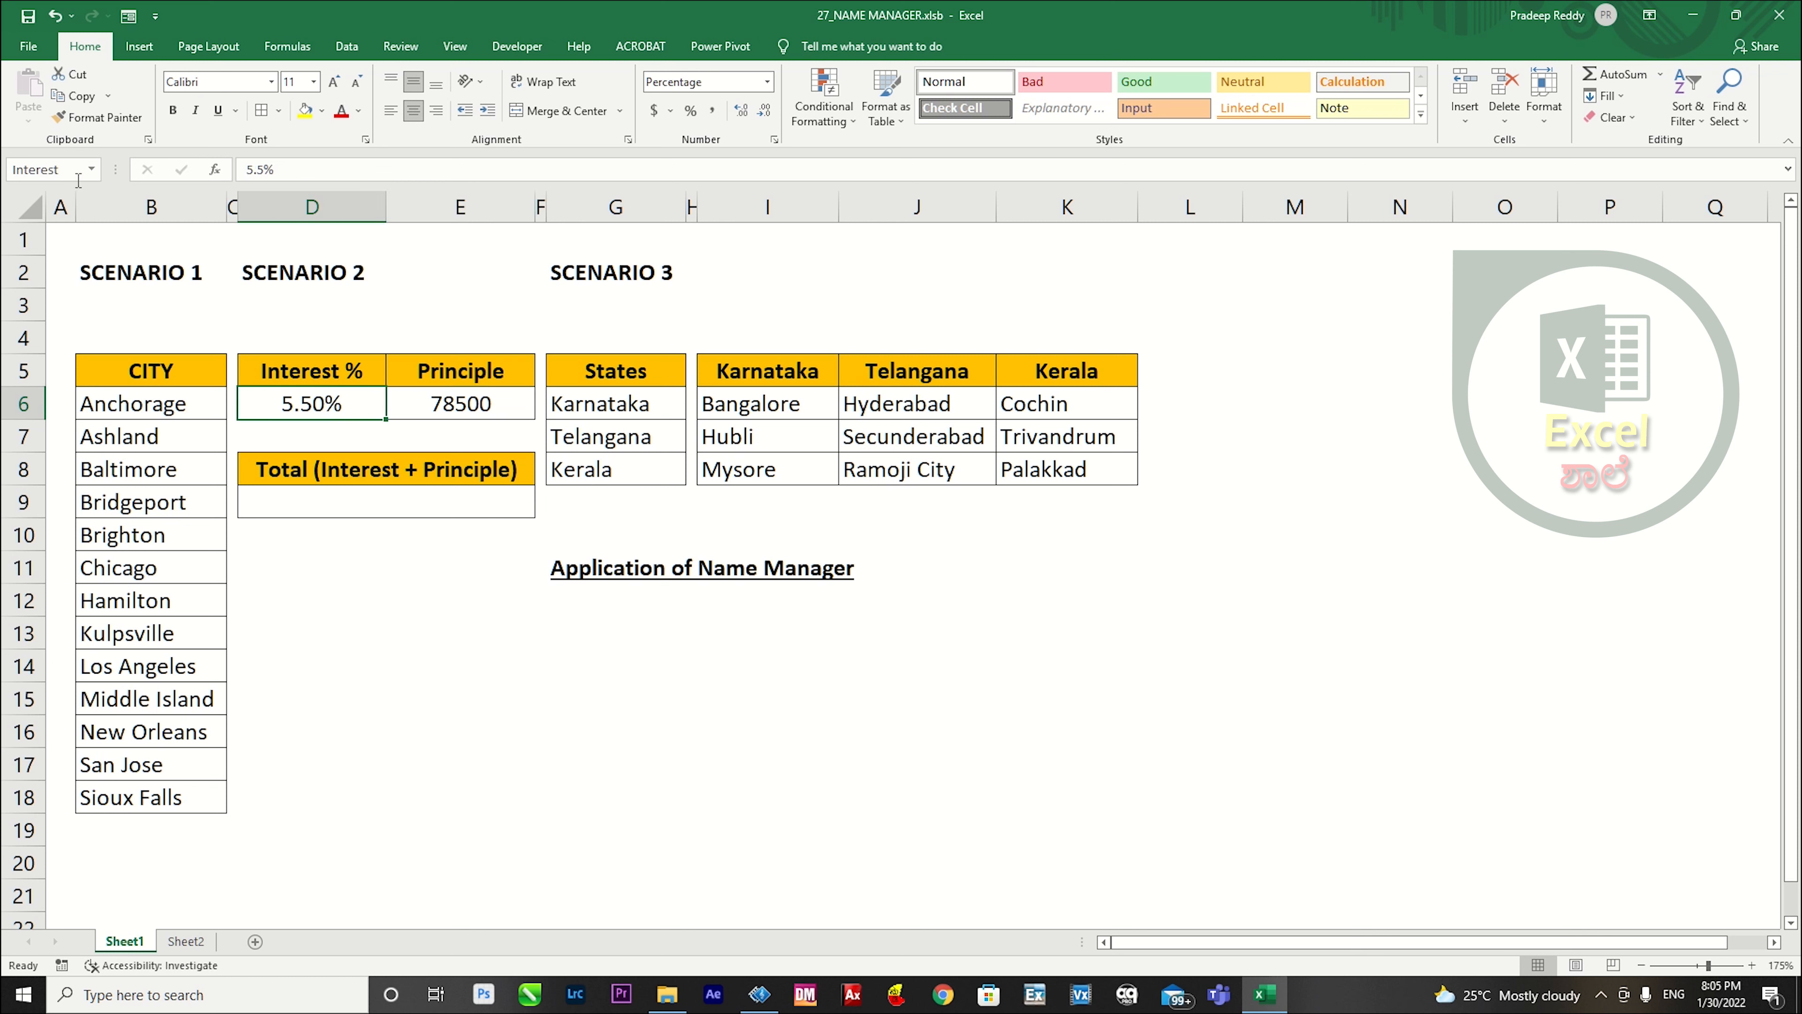
Enter the formula =Principle*Interest in the merged cell D9 under the Total header, using the defined names.
click(334, 497)
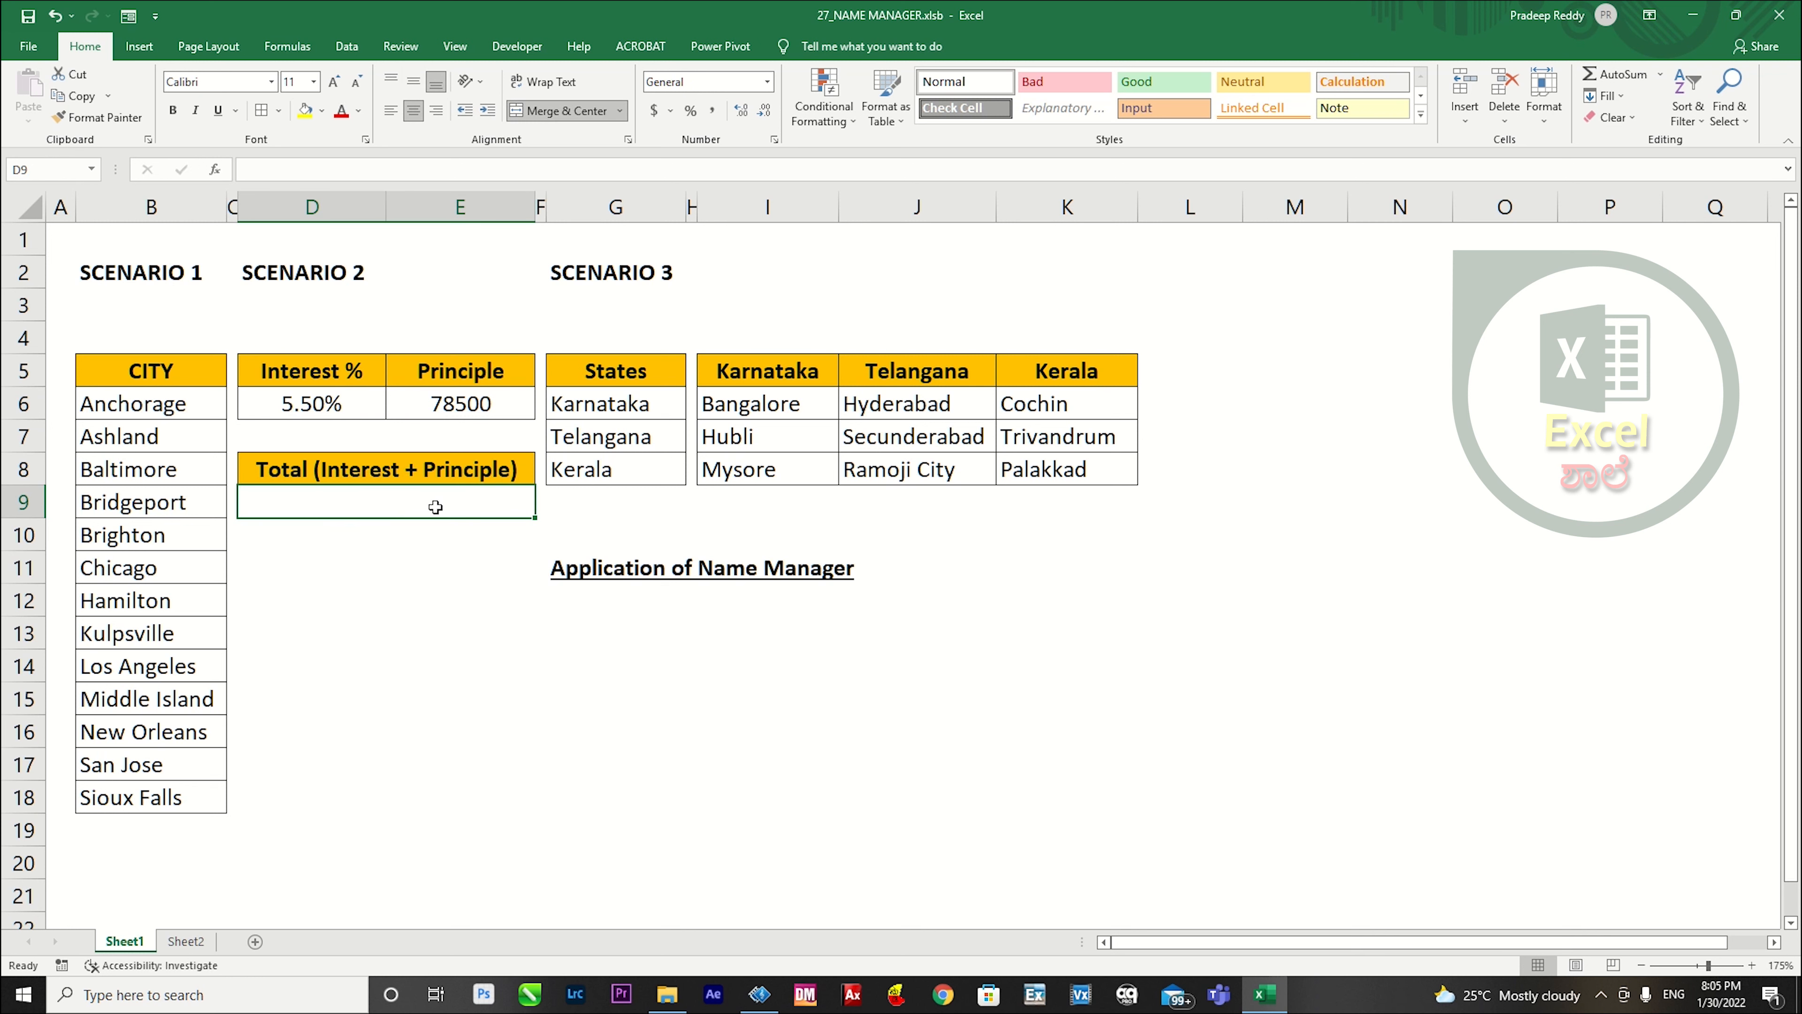
text(=sum)
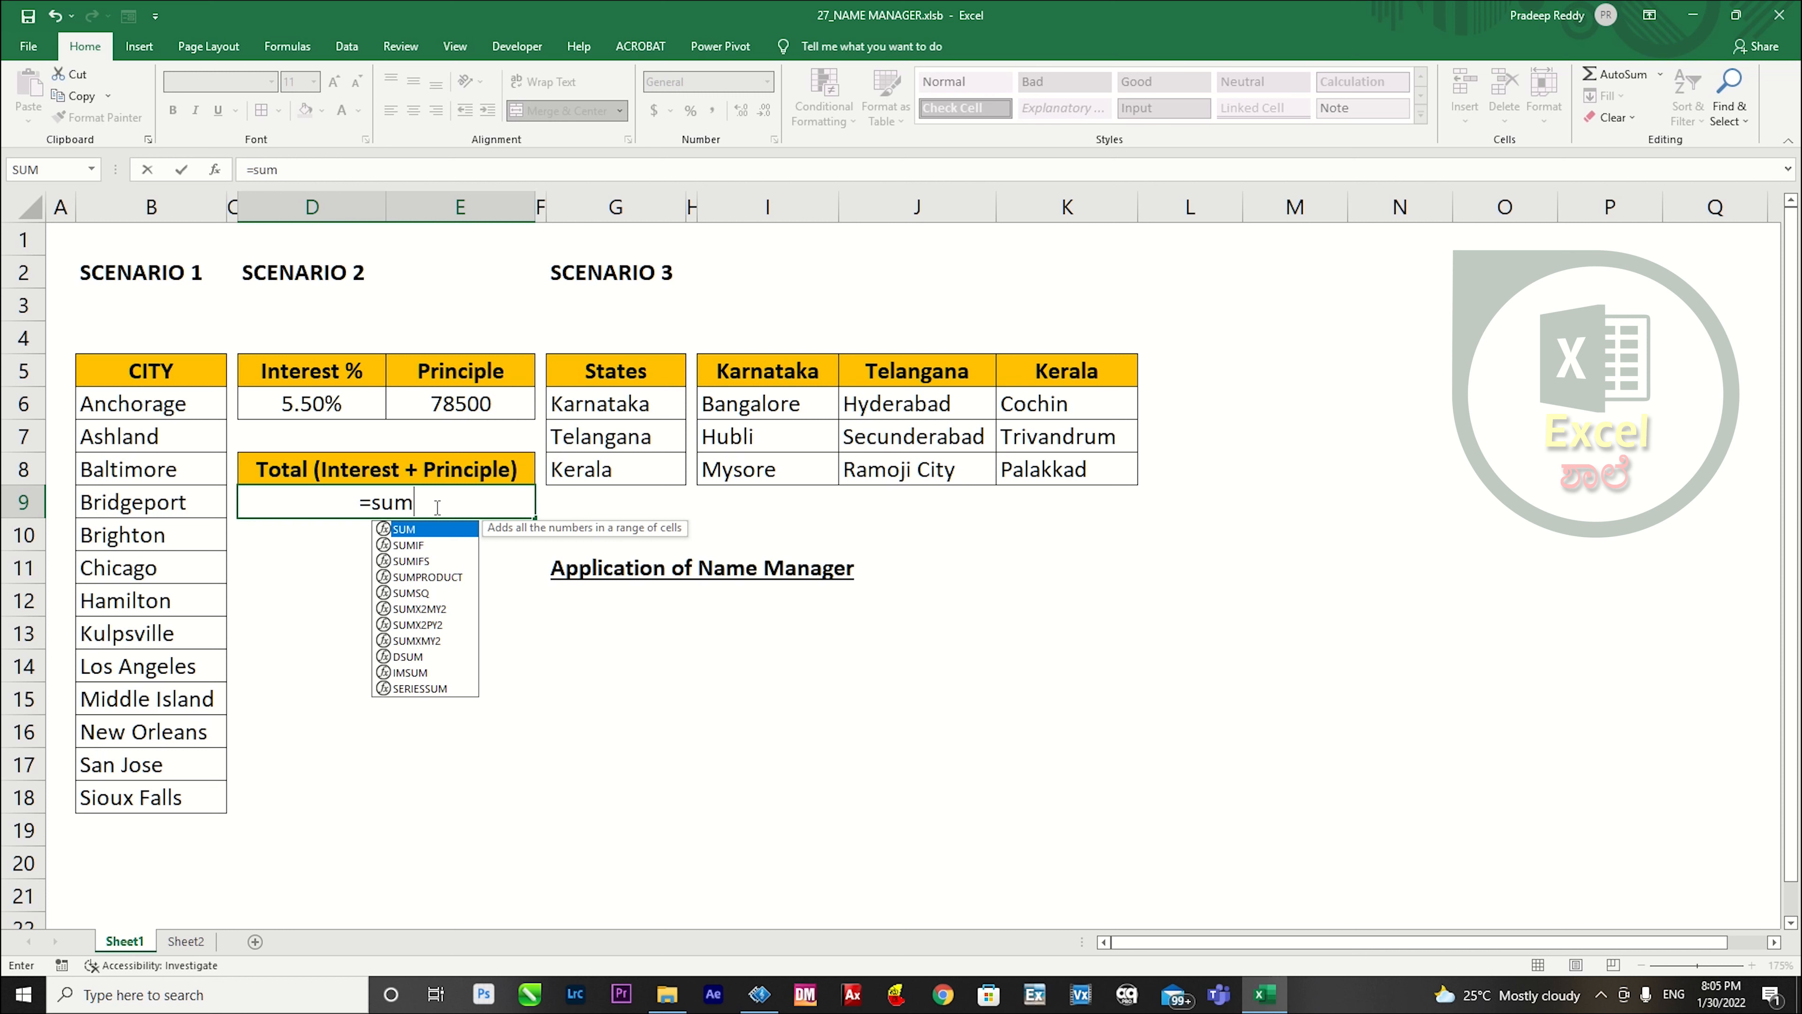
key(BackSpace)
key(BackSpace)
key(BackSpace)
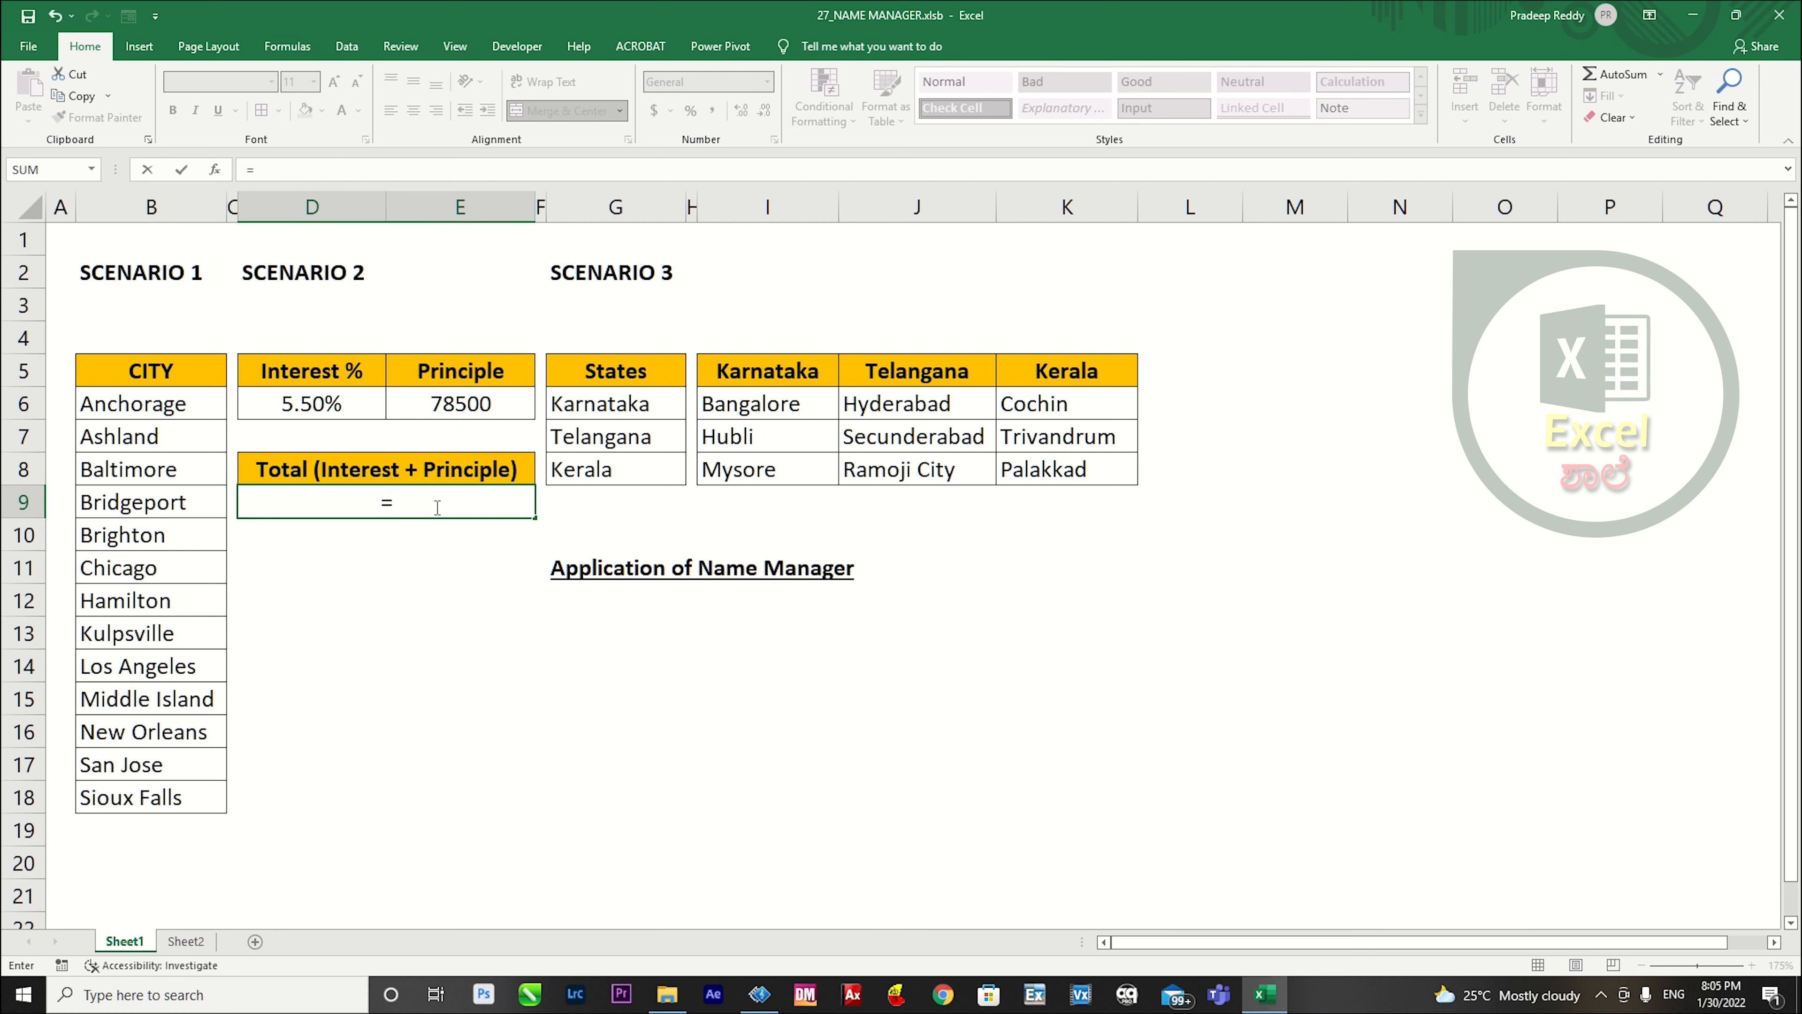
text(prin)
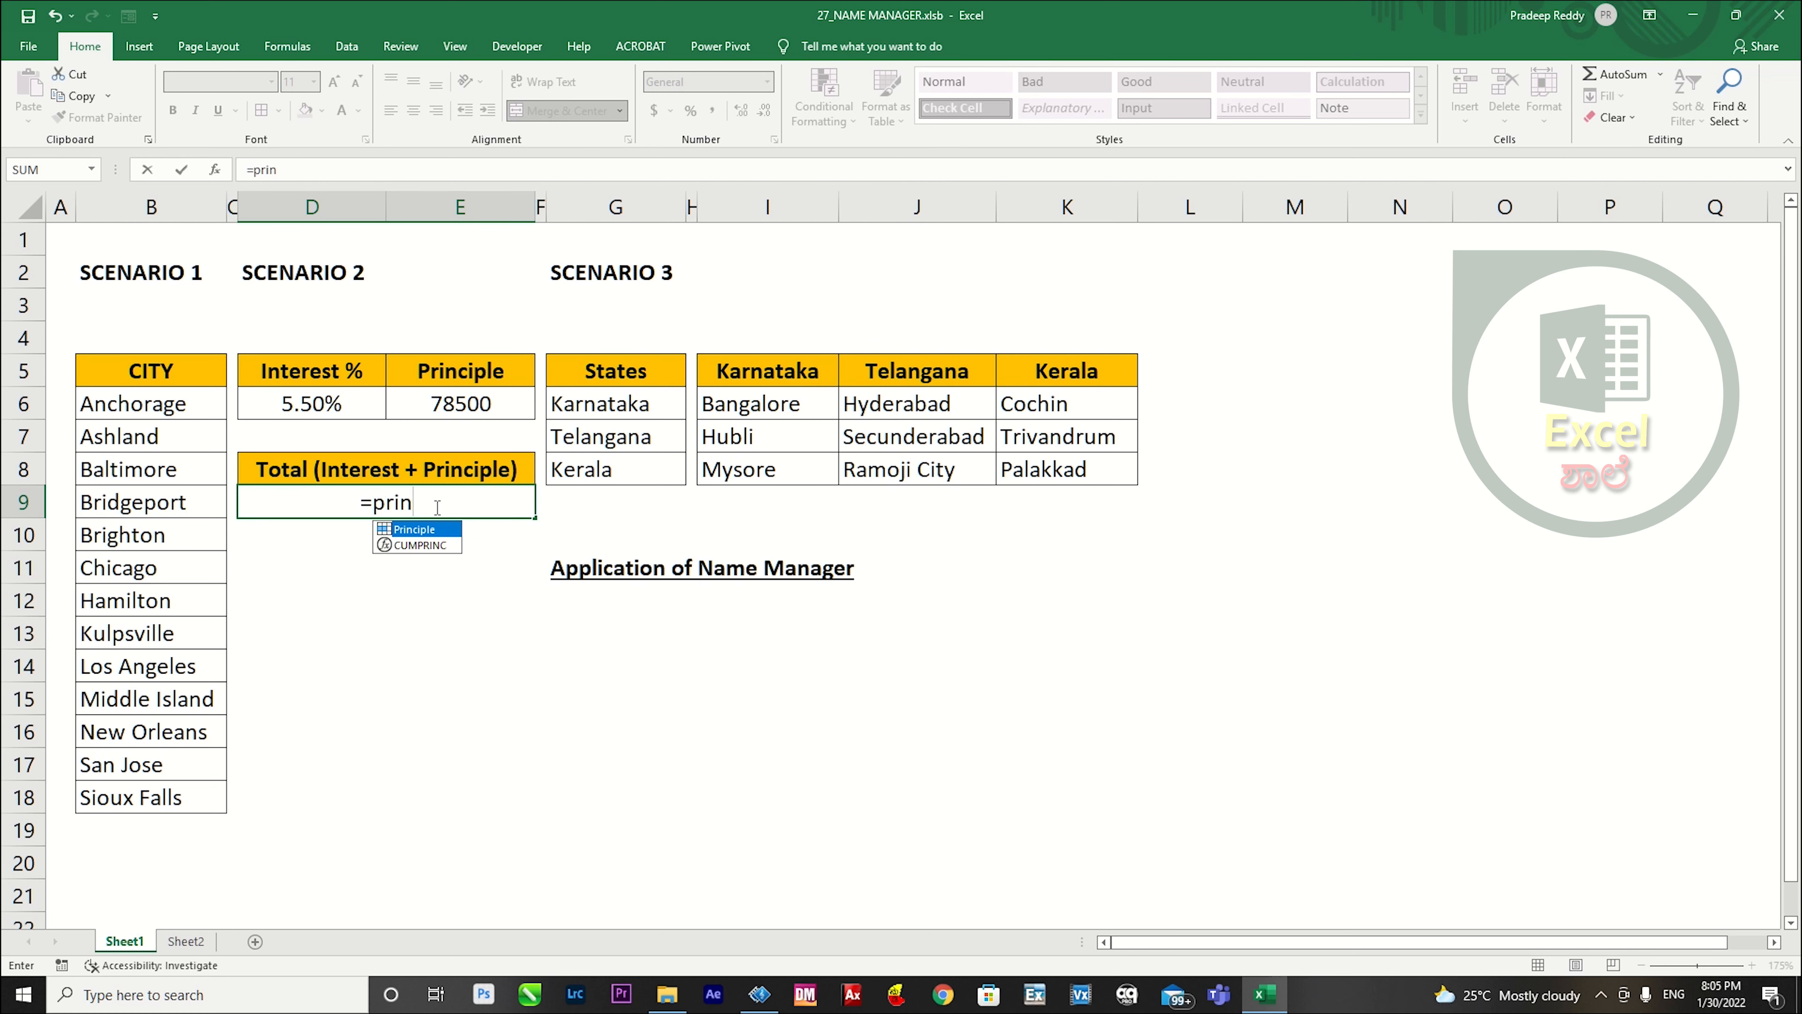
key(Tab)
text(*)
text(ere)
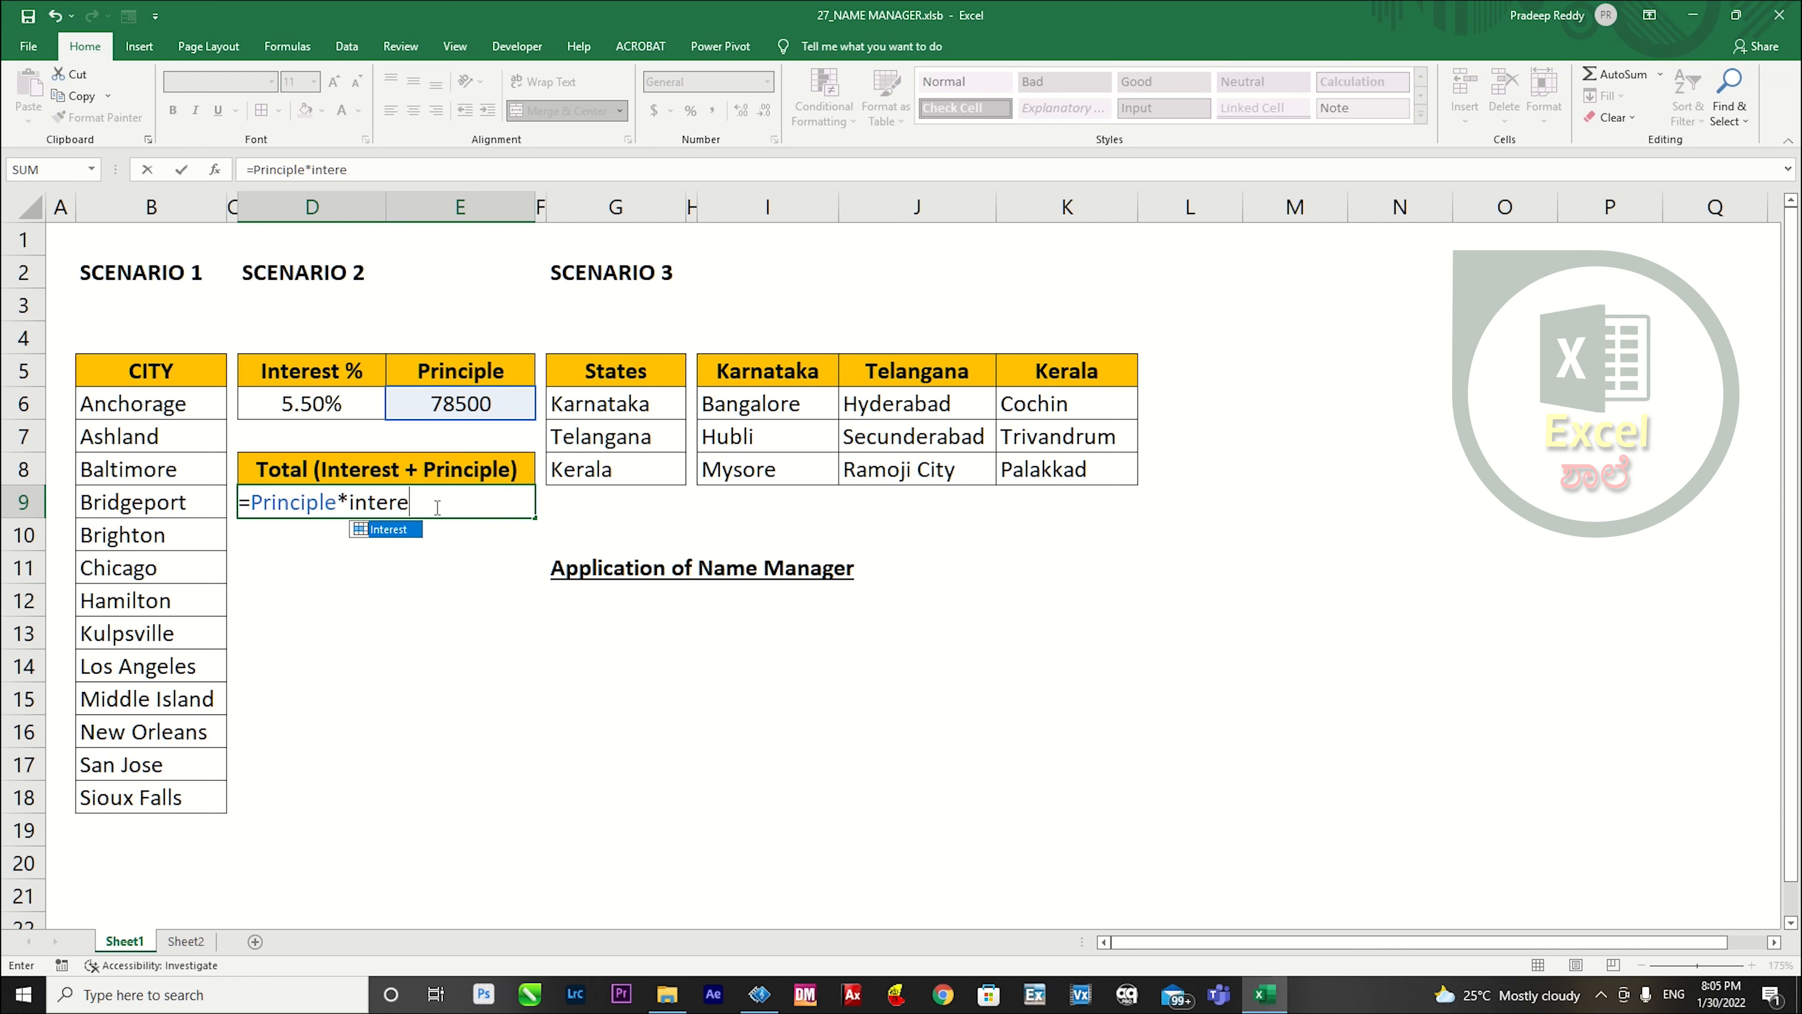
key(Tab)
key(Return)
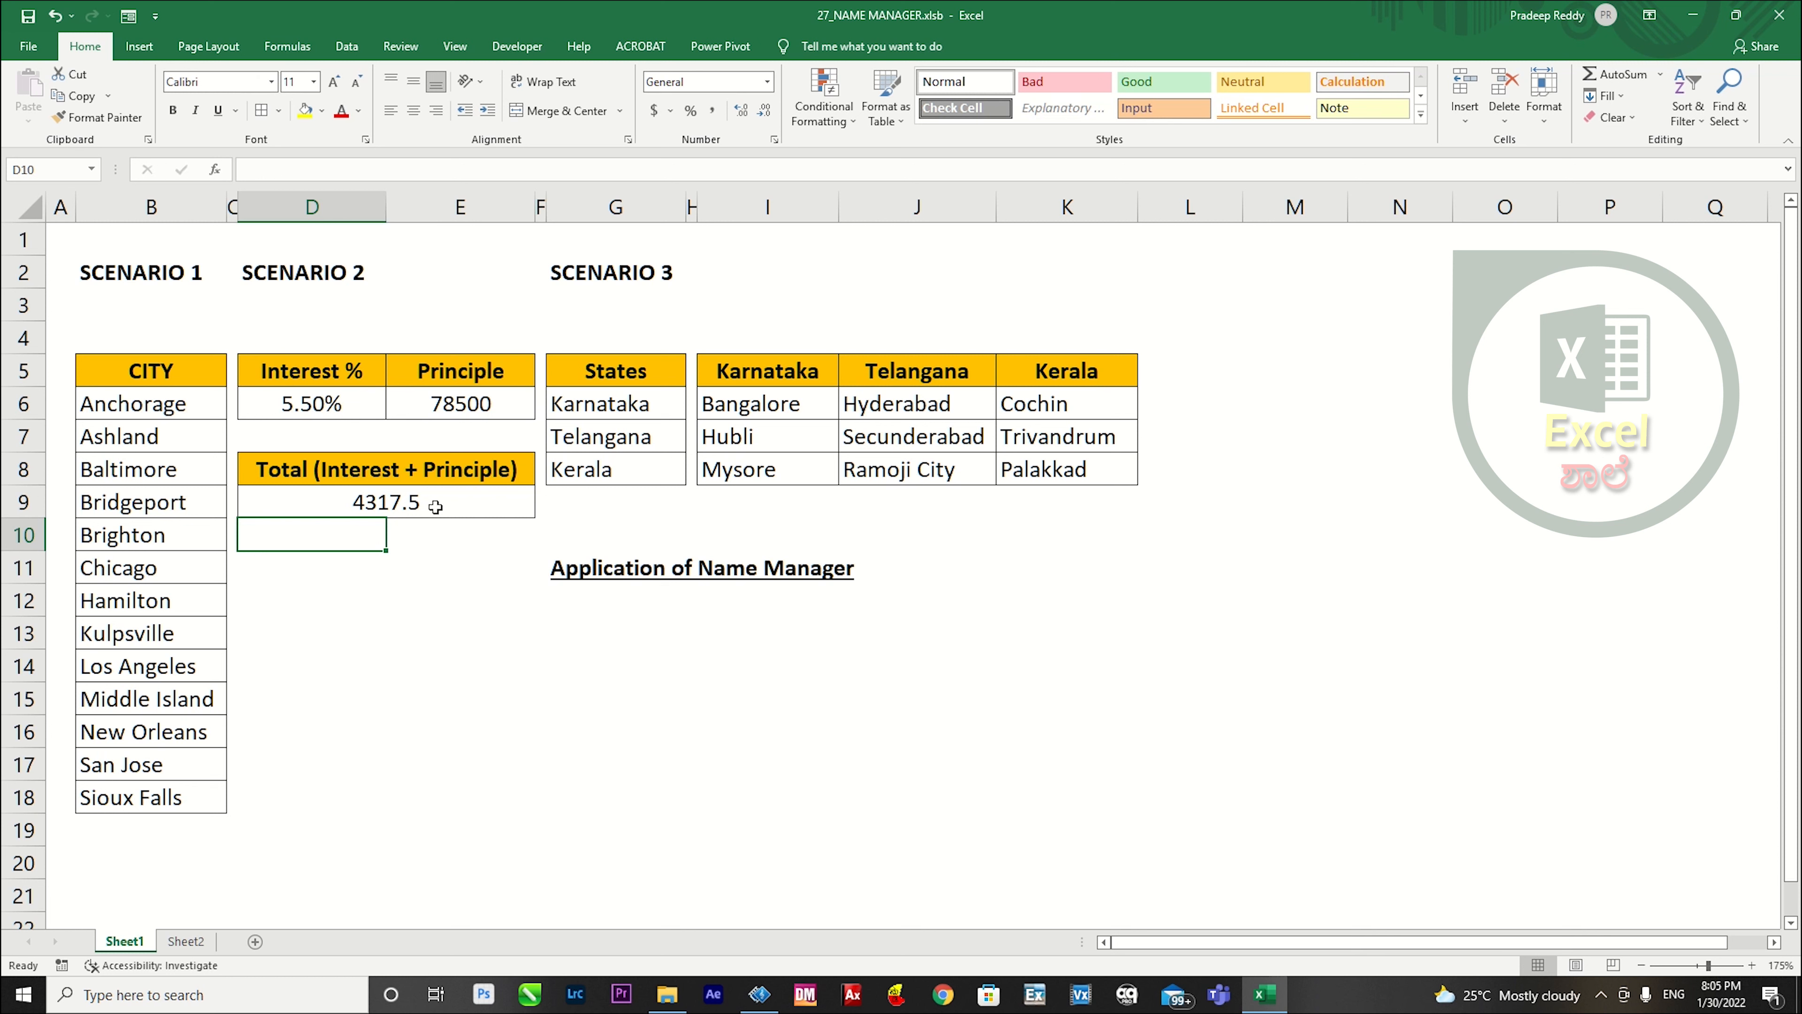
Change the principle amount in E6 to 58000.
click(464, 405)
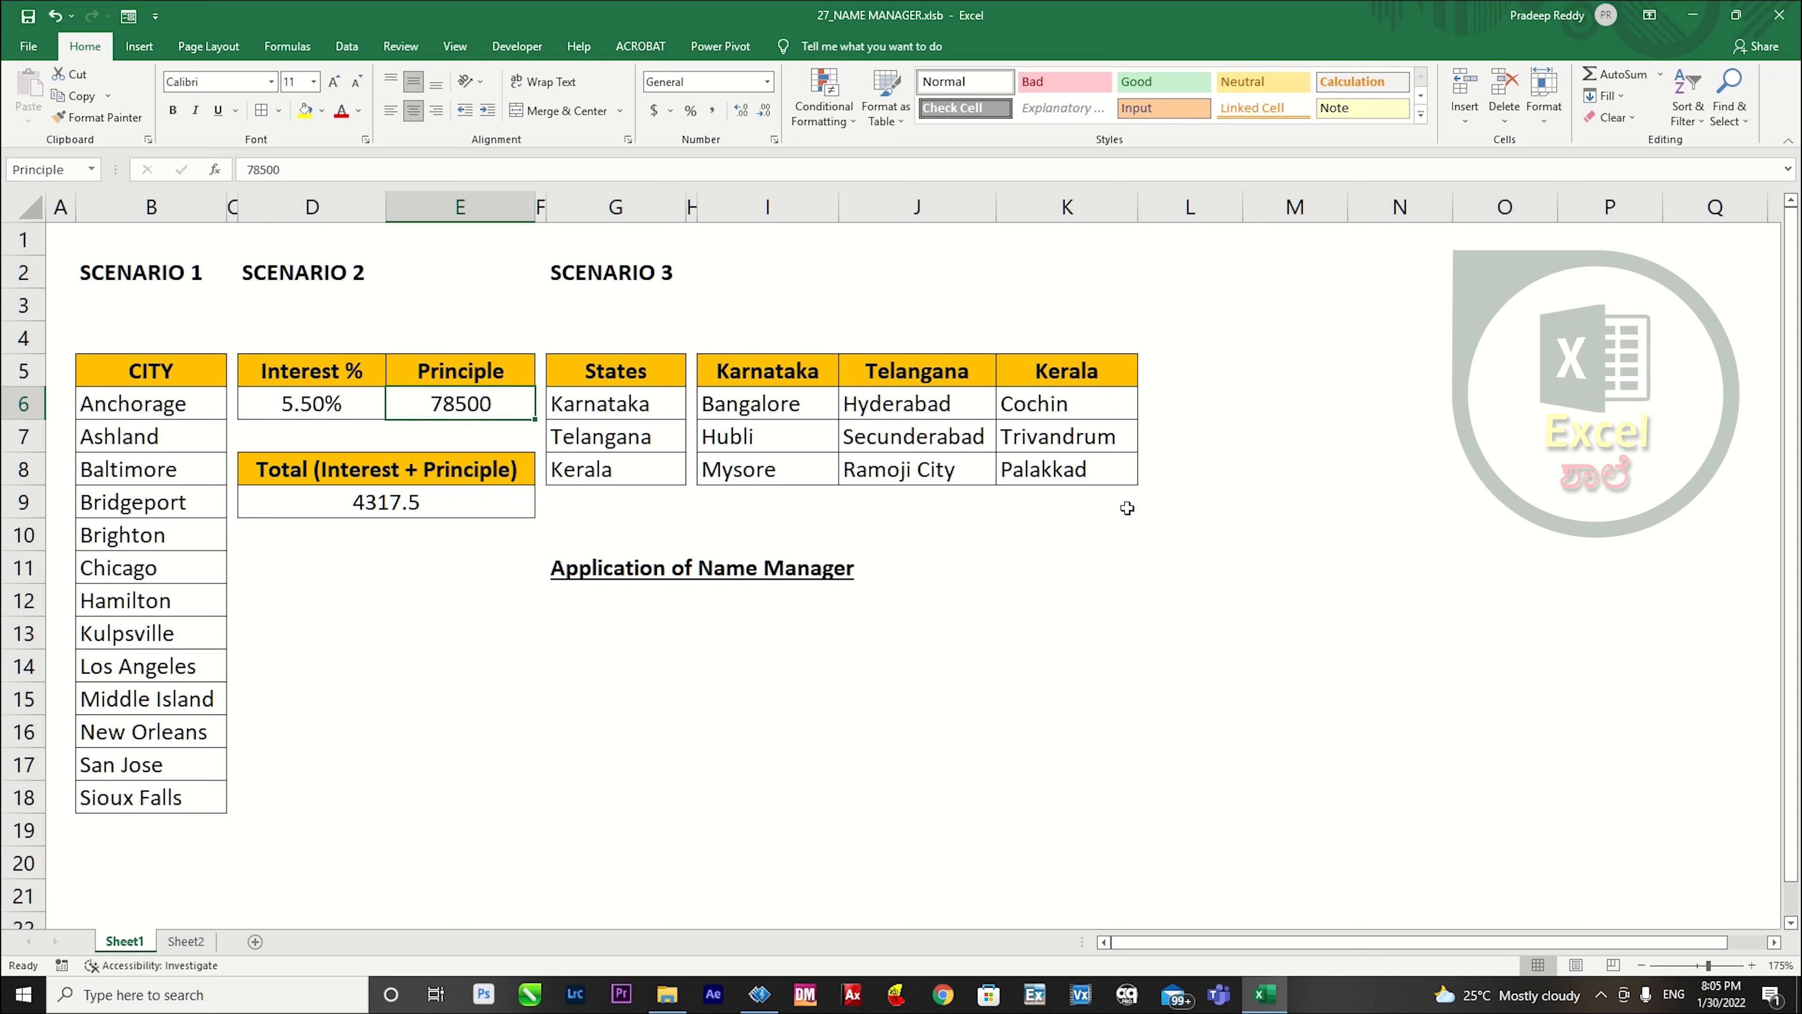
text(58000)
key(Return)
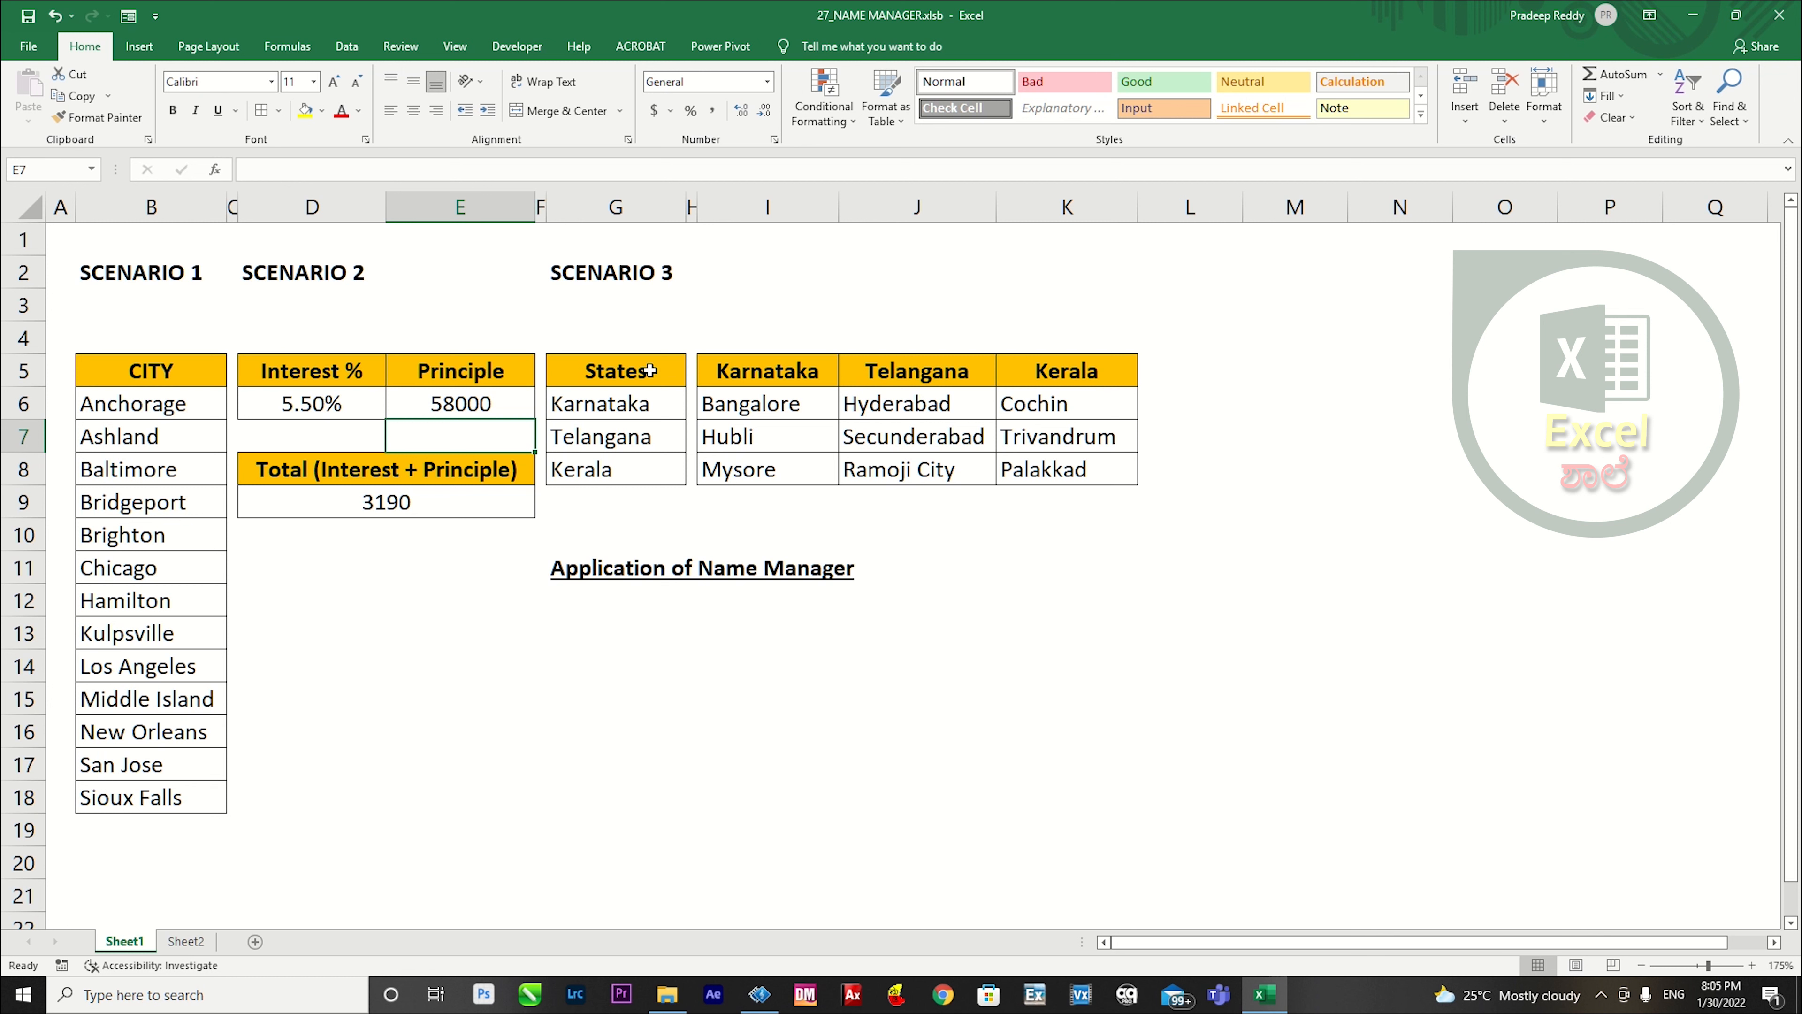
Examine the States list and the city lists under the Karnataka, Telangana and Kerala headers for Scenario 3.
drag(647, 374, 650, 470)
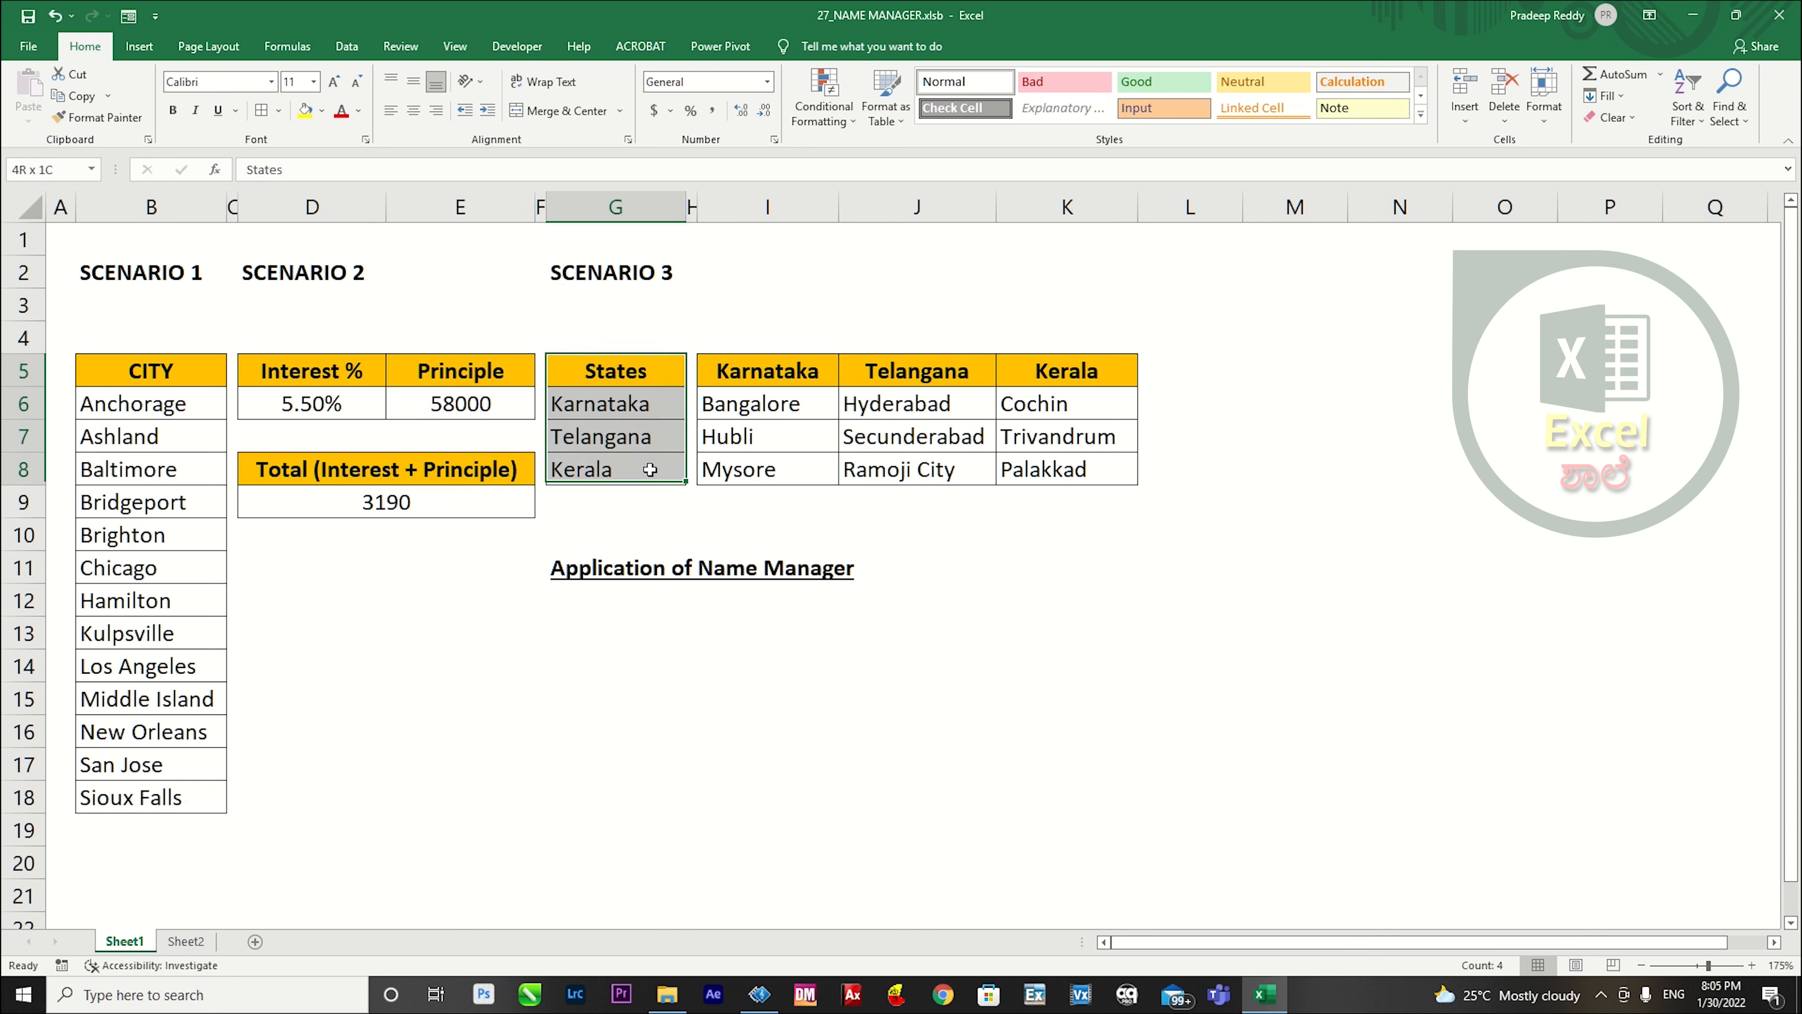
click(652, 374)
drag(617, 406, 619, 470)
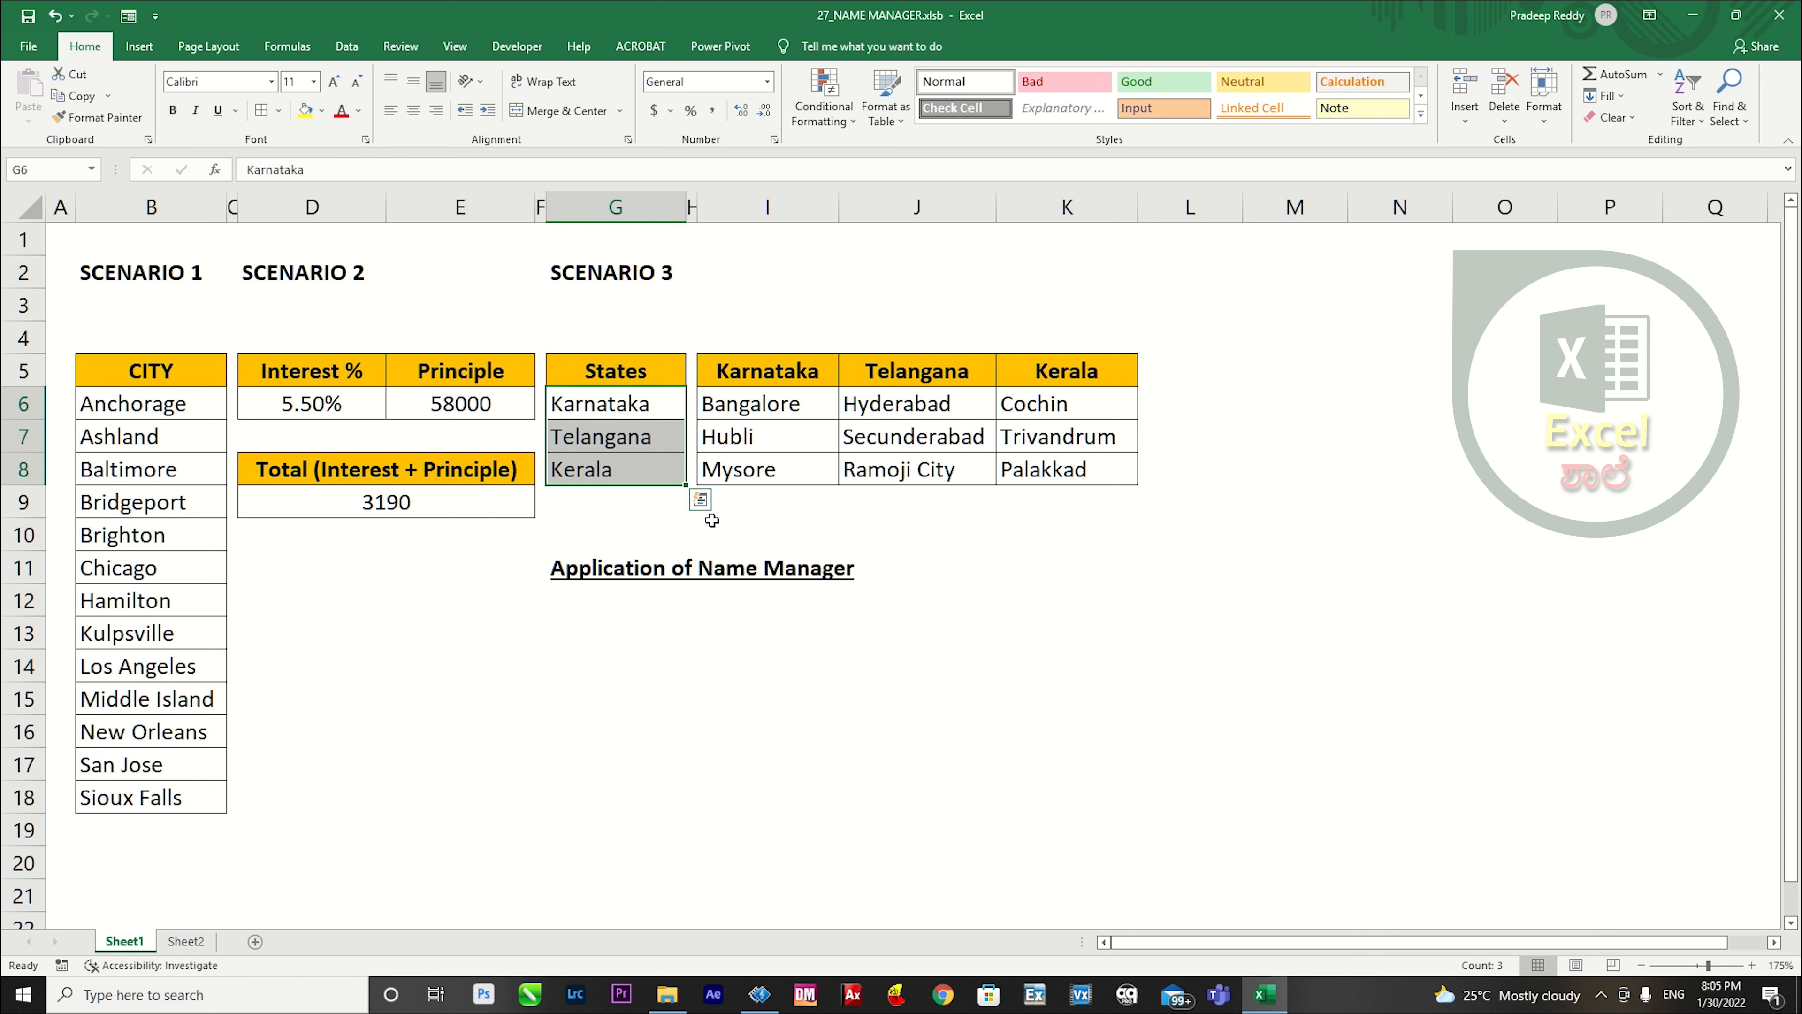
drag(641, 406, 636, 471)
drag(728, 376, 1062, 371)
drag(776, 399, 774, 470)
drag(887, 389, 889, 476)
drag(1038, 401, 1046, 485)
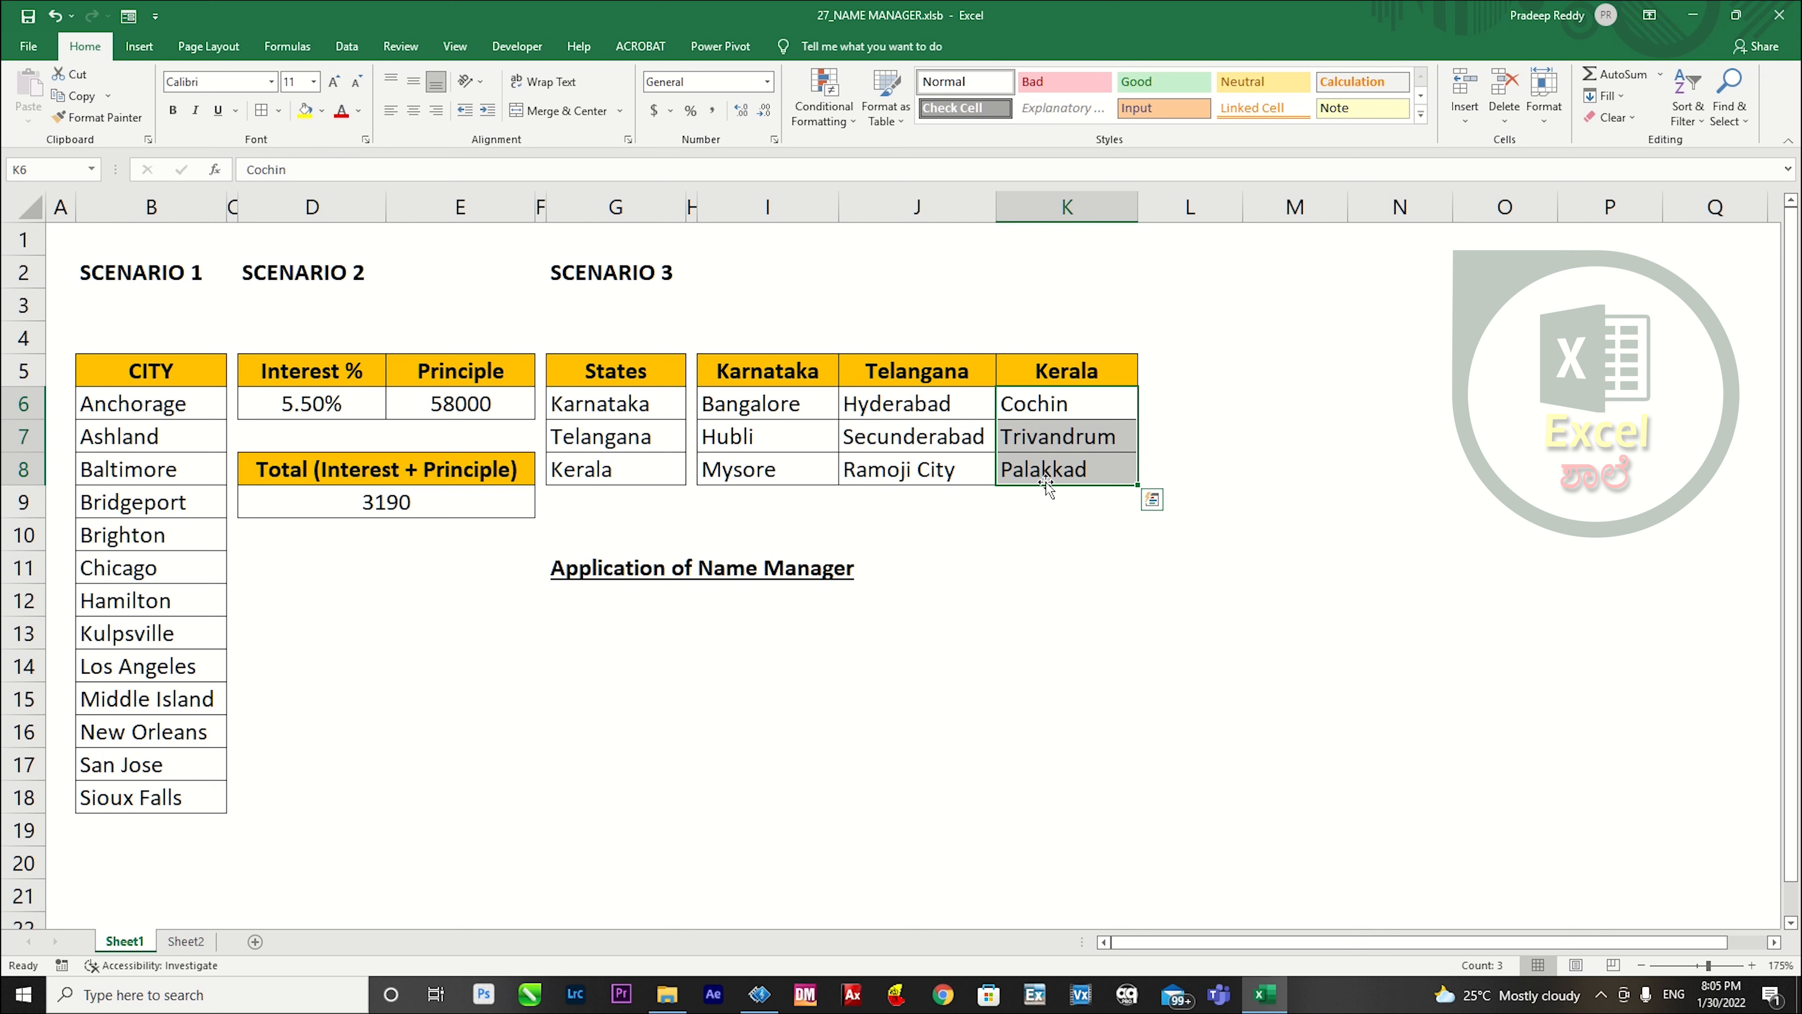
drag(619, 377, 620, 472)
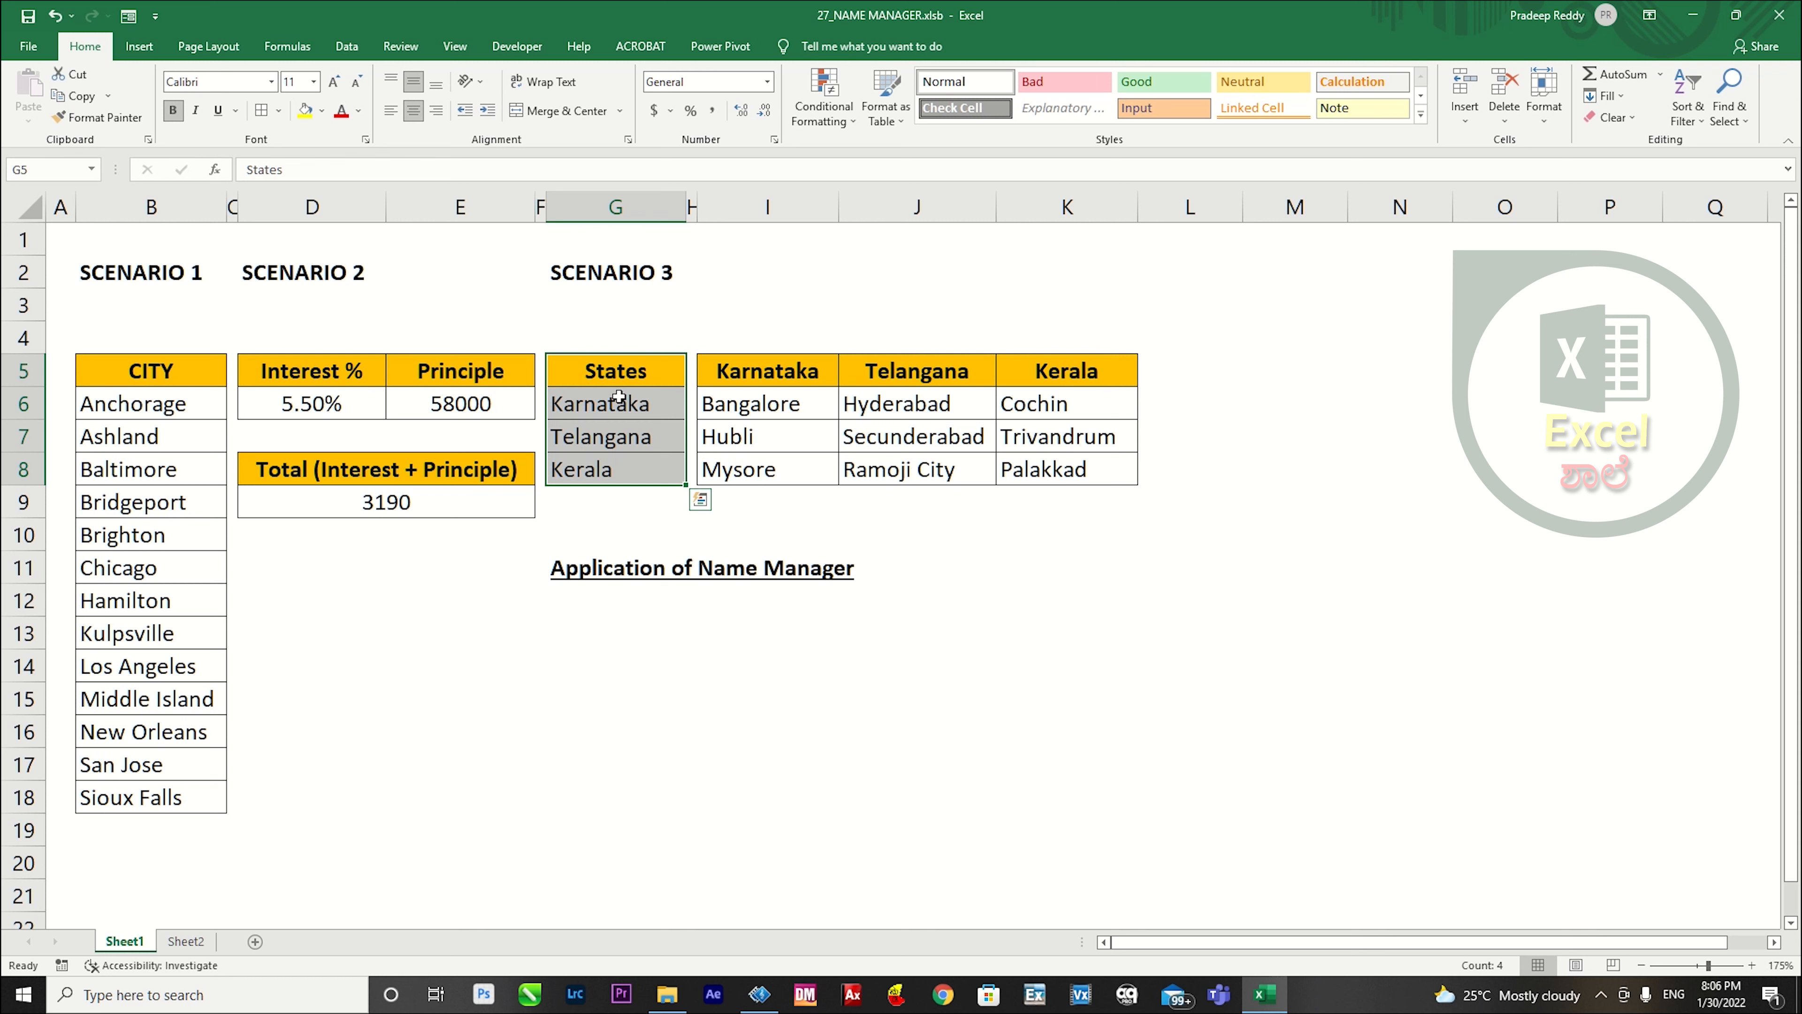
key(ctrl+shift+F3)
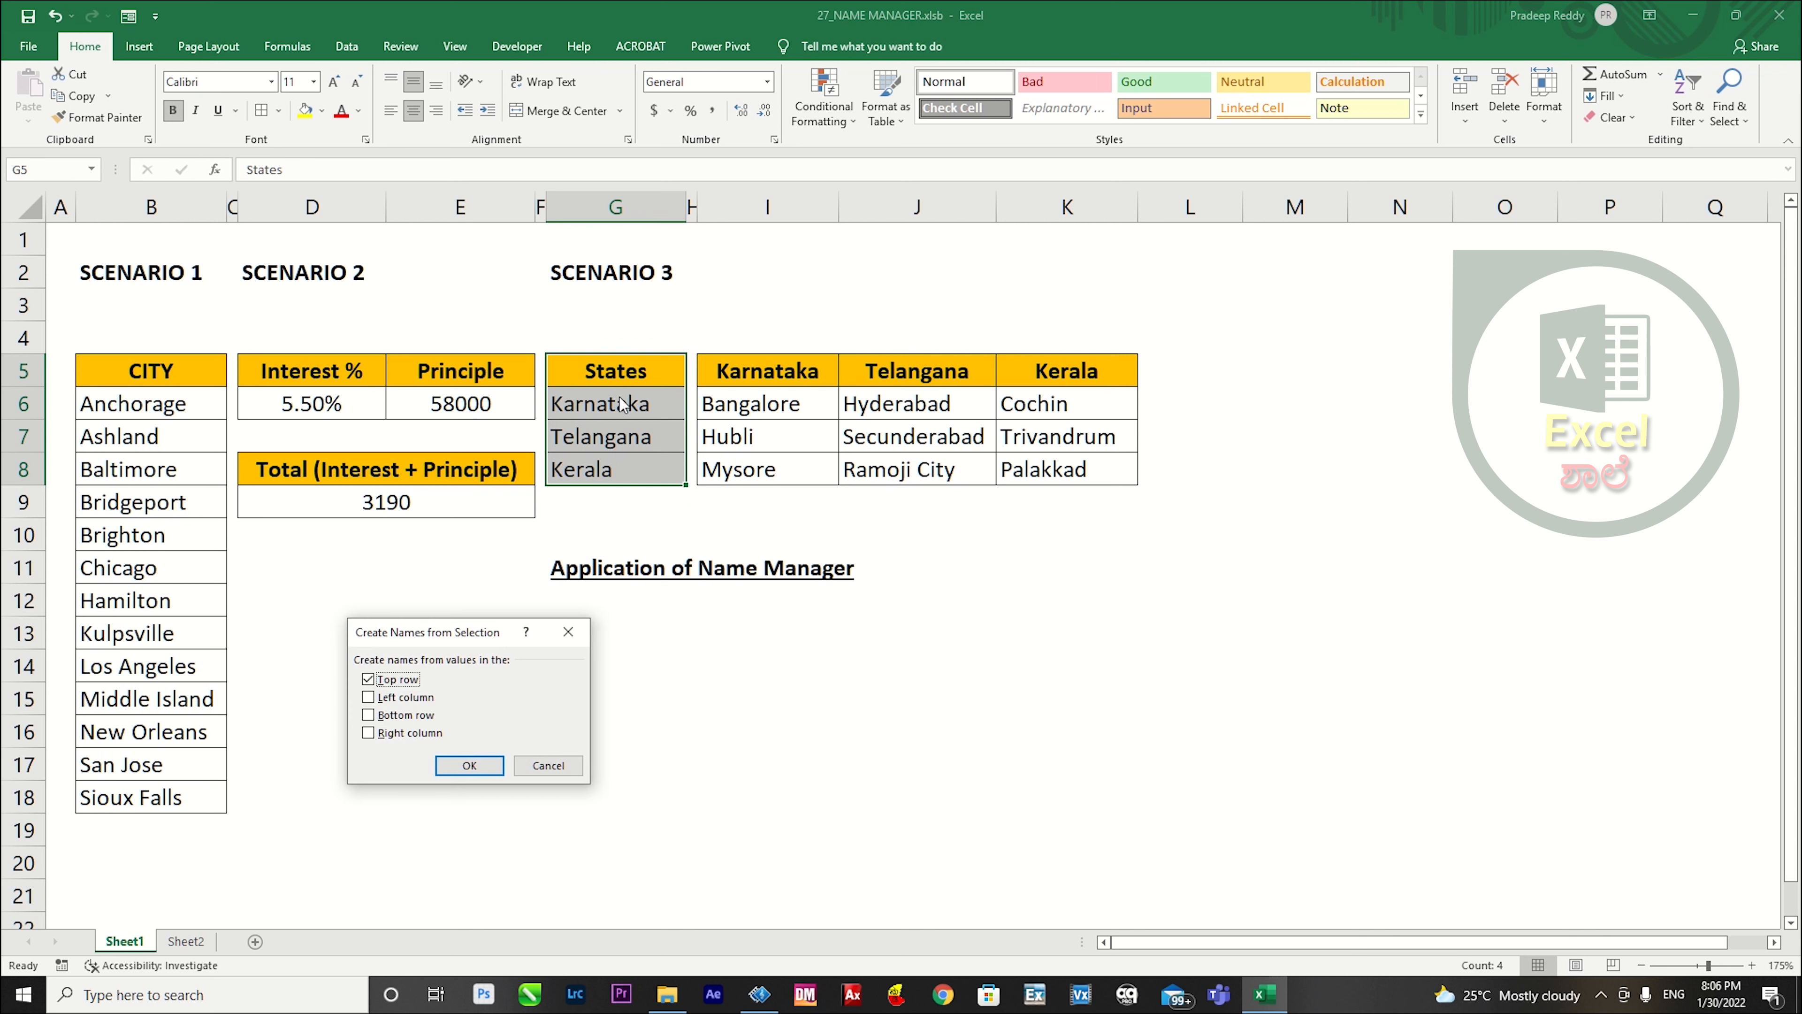
key(Return)
Name the range G6:G8 under the States header as States, and reselect the range to check it.
drag(639, 404, 639, 478)
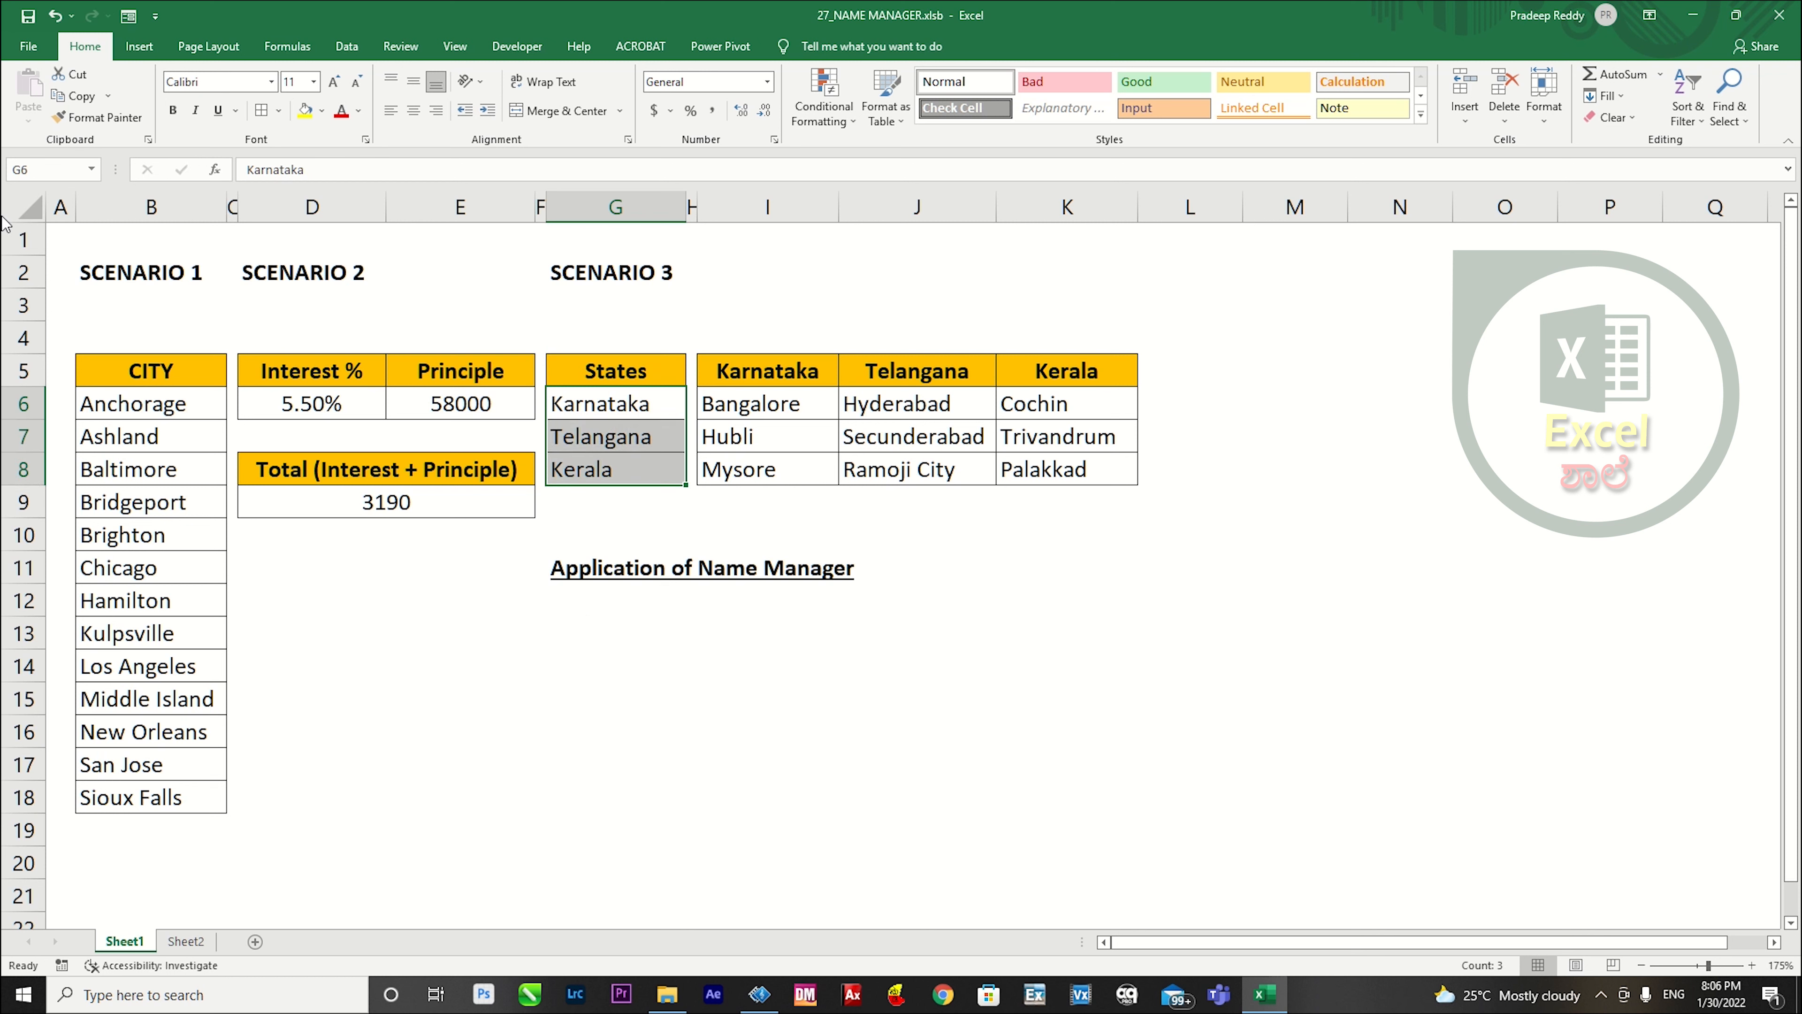
click(40, 175)
text(States)
key(Return)
click(674, 529)
drag(647, 400, 636, 465)
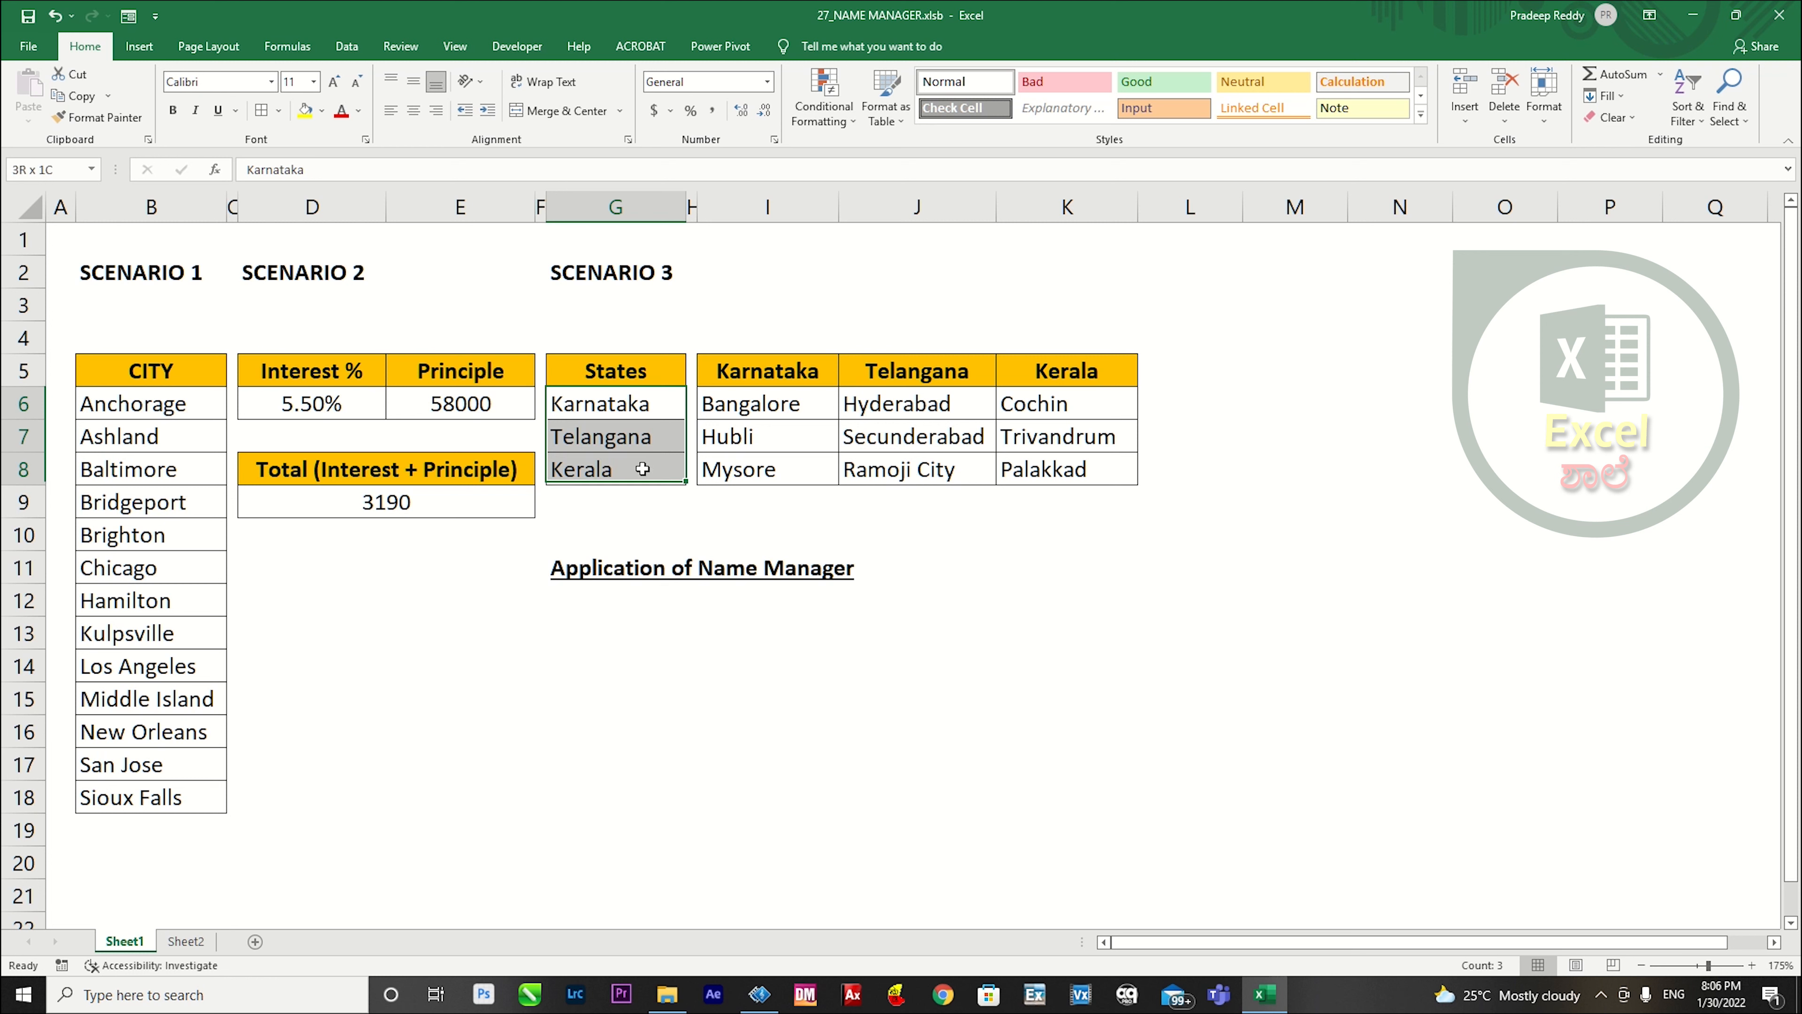
click(675, 445)
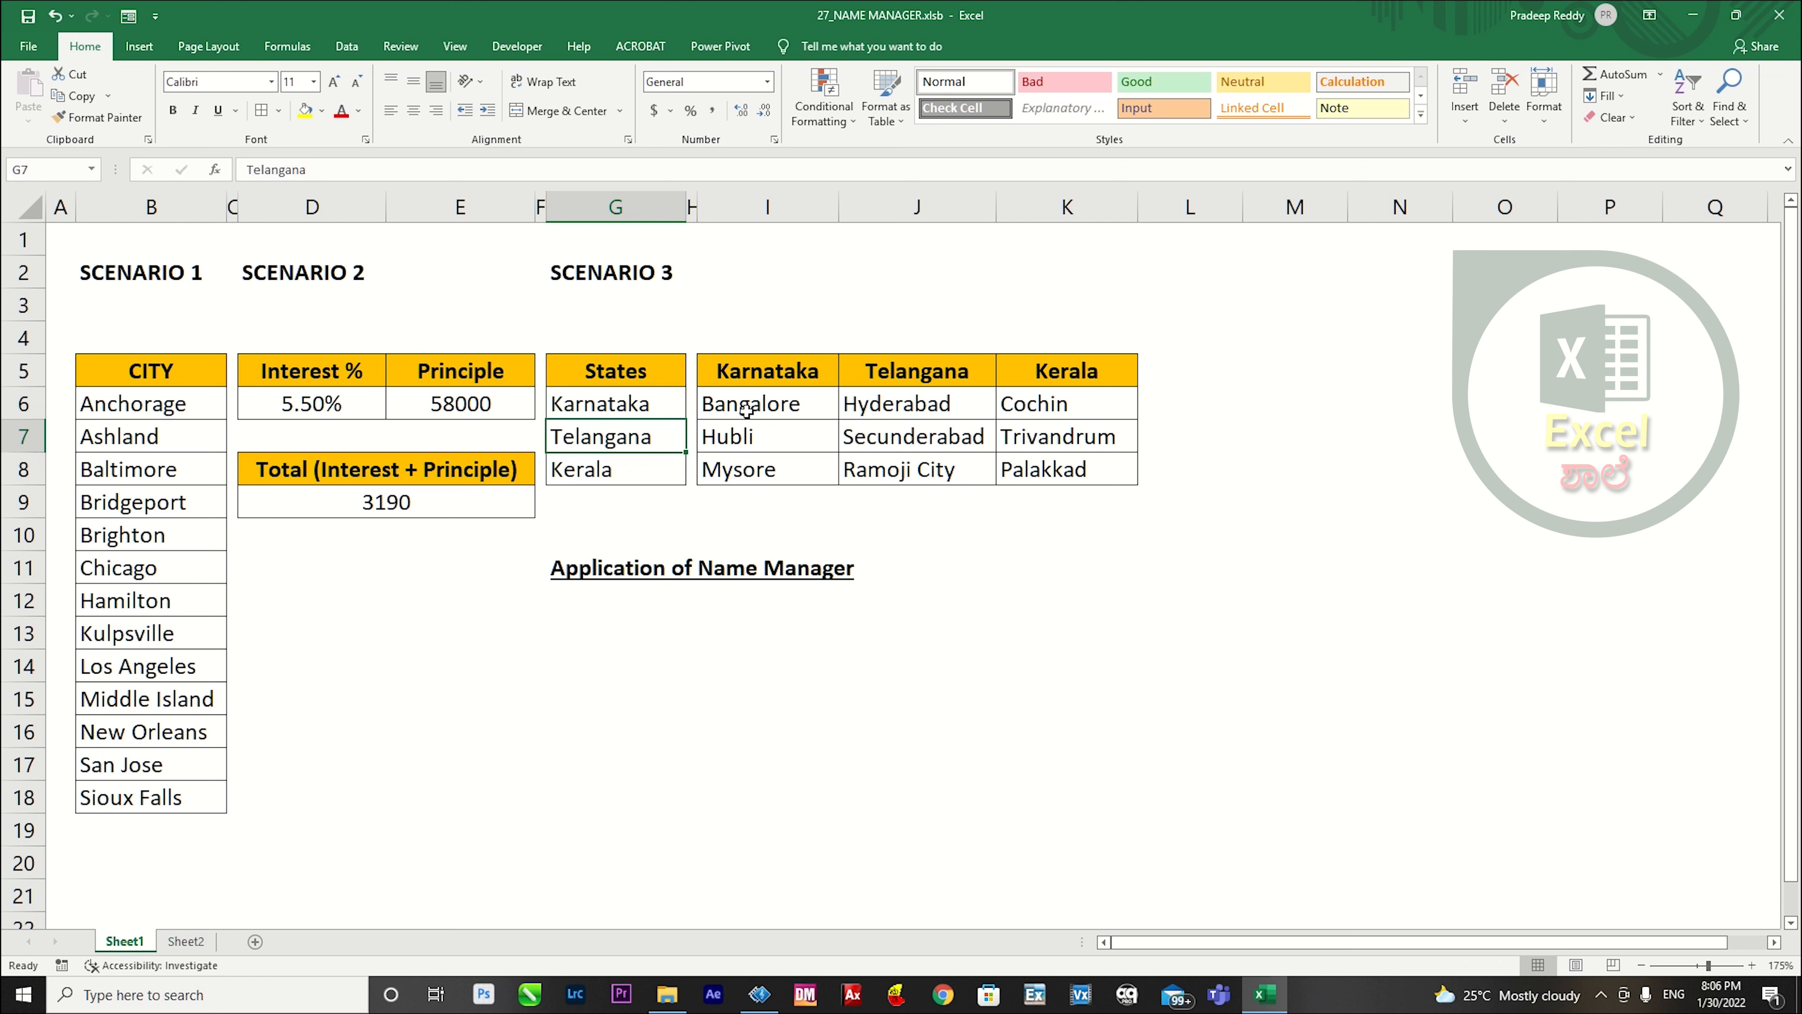
Create names for the Karnataka, Telangana and Kerala city lists from I5:K8, using only the top row as the name source.
drag(744, 377, 1037, 453)
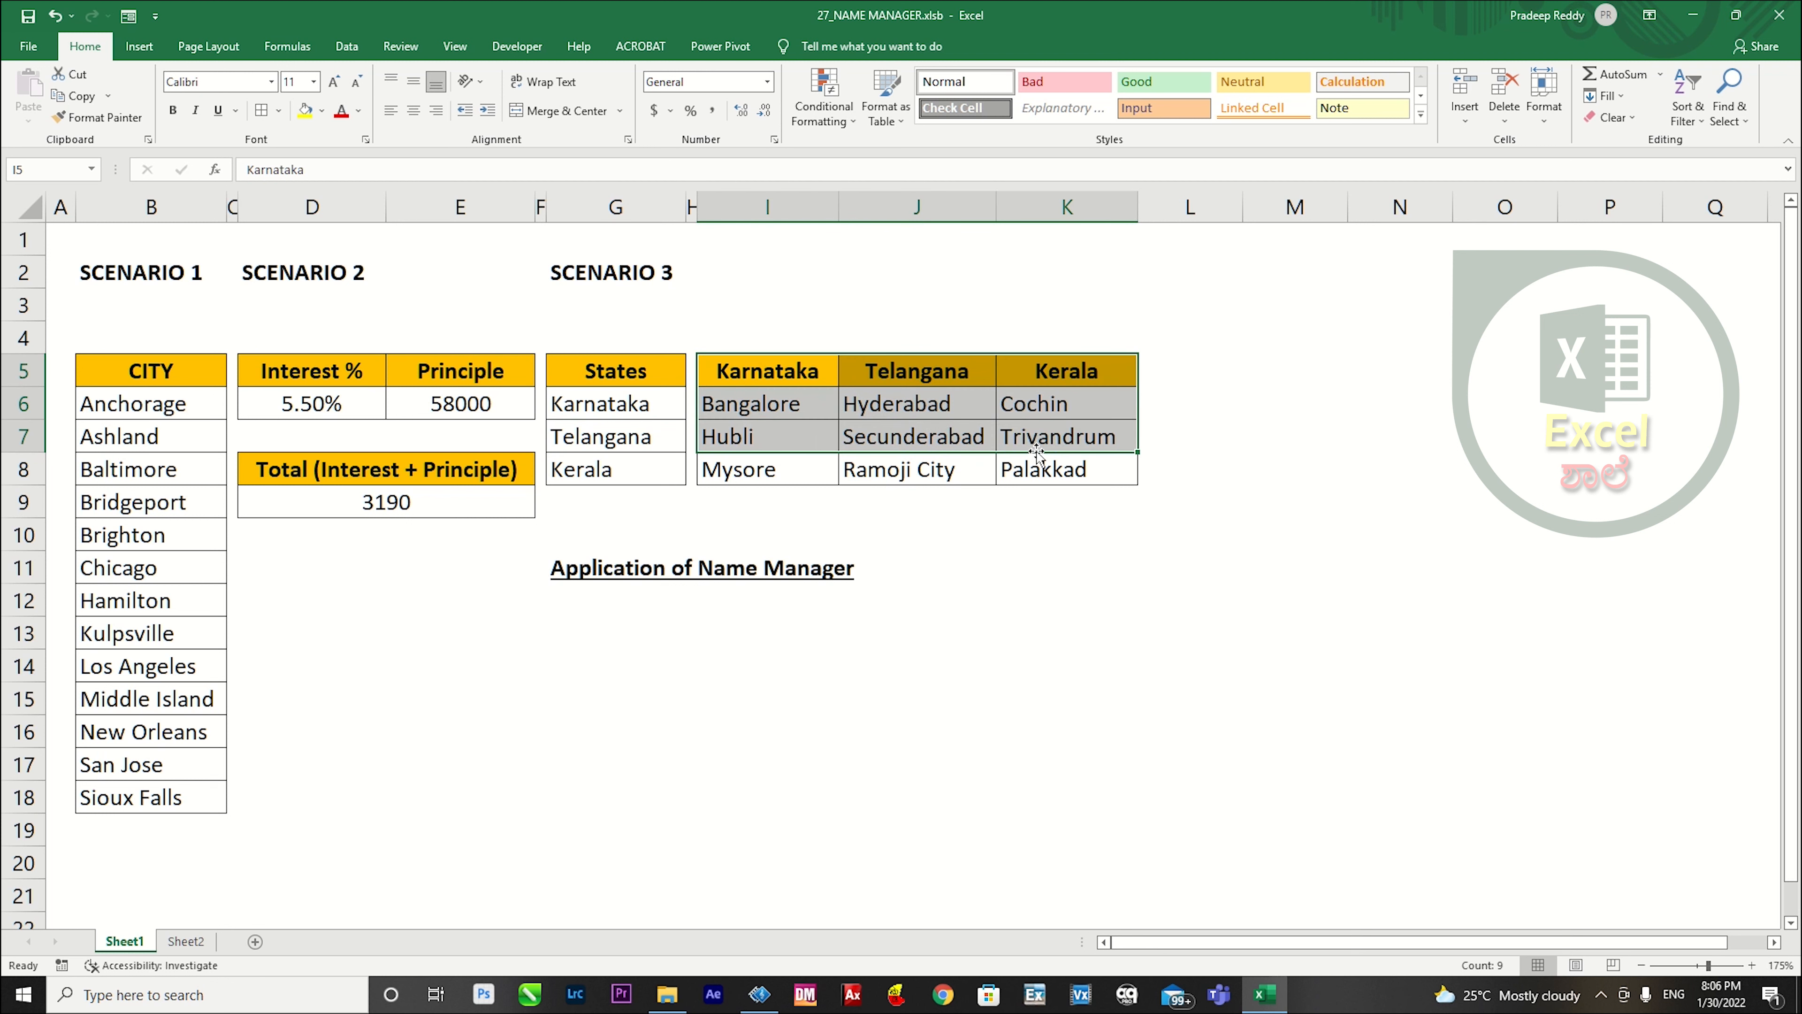
click(787, 377)
click(922, 369)
click(1028, 376)
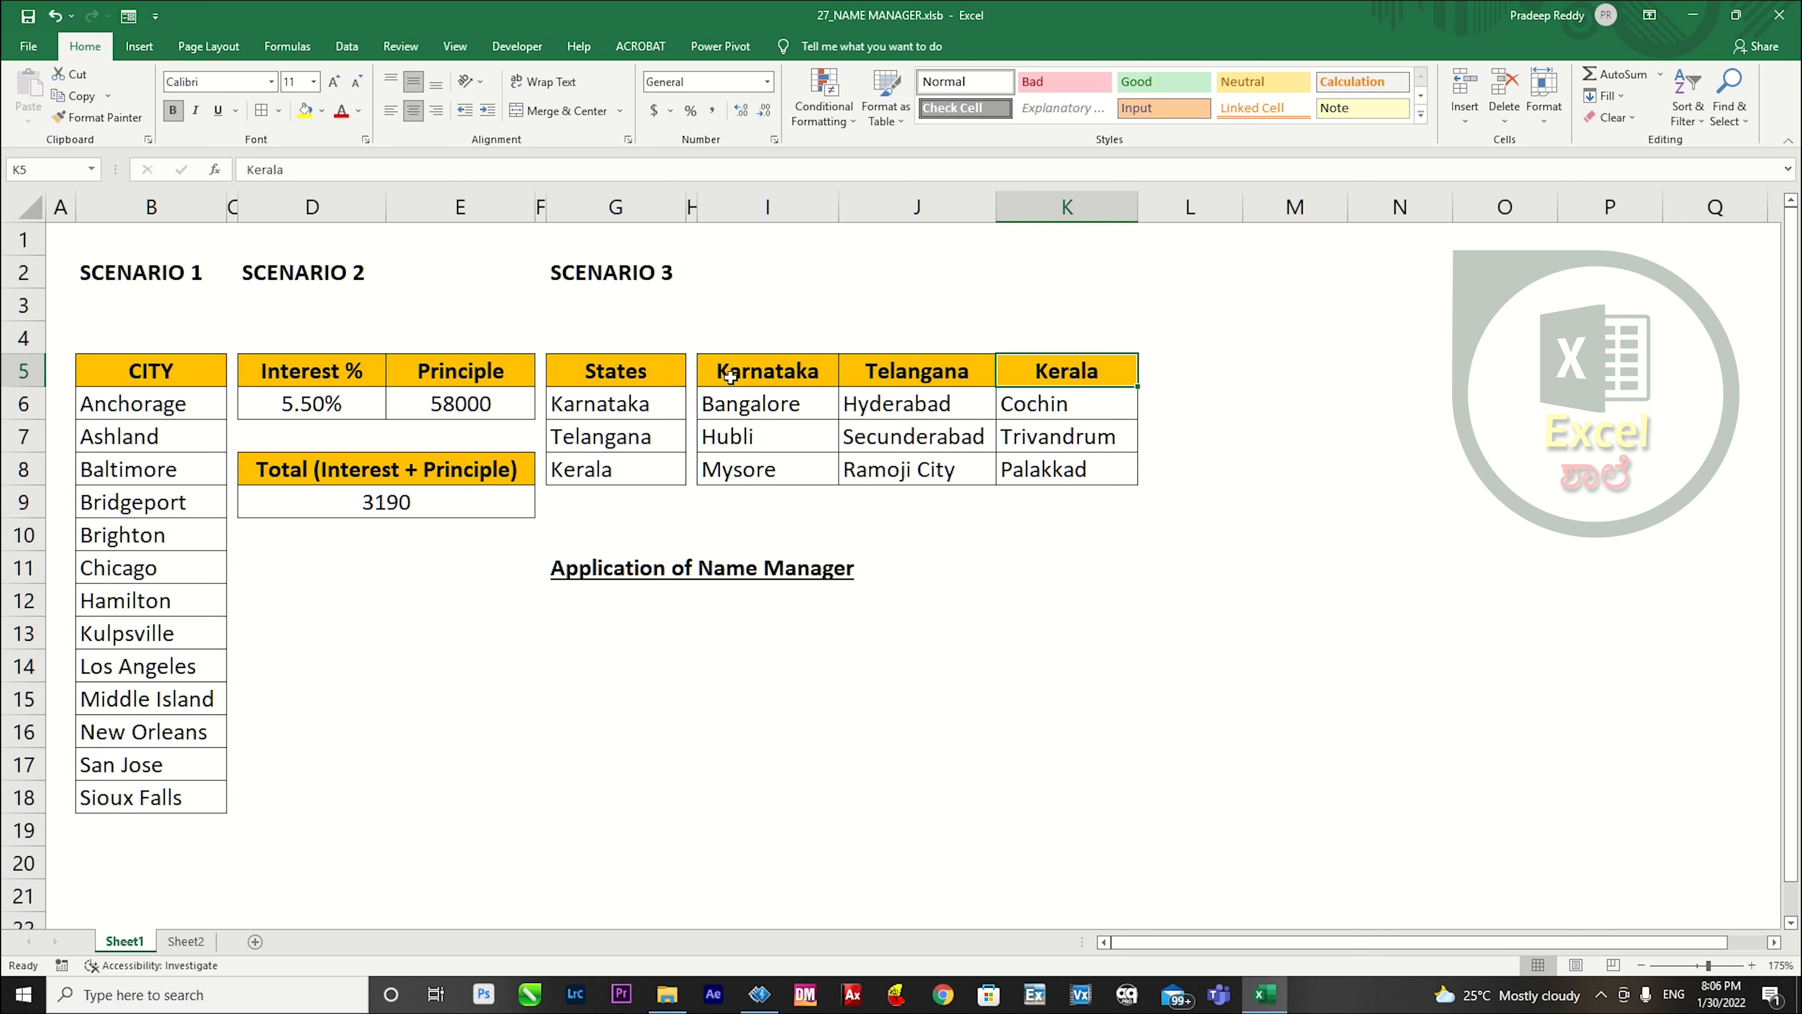
drag(732, 375, 1034, 471)
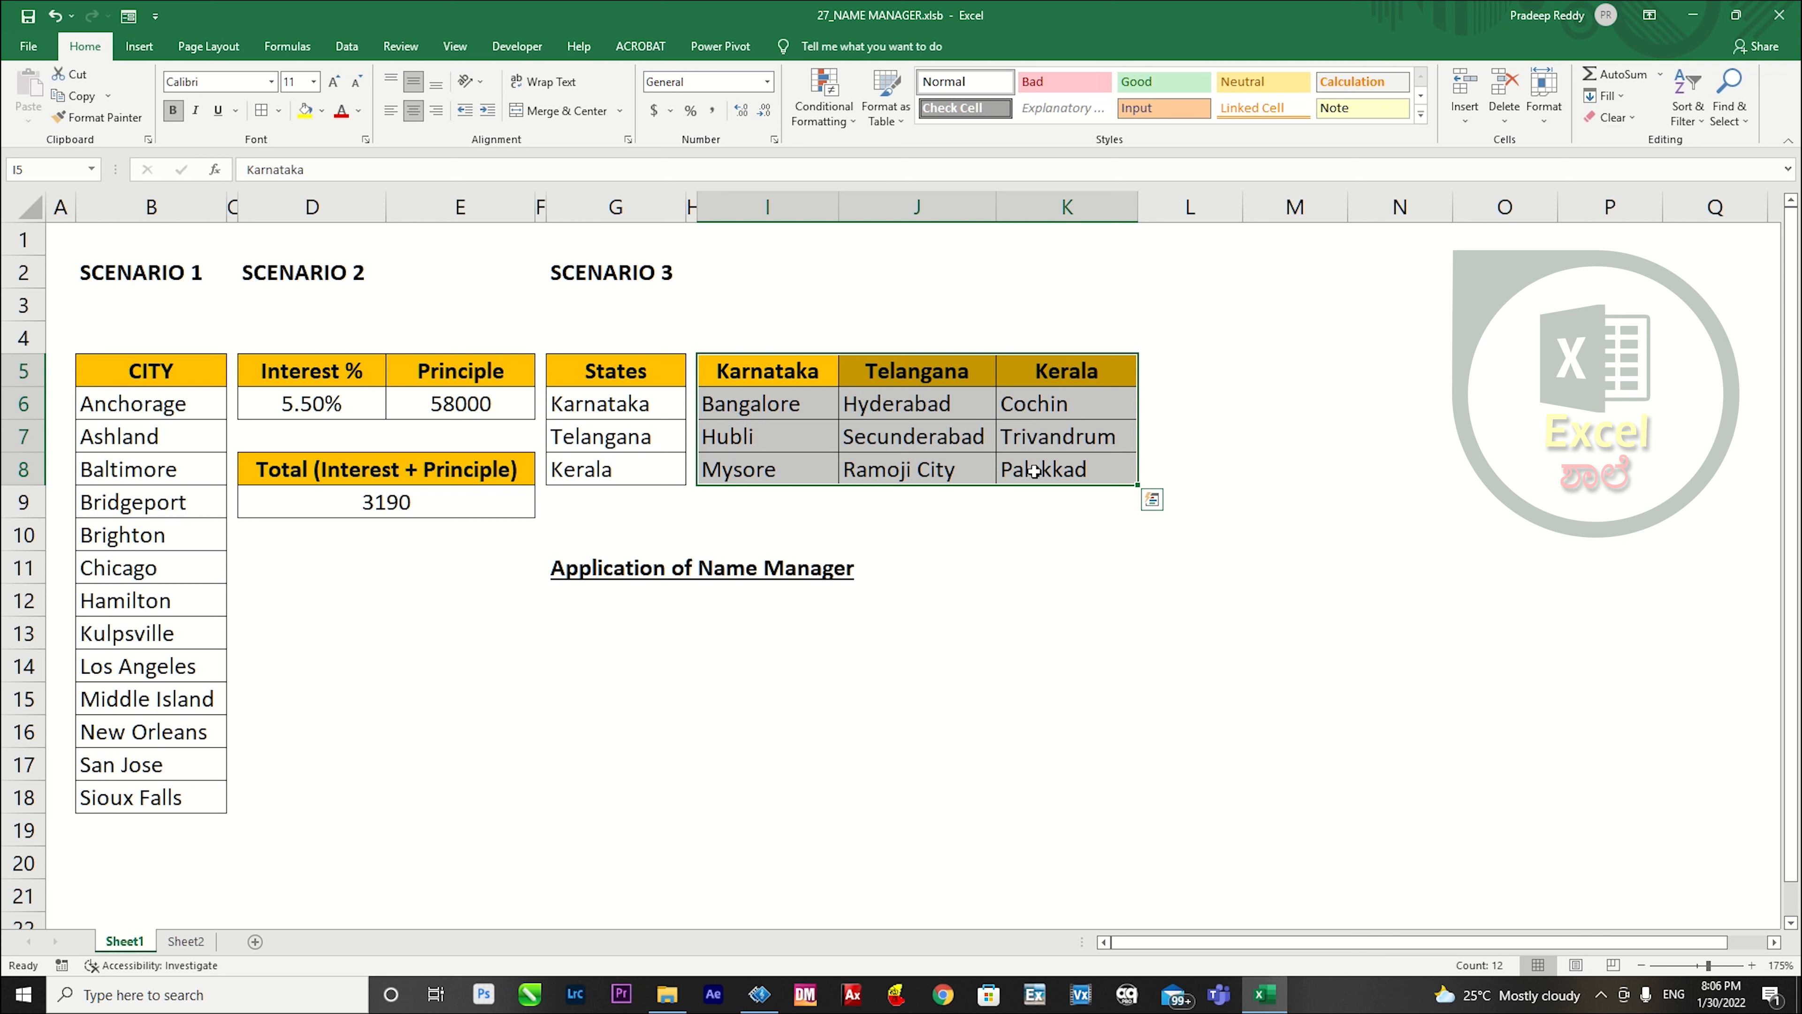
key(ctrl+shift+F3)
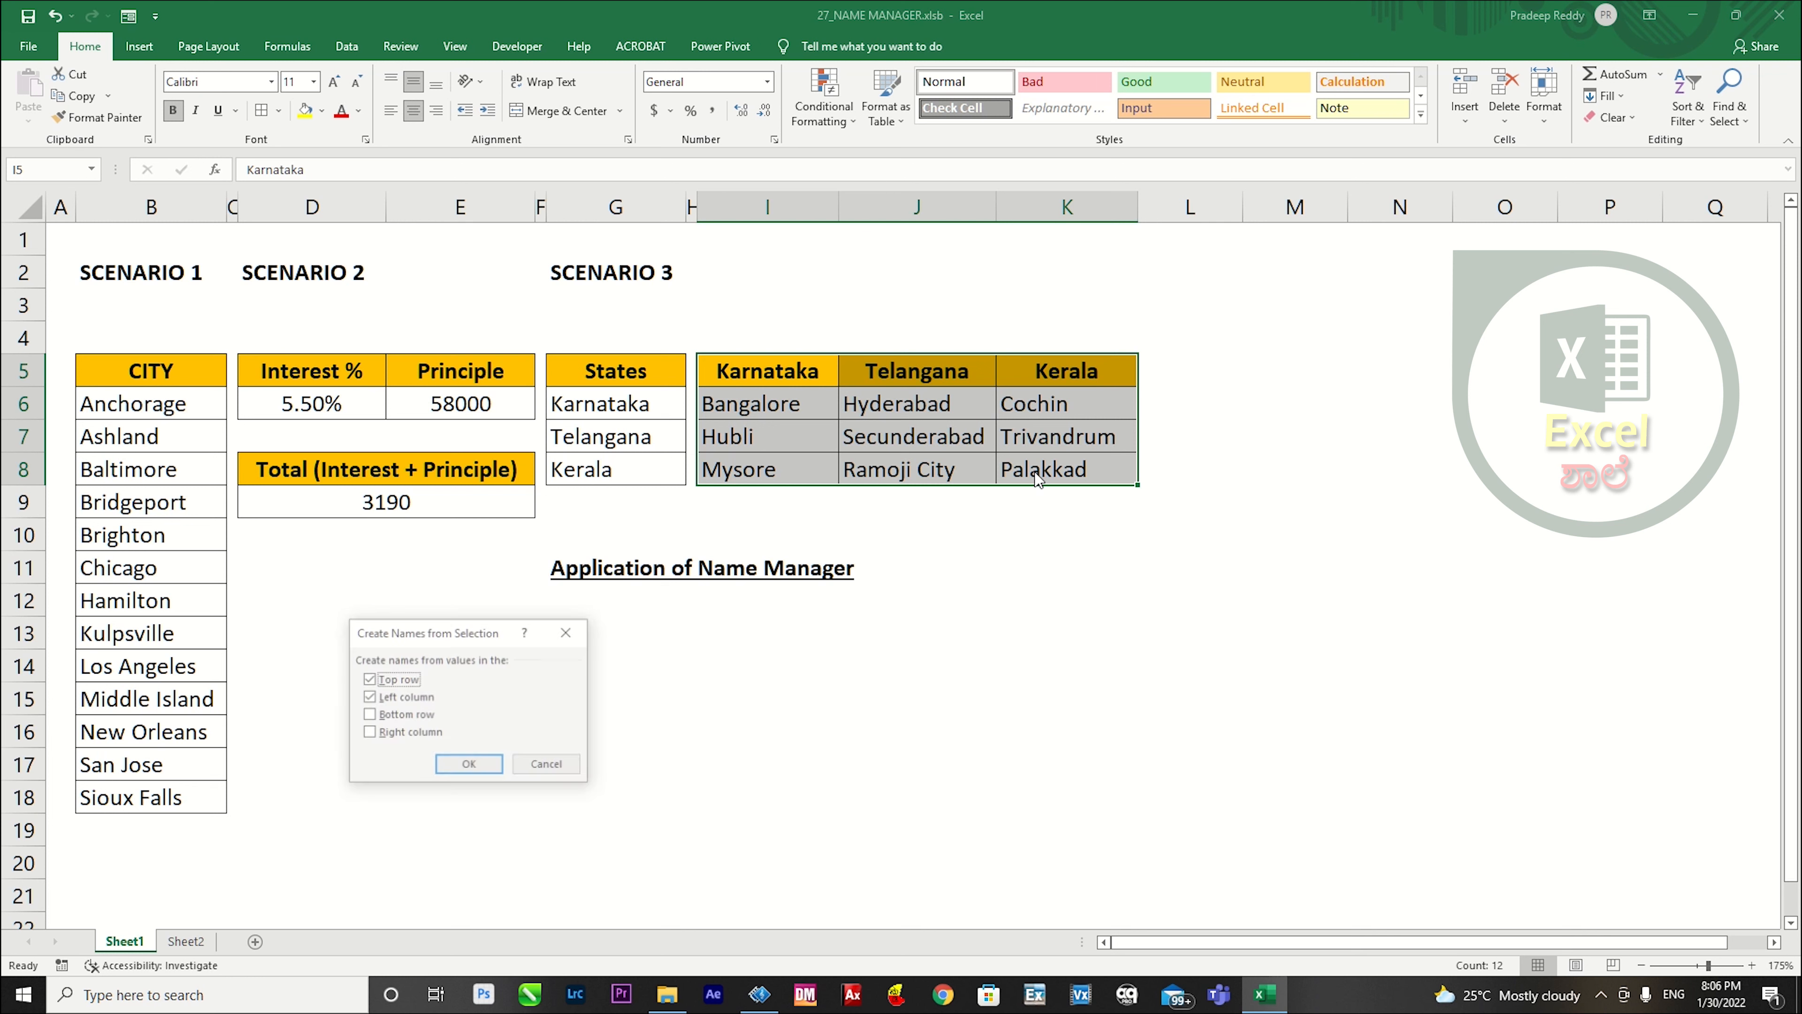
drag(448, 640, 1309, 360)
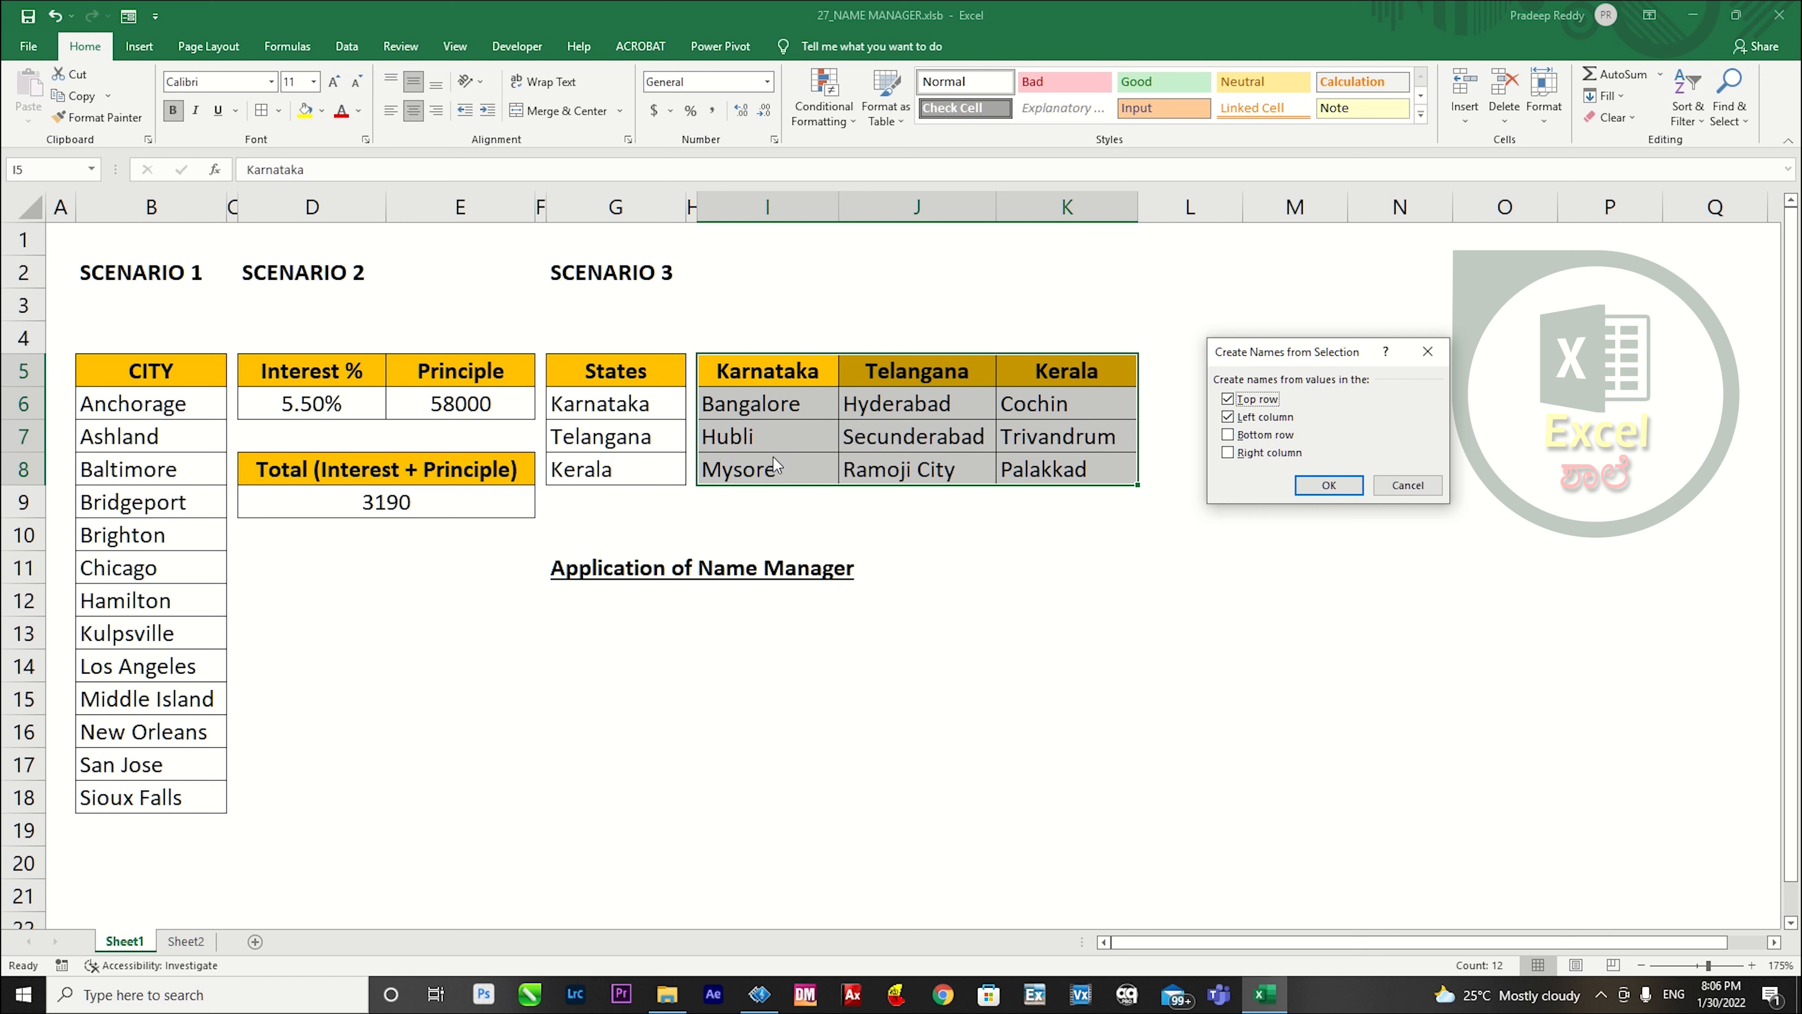
click(1228, 418)
click(1322, 482)
Check the names assigned to the city ranges I6:I8, J6:J8 and K6:K8.
click(1028, 560)
drag(788, 408, 798, 470)
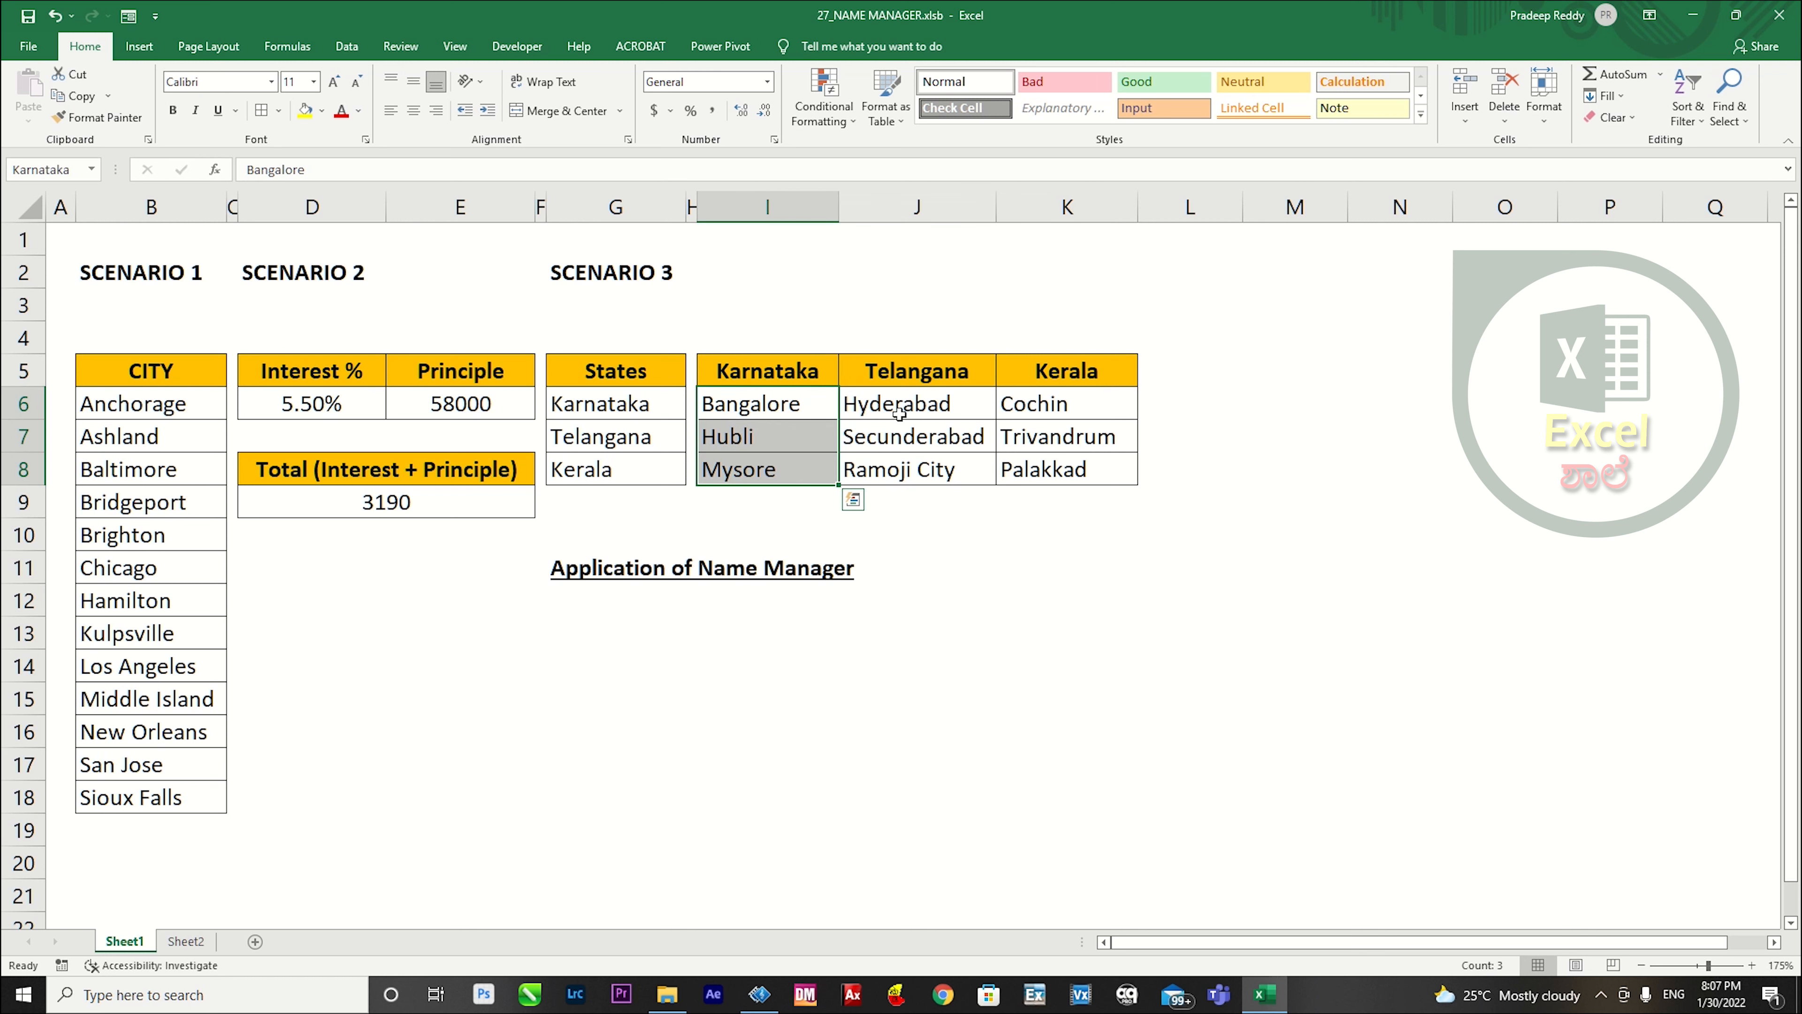
drag(912, 407, 917, 479)
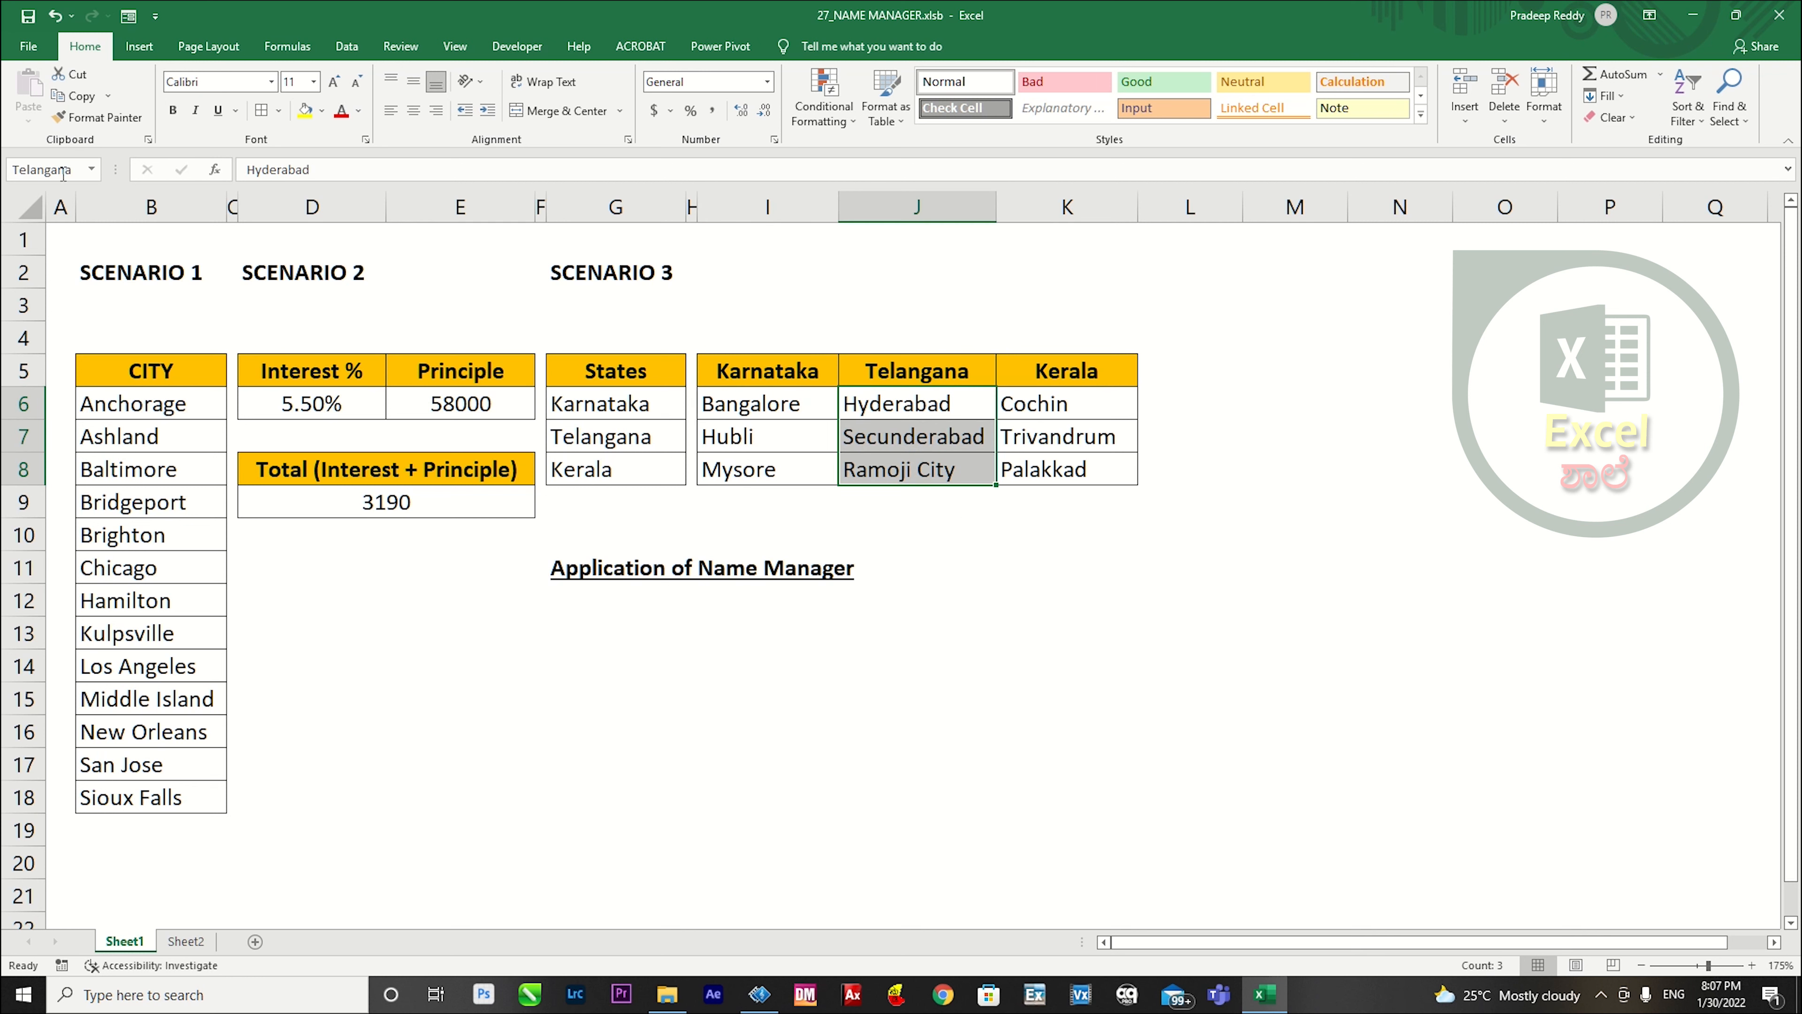
drag(1040, 401, 1096, 459)
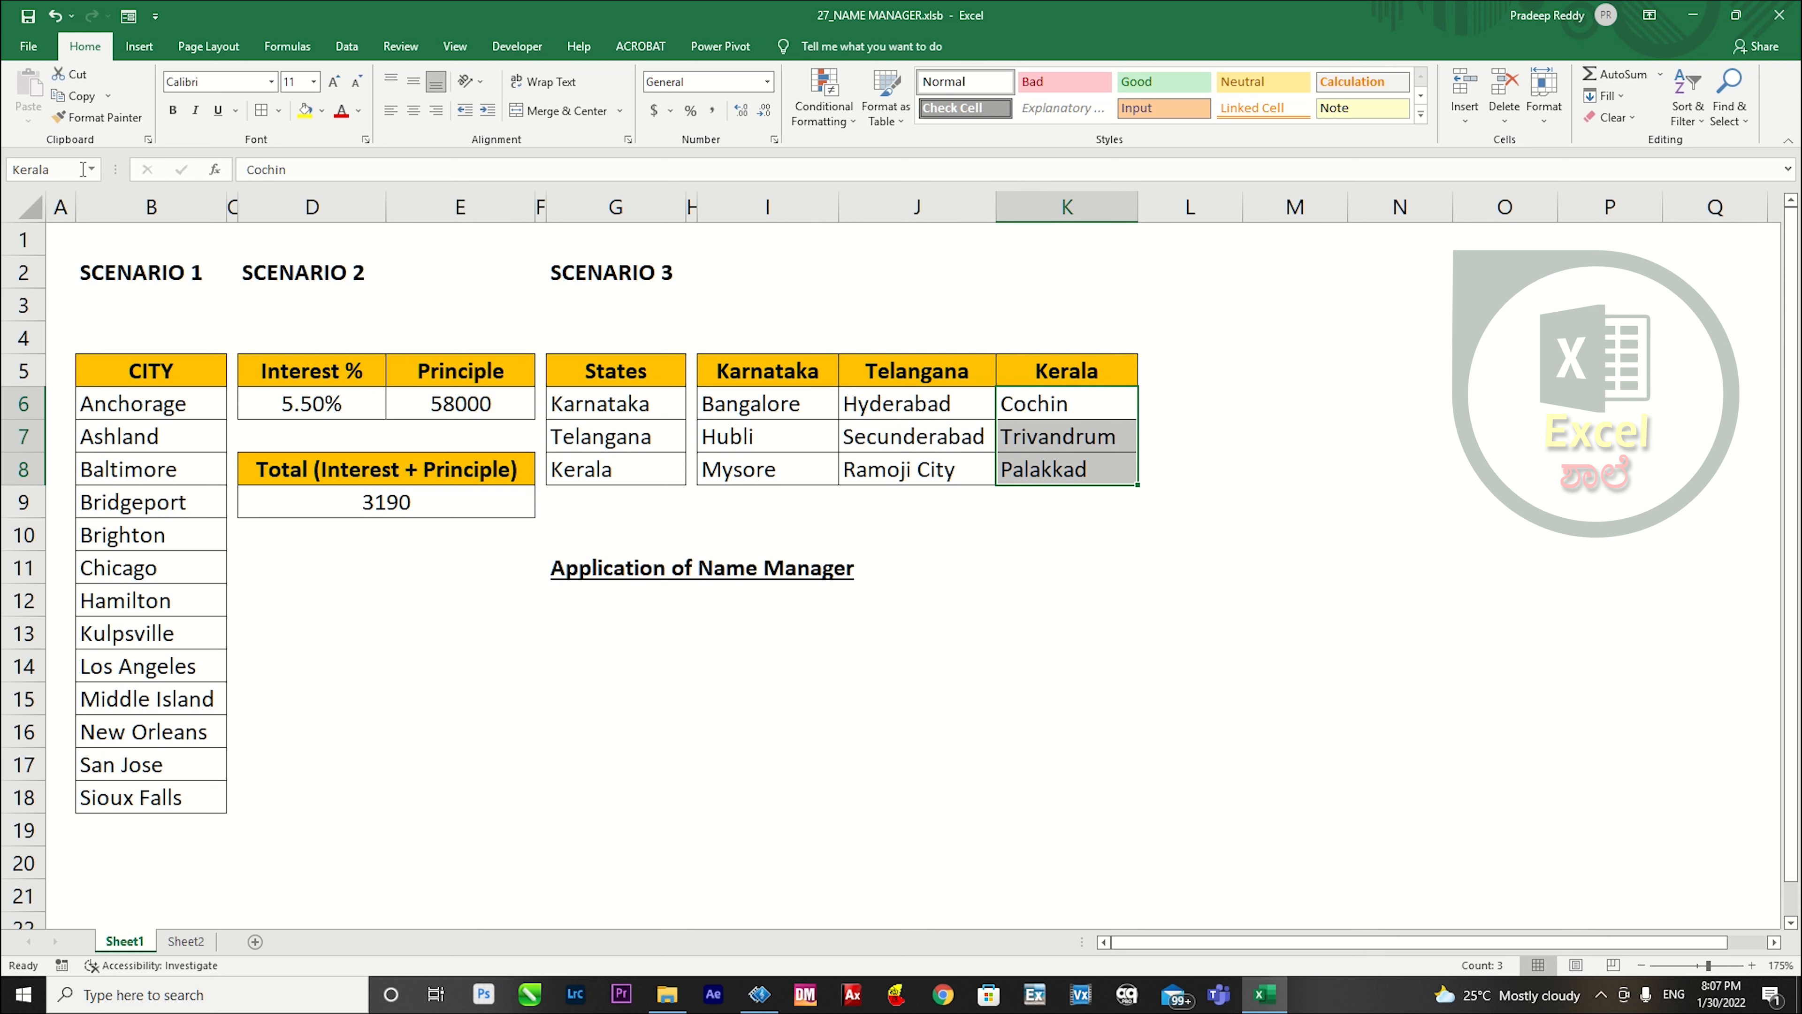
click(1286, 534)
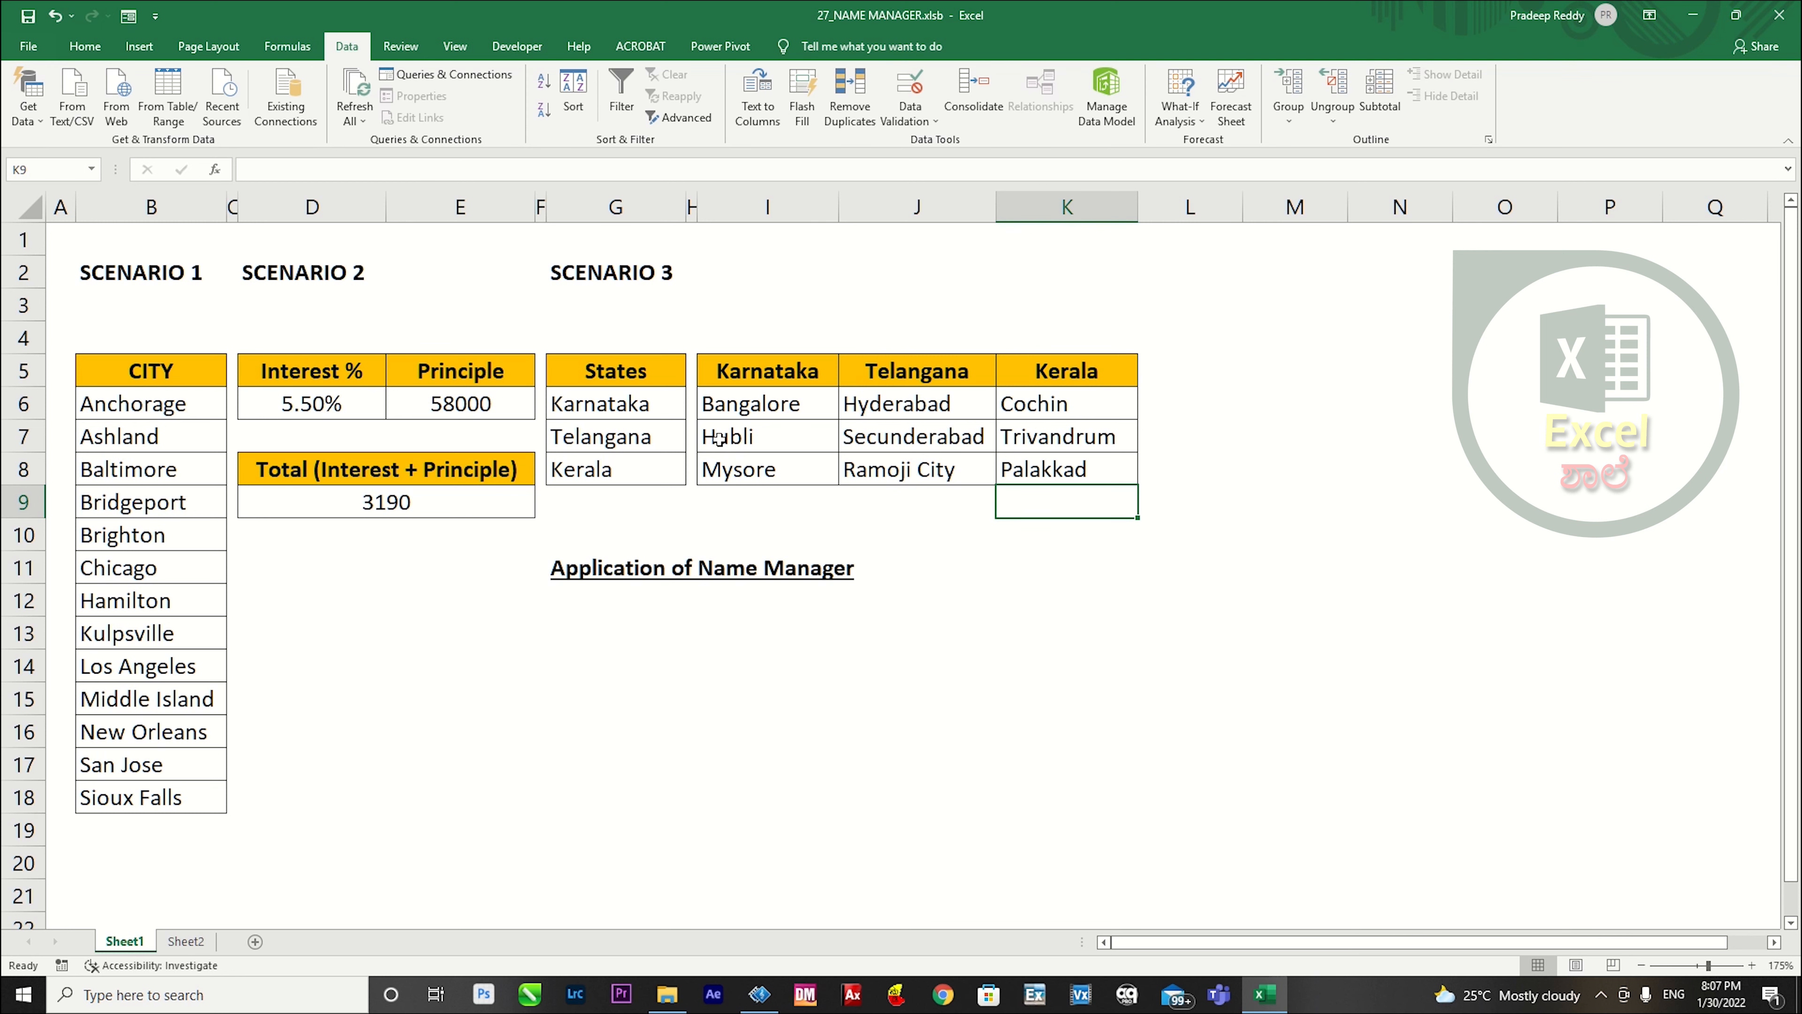
Review the workbook's defined names in the Name Manager, view its New Name dialog, and close both without adding a name.
click(305, 50)
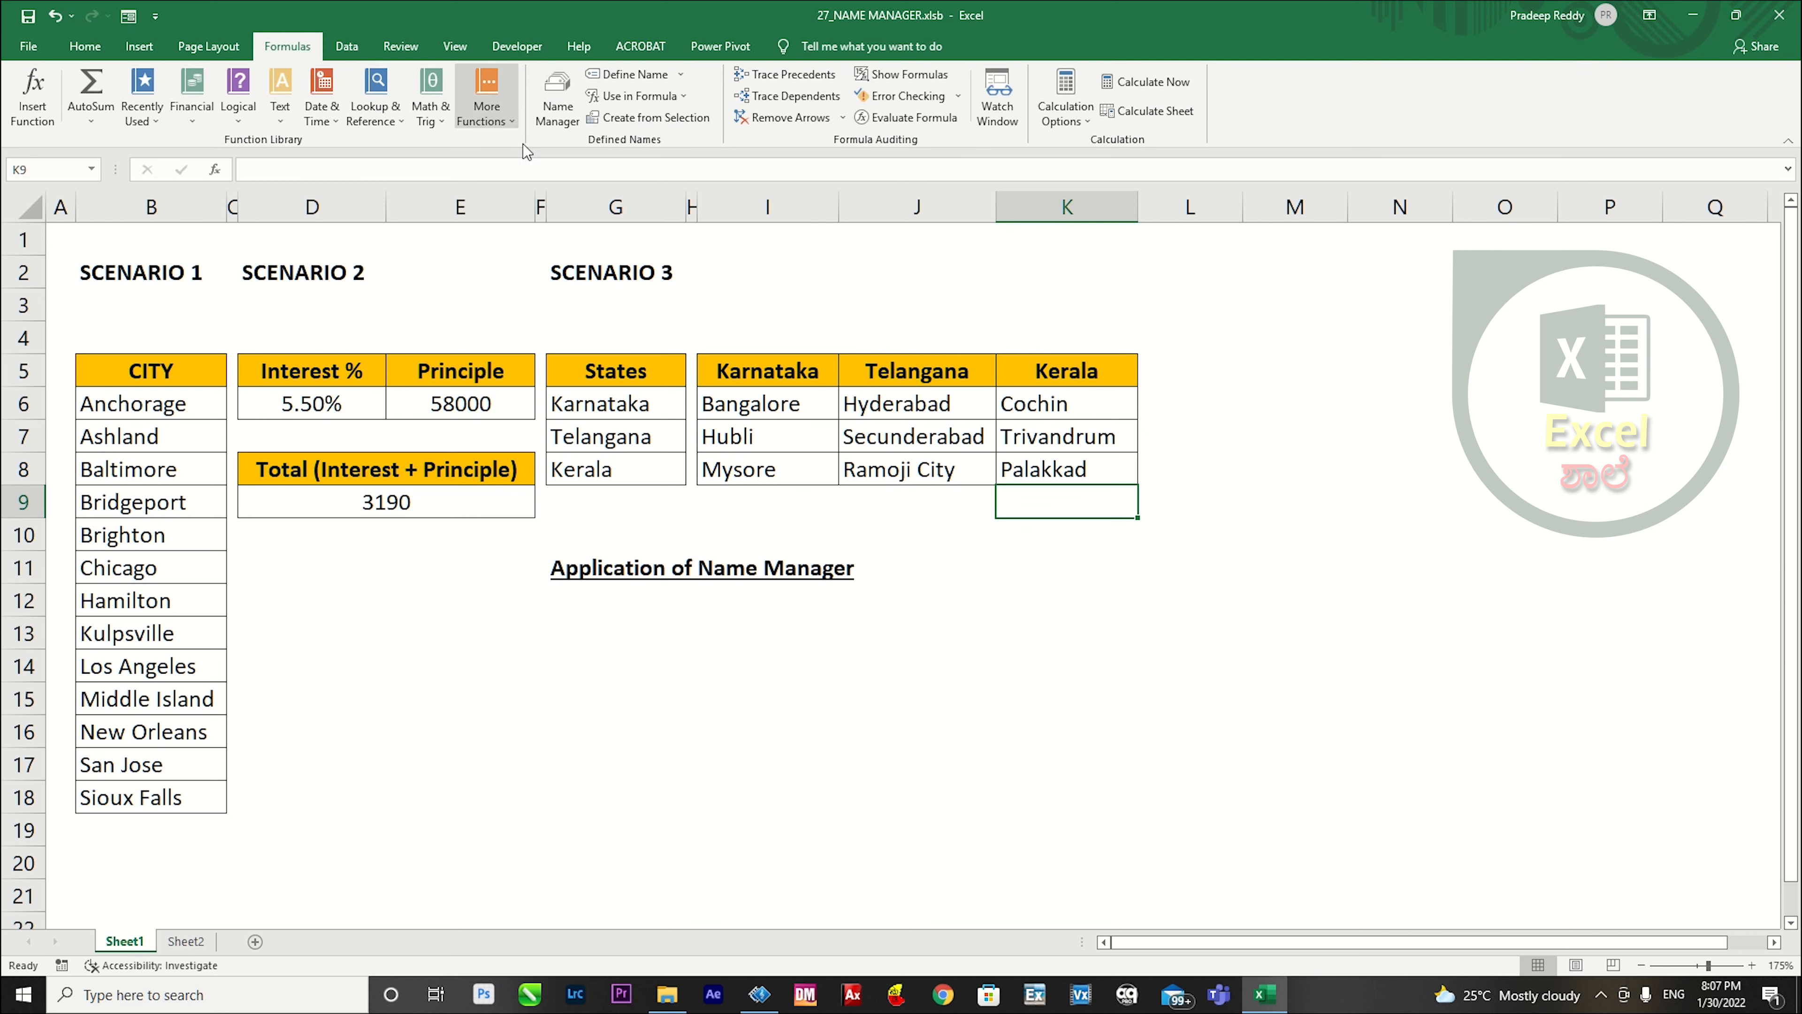
click(554, 126)
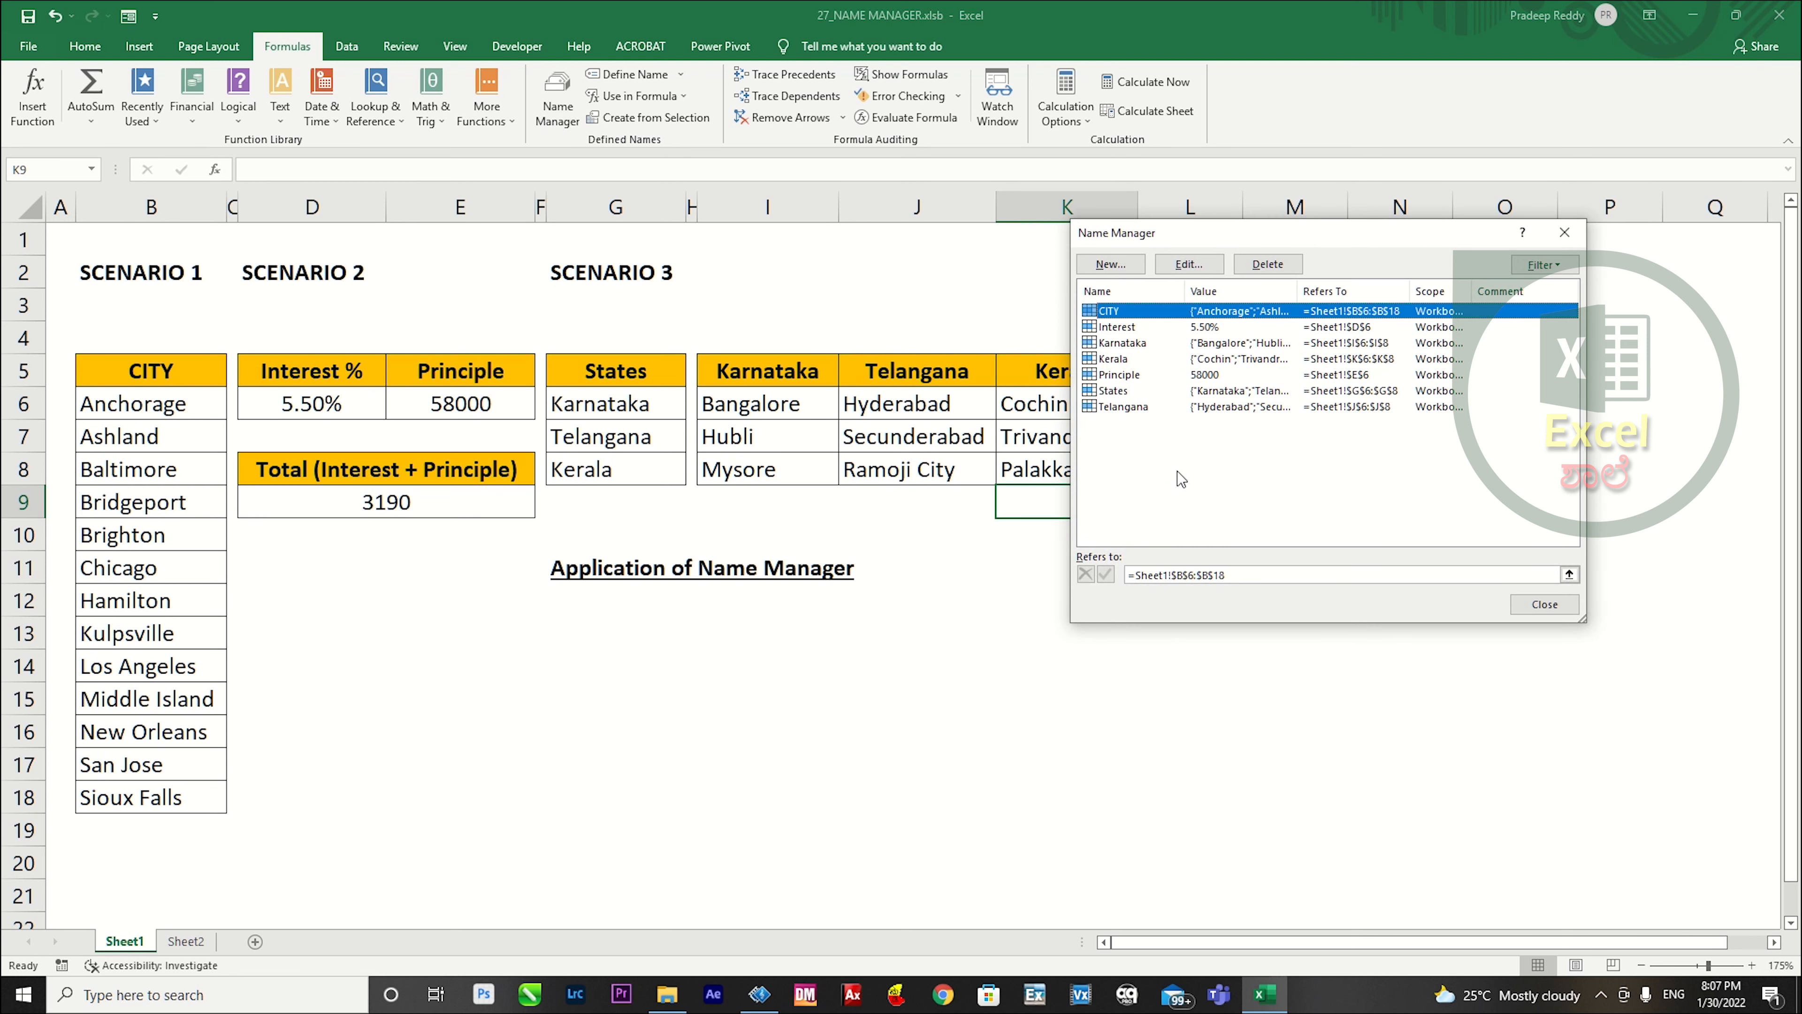
click(1111, 264)
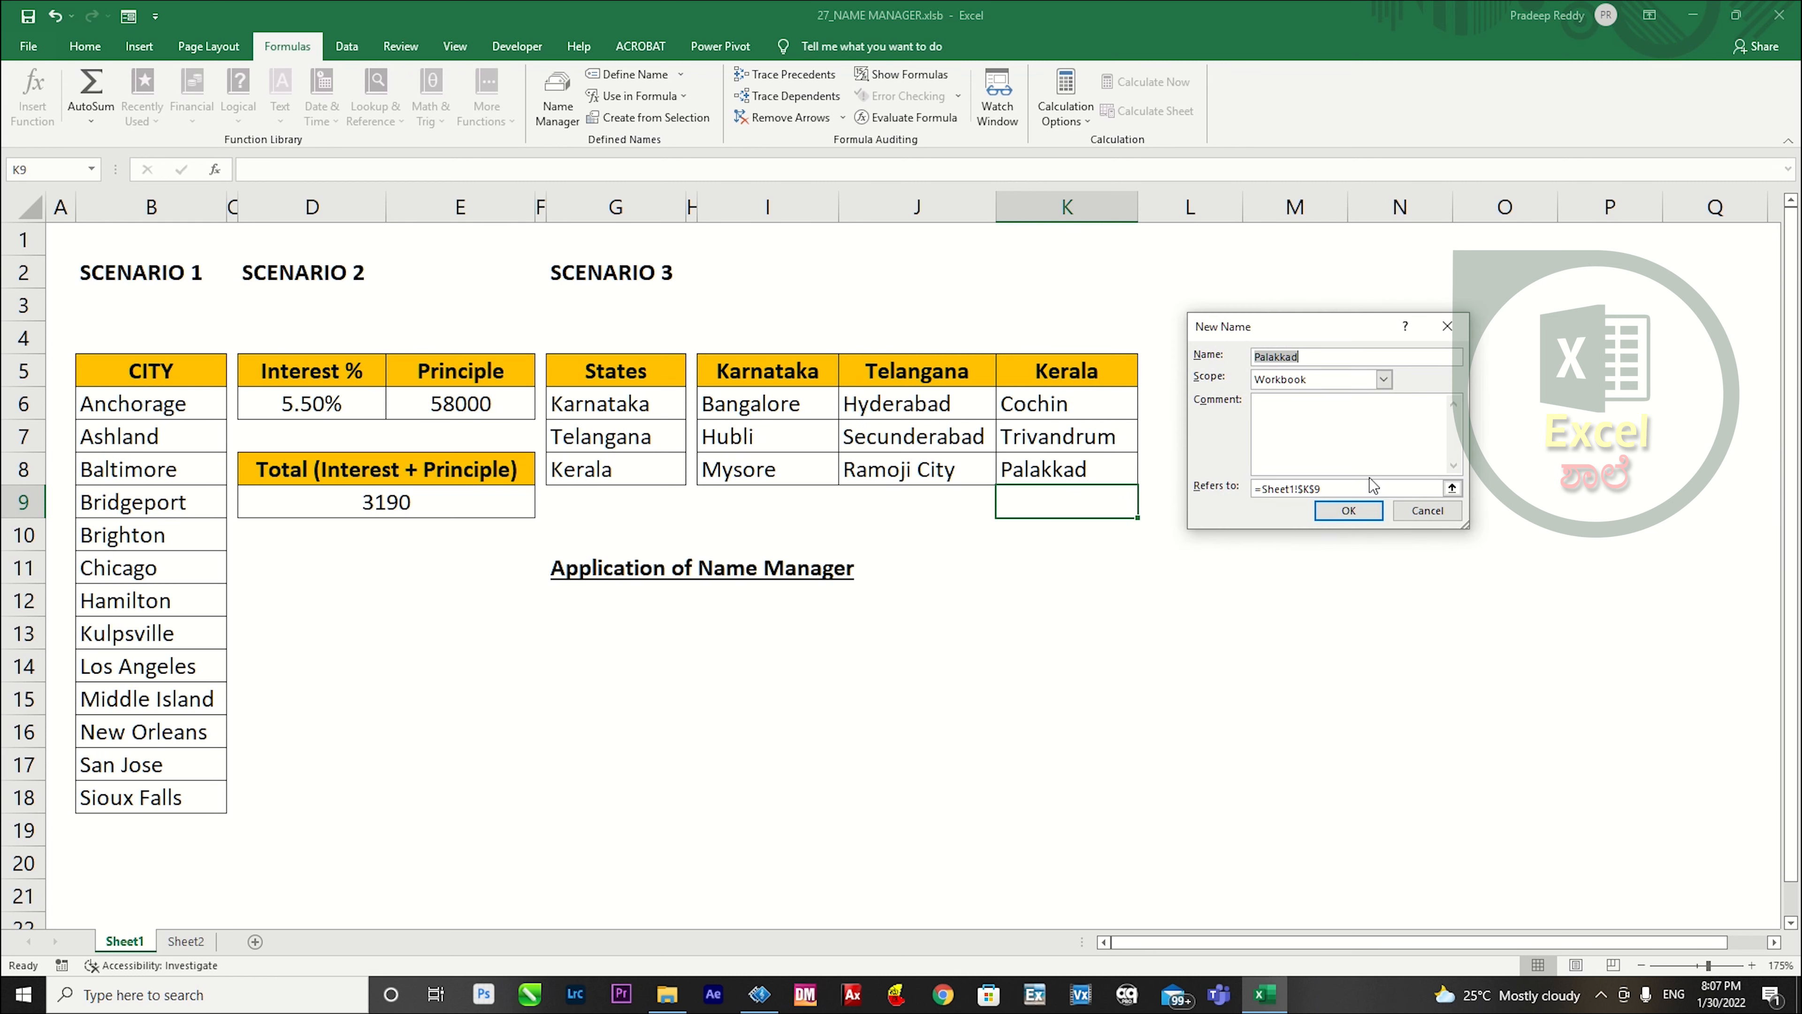
click(1443, 512)
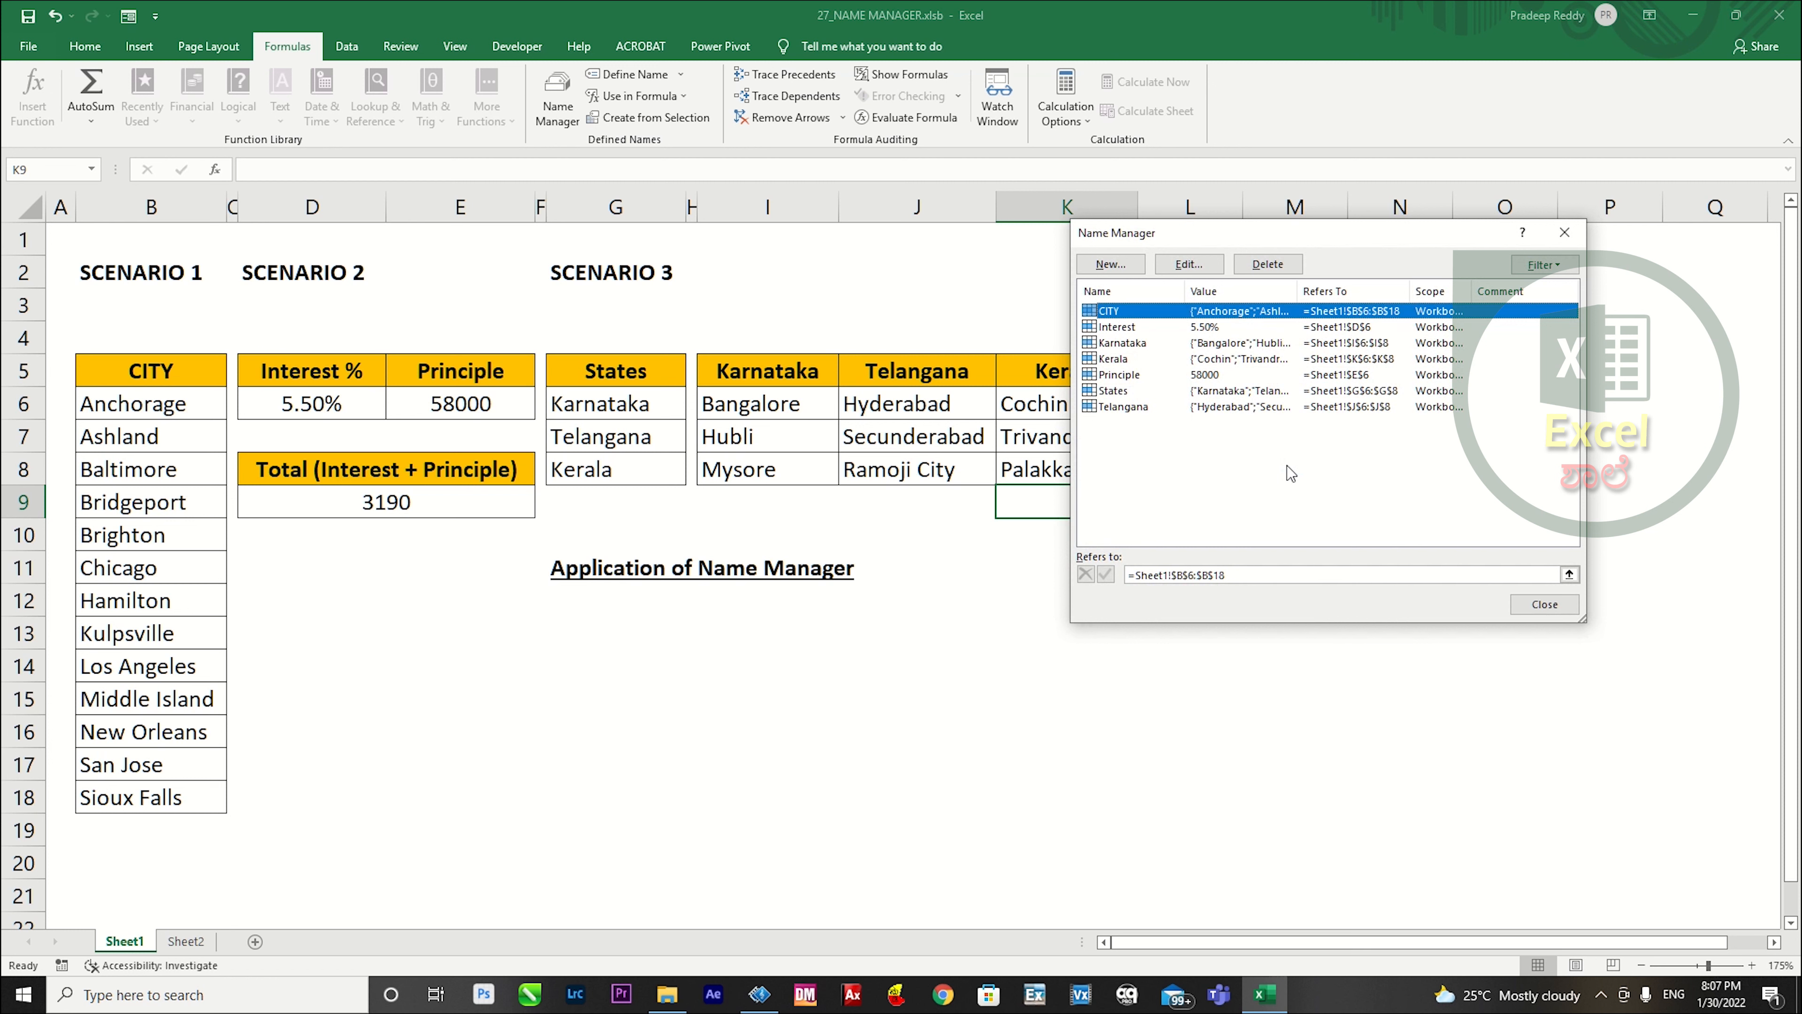
click(1552, 603)
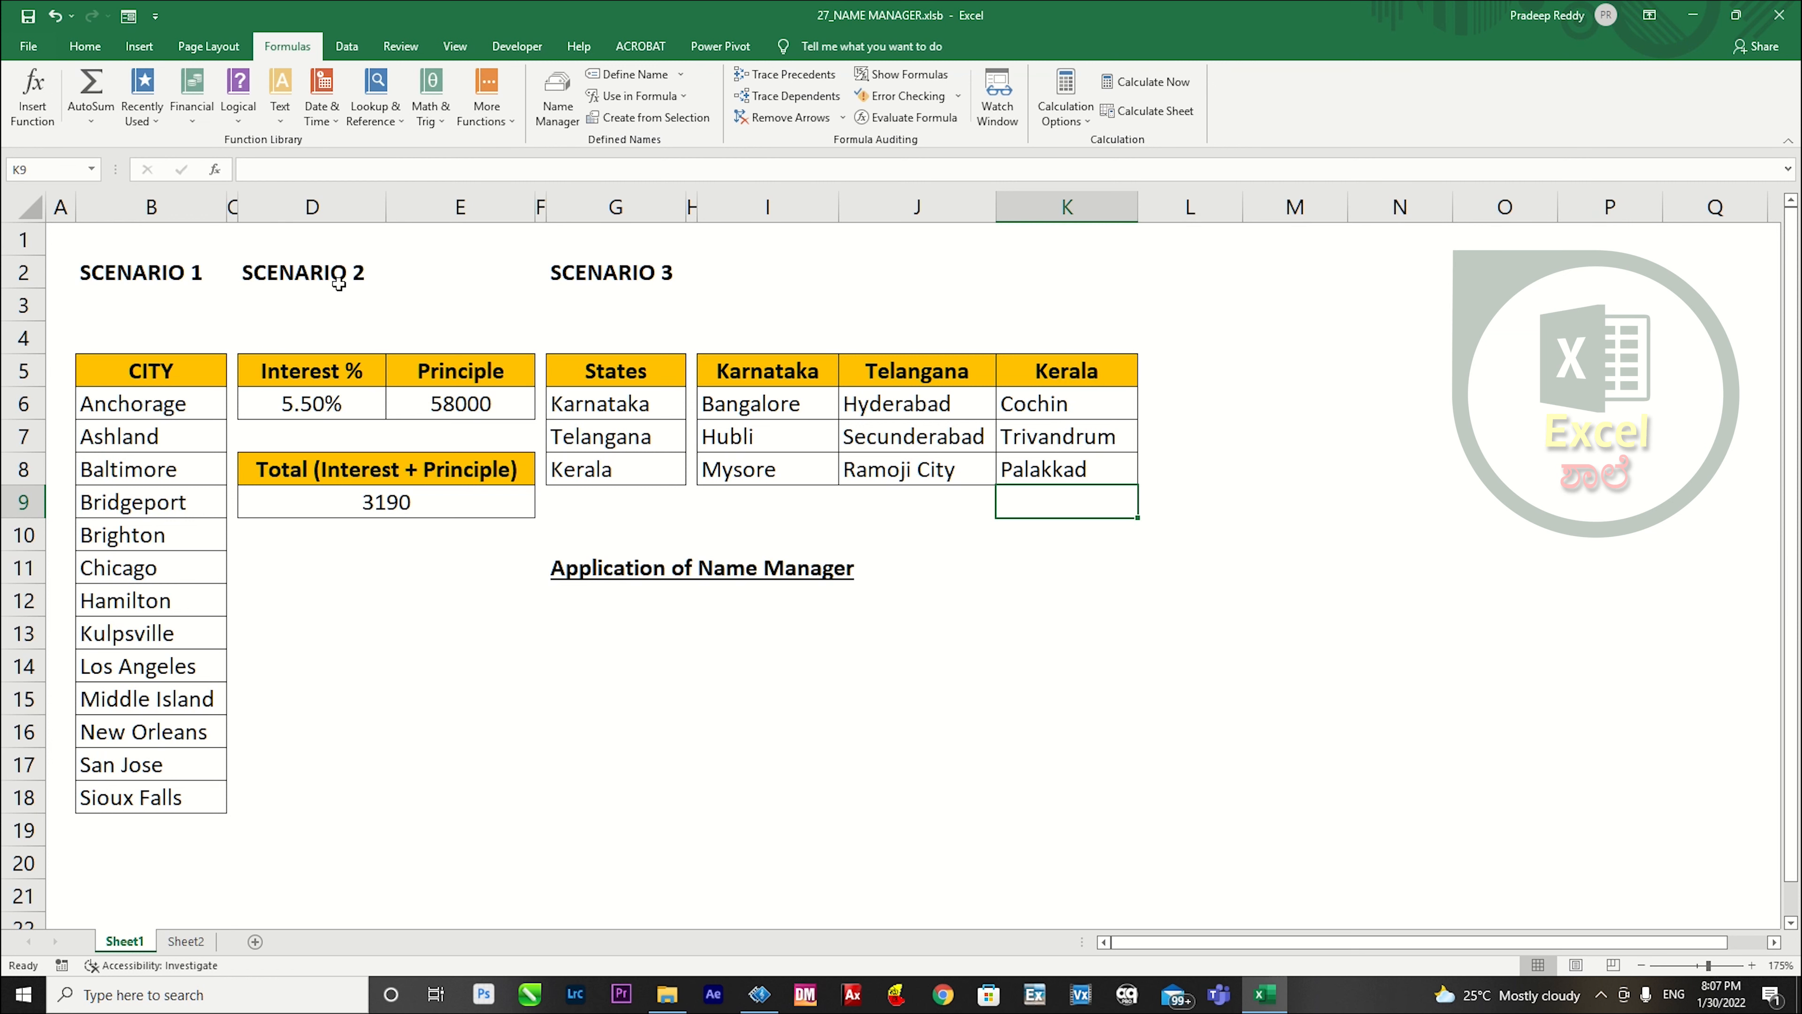
View the New Name dialog for the CITY list B5:B18 without defining a name, and select the Interest % cells D5:D6.
click(57, 171)
click(343, 338)
drag(178, 371, 178, 801)
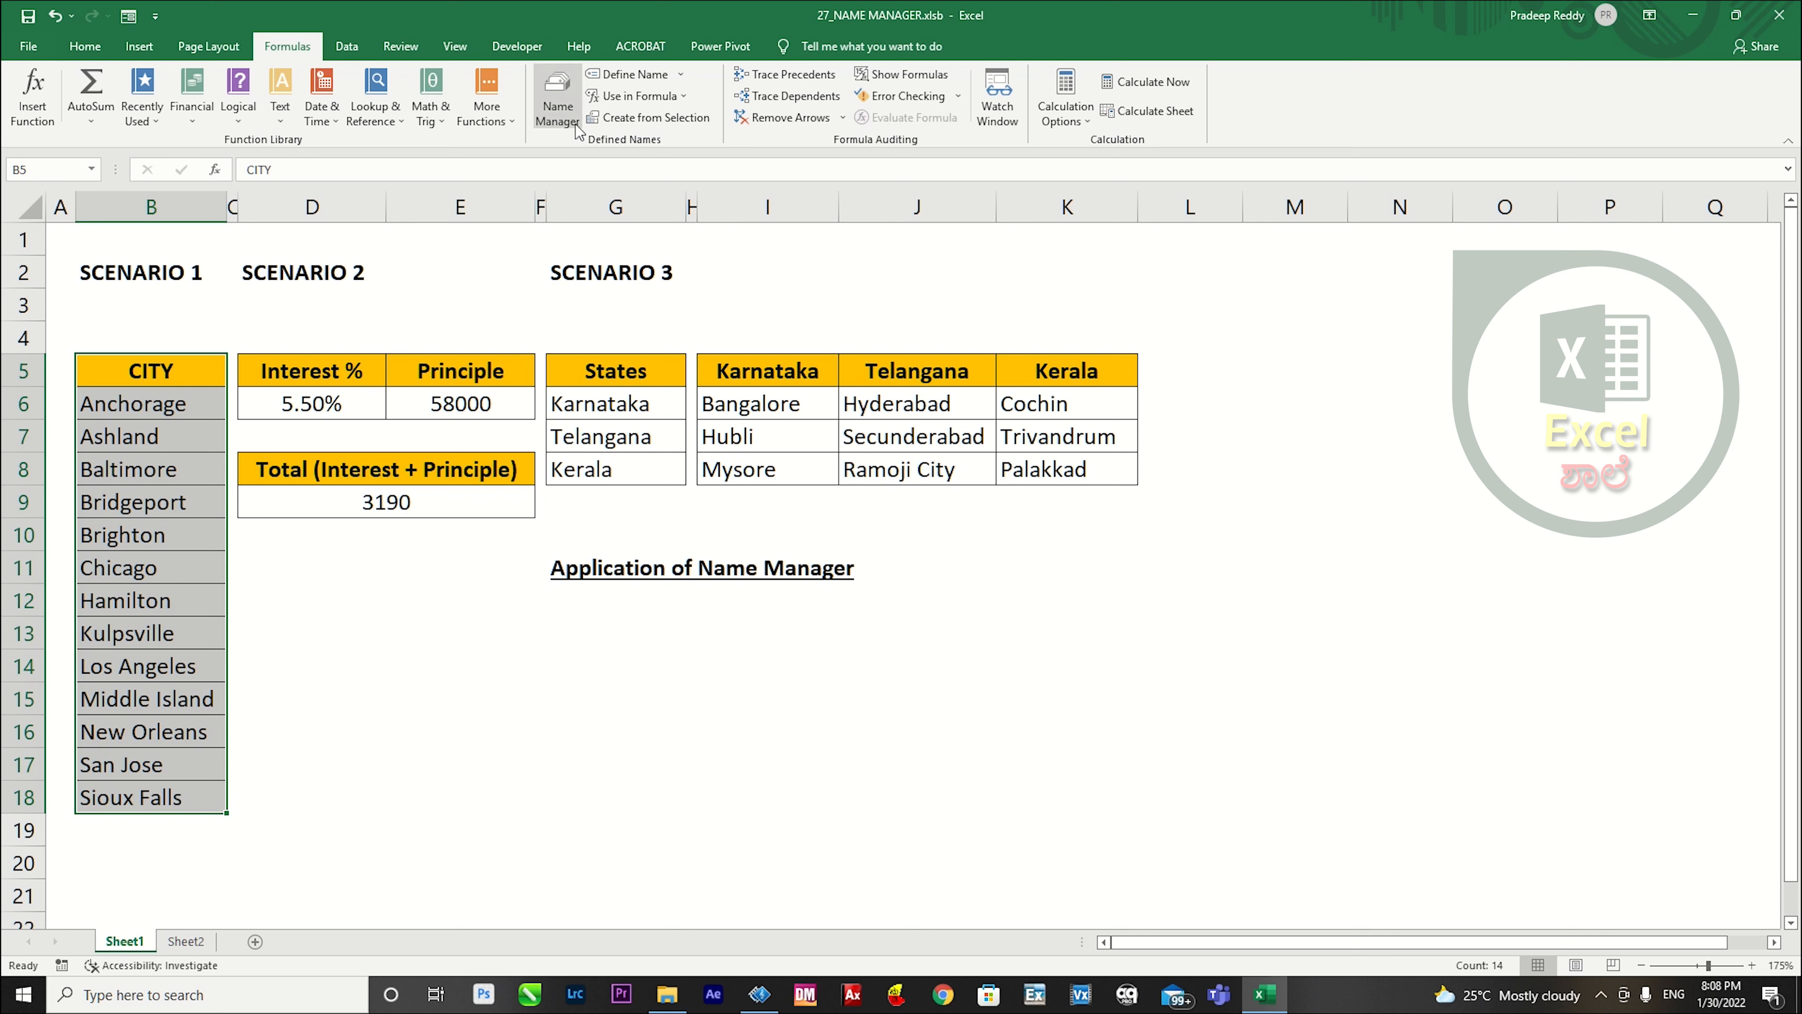
click(648, 76)
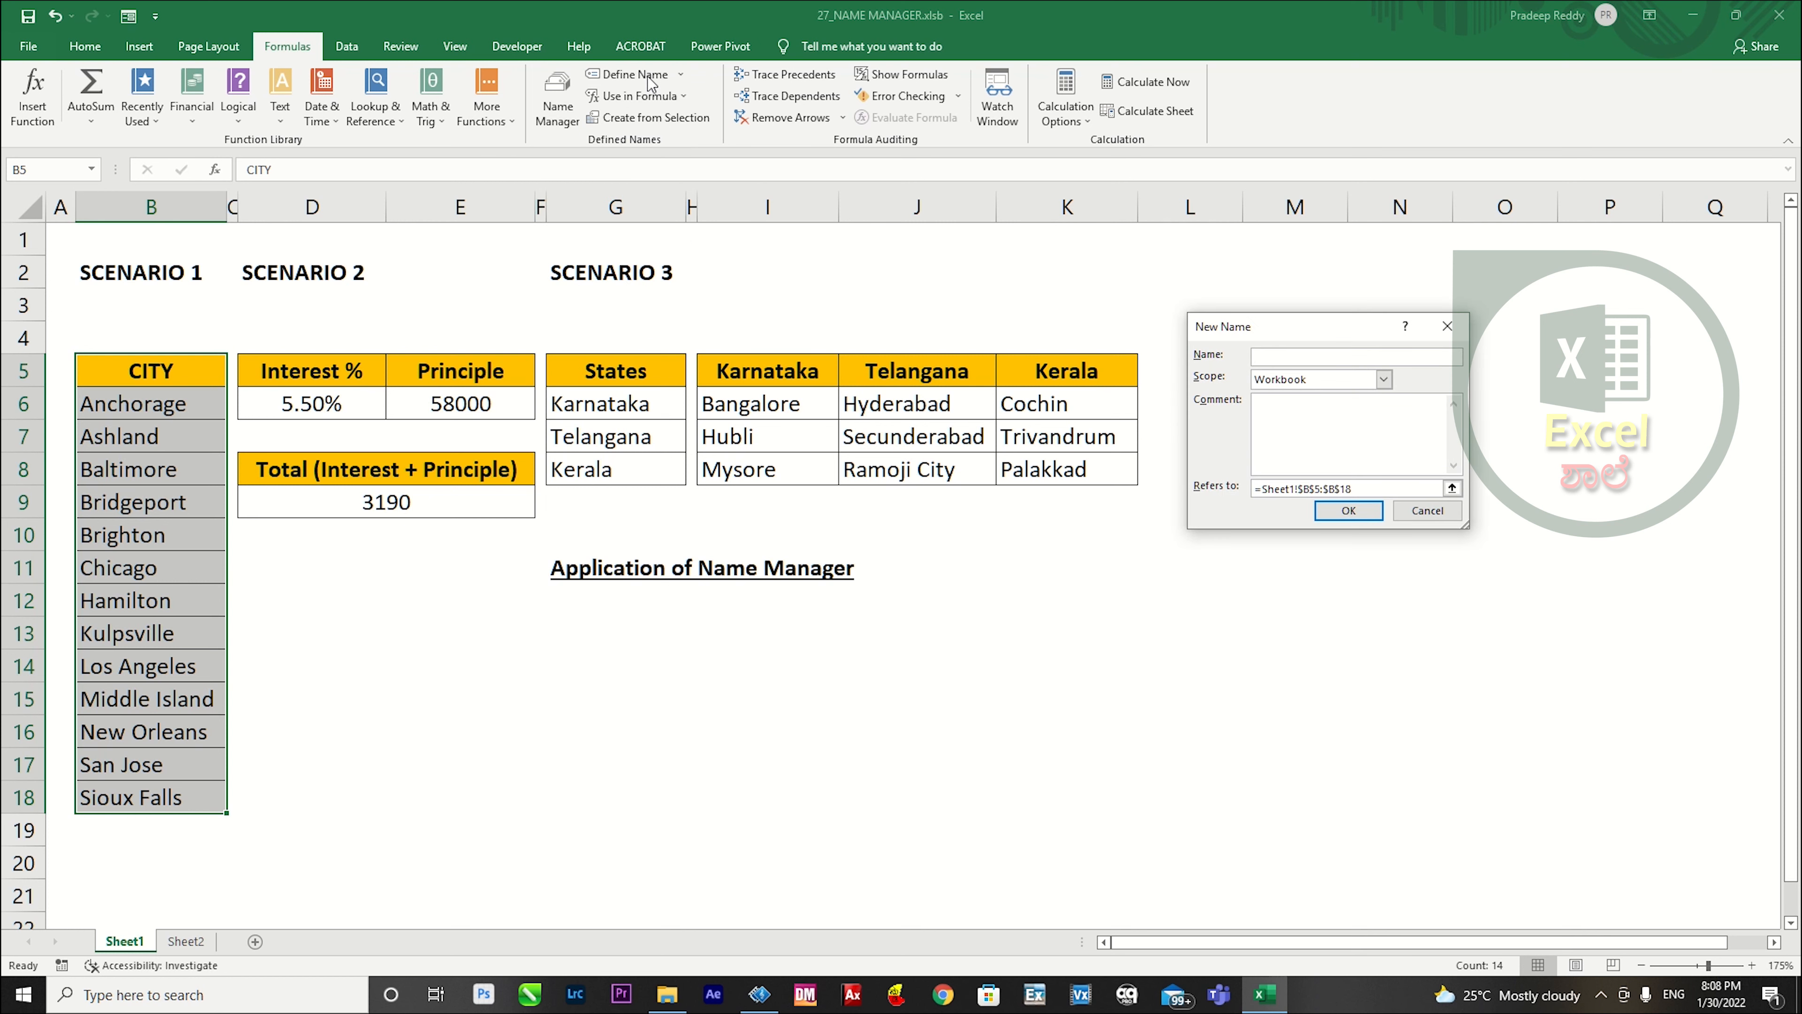
key(Escape)
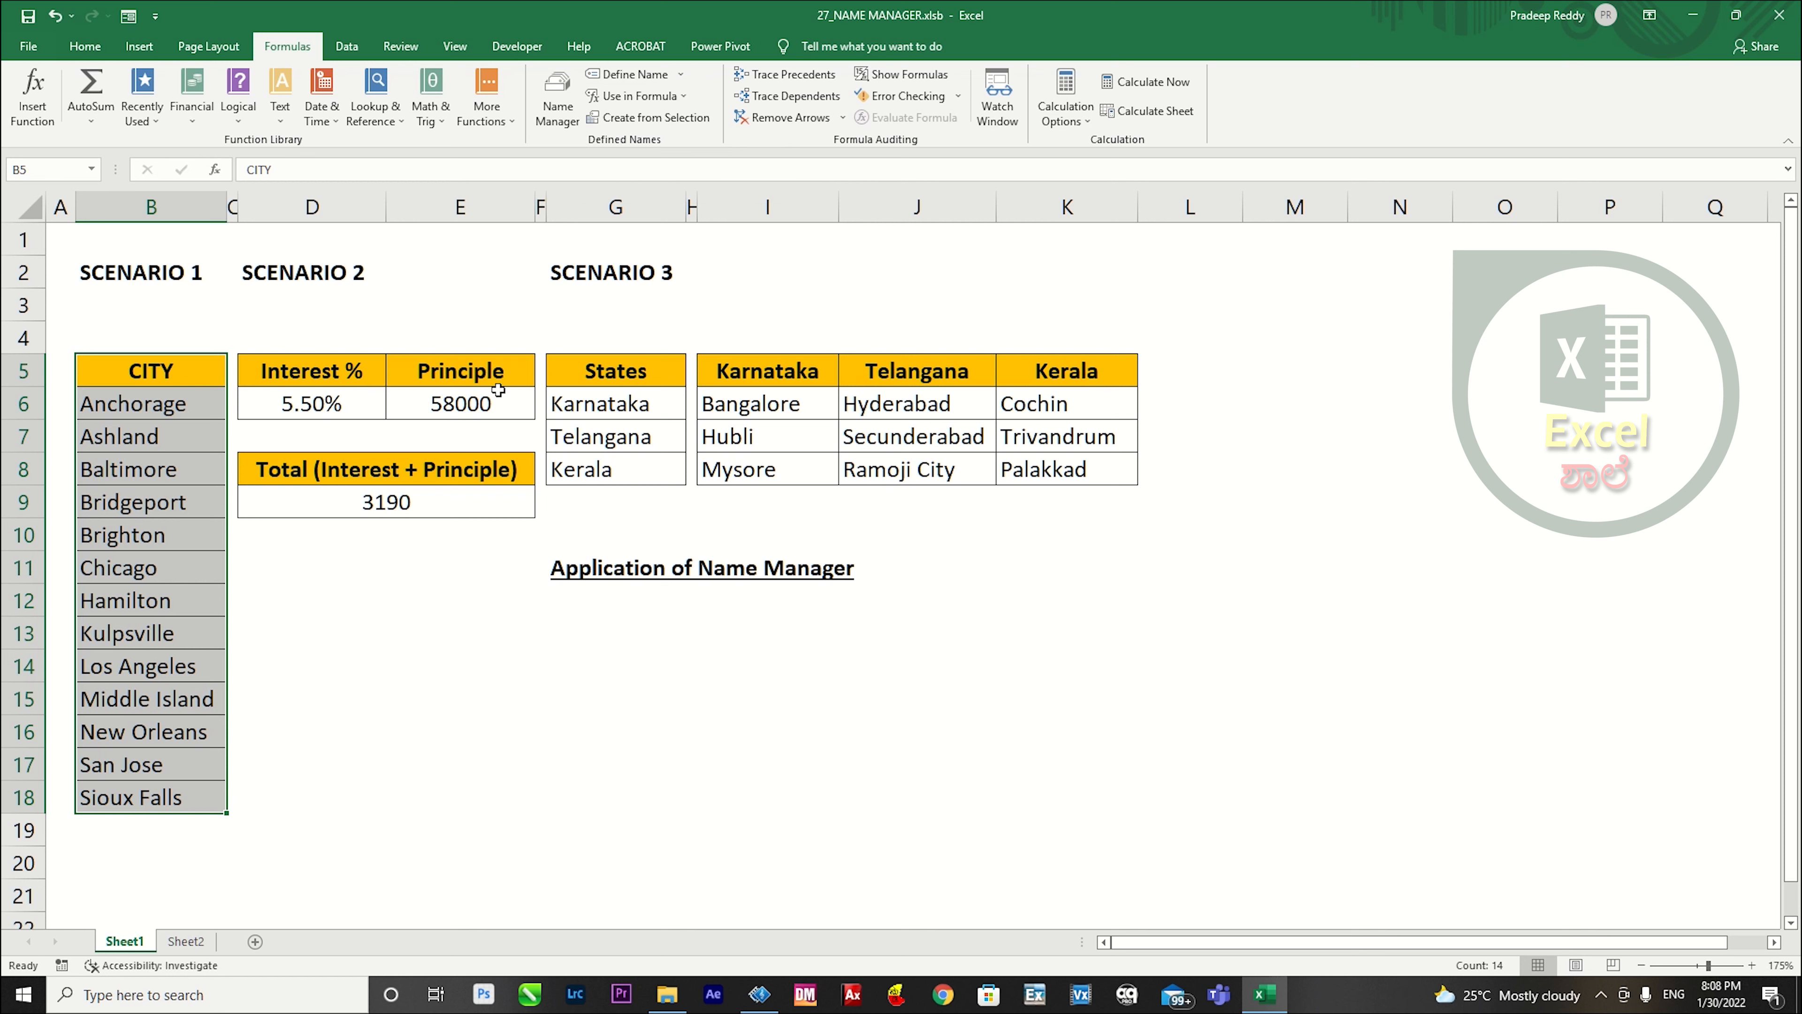
drag(329, 372, 329, 401)
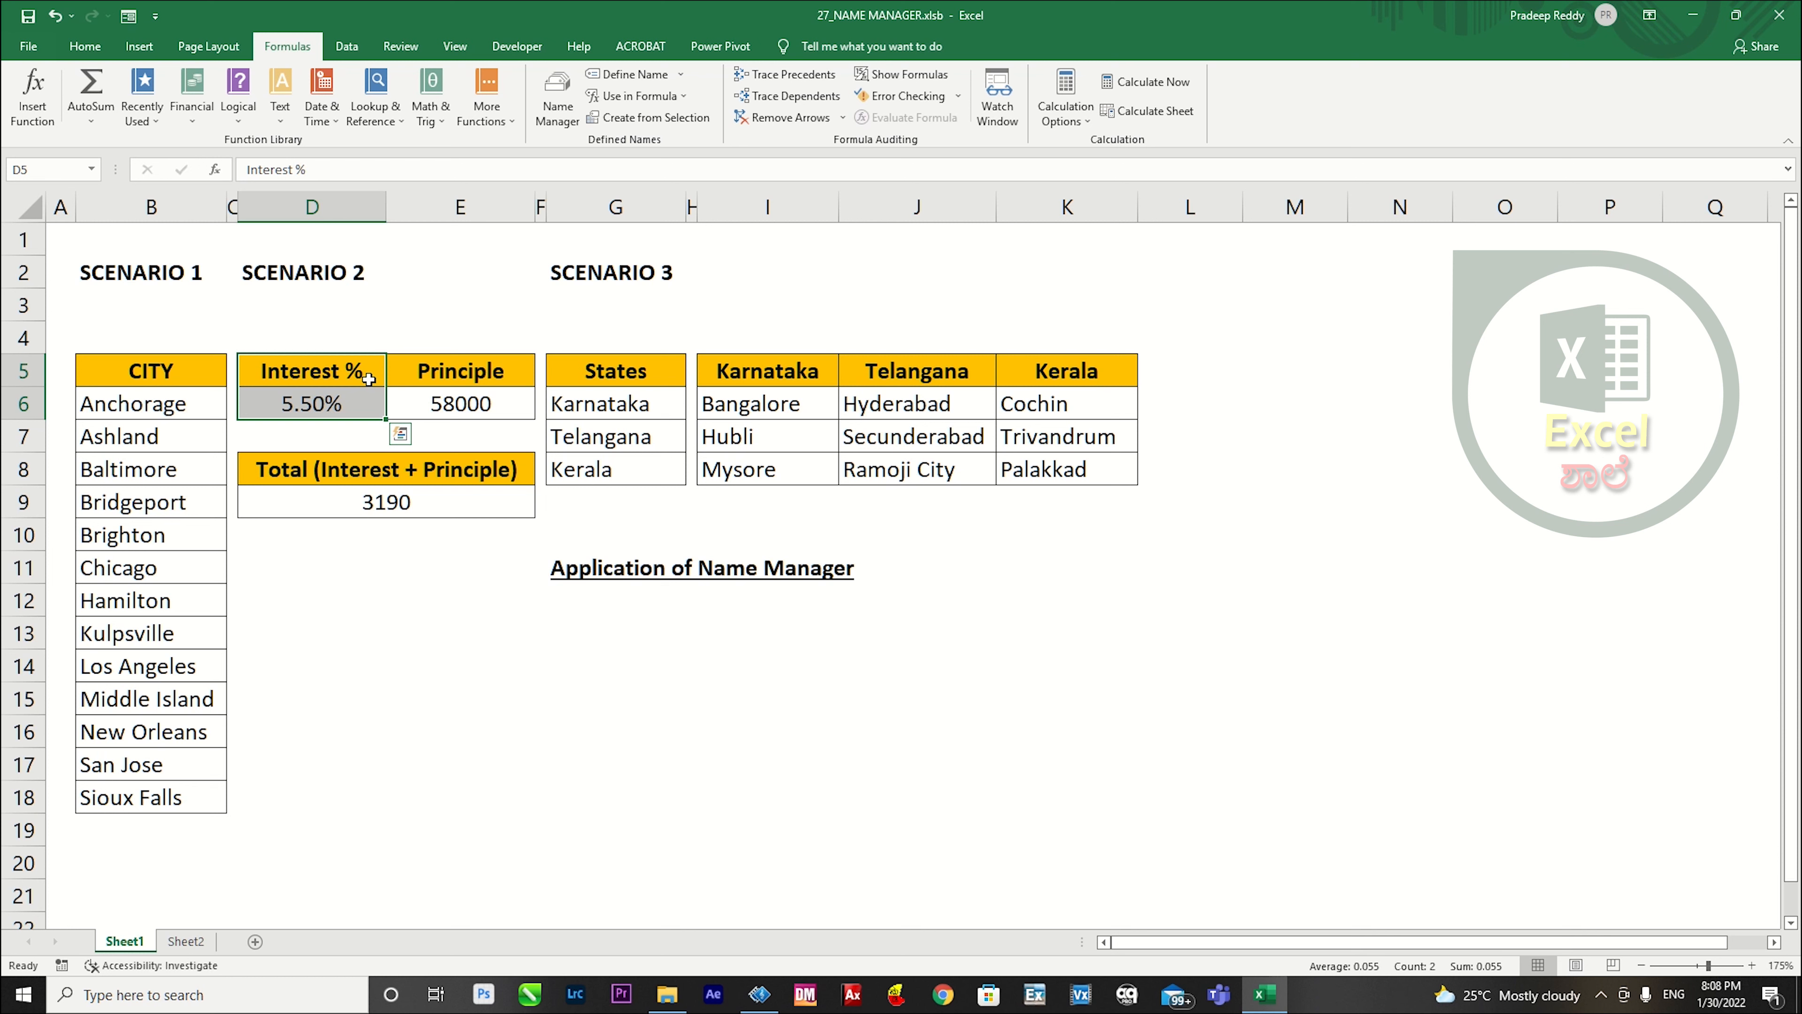
Enter the header Tamil nadu in M5 with Chennai below it in M6, and autofit column M.
click(1310, 370)
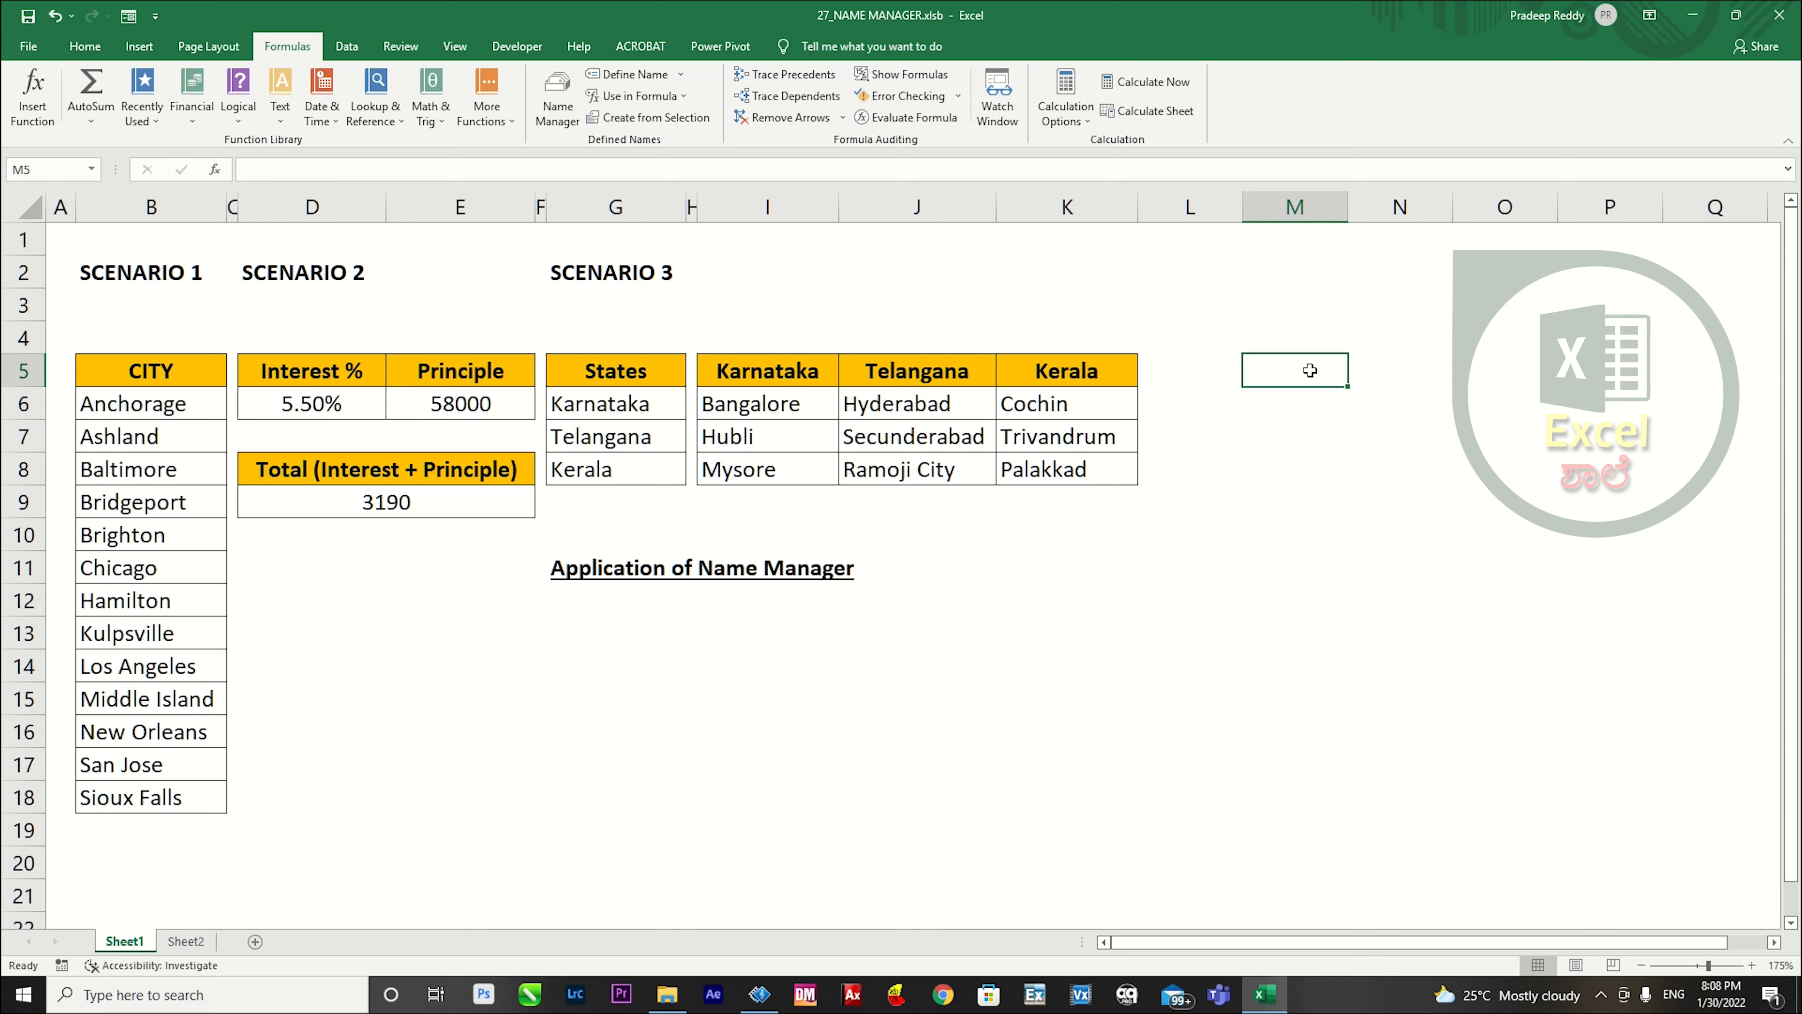
text(Tamil Nadu)
key(Return)
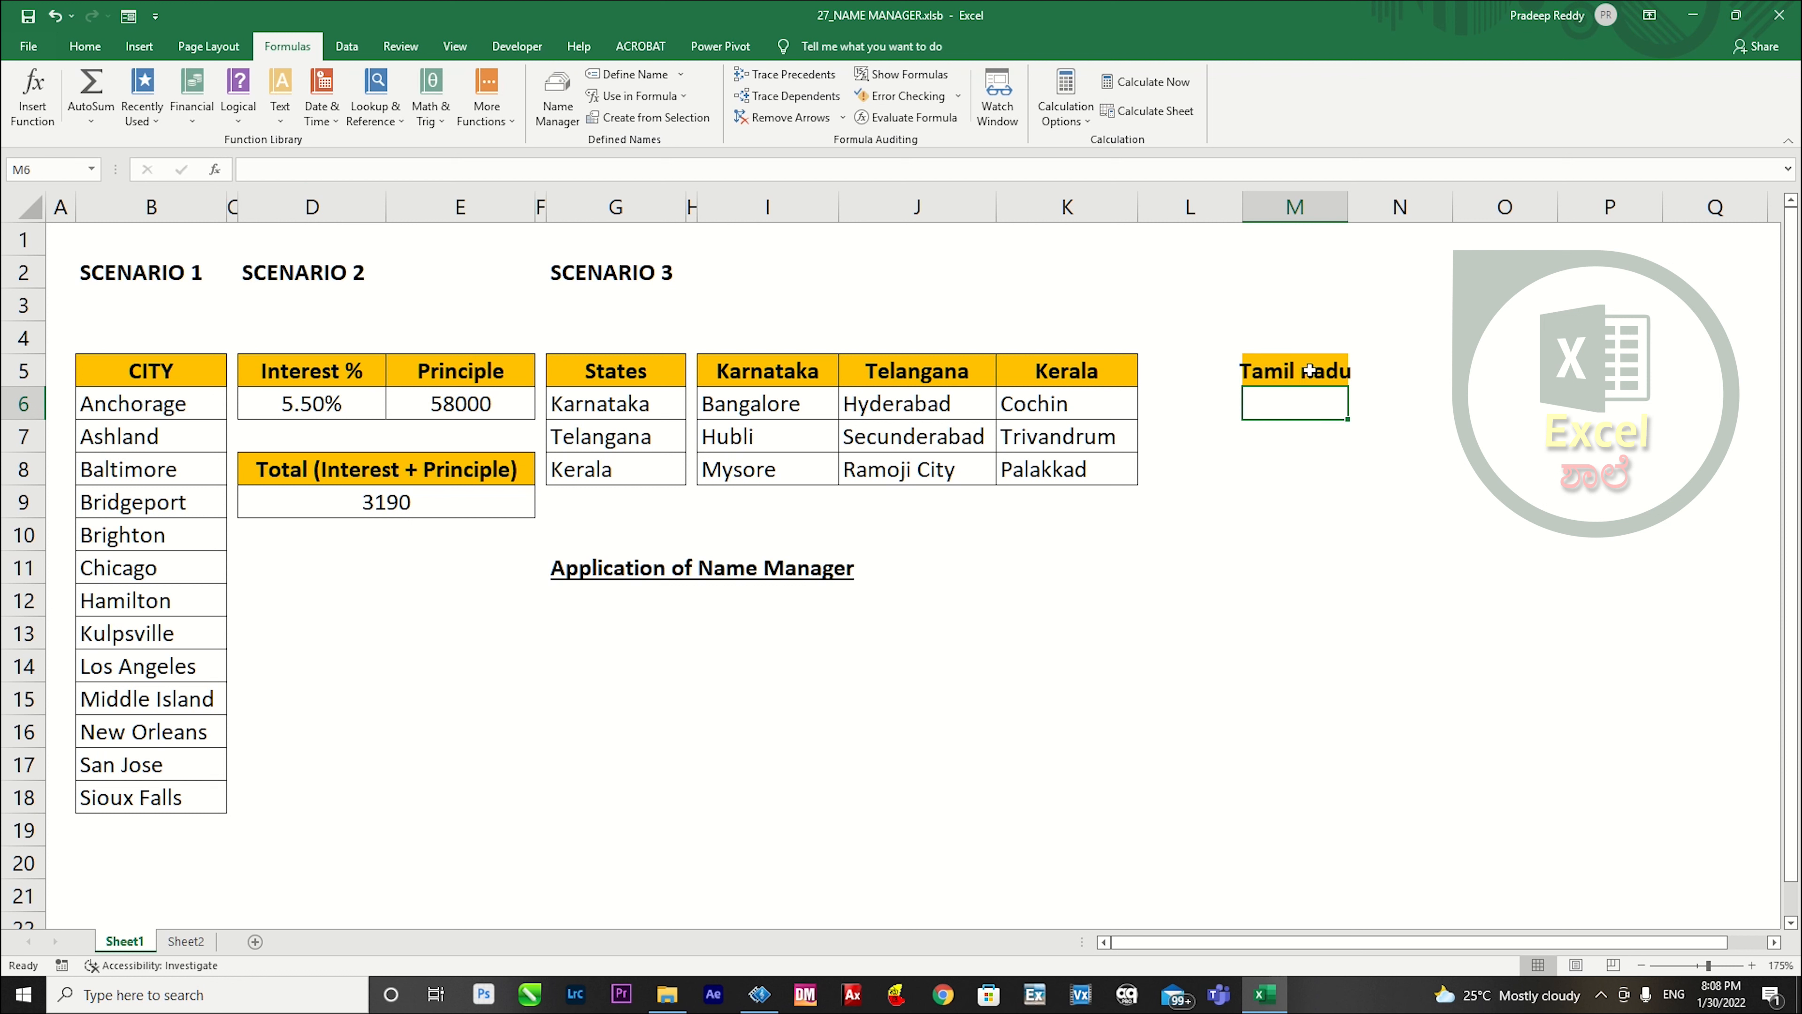
text(Chennai)
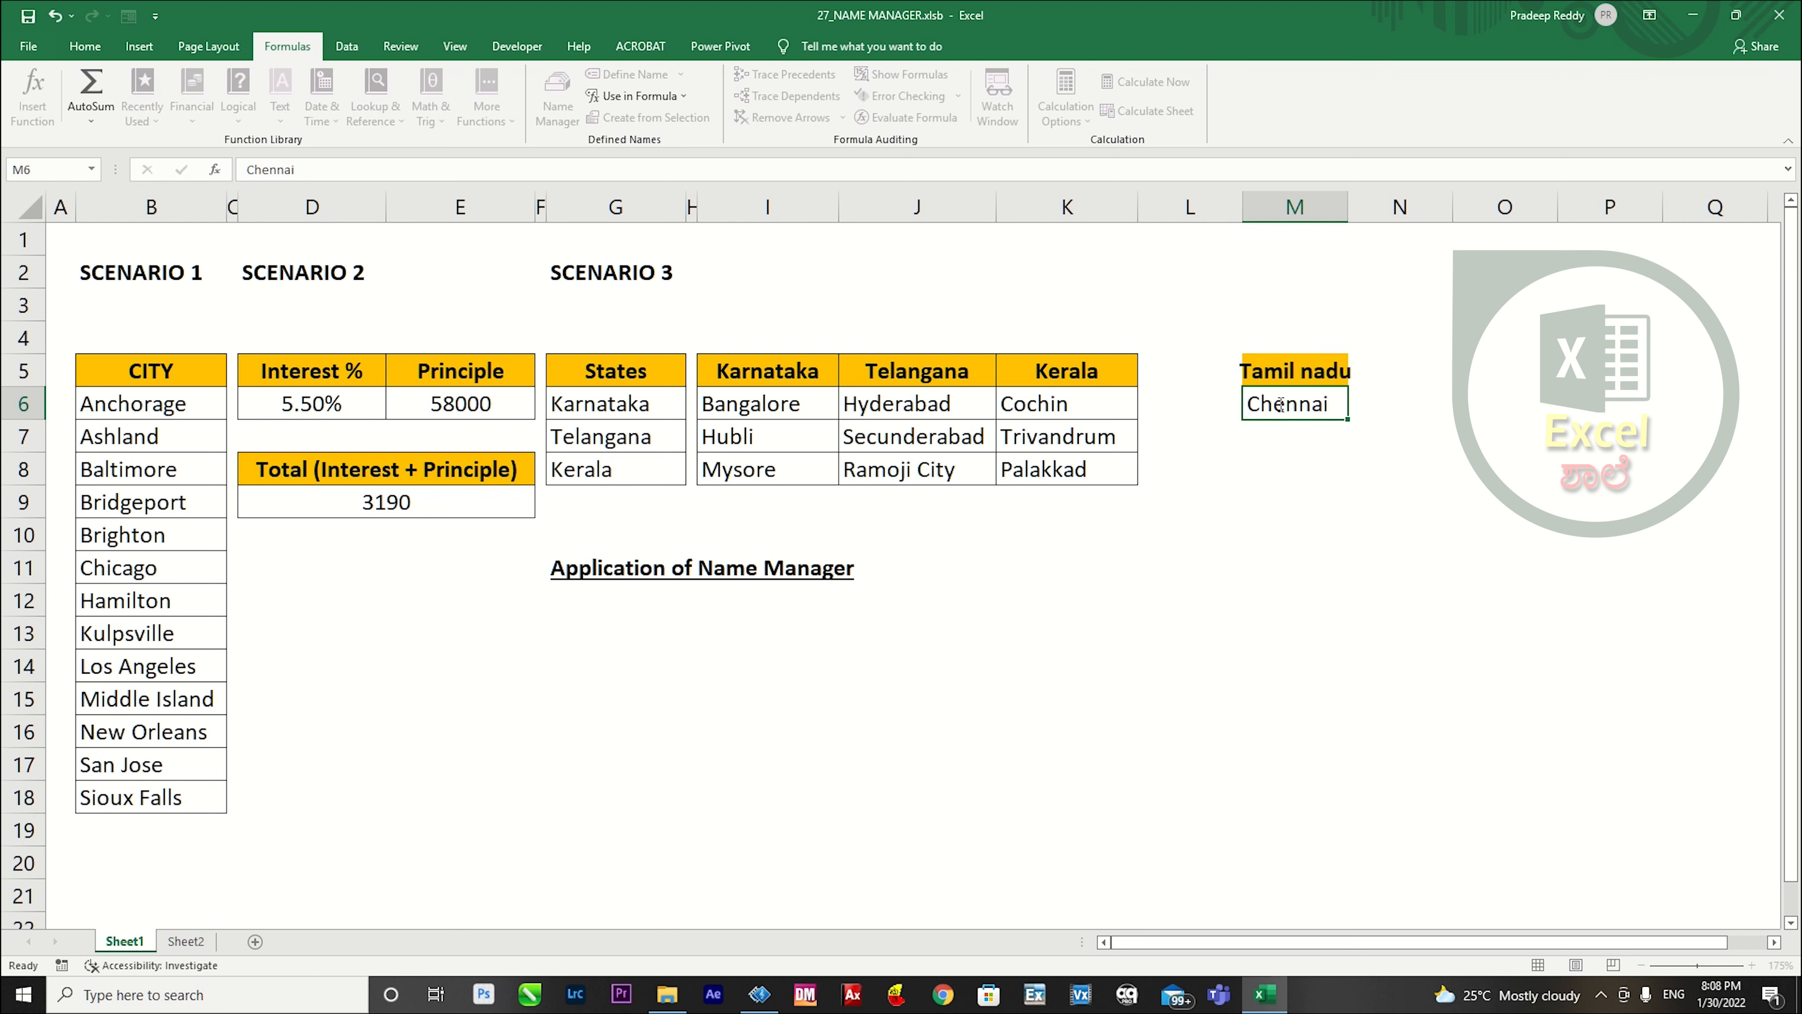
key(Return)
click(1407, 429)
drag(1320, 371, 1322, 403)
double_click(1347, 206)
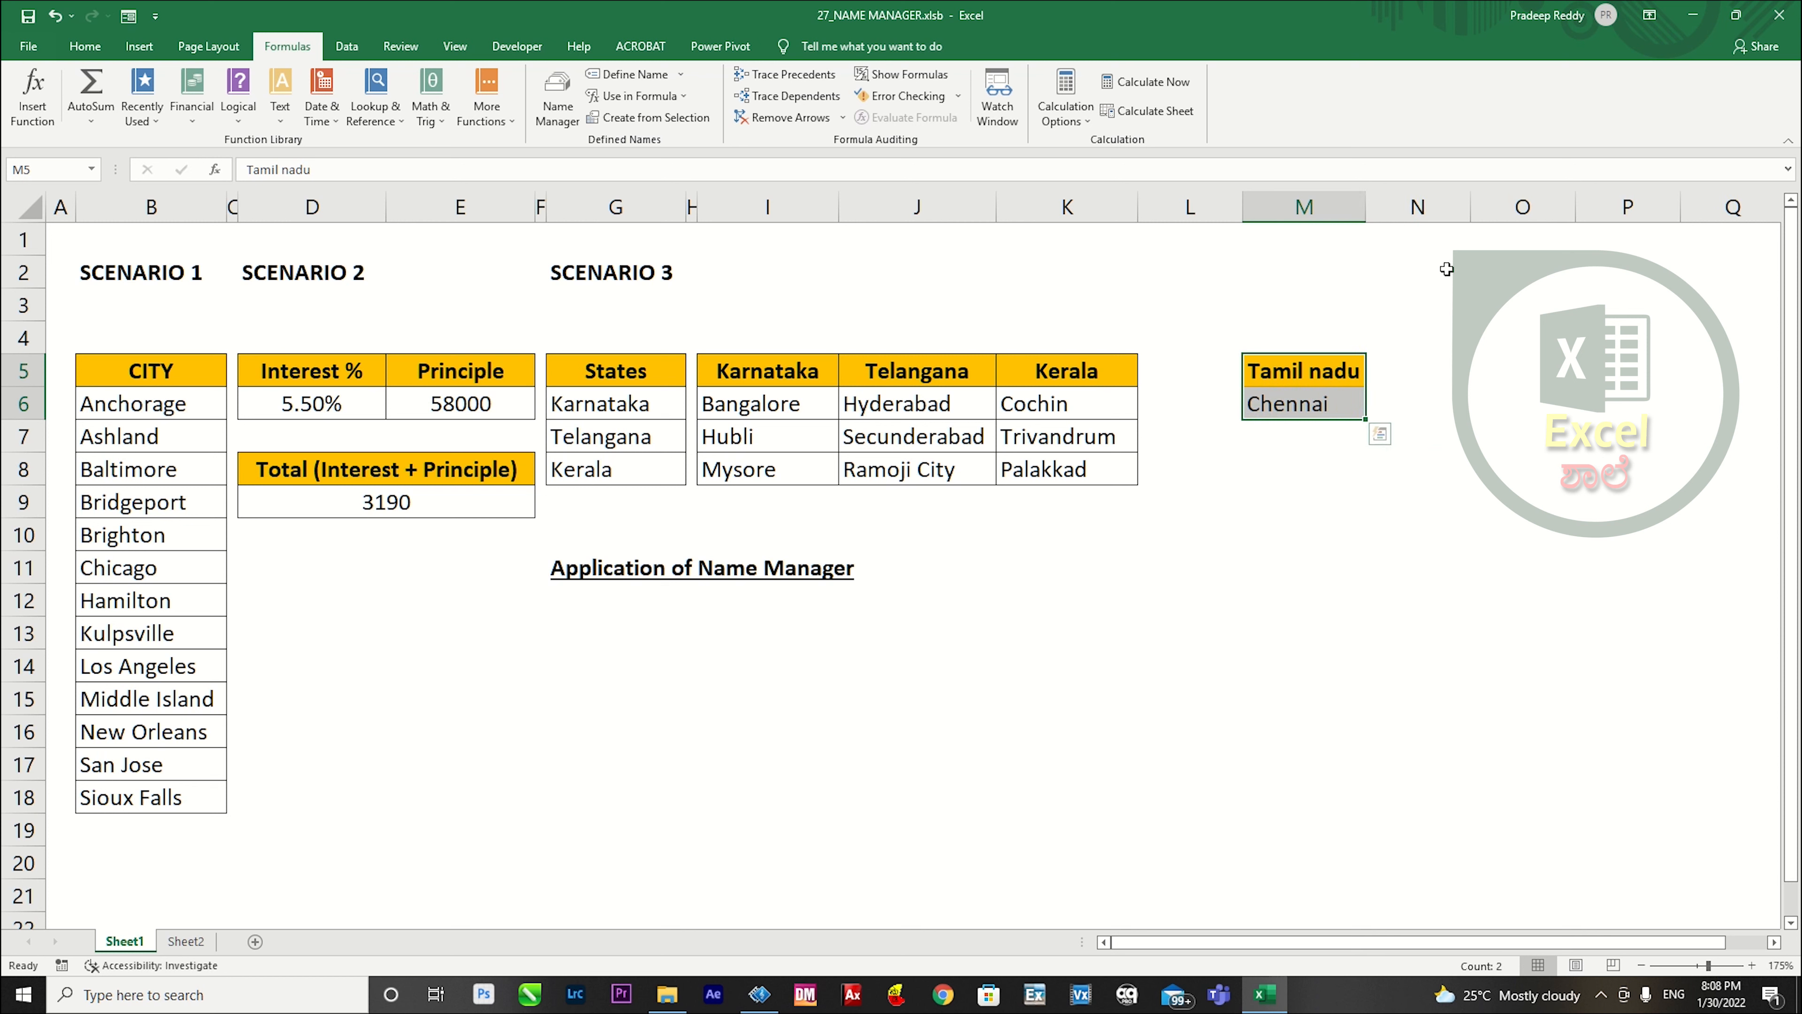
Create a name for M6 from the top row of the selection M5:M6, and check the name assigned to it.
key(ctrl+shift+F3)
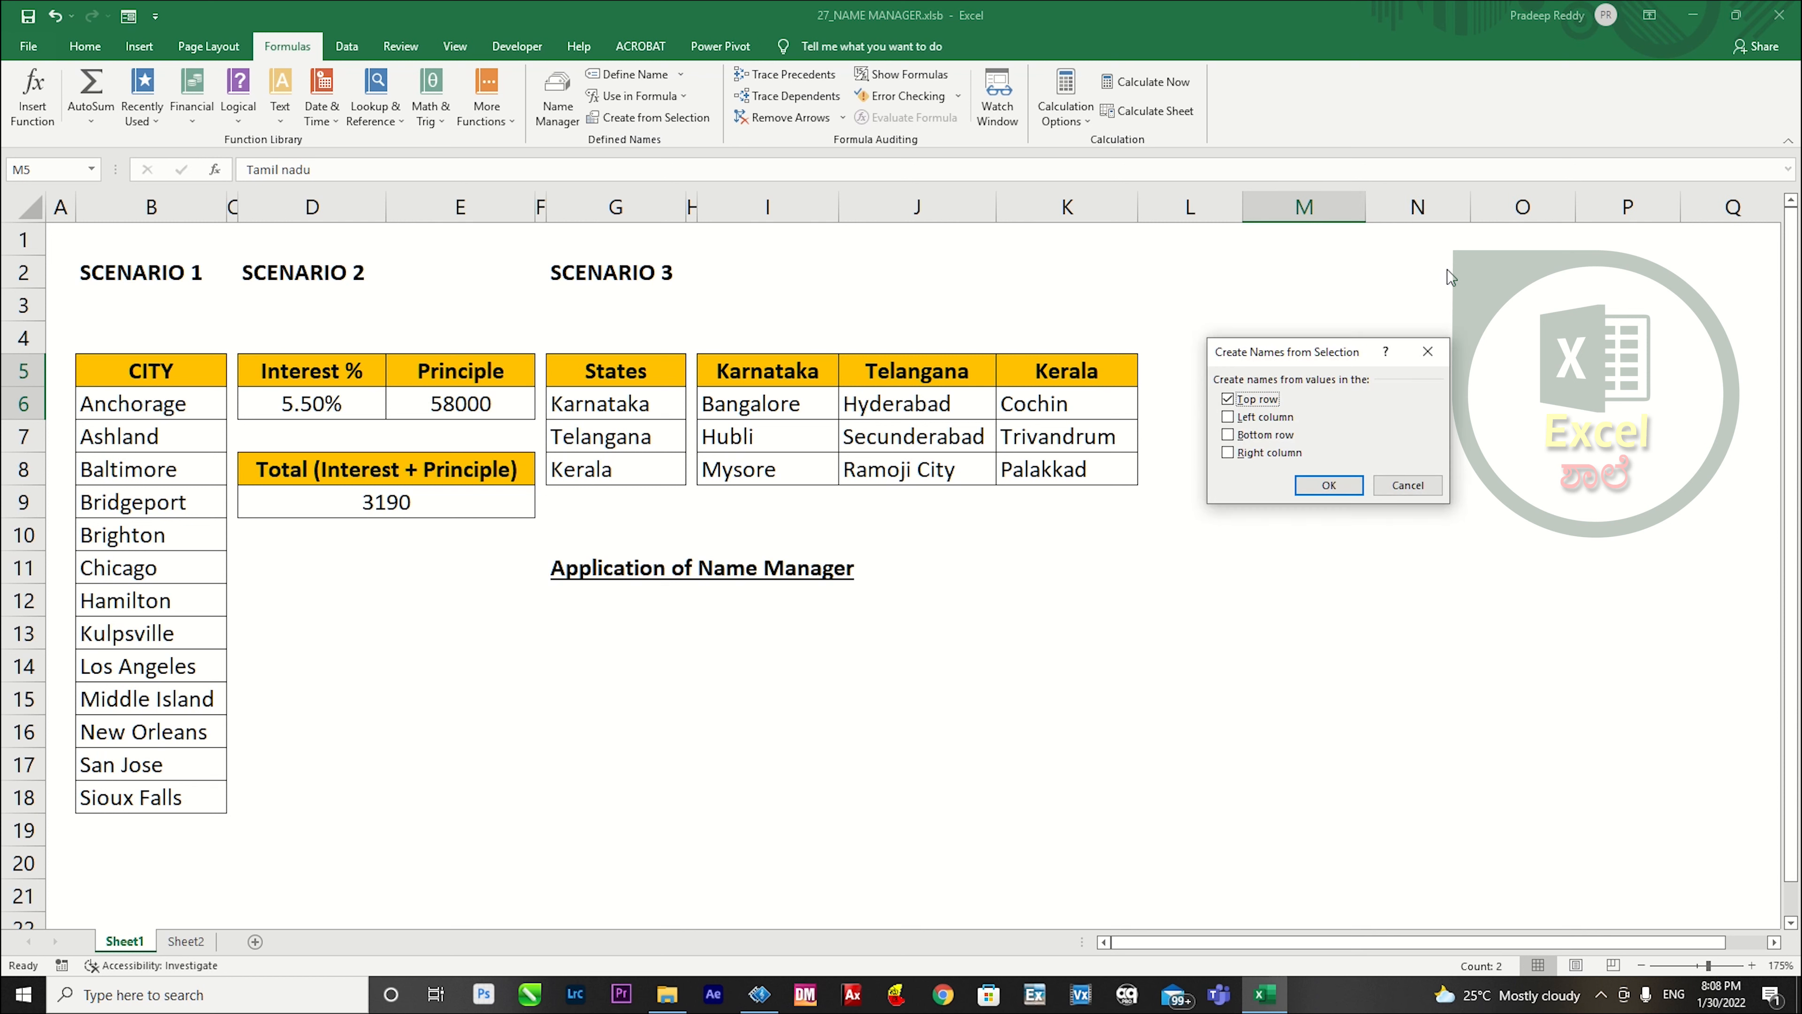
drag(1332, 344, 1116, 347)
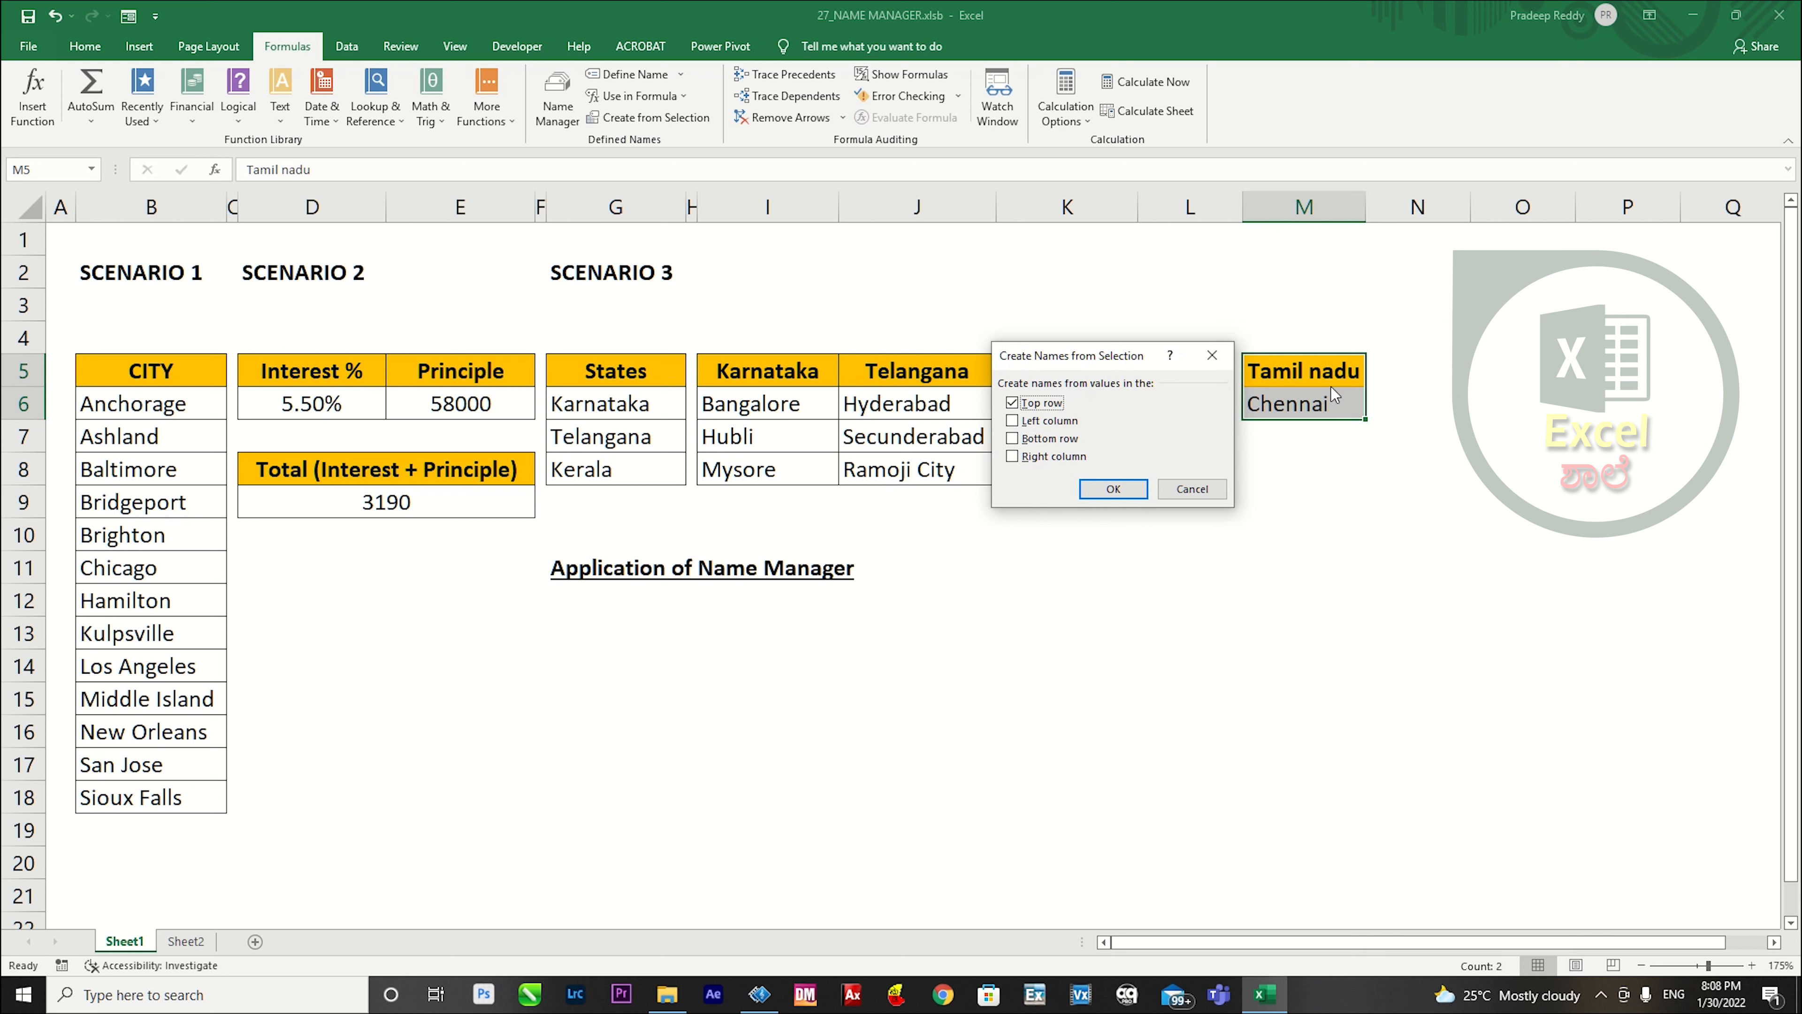
click(1116, 490)
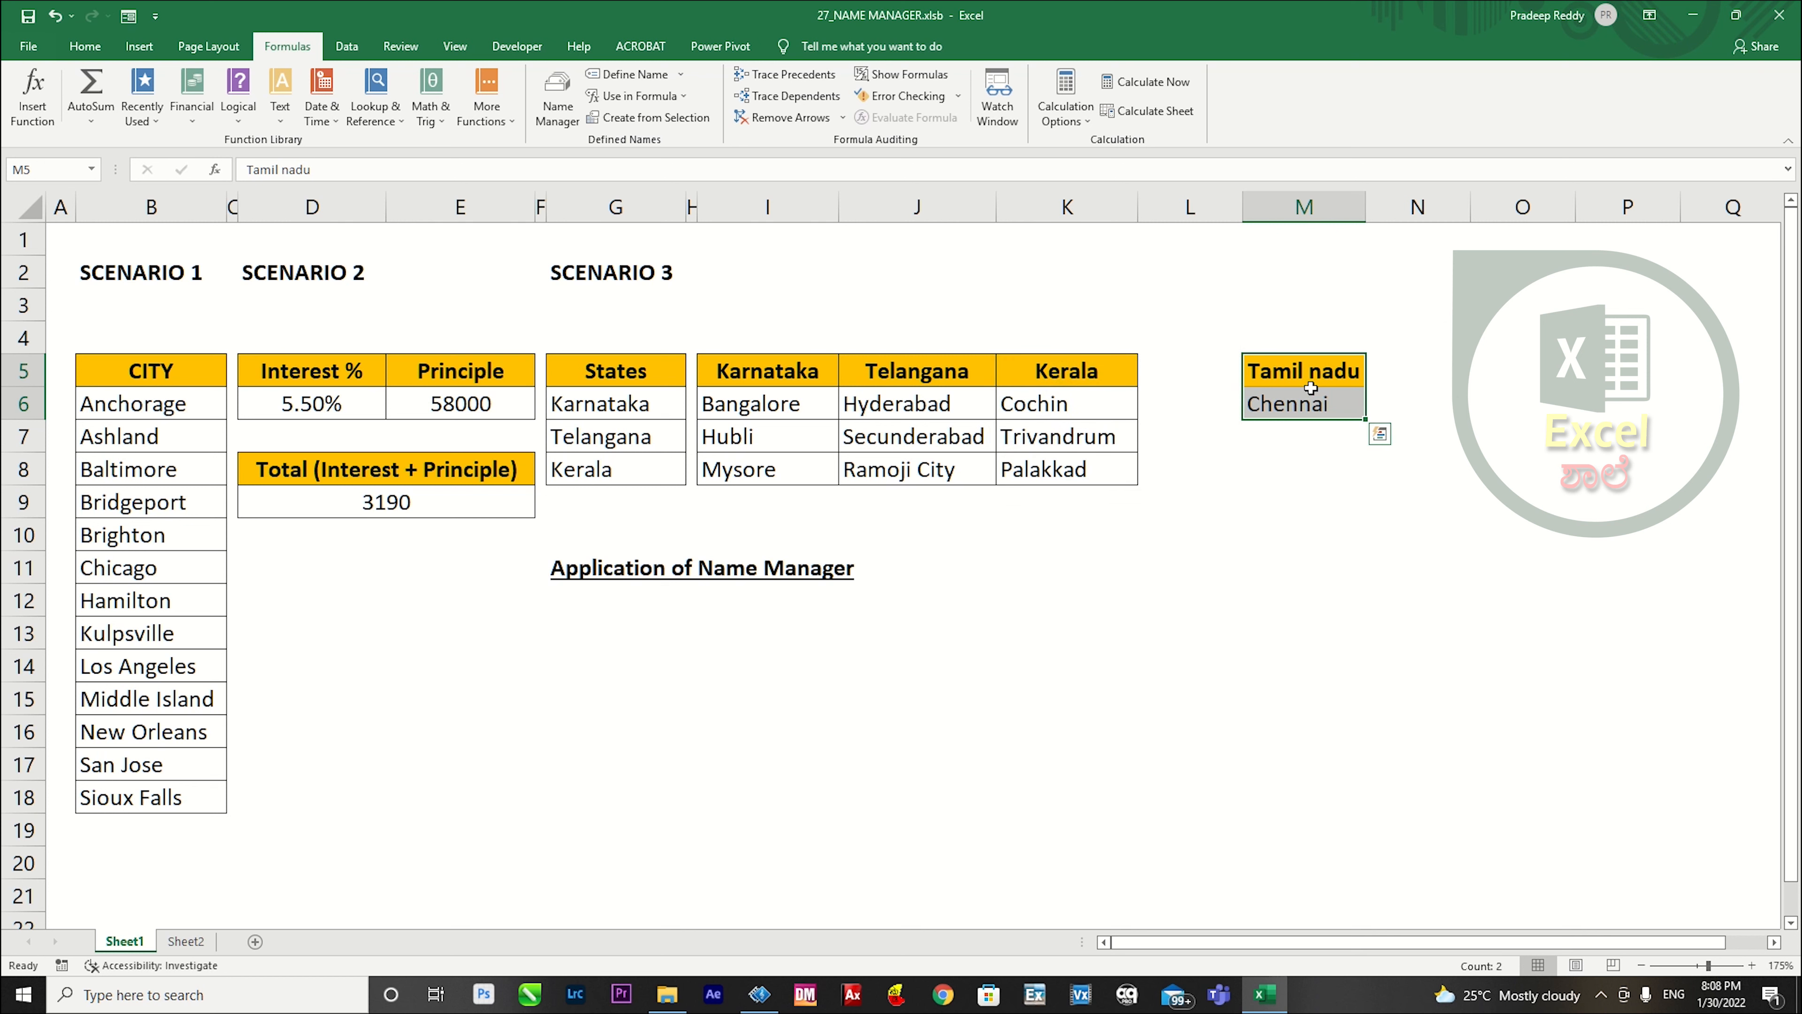
click(1311, 382)
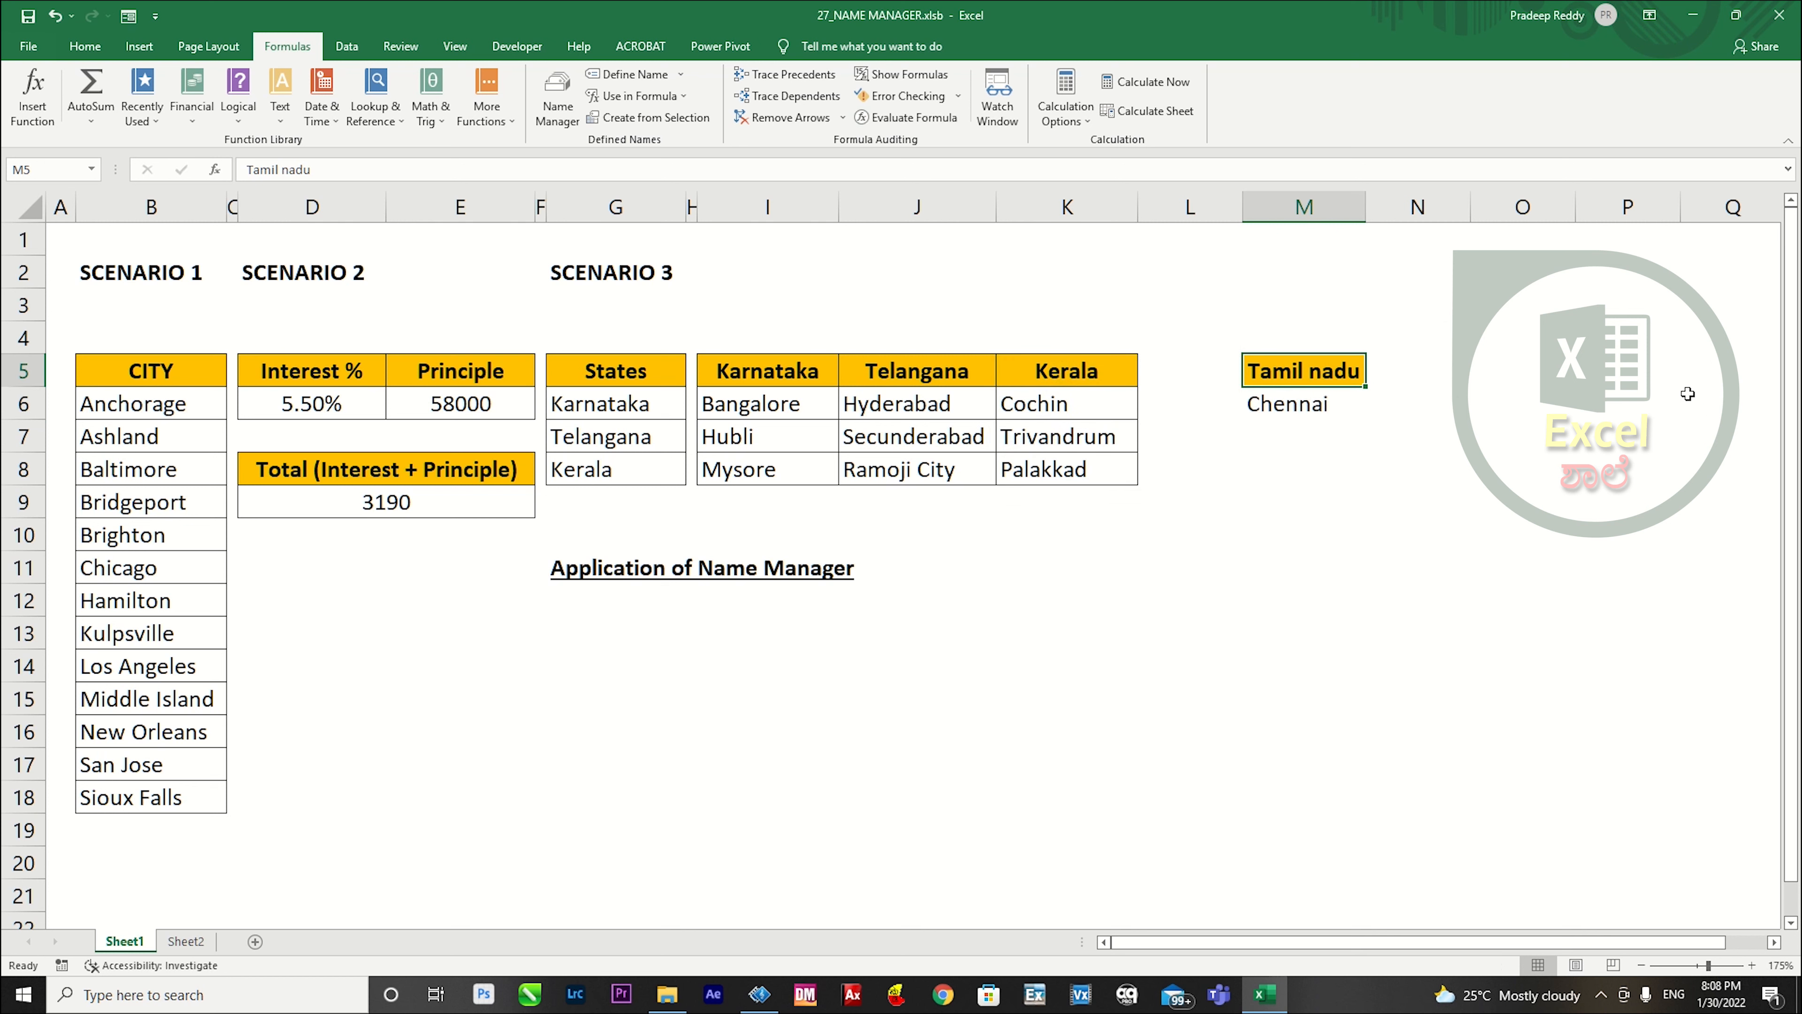
key(Down)
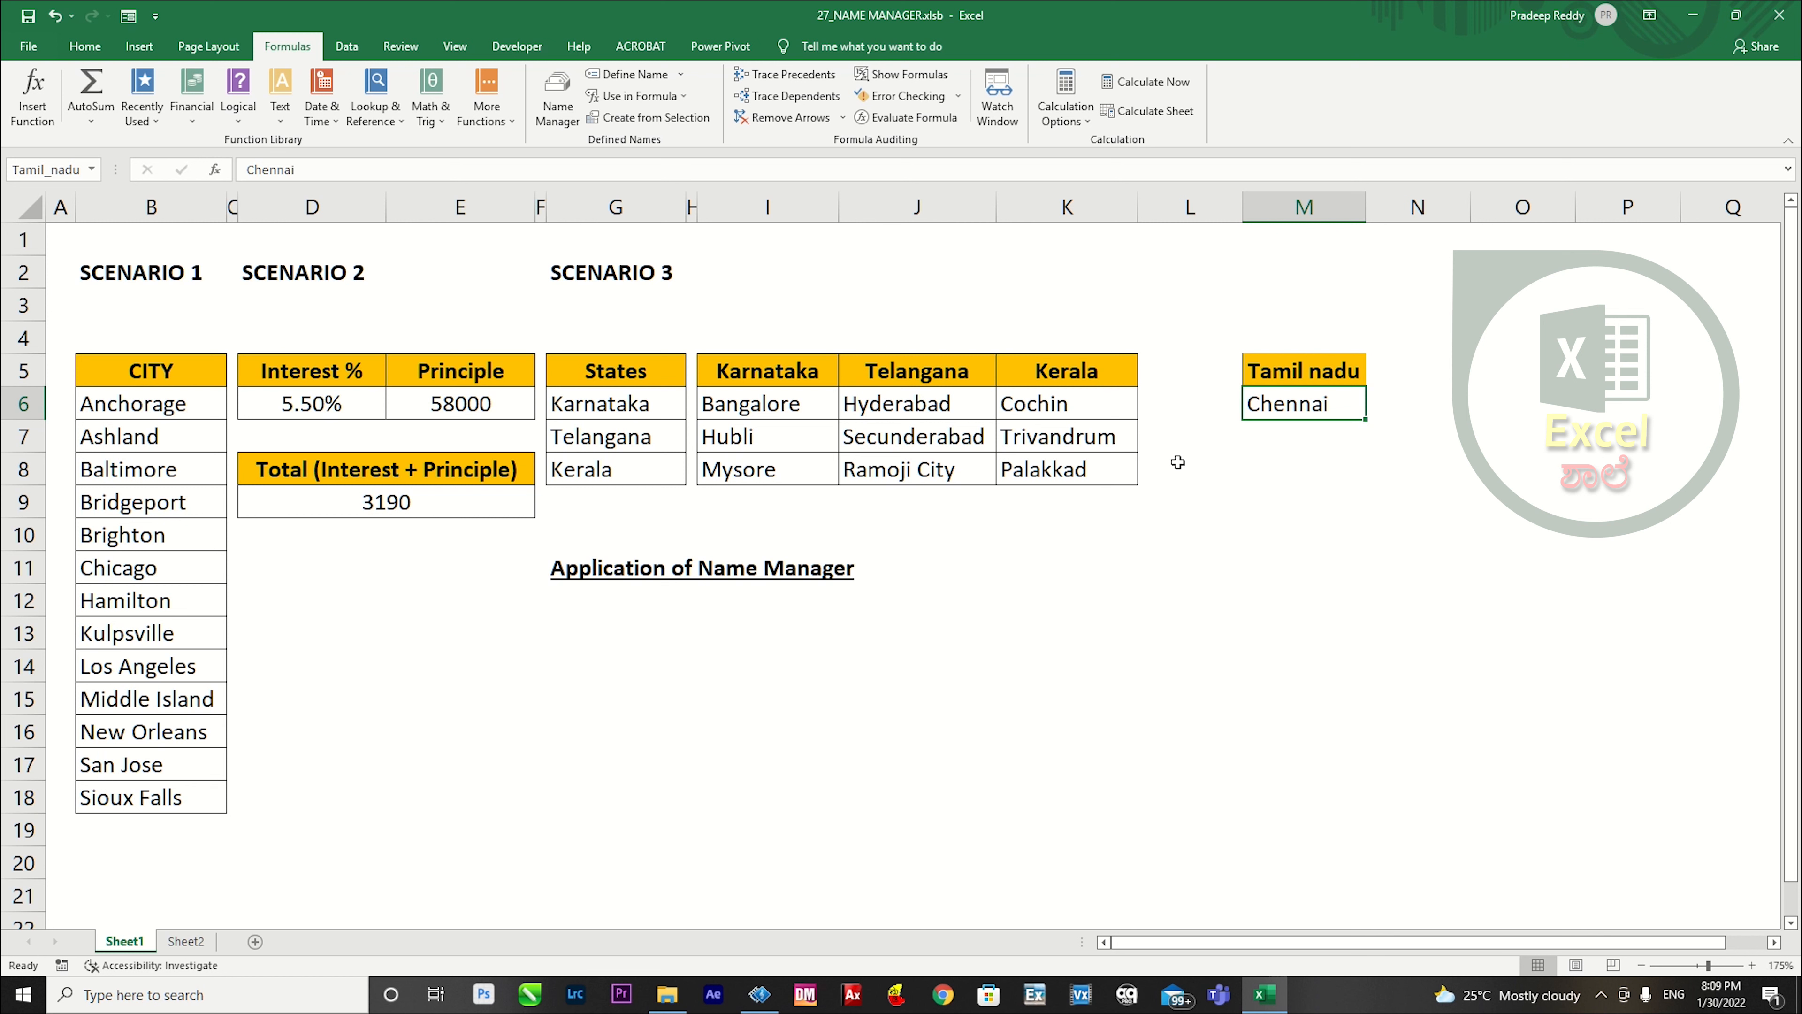
Review the formula in the Total cell D9, and enter the label "Enter the city" in G13 under Application of Name Manager.
click(377, 508)
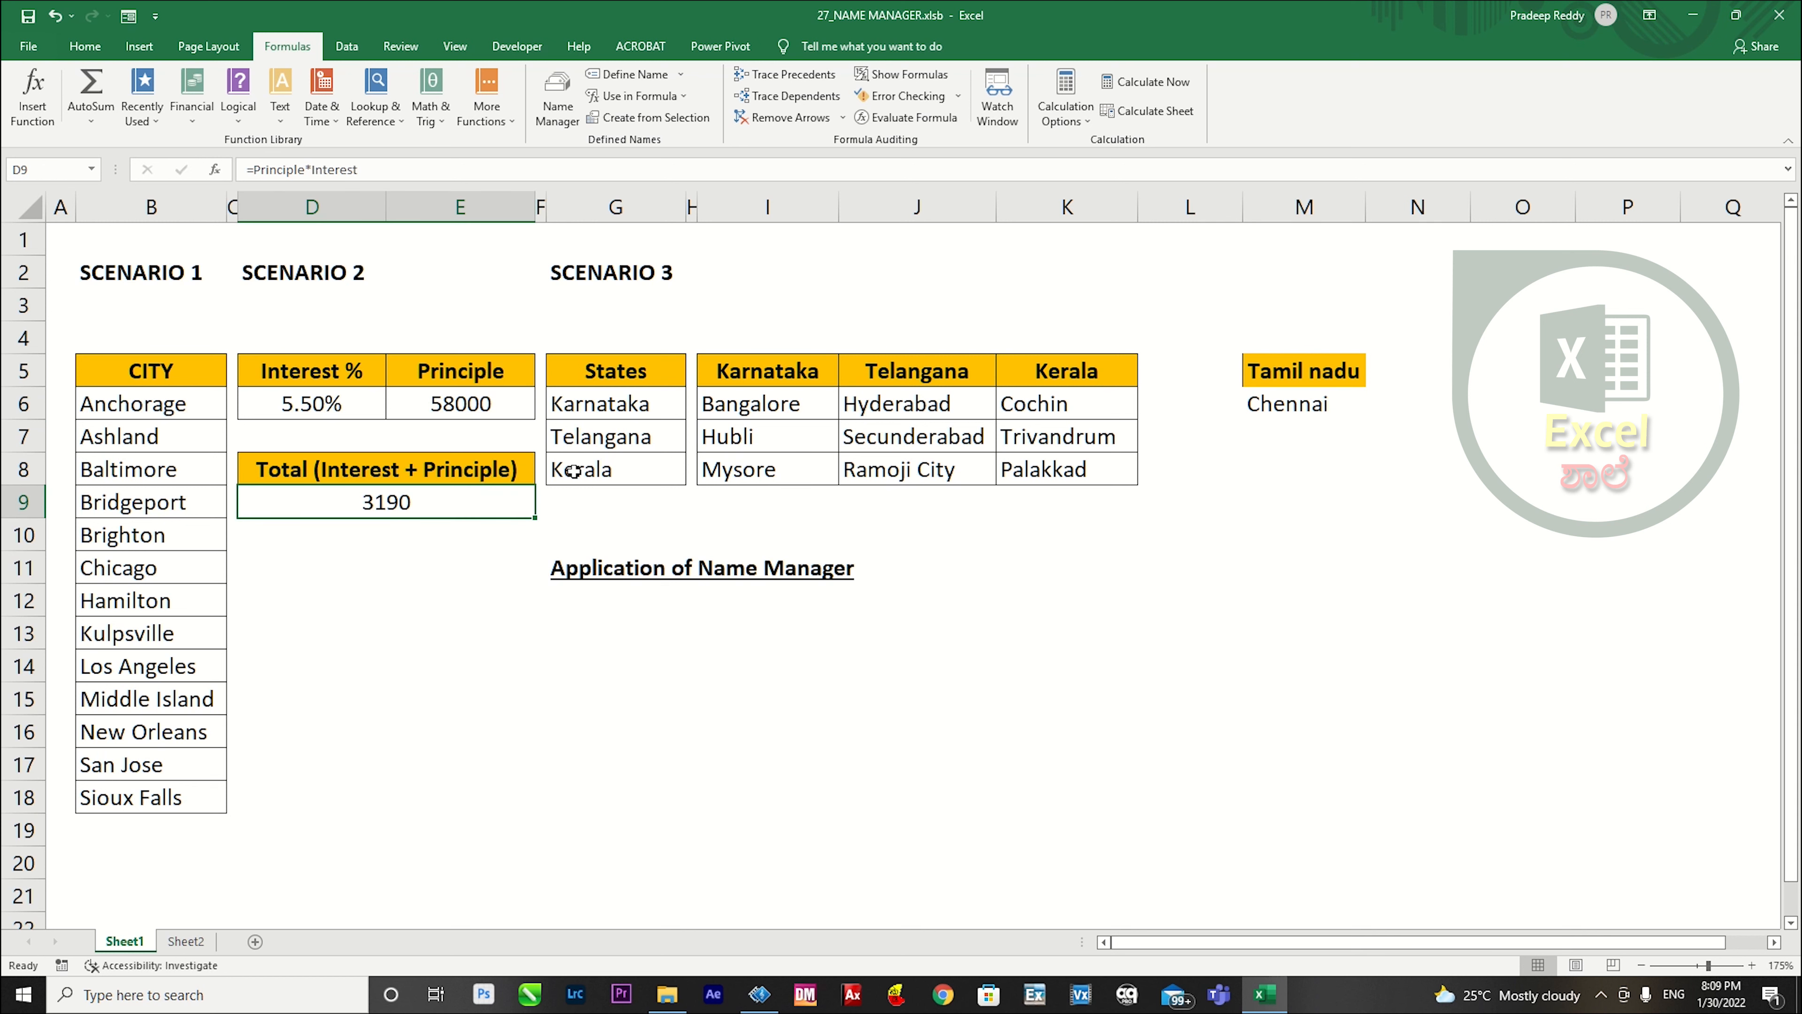
click(608, 612)
key(Return)
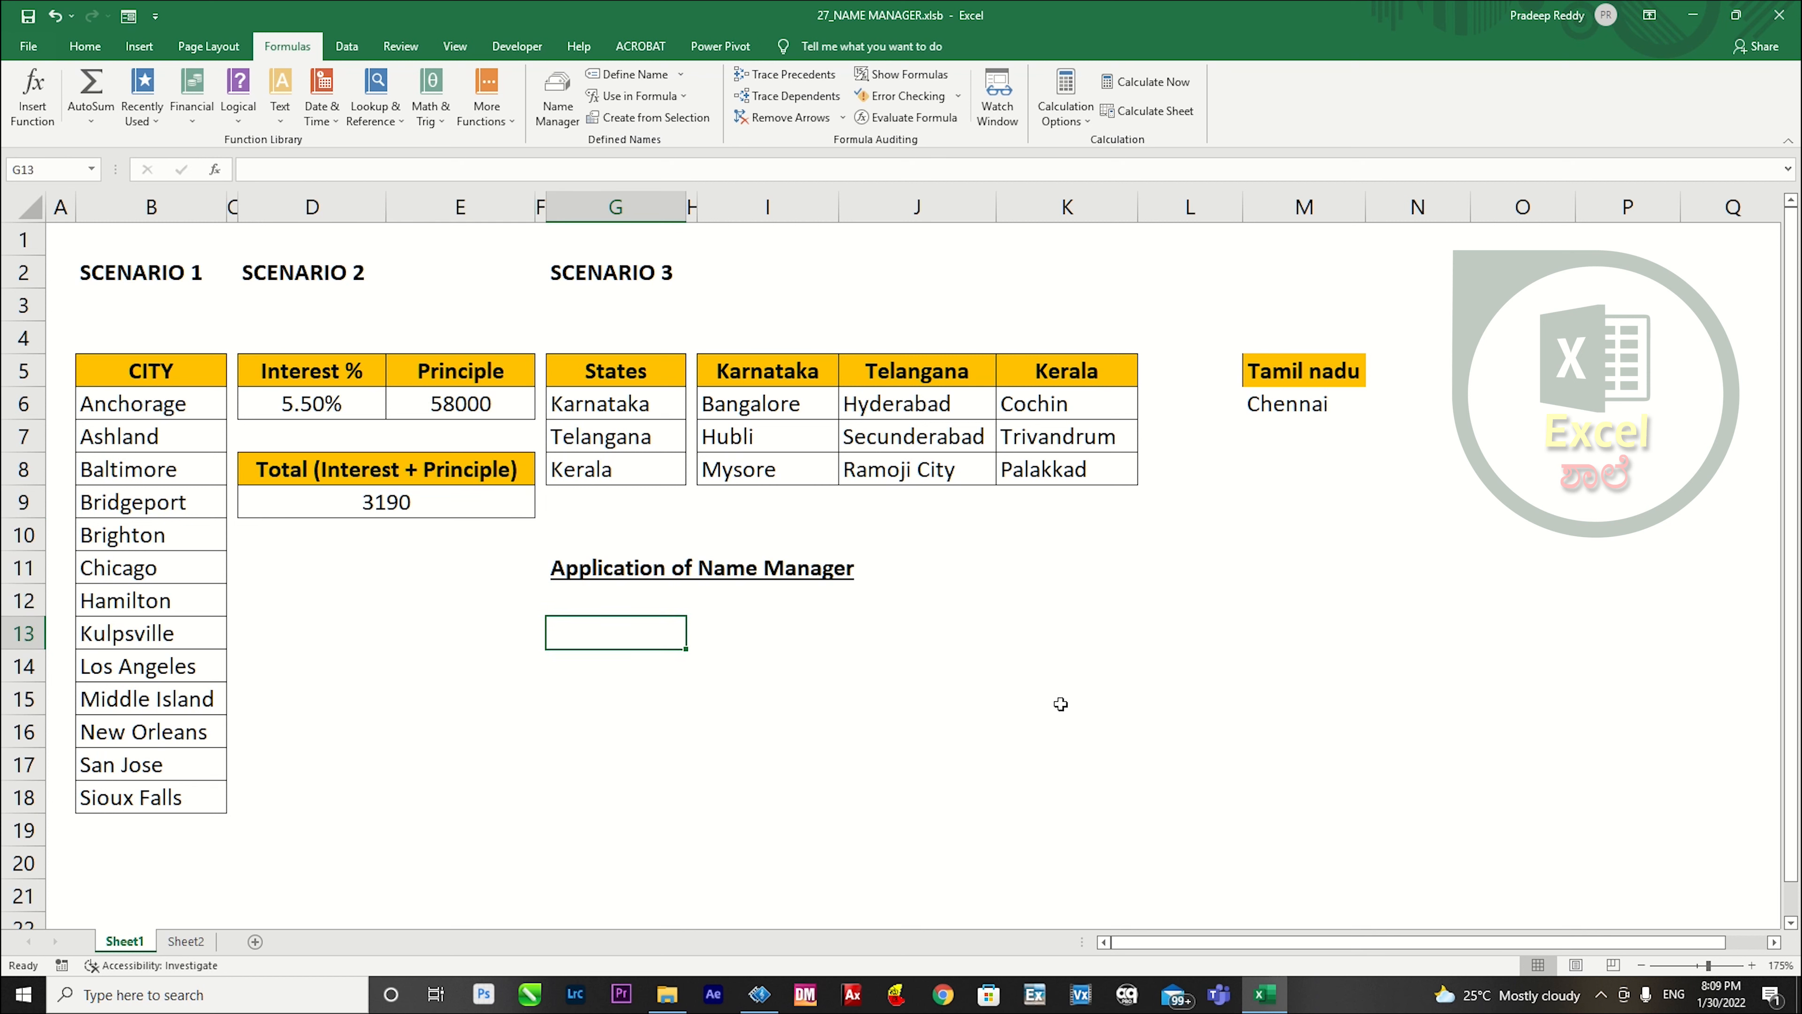
text(Enter the city)
key(Return)
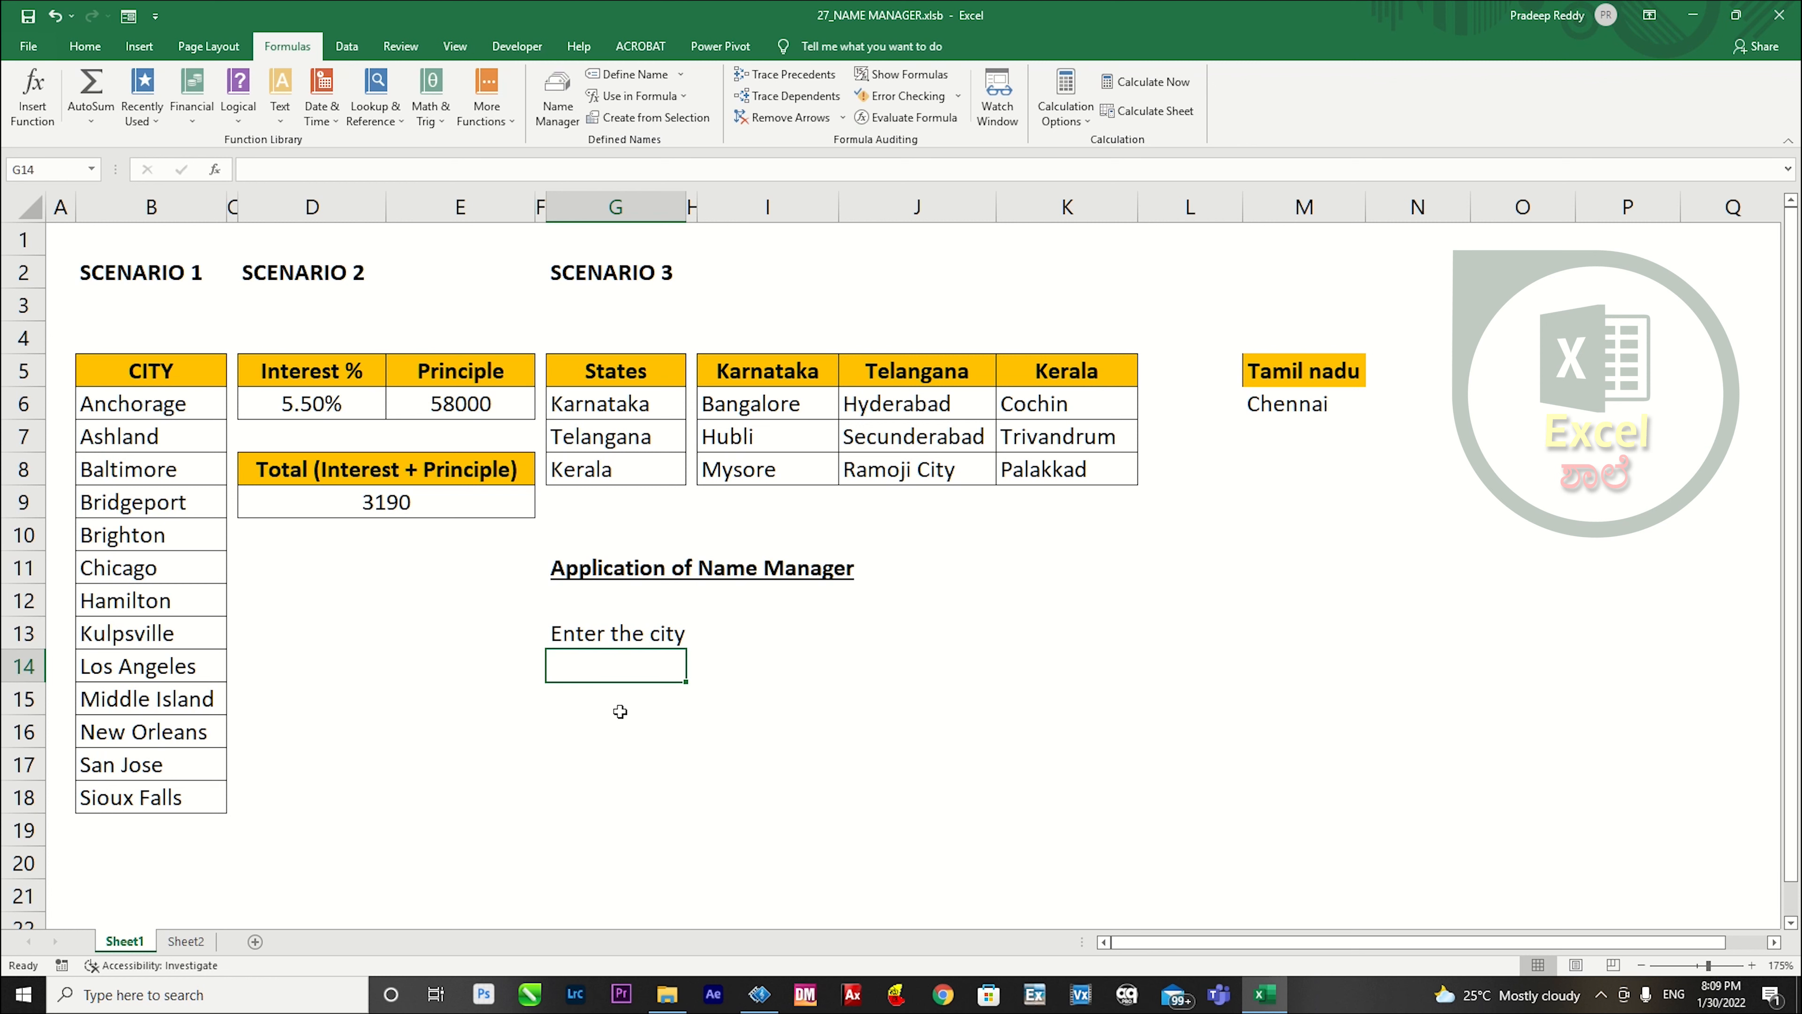
Apply all borders to the range G13:I13 containing the "Enter the city" label and its input cell.
click(795, 639)
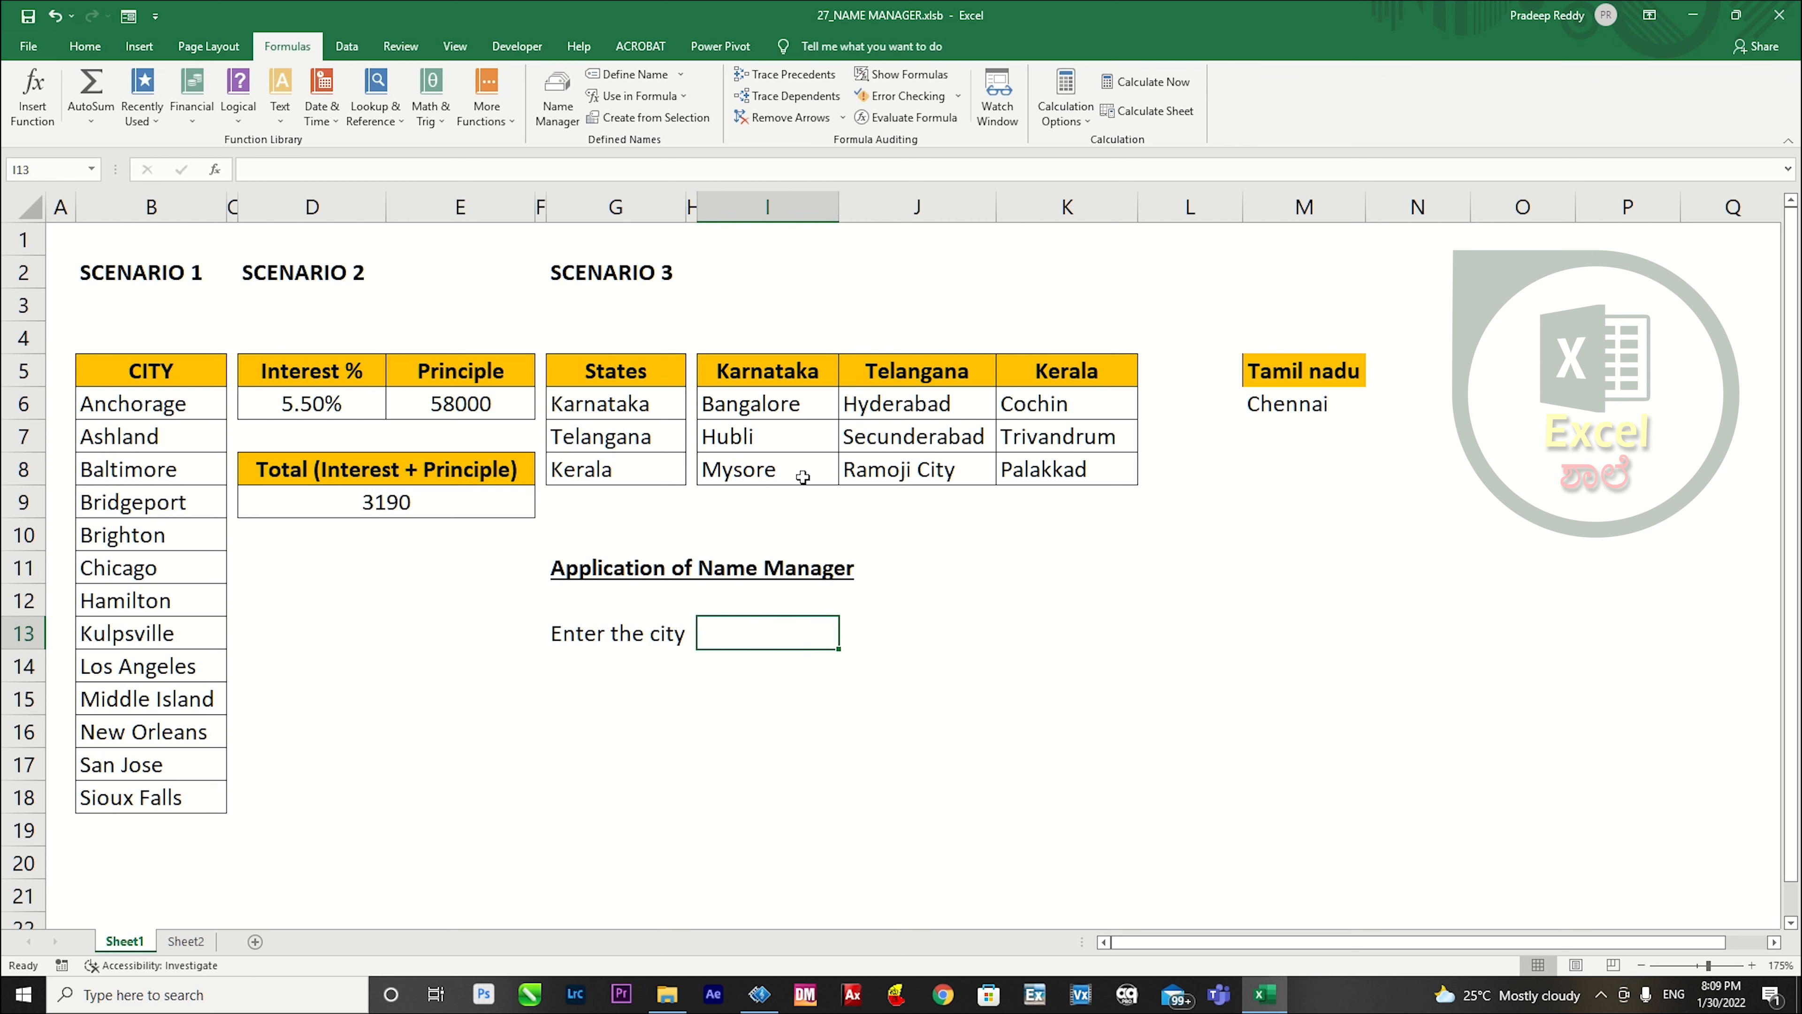
drag(663, 639, 776, 631)
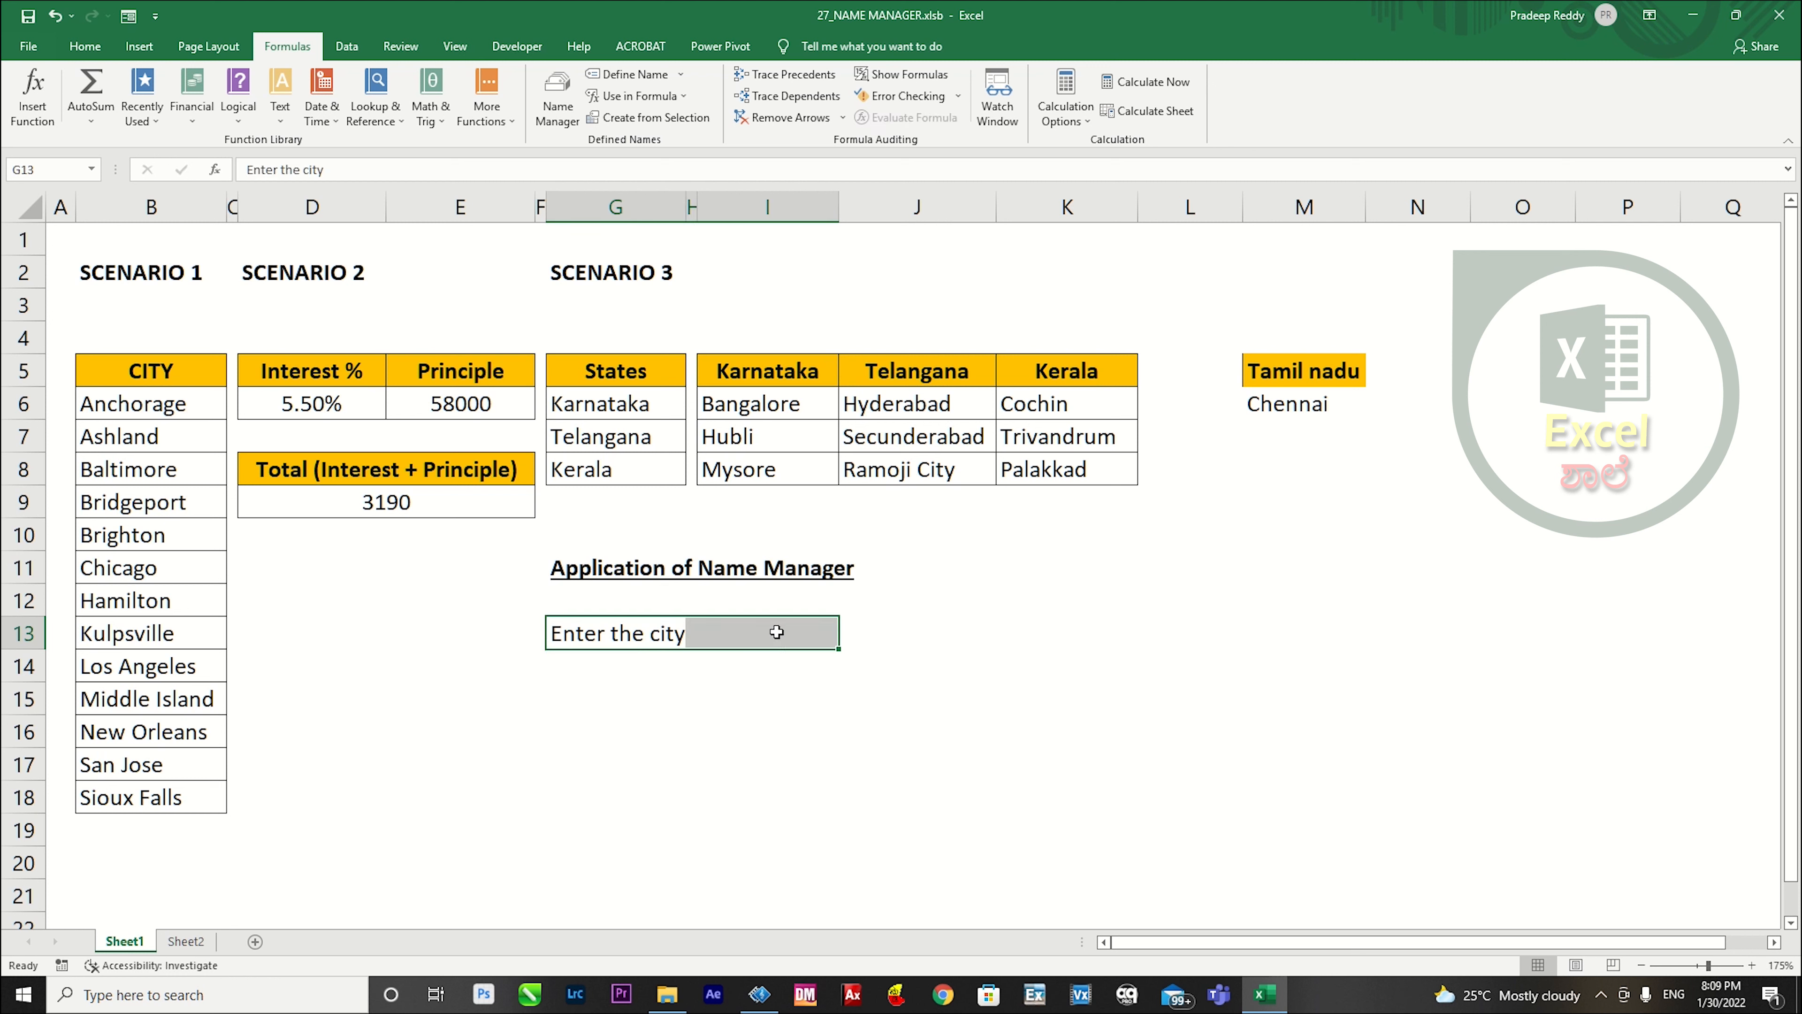
key(alt+h)
click(1004, 692)
Add a List data validation to I13 using the named range =city as its source.
click(758, 633)
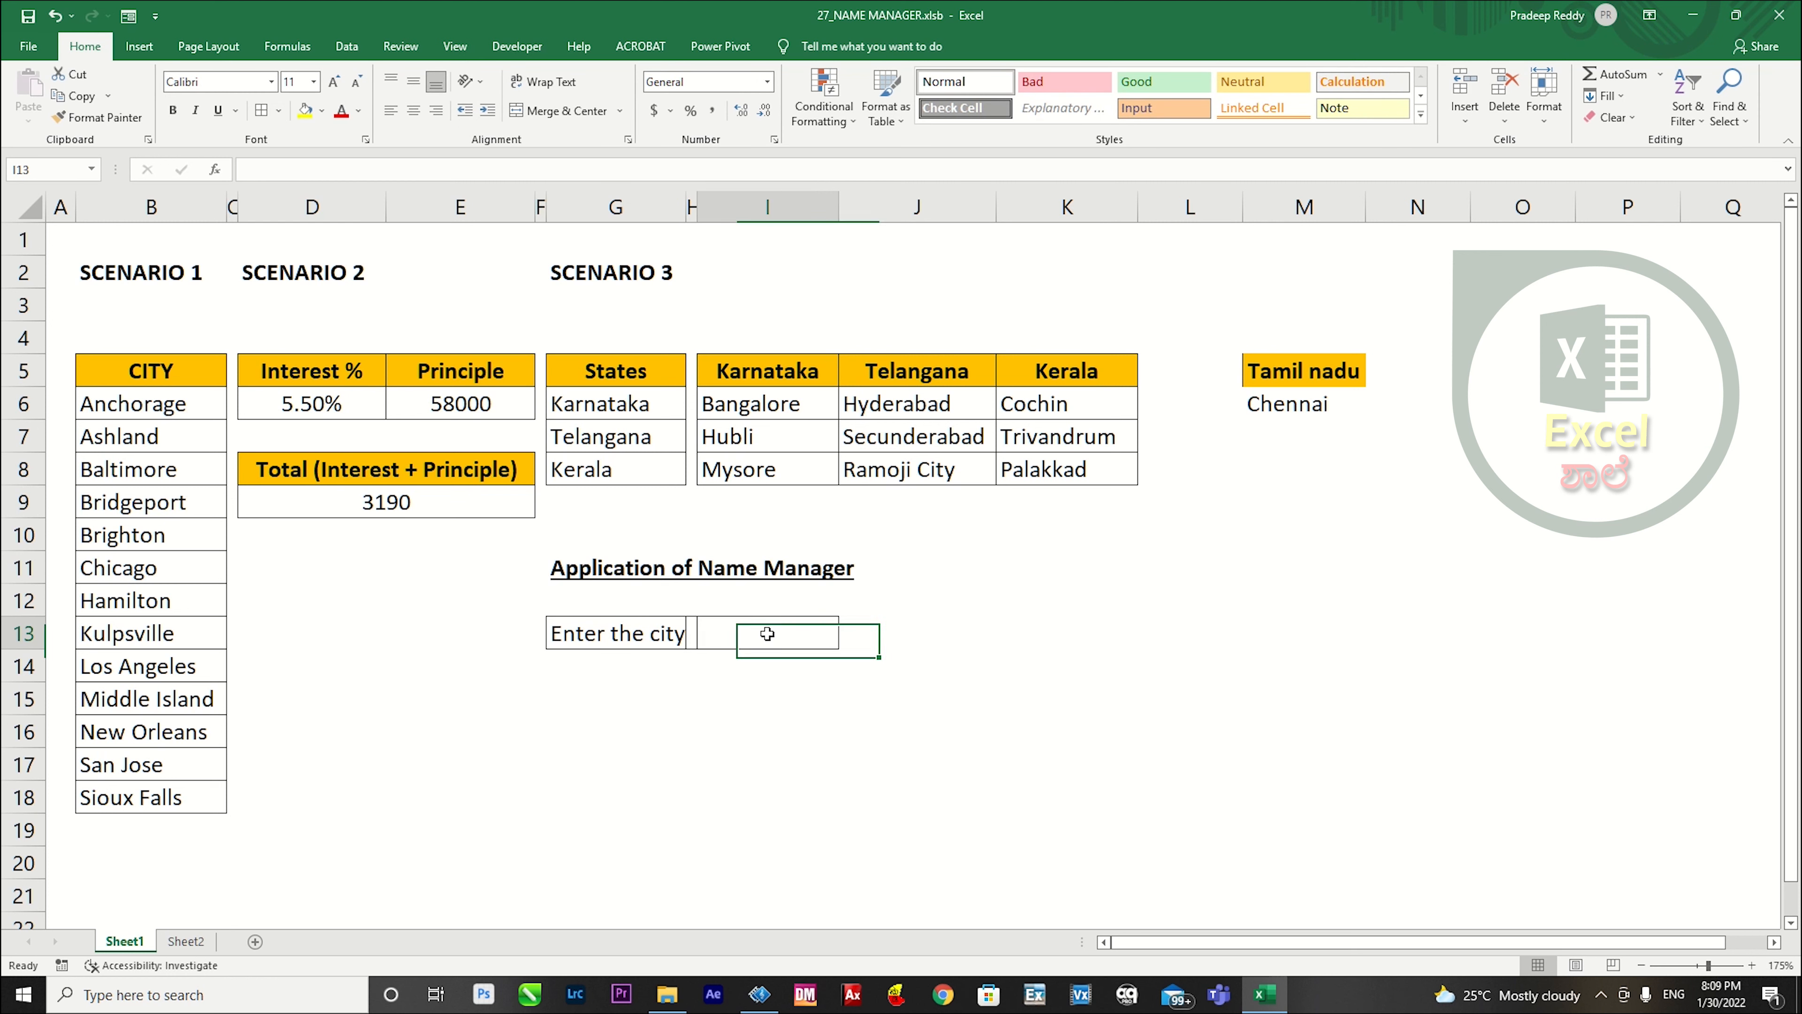
key(alt+a)
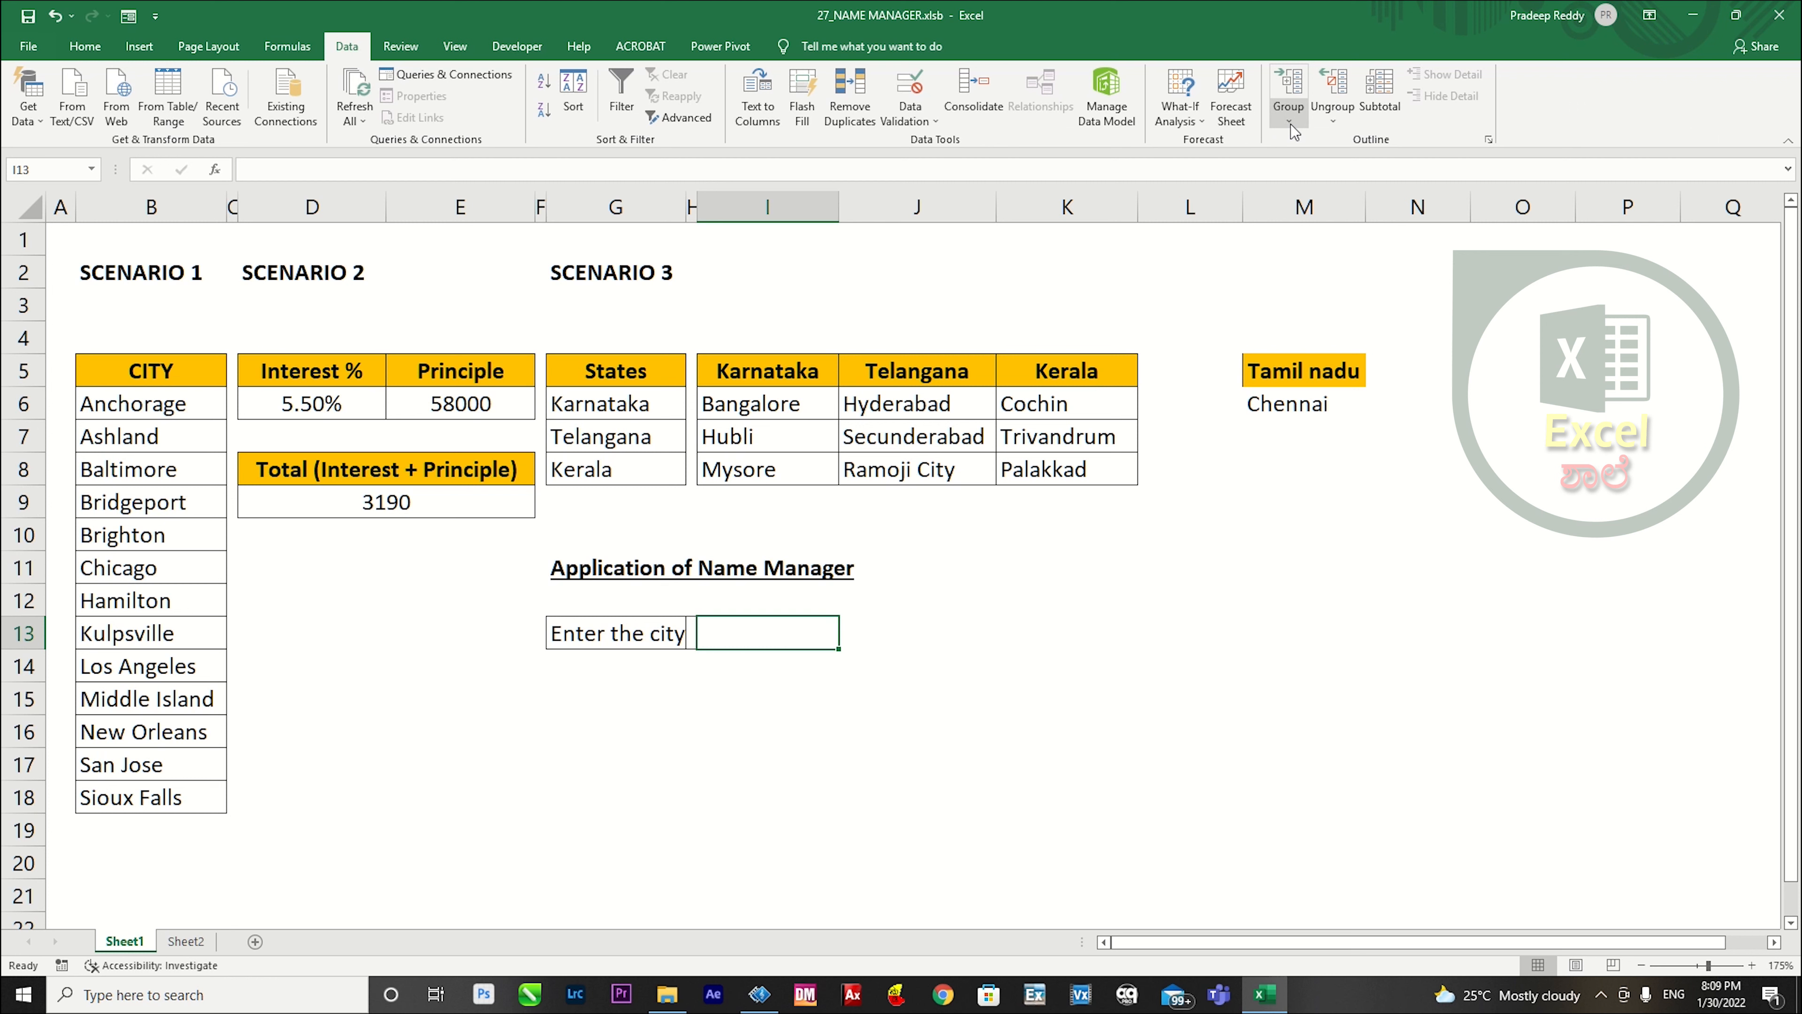
click(911, 117)
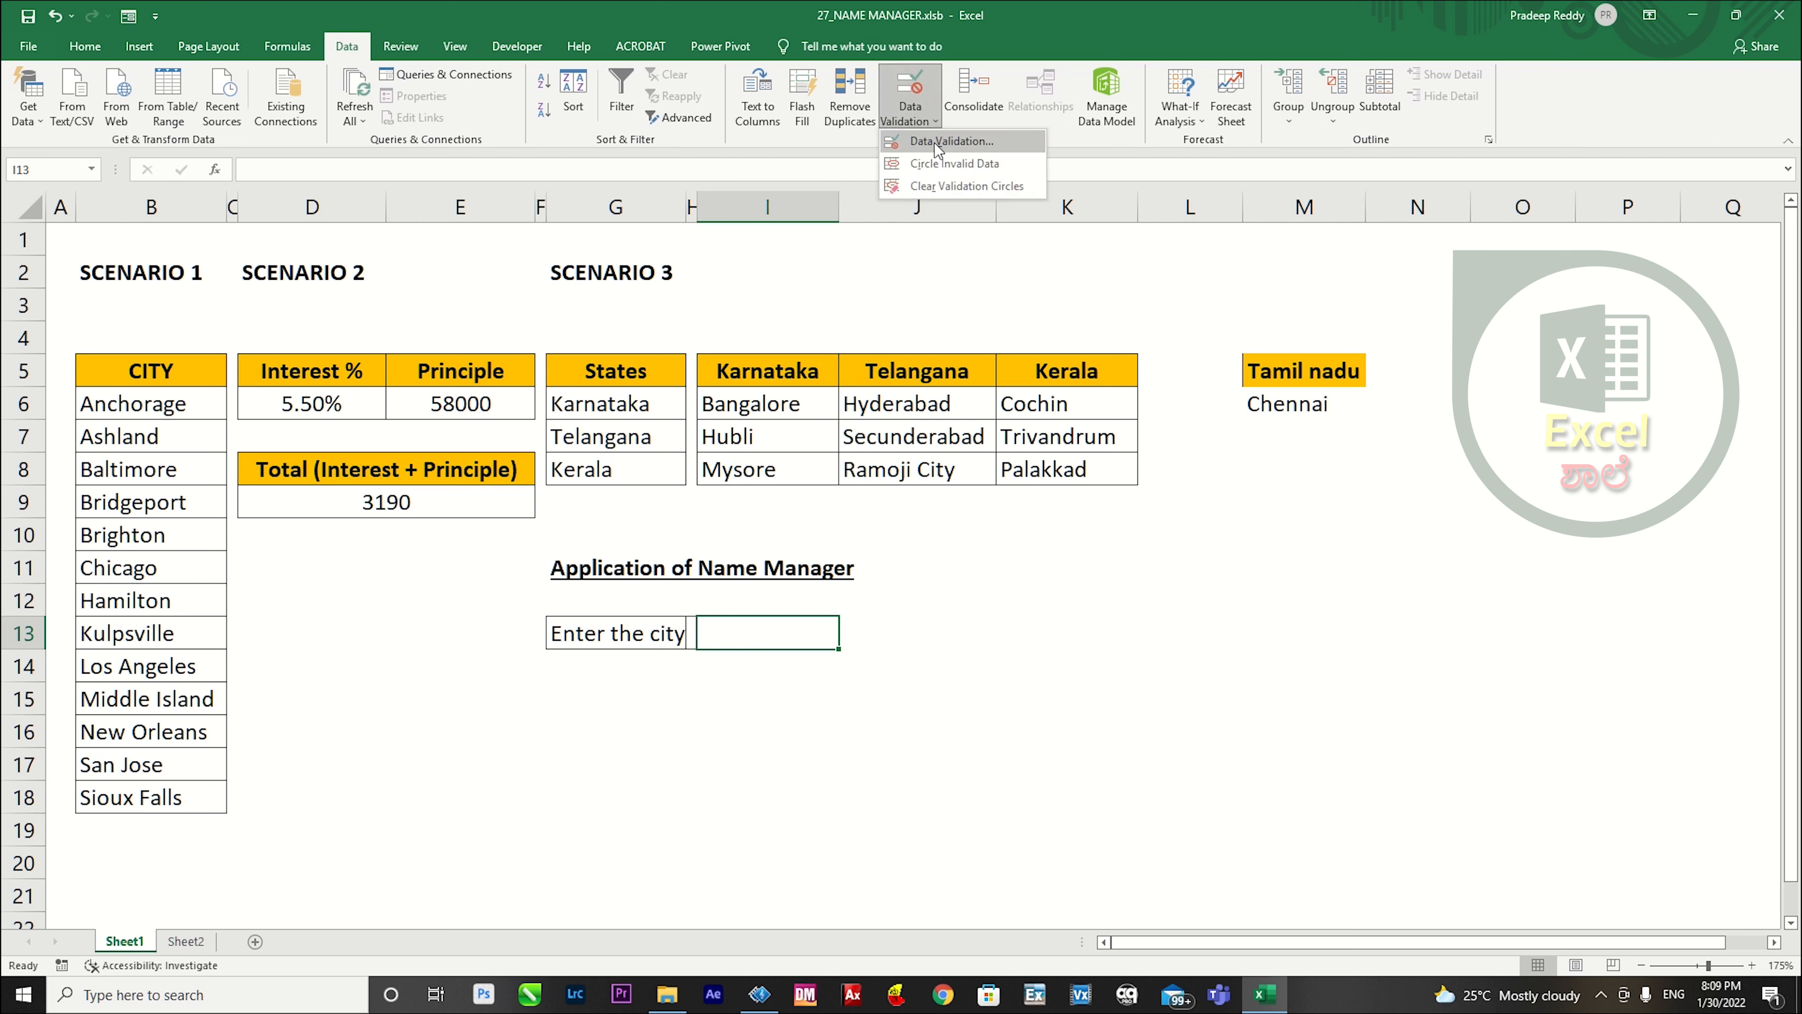
click(936, 149)
click(1014, 386)
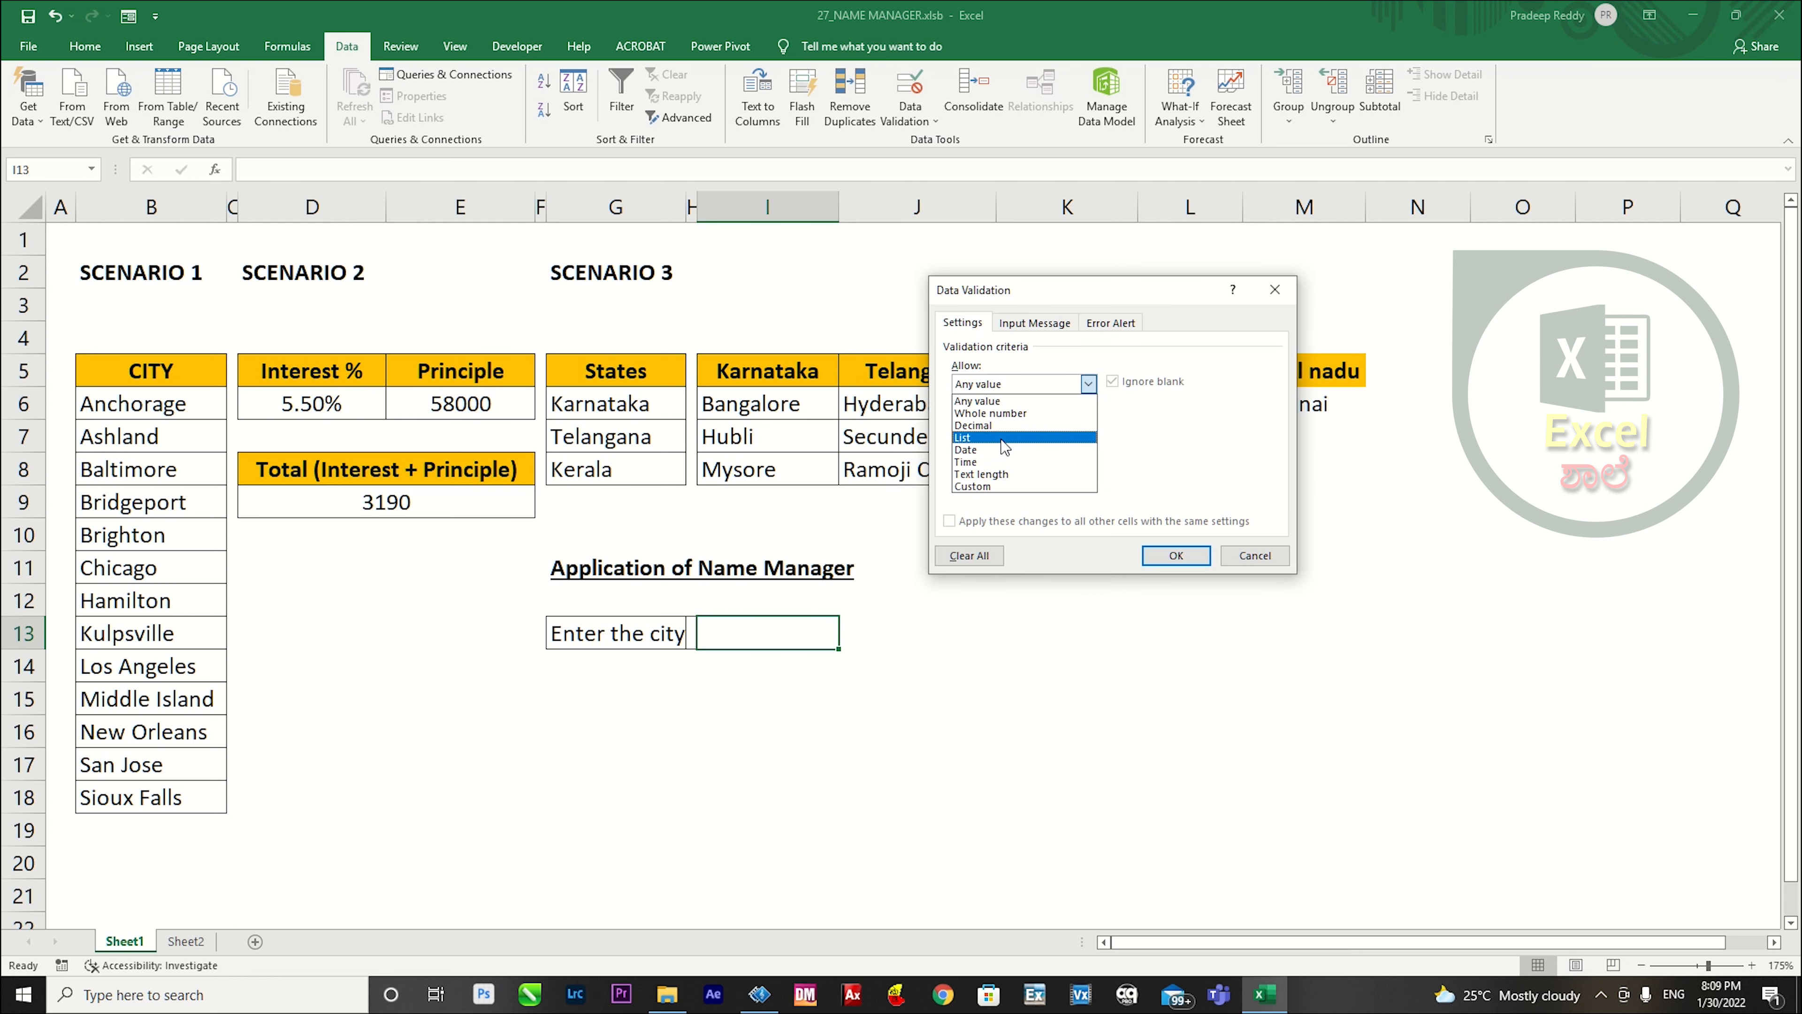
click(1005, 445)
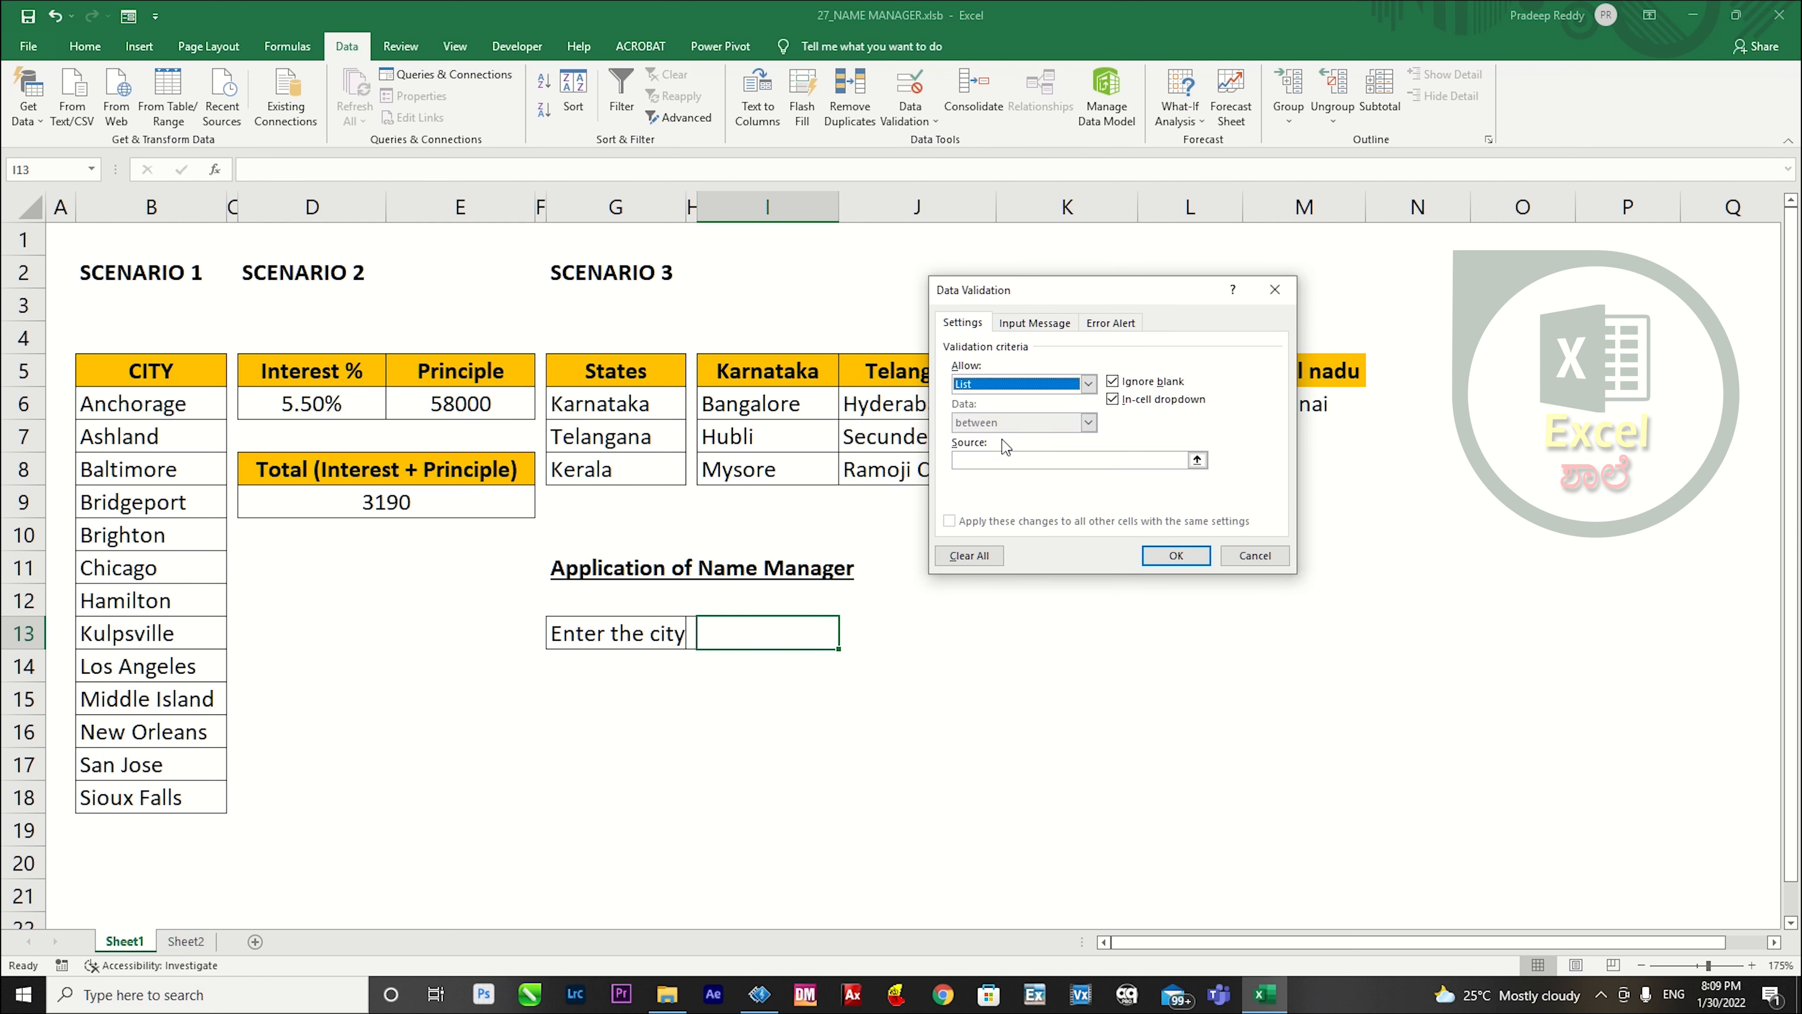
click(1031, 459)
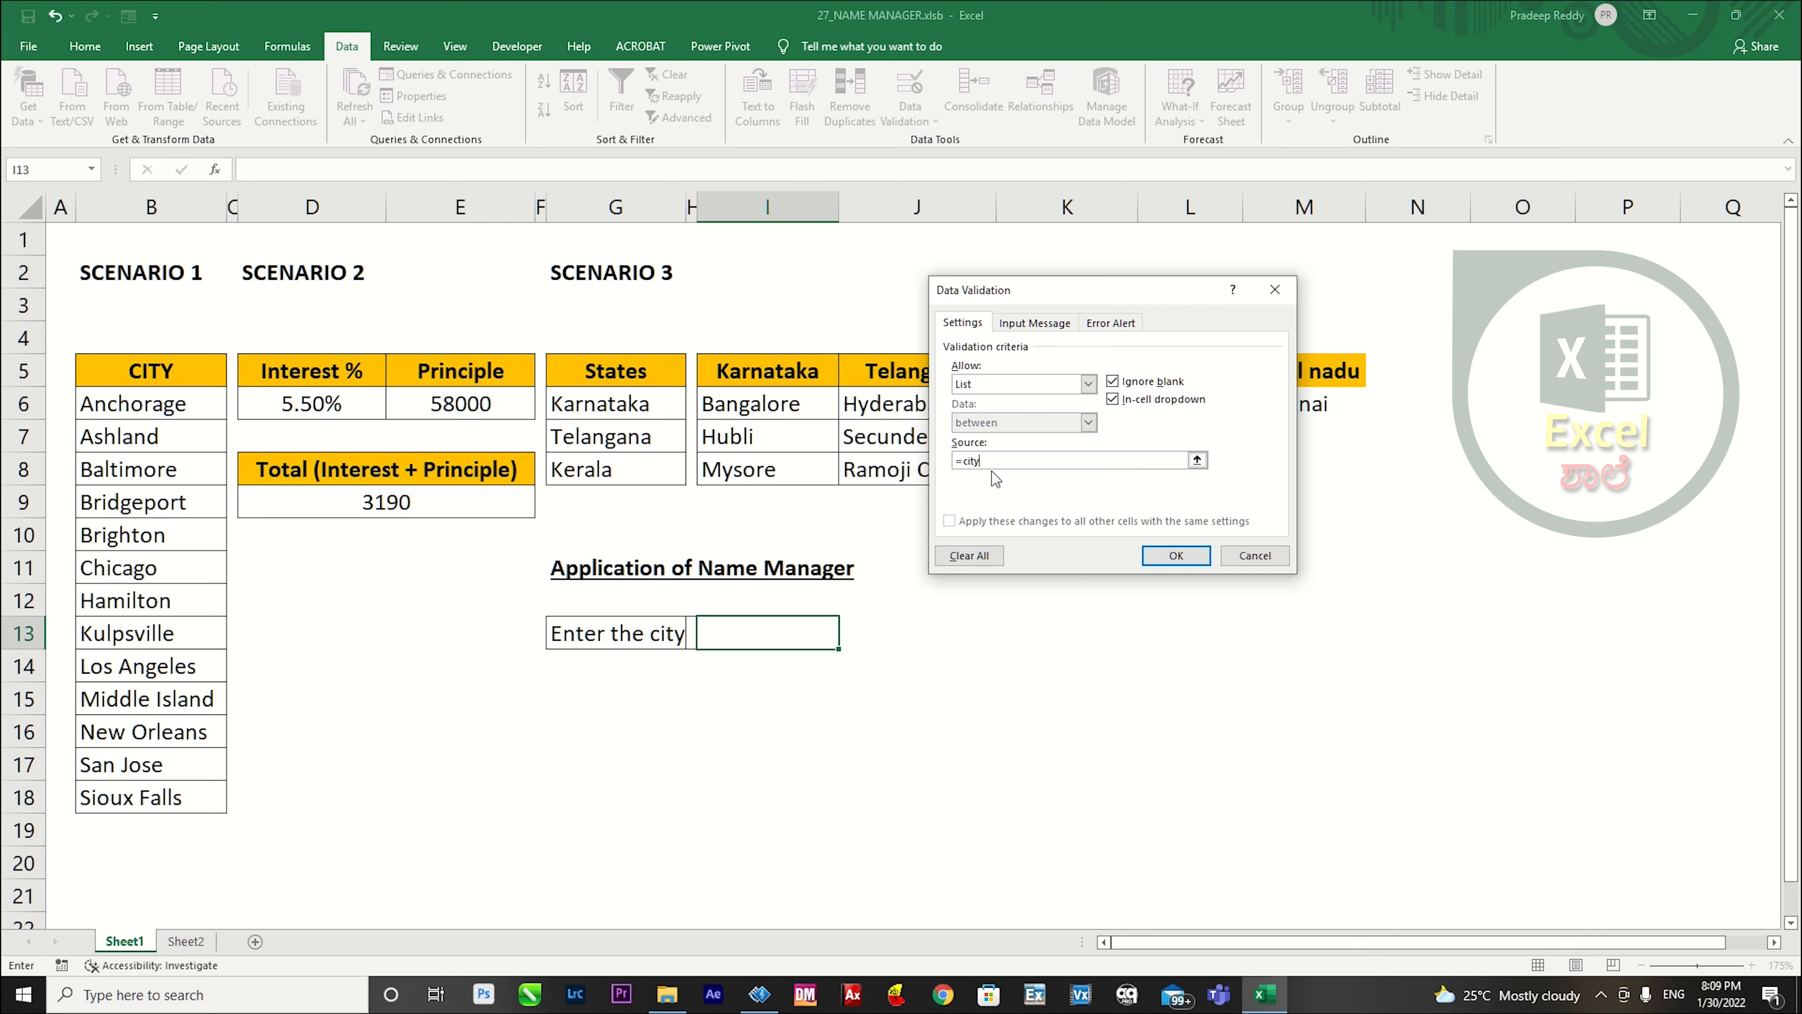
click(1174, 556)
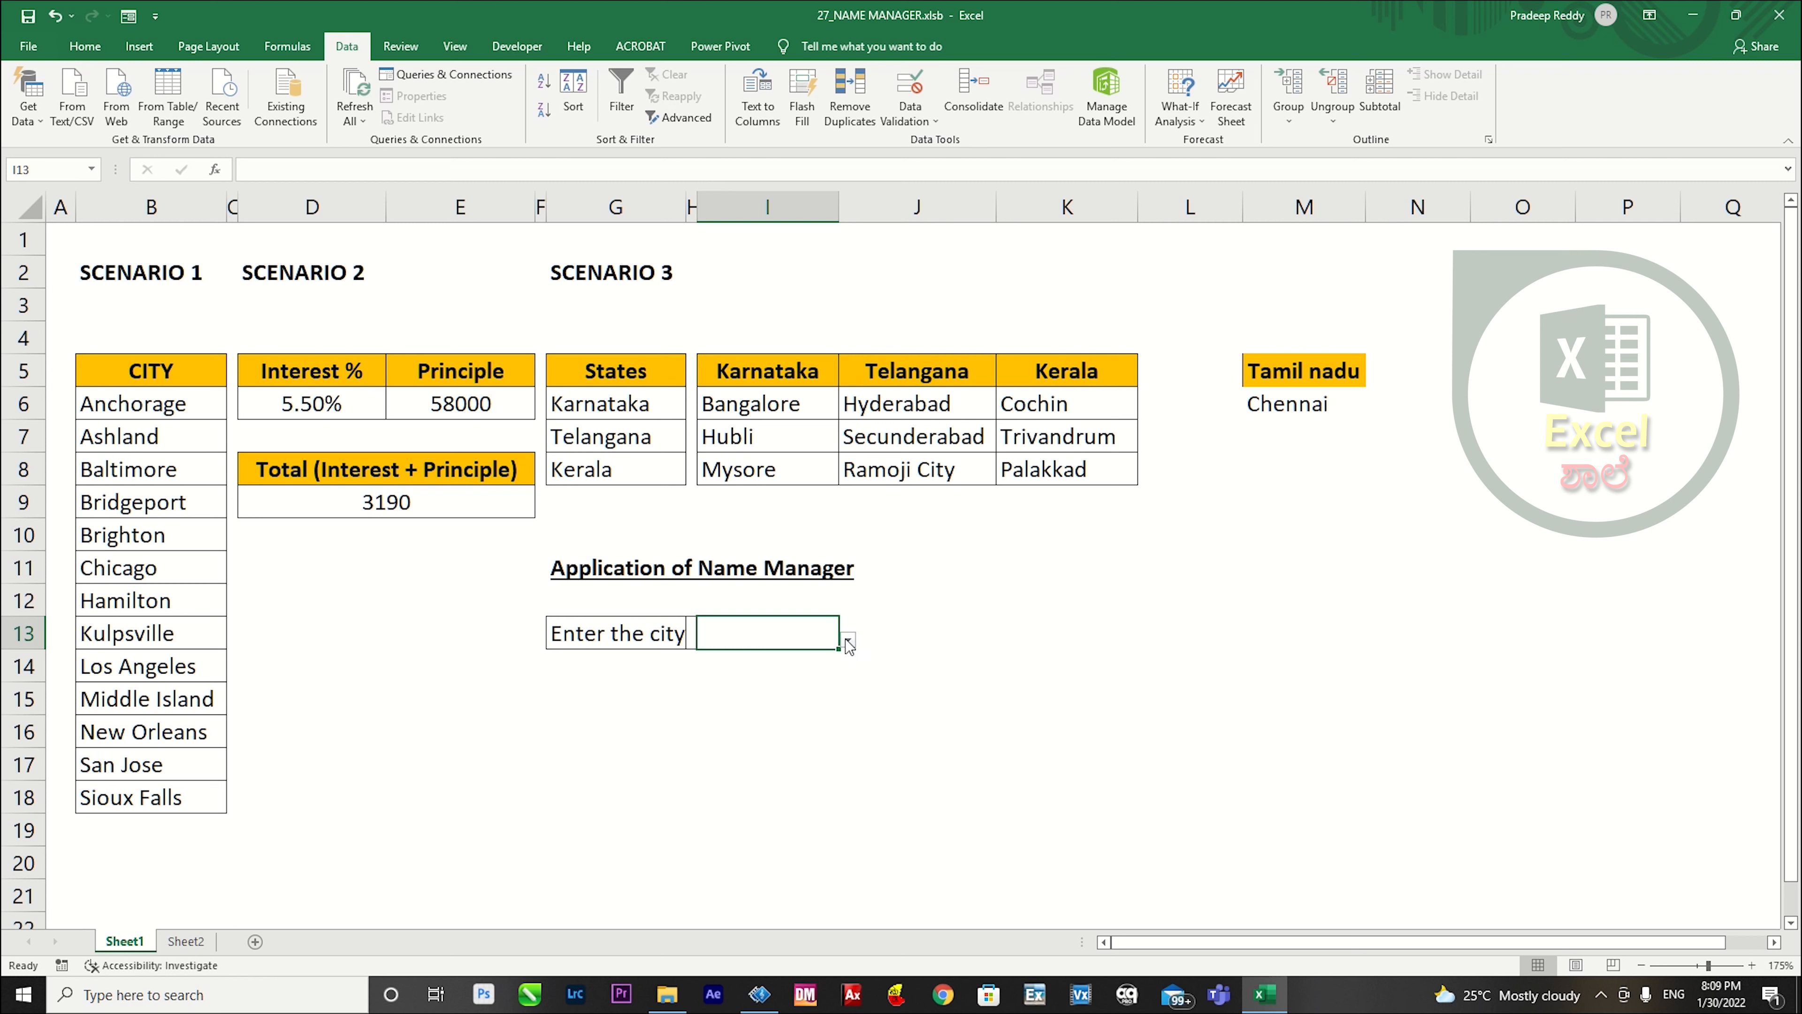
Review the choices in the I13 city drop-down and the state names in G6:G8.
click(848, 641)
mouse_move(844, 699)
mouse_down()
mouse_move(842, 742)
mouse_move(844, 693)
mouse_up()
click(951, 612)
drag(617, 403, 624, 469)
click(1206, 632)
drag(1207, 634, 1206, 710)
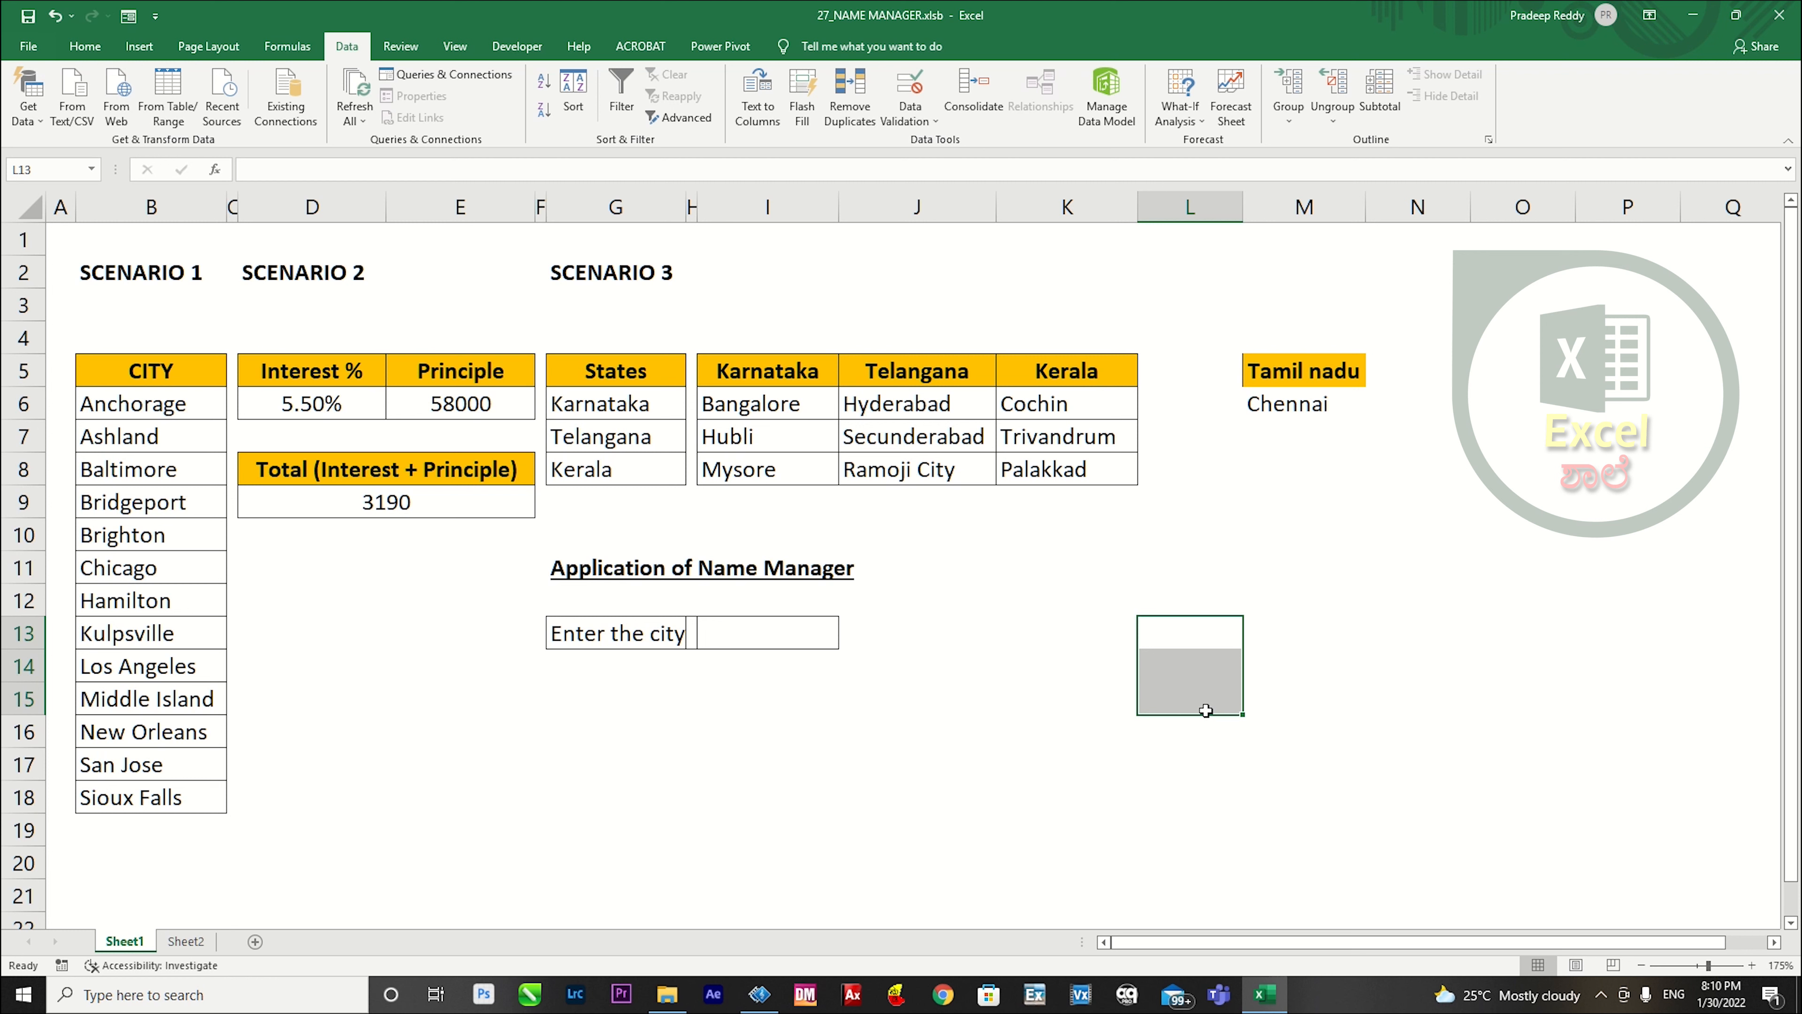
Enter the headings "1st Dropdown" in K12 and "2nd dropdown" in L12.
click(1086, 597)
text(1s)
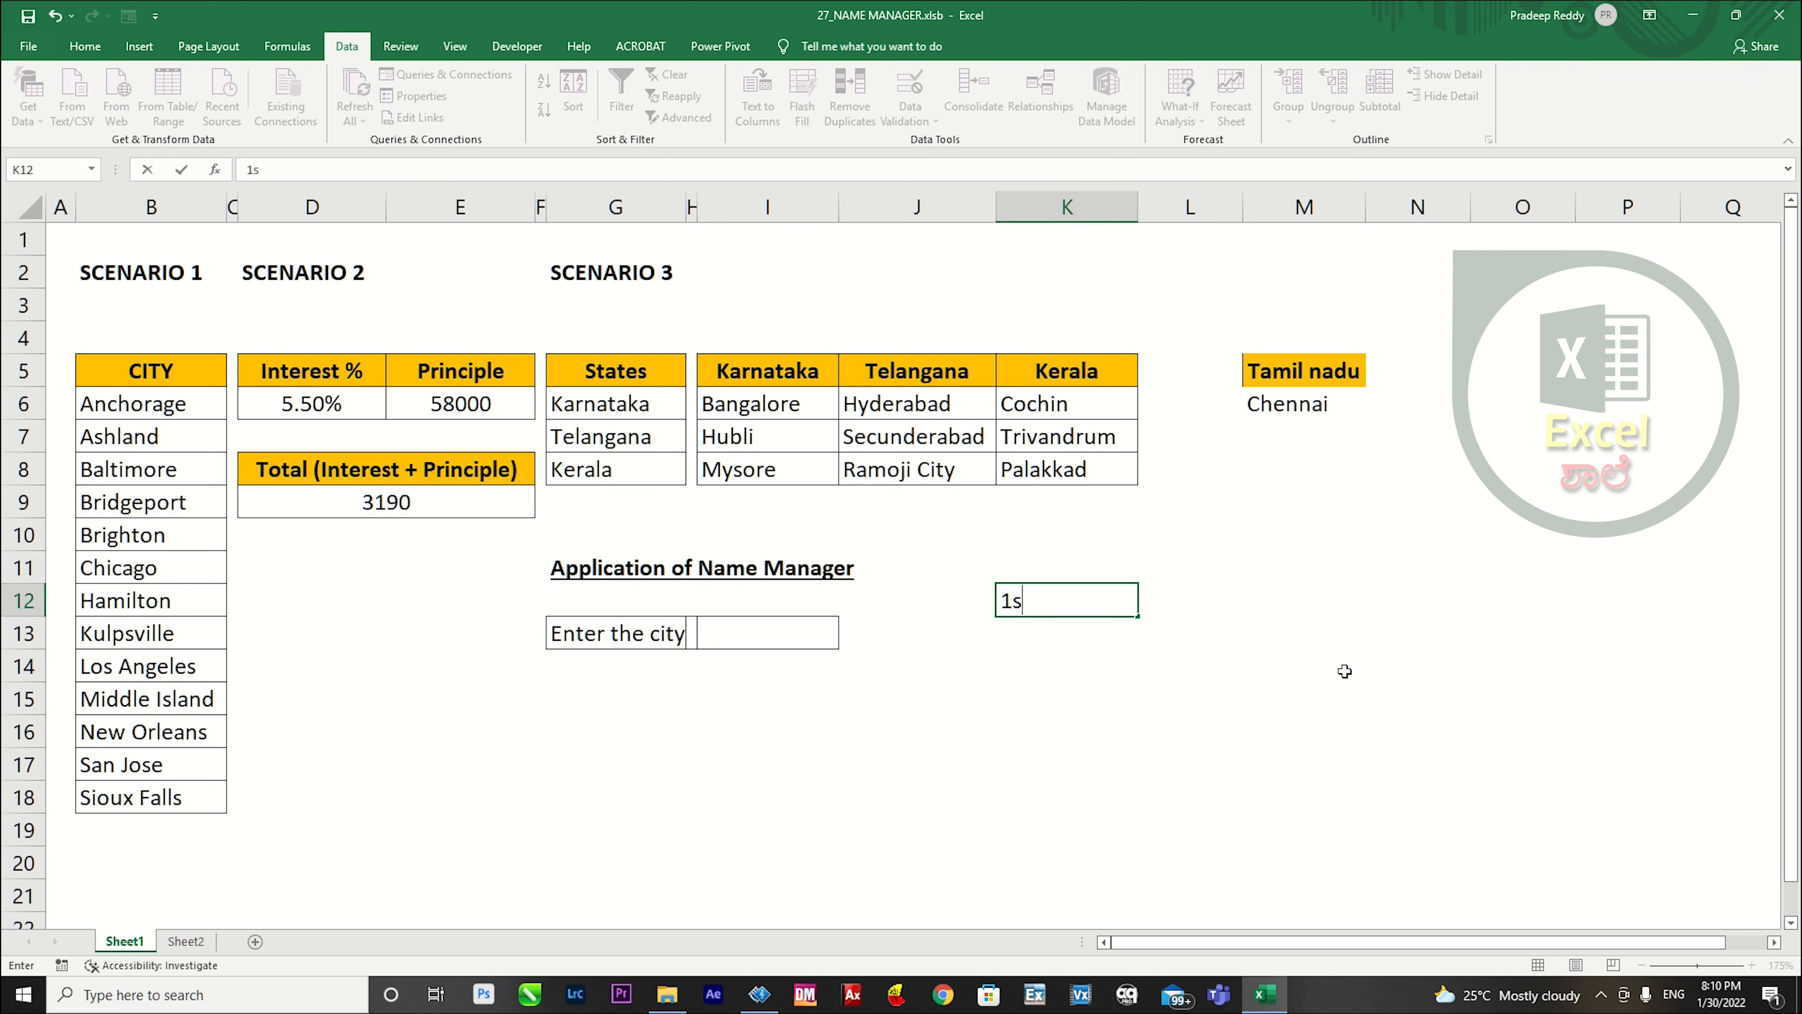
text(t Dropdown)
key(Return)
key(Up)
key(Right)
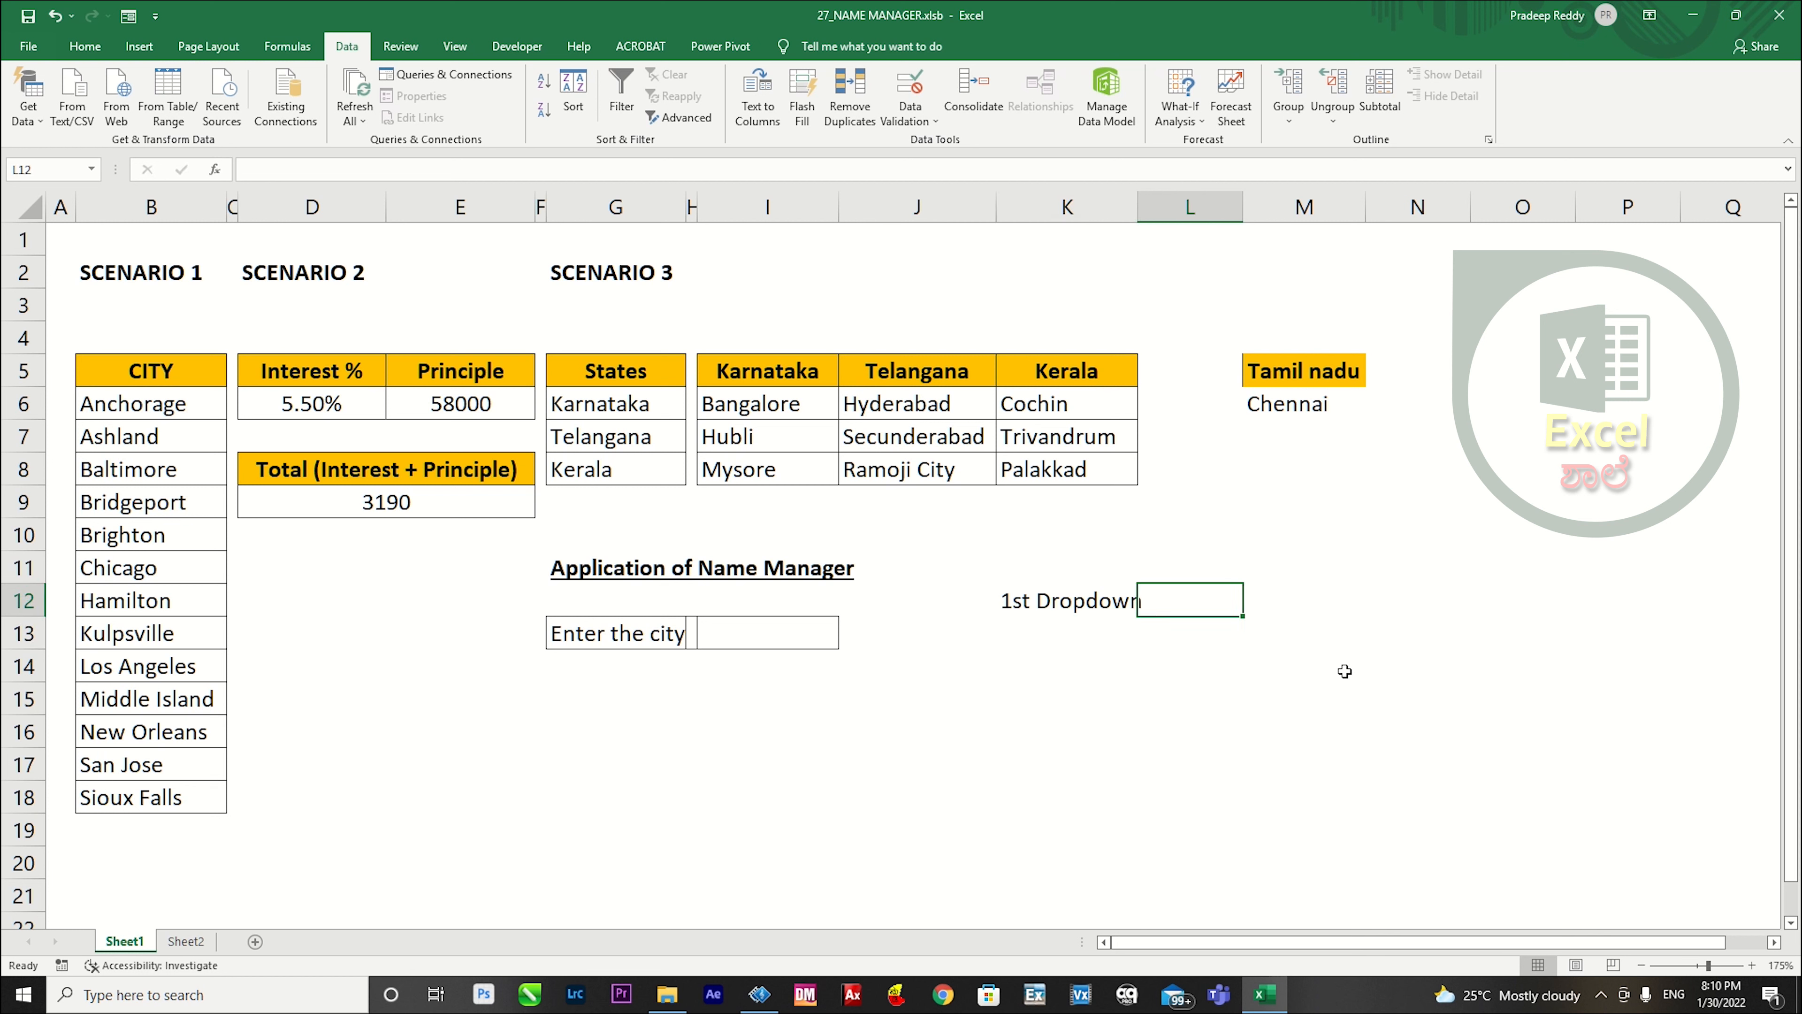
text(2nd drop)
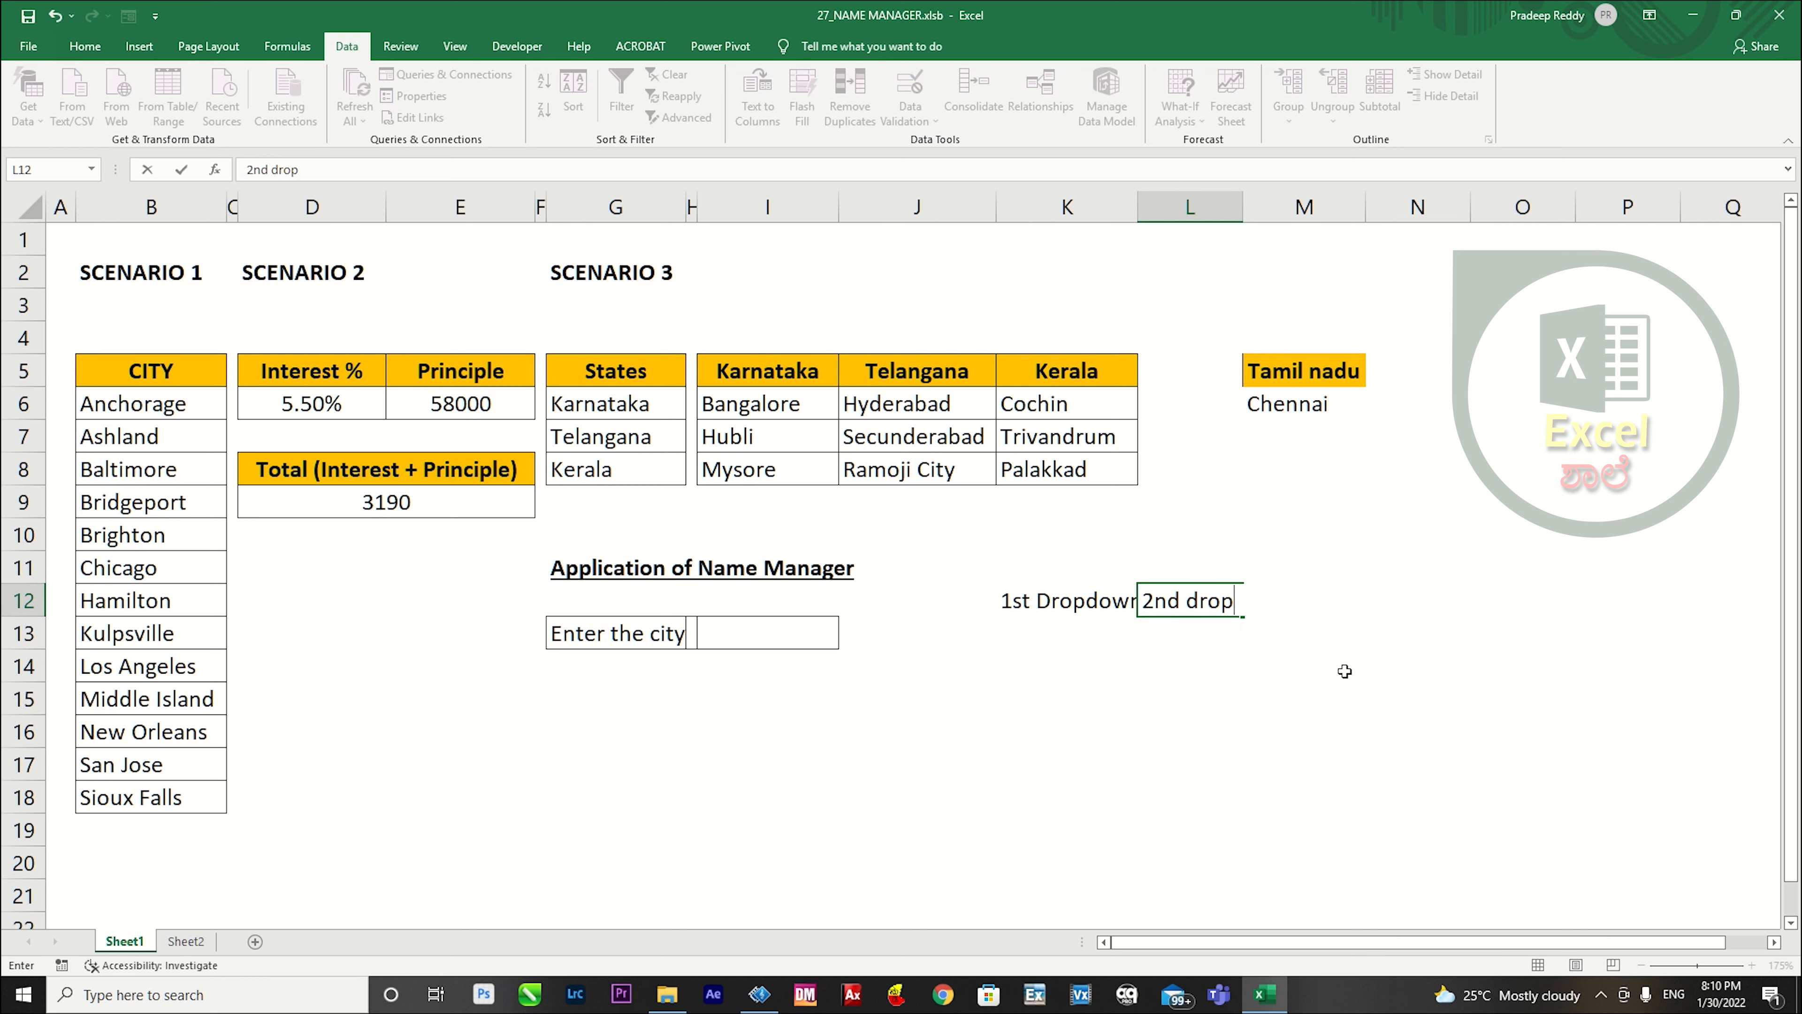
text([own)
key(Return)
Add a List data validation to K13 with the source =States and choose Karnataka from its drop-down.
key(Left)
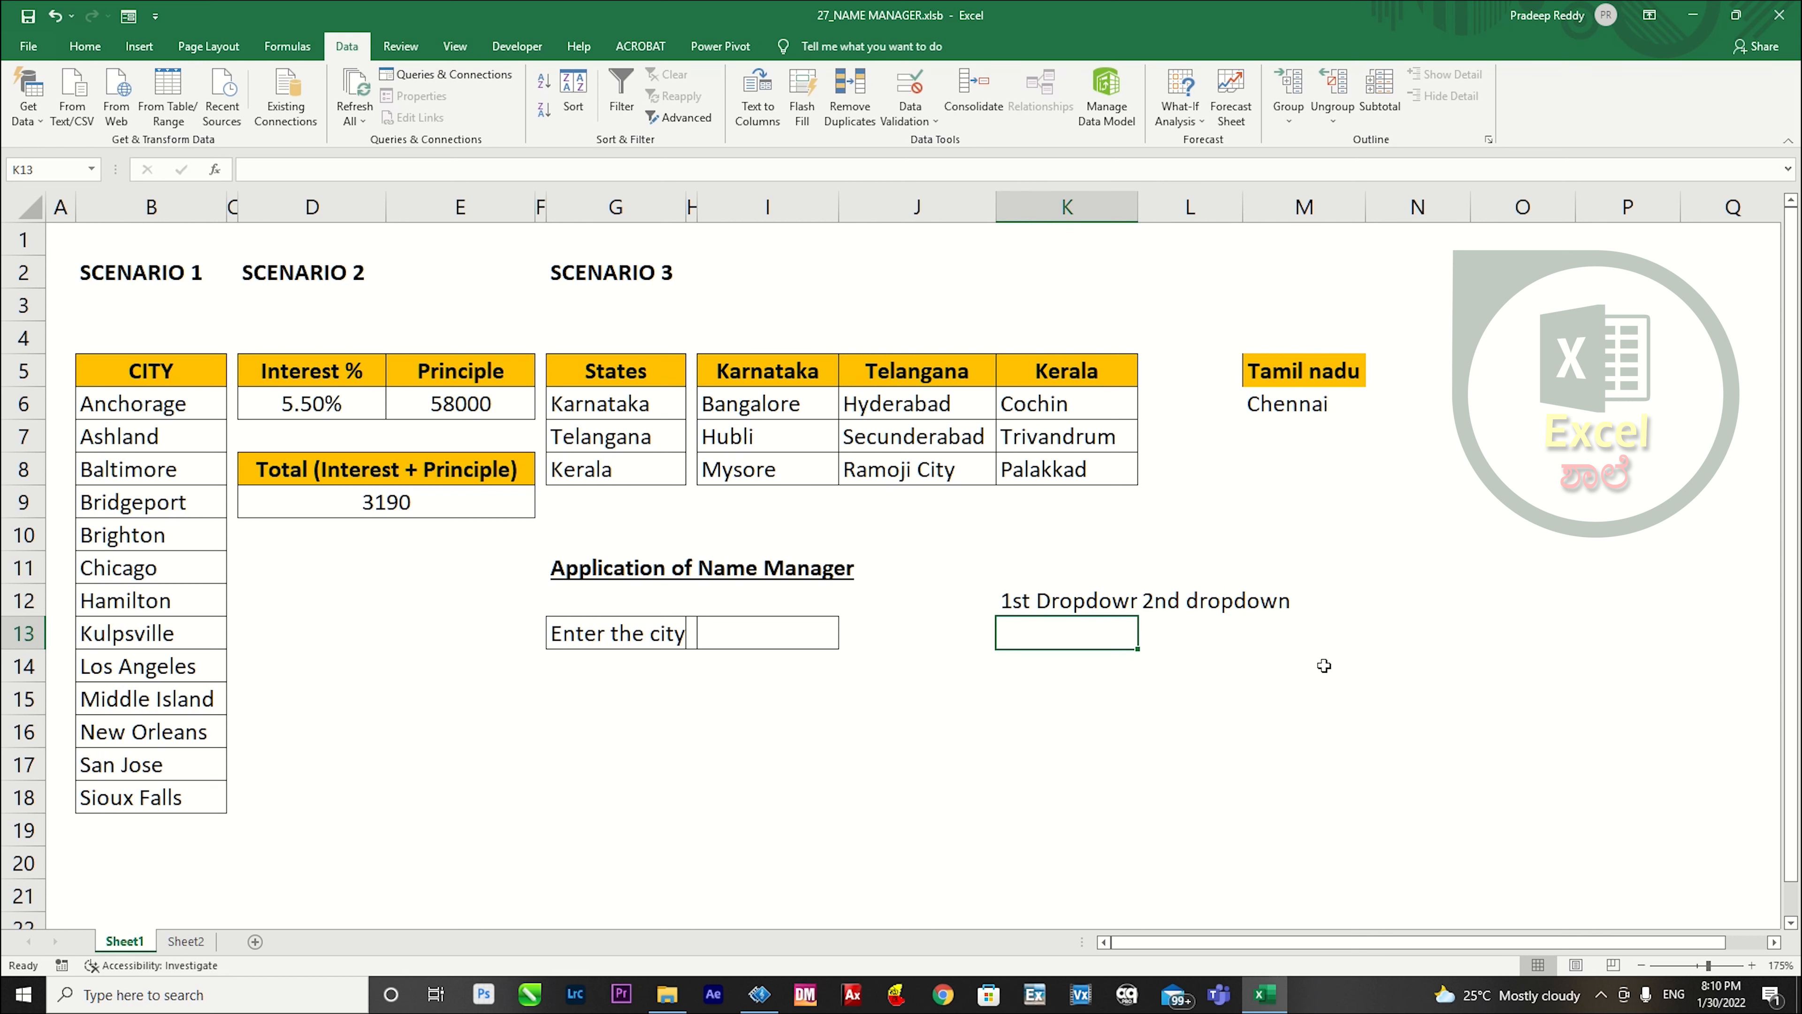
click(910, 115)
click(923, 146)
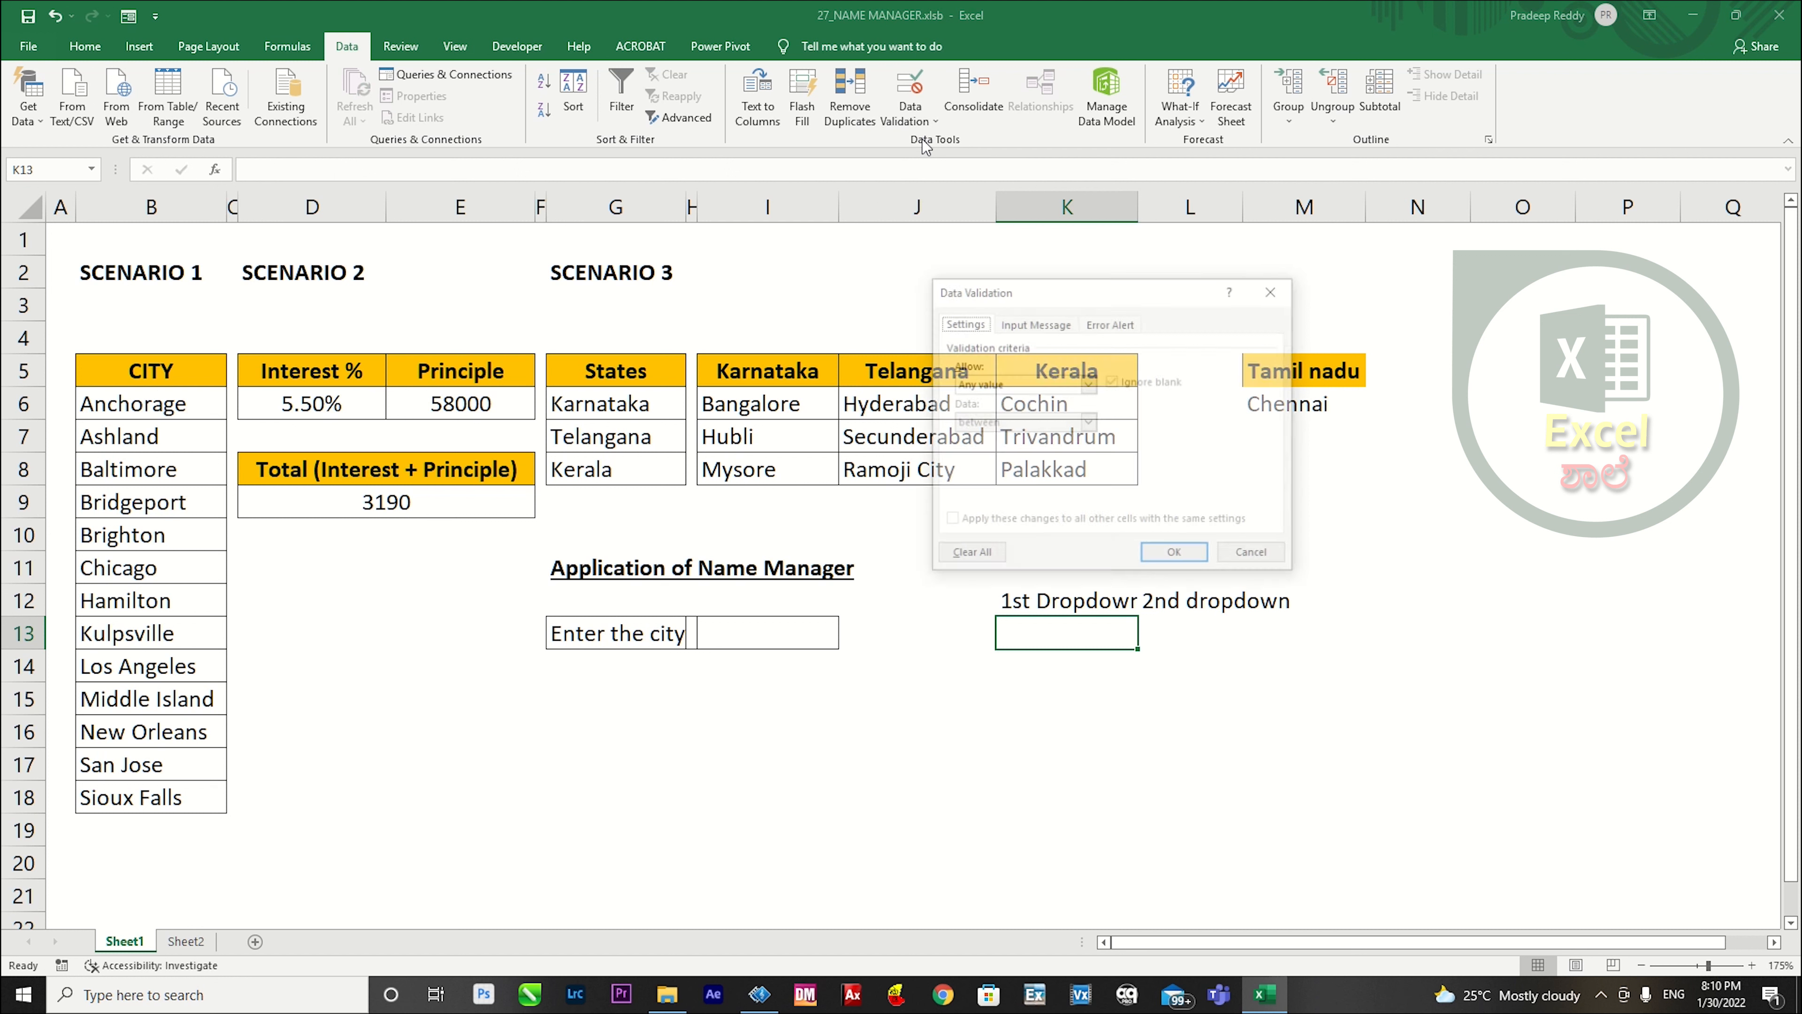
click(1088, 384)
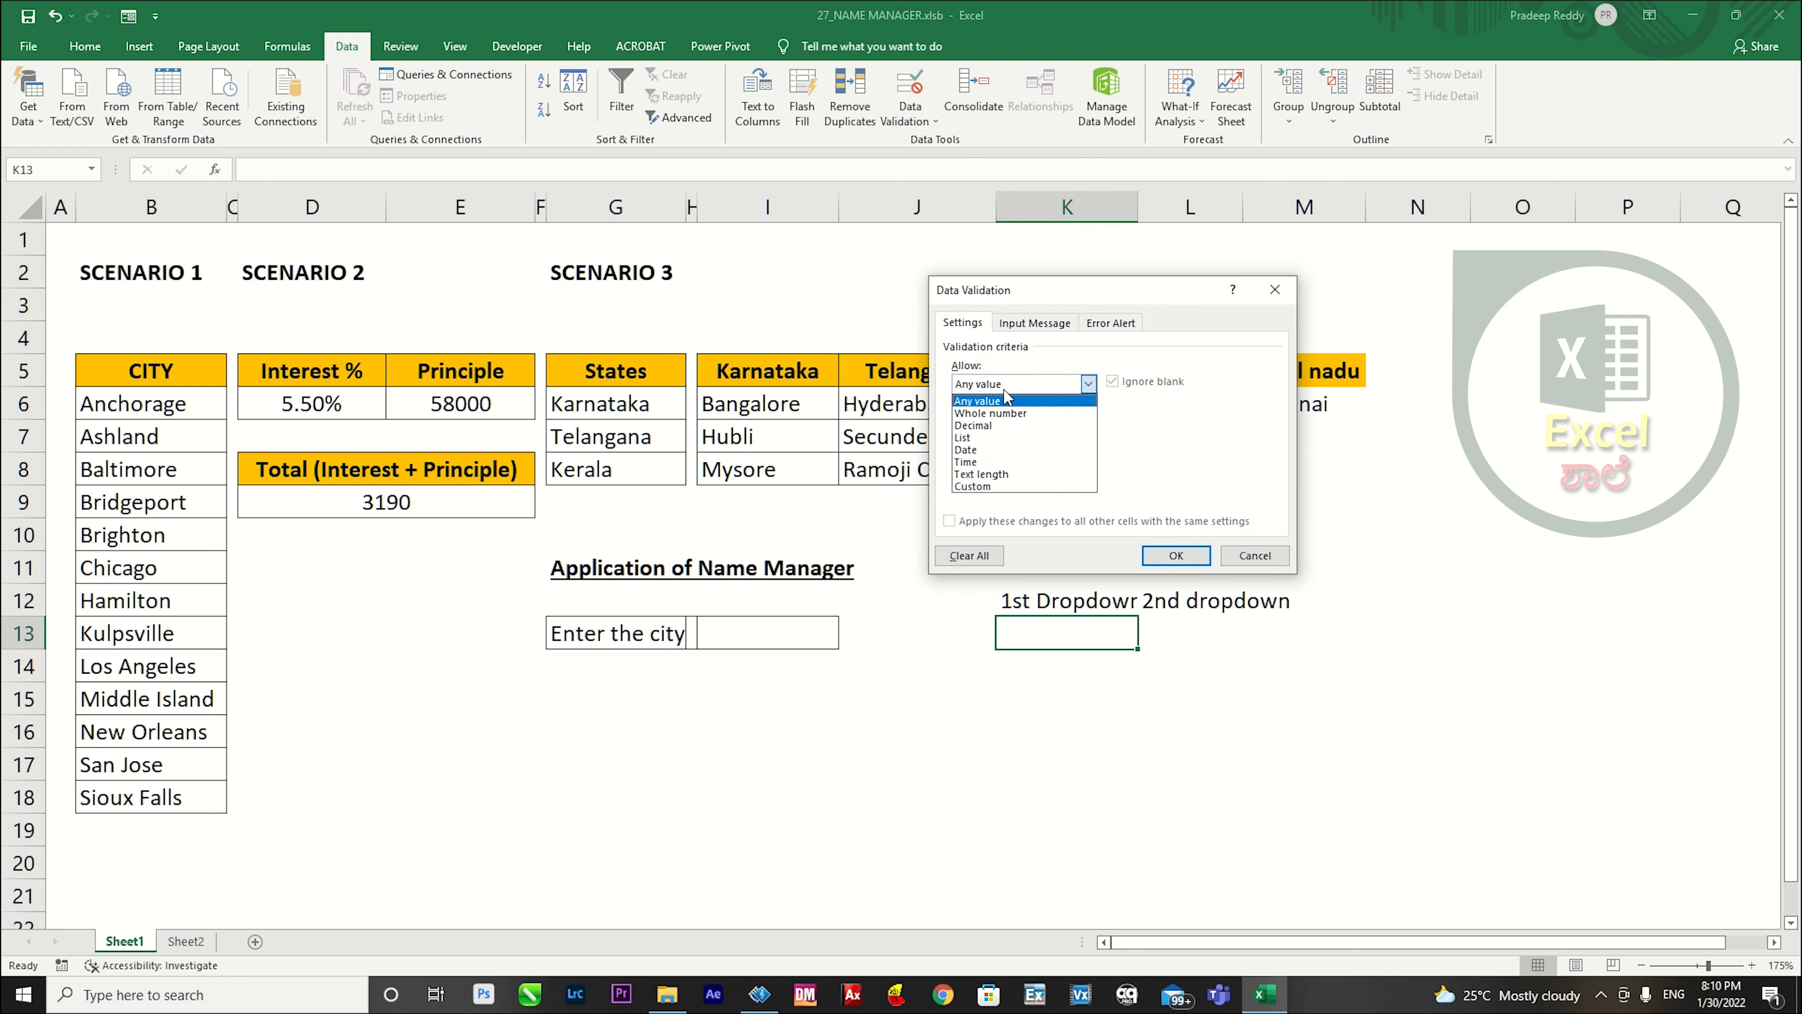
click(999, 445)
click(1007, 461)
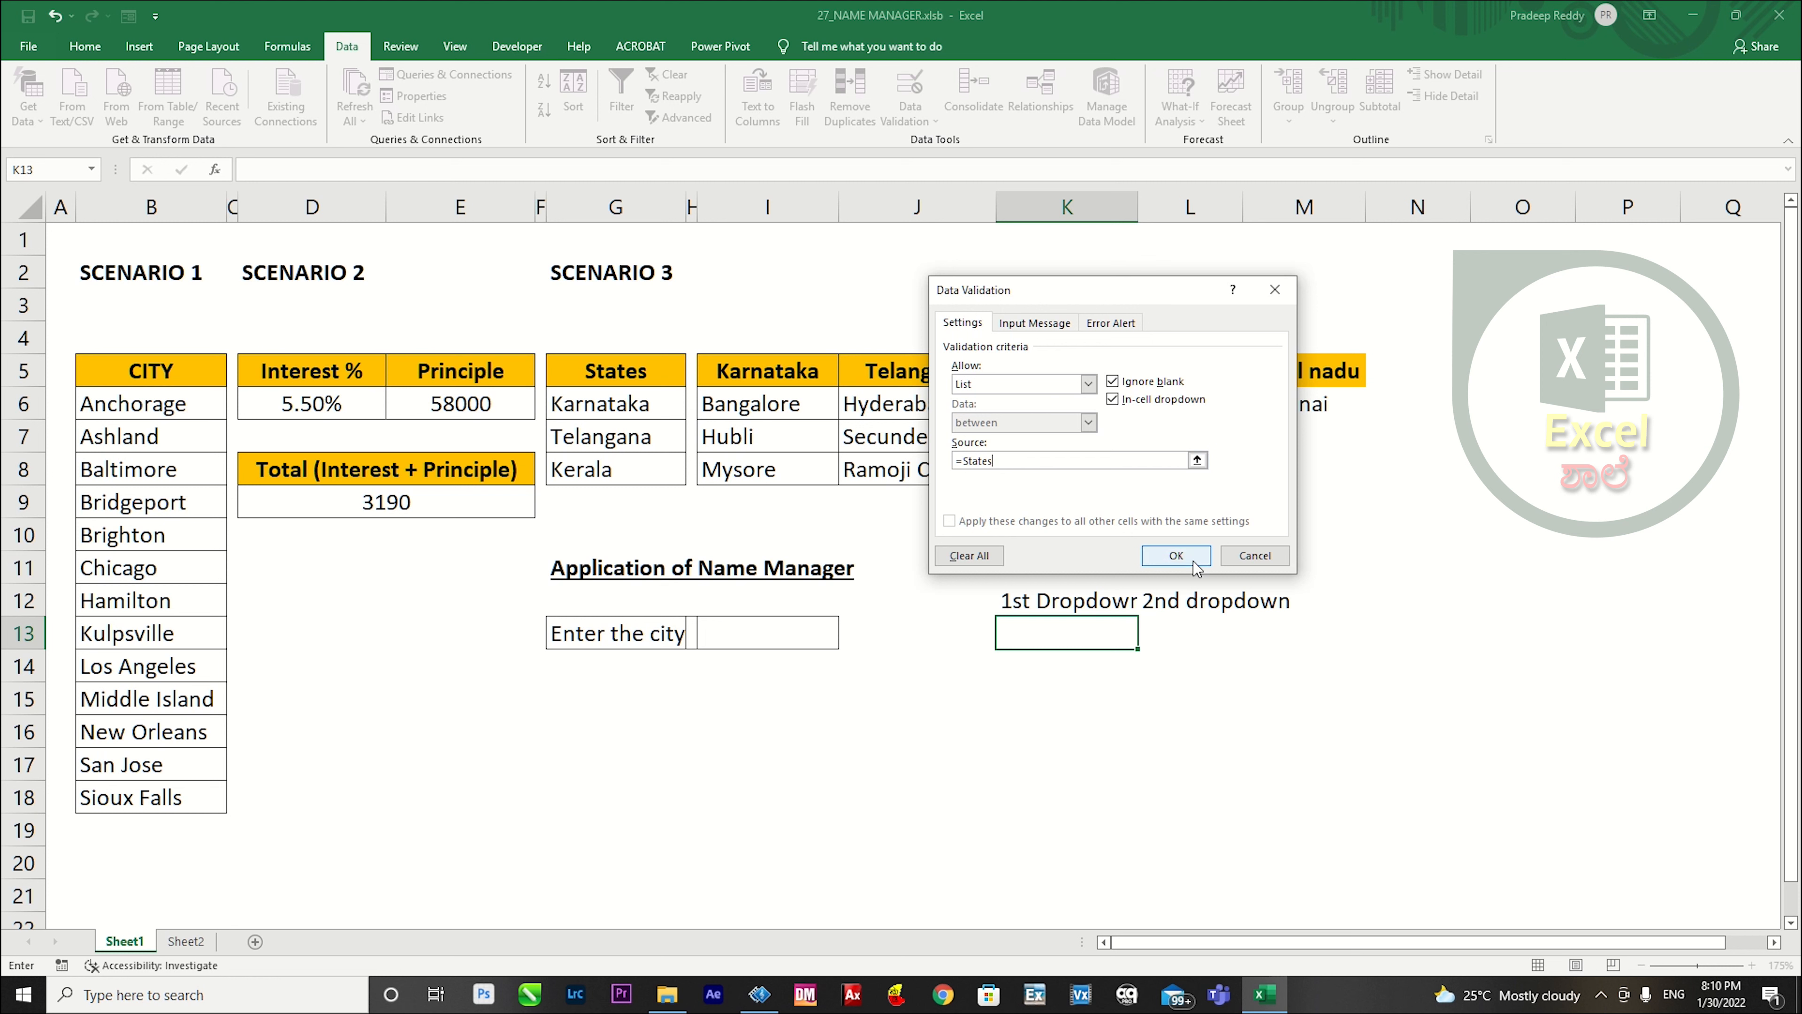
click(1175, 555)
click(1146, 640)
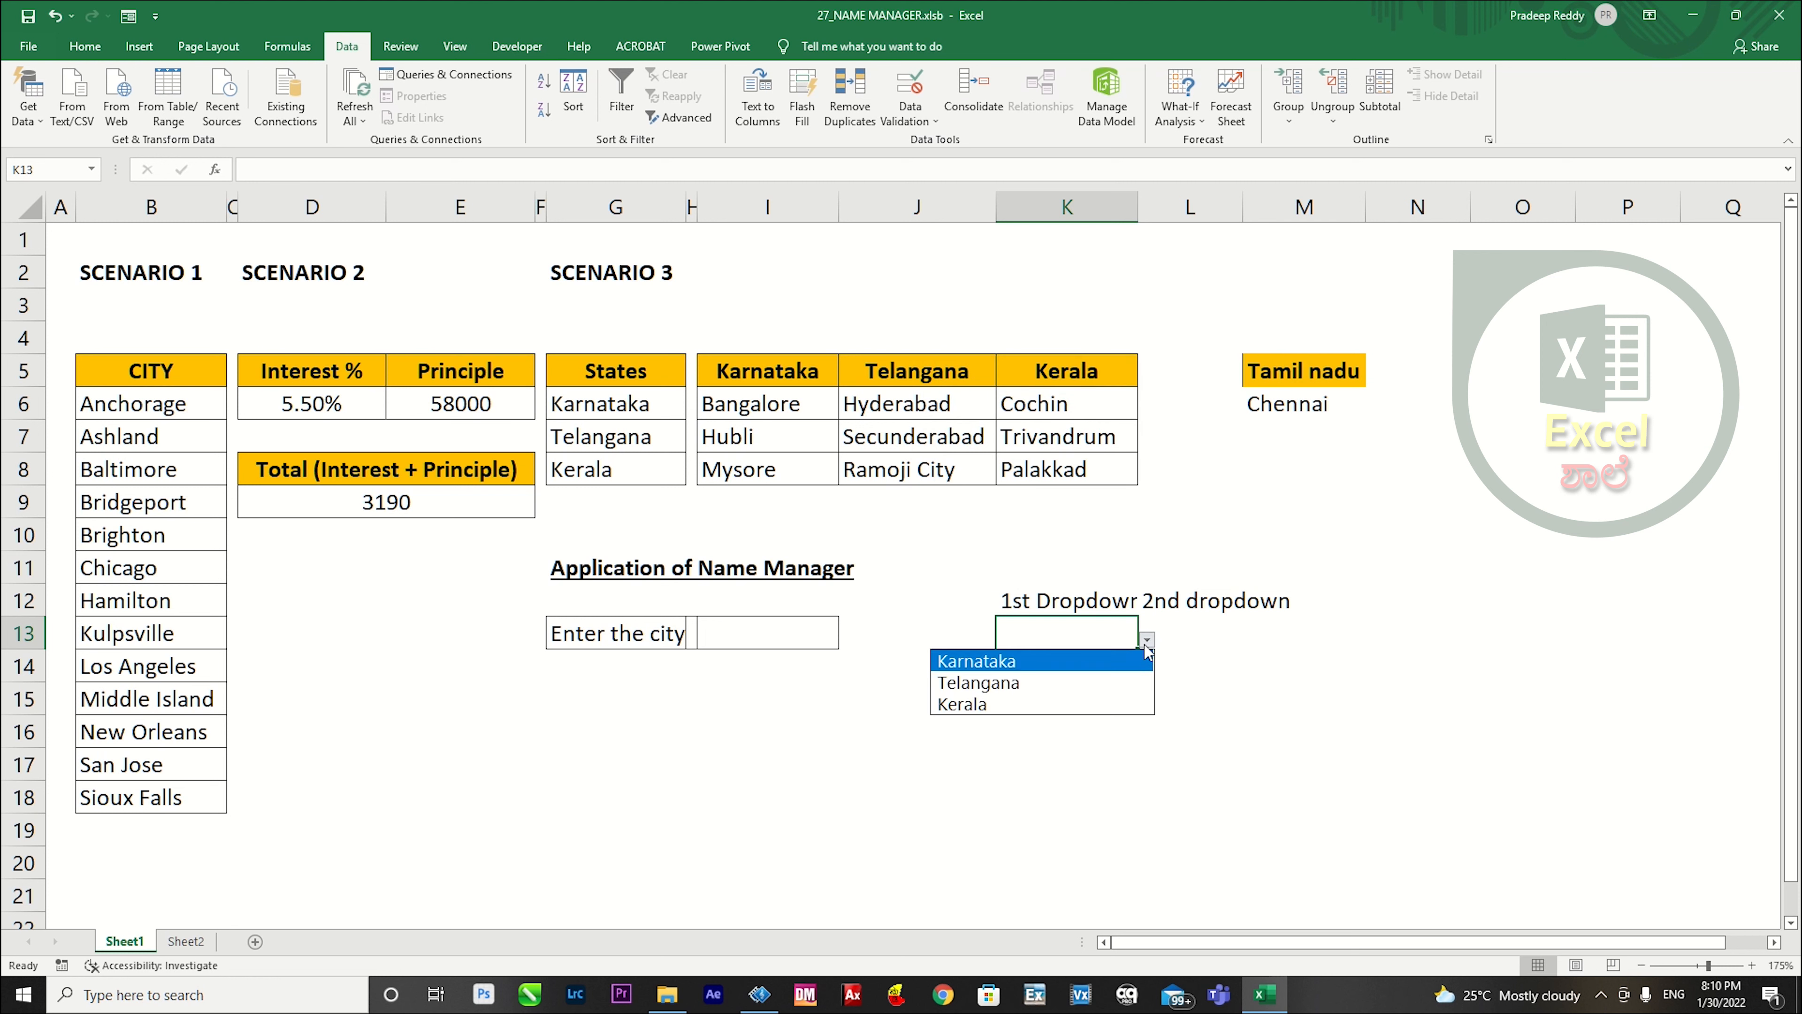
click(1109, 656)
click(1177, 632)
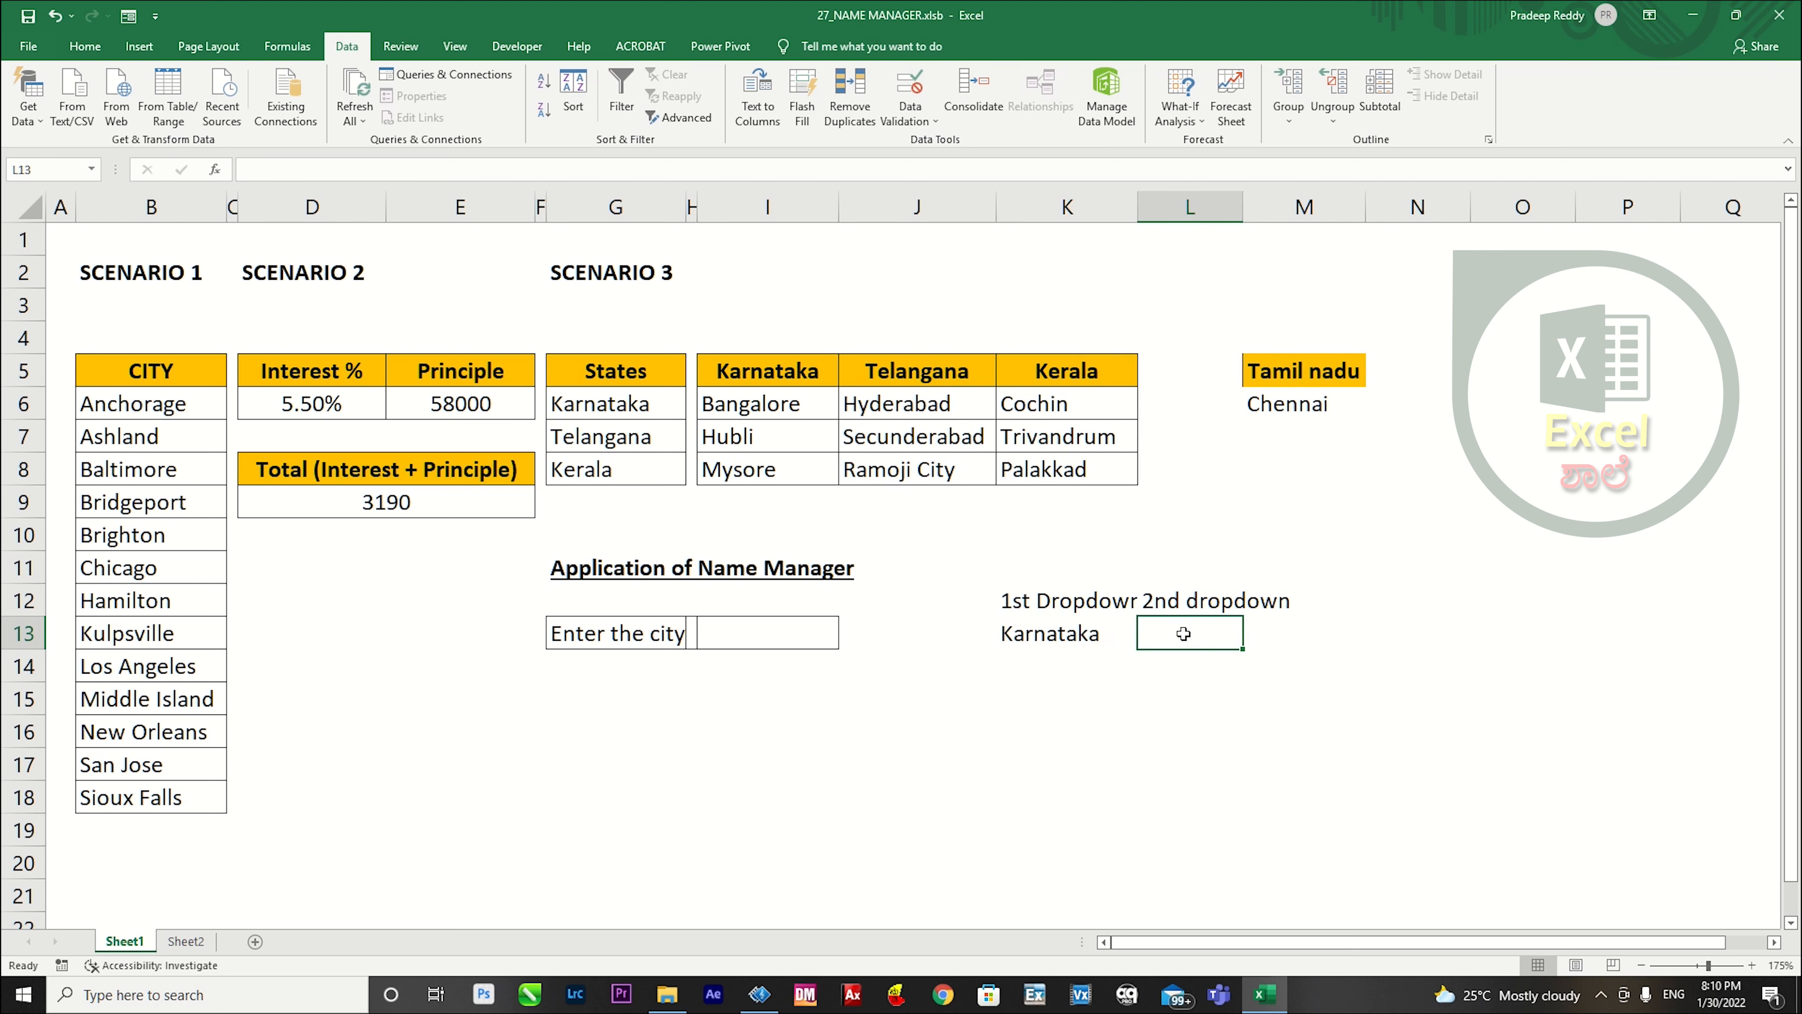
click(1090, 637)
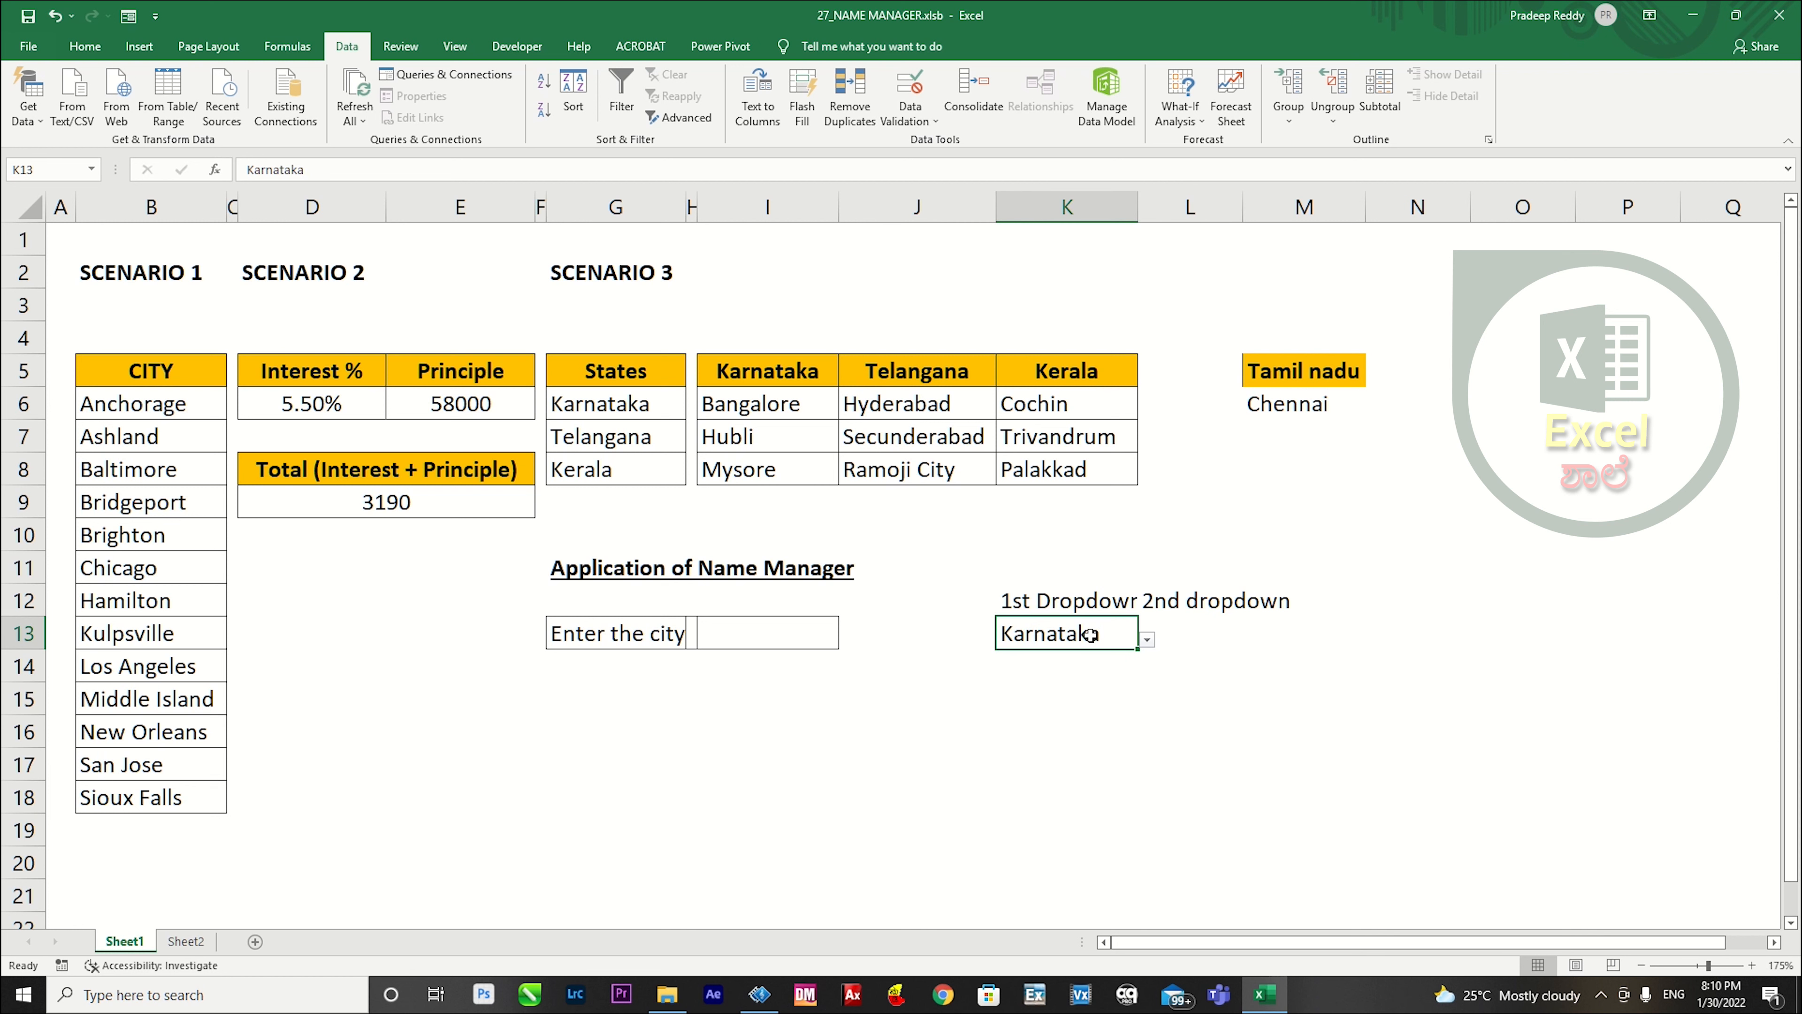
click(1175, 633)
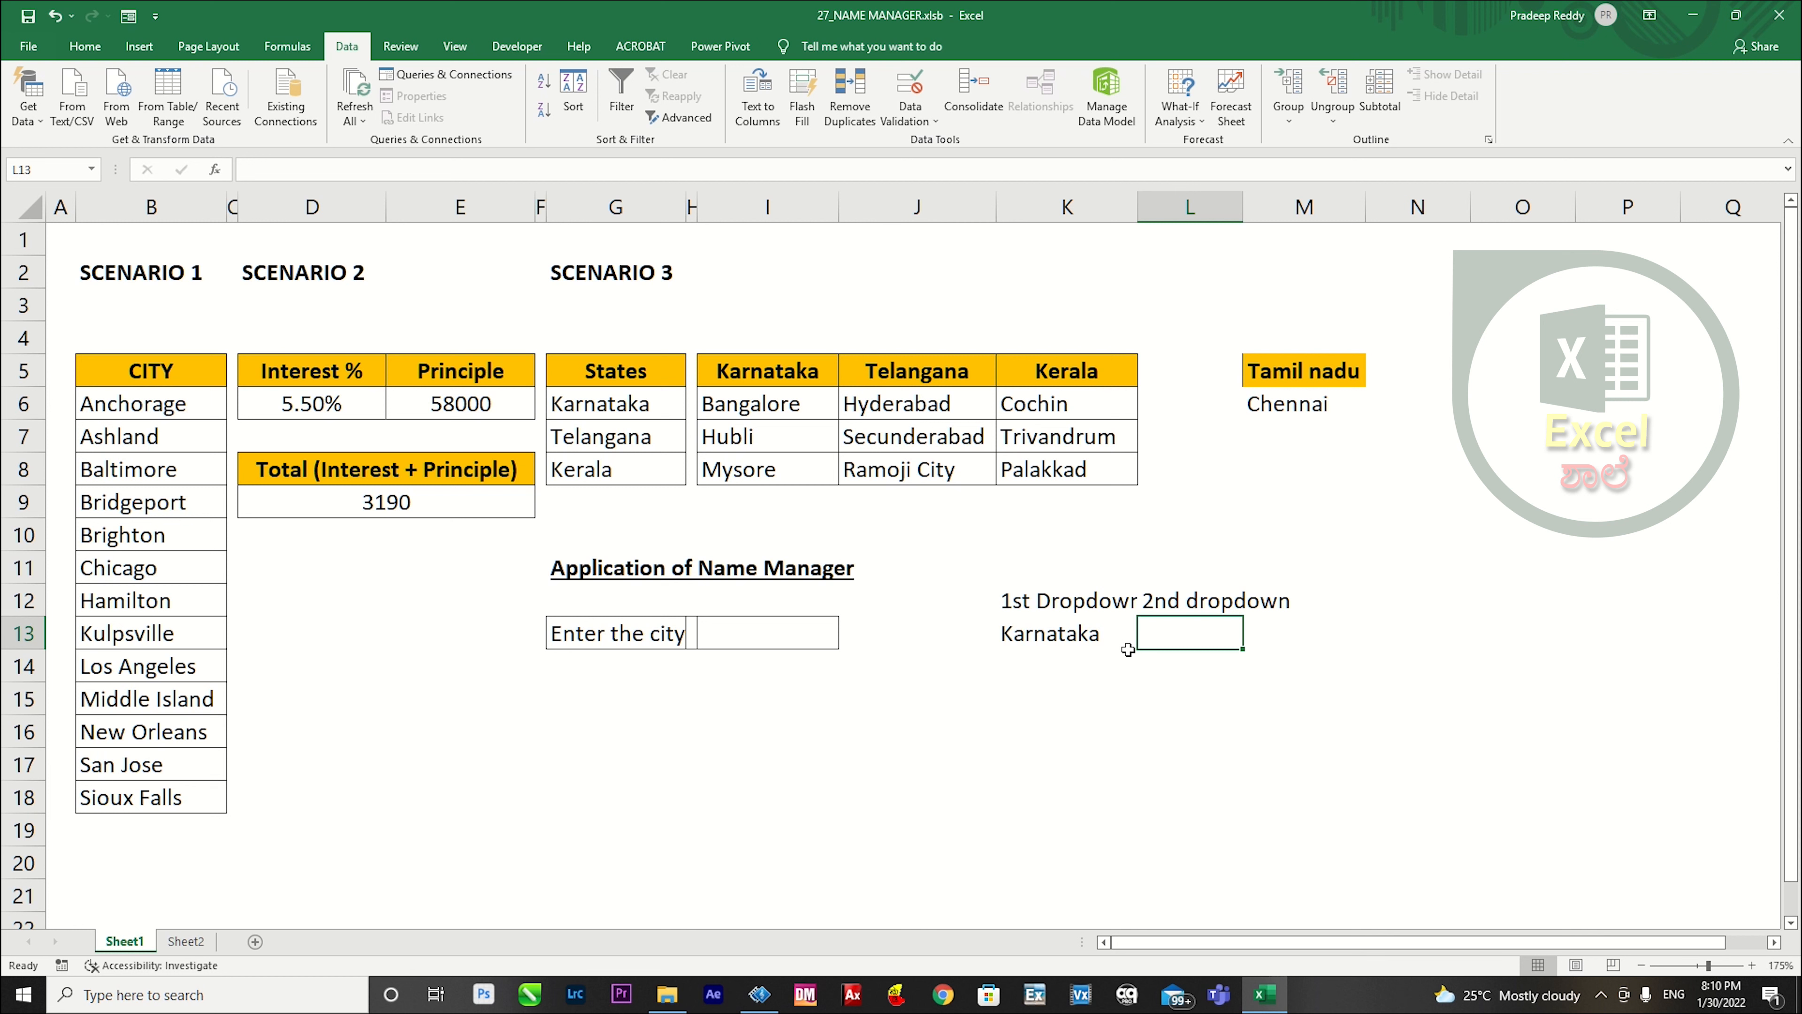
click(1091, 632)
click(1172, 634)
click(1198, 690)
Add a List data validation to L13 with the source =indirect($K$13) so its choices depend on the selected state.
click(1198, 635)
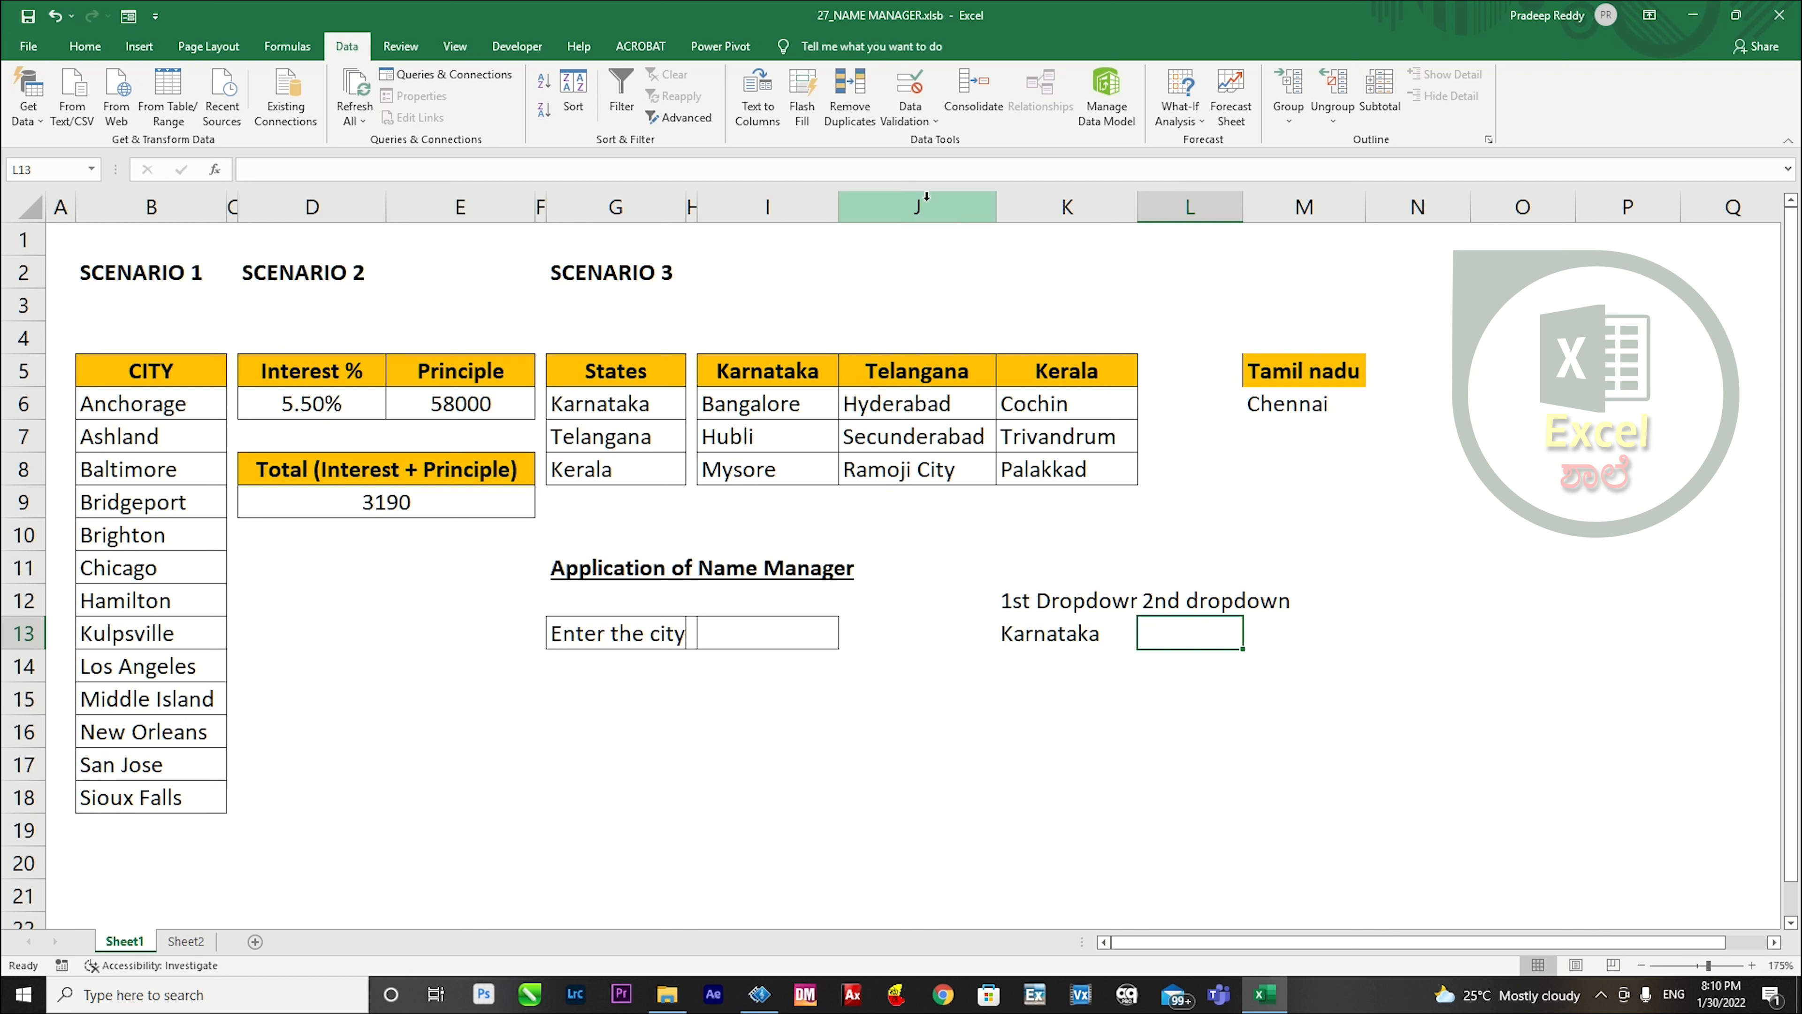
click(922, 121)
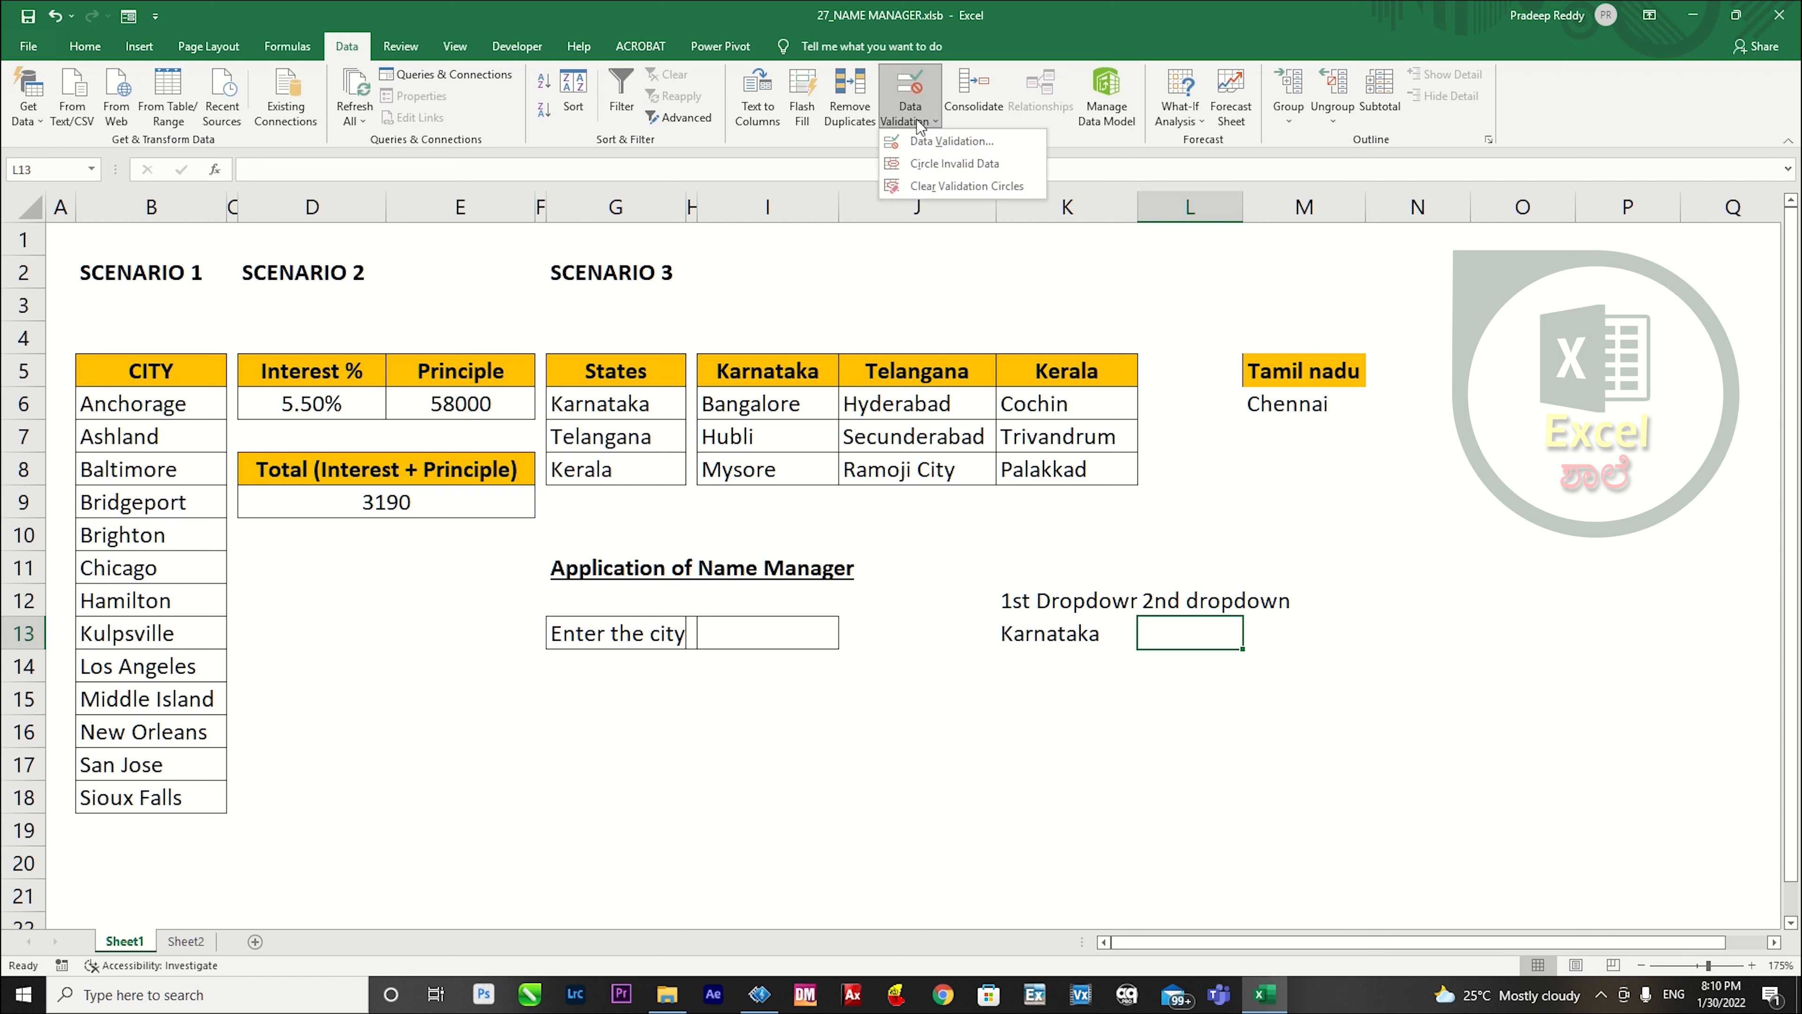
click(929, 145)
click(1024, 384)
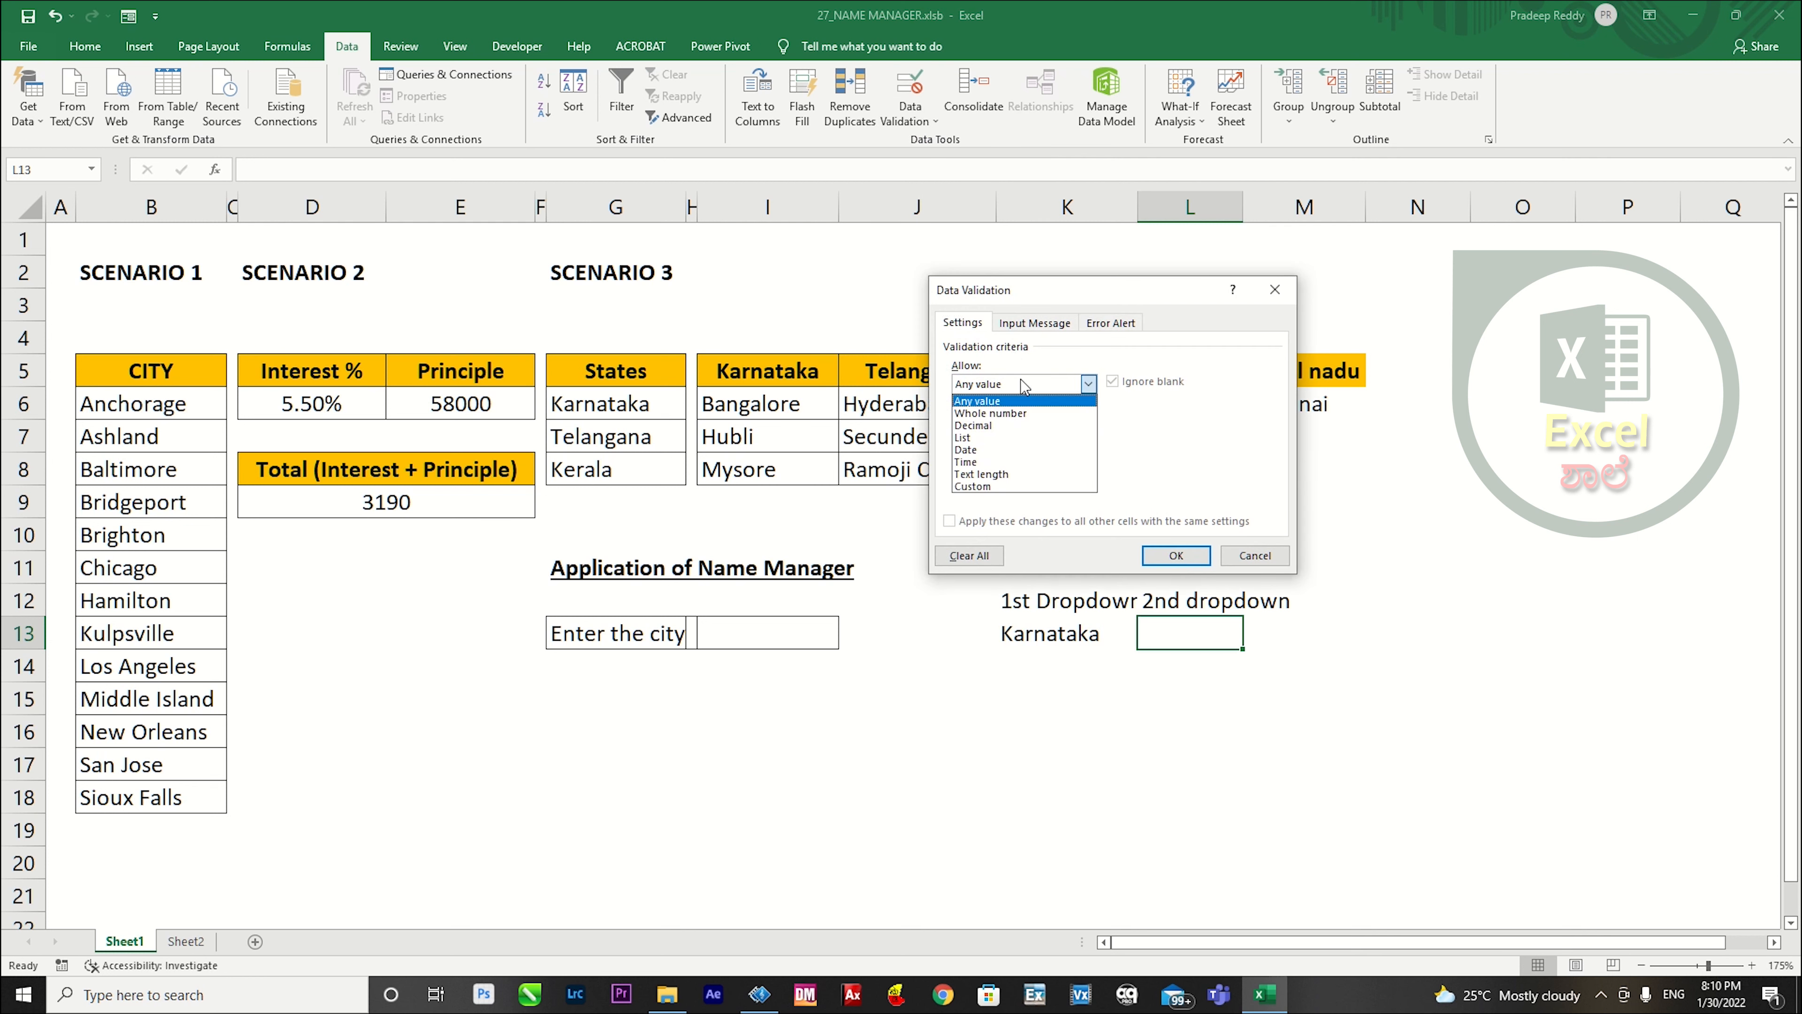
click(1019, 439)
drag(1074, 292, 642, 598)
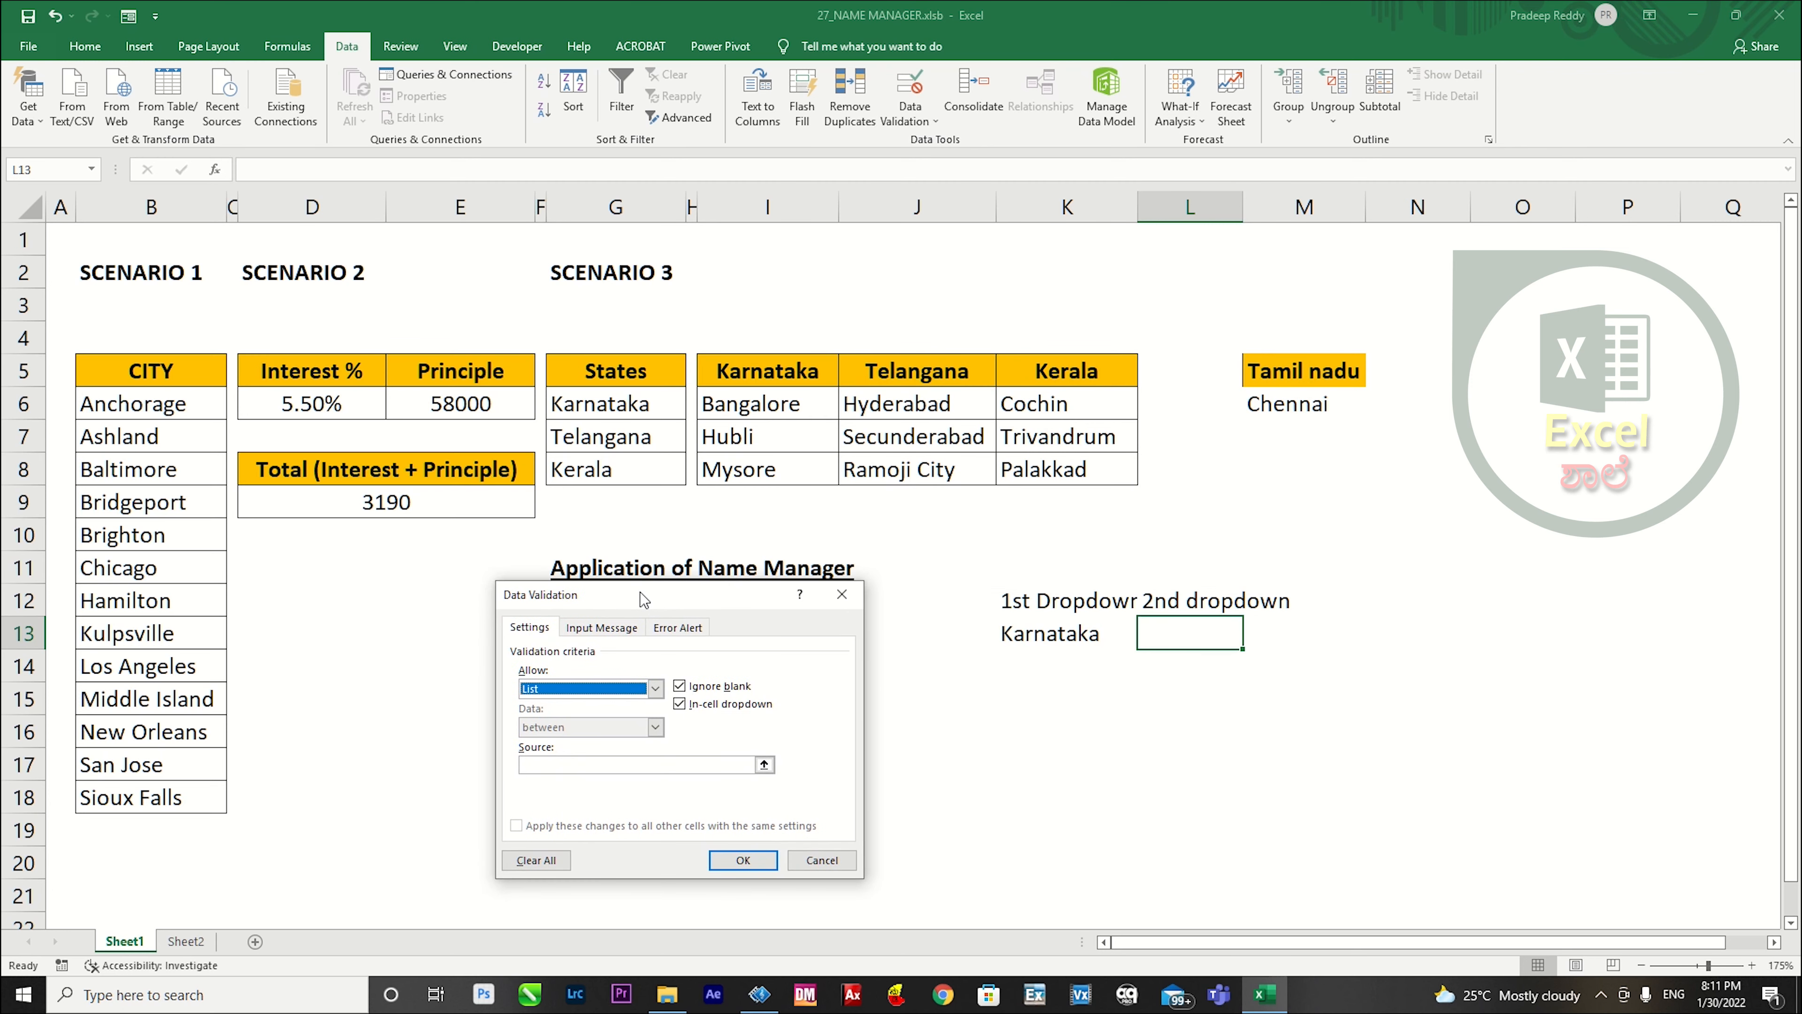
click(568, 763)
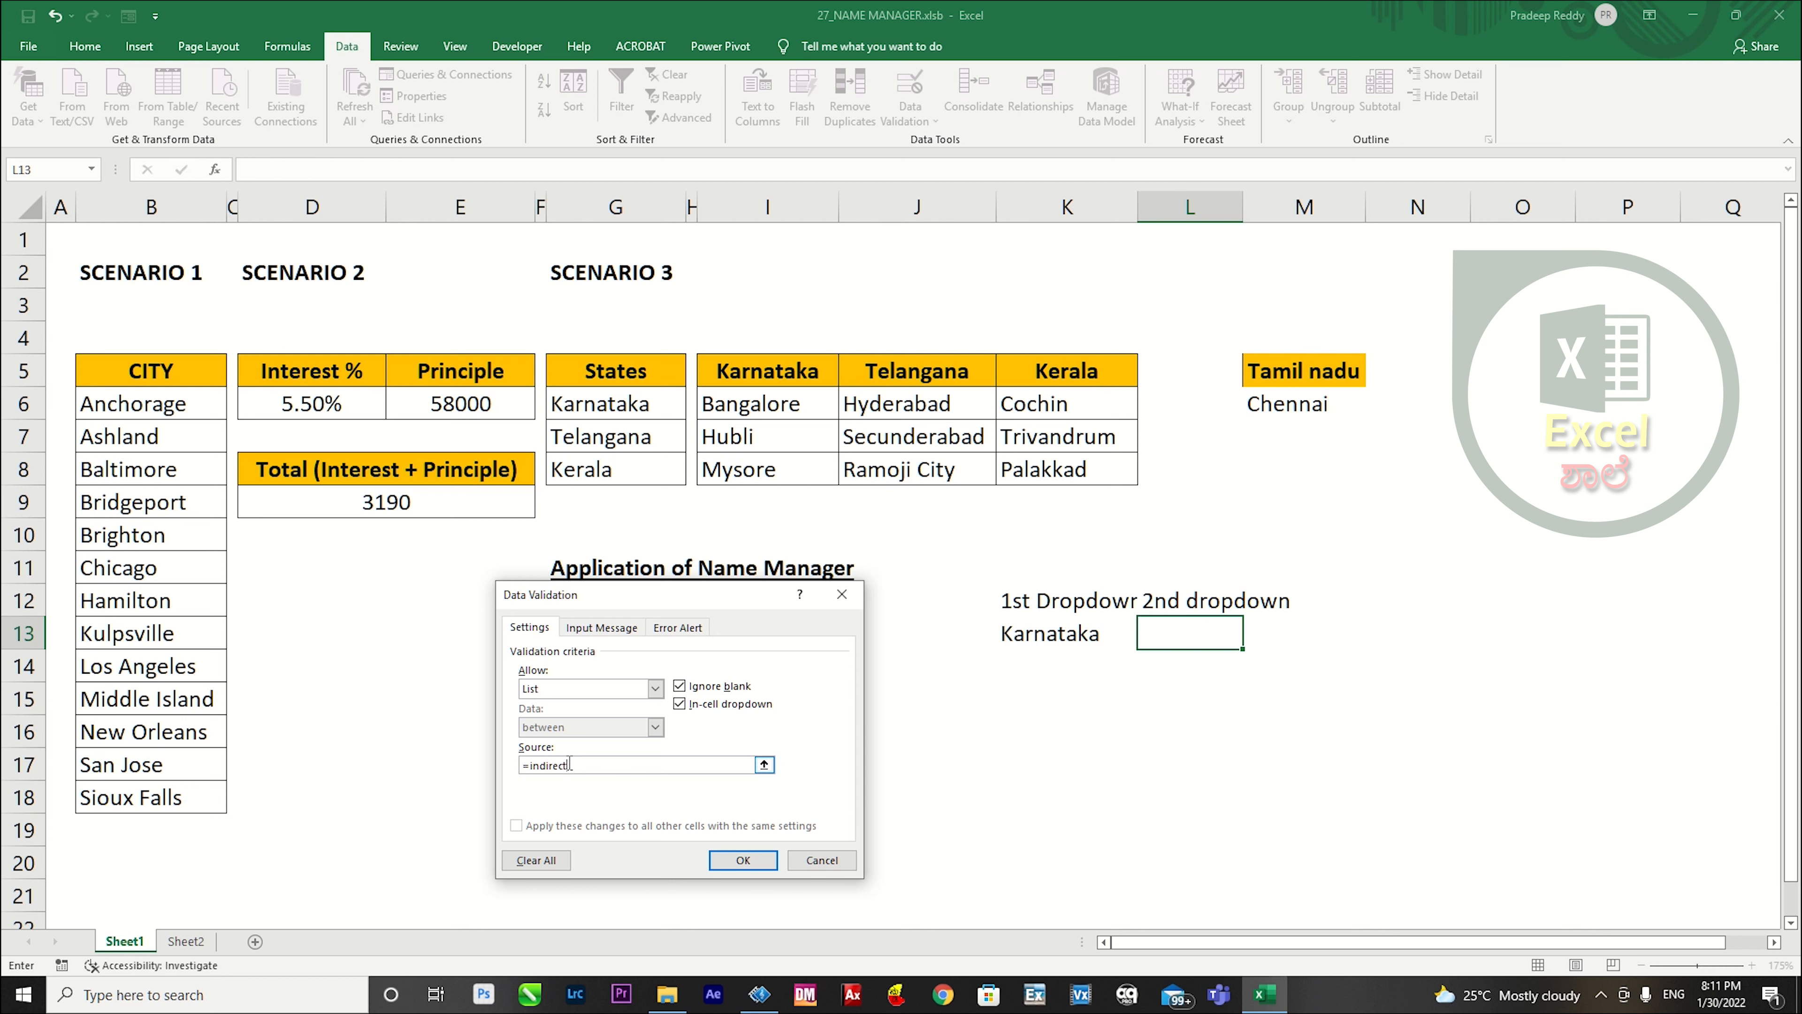
click(1037, 635)
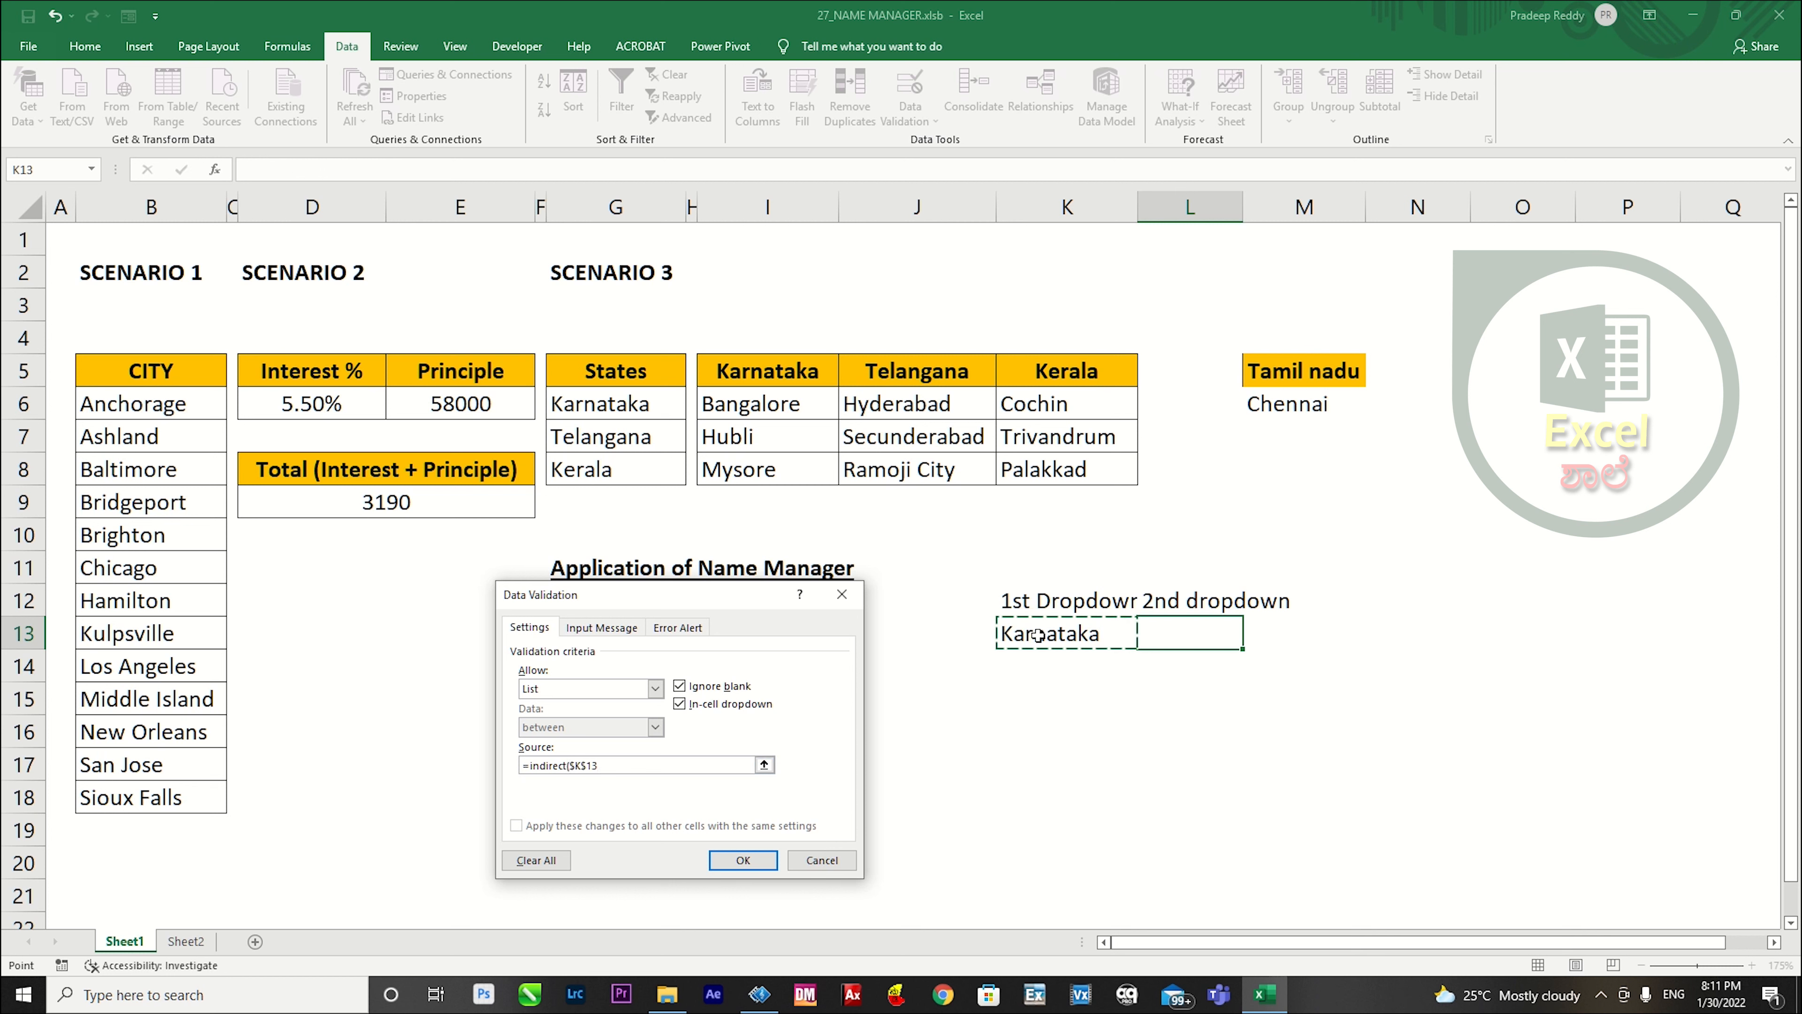
text())
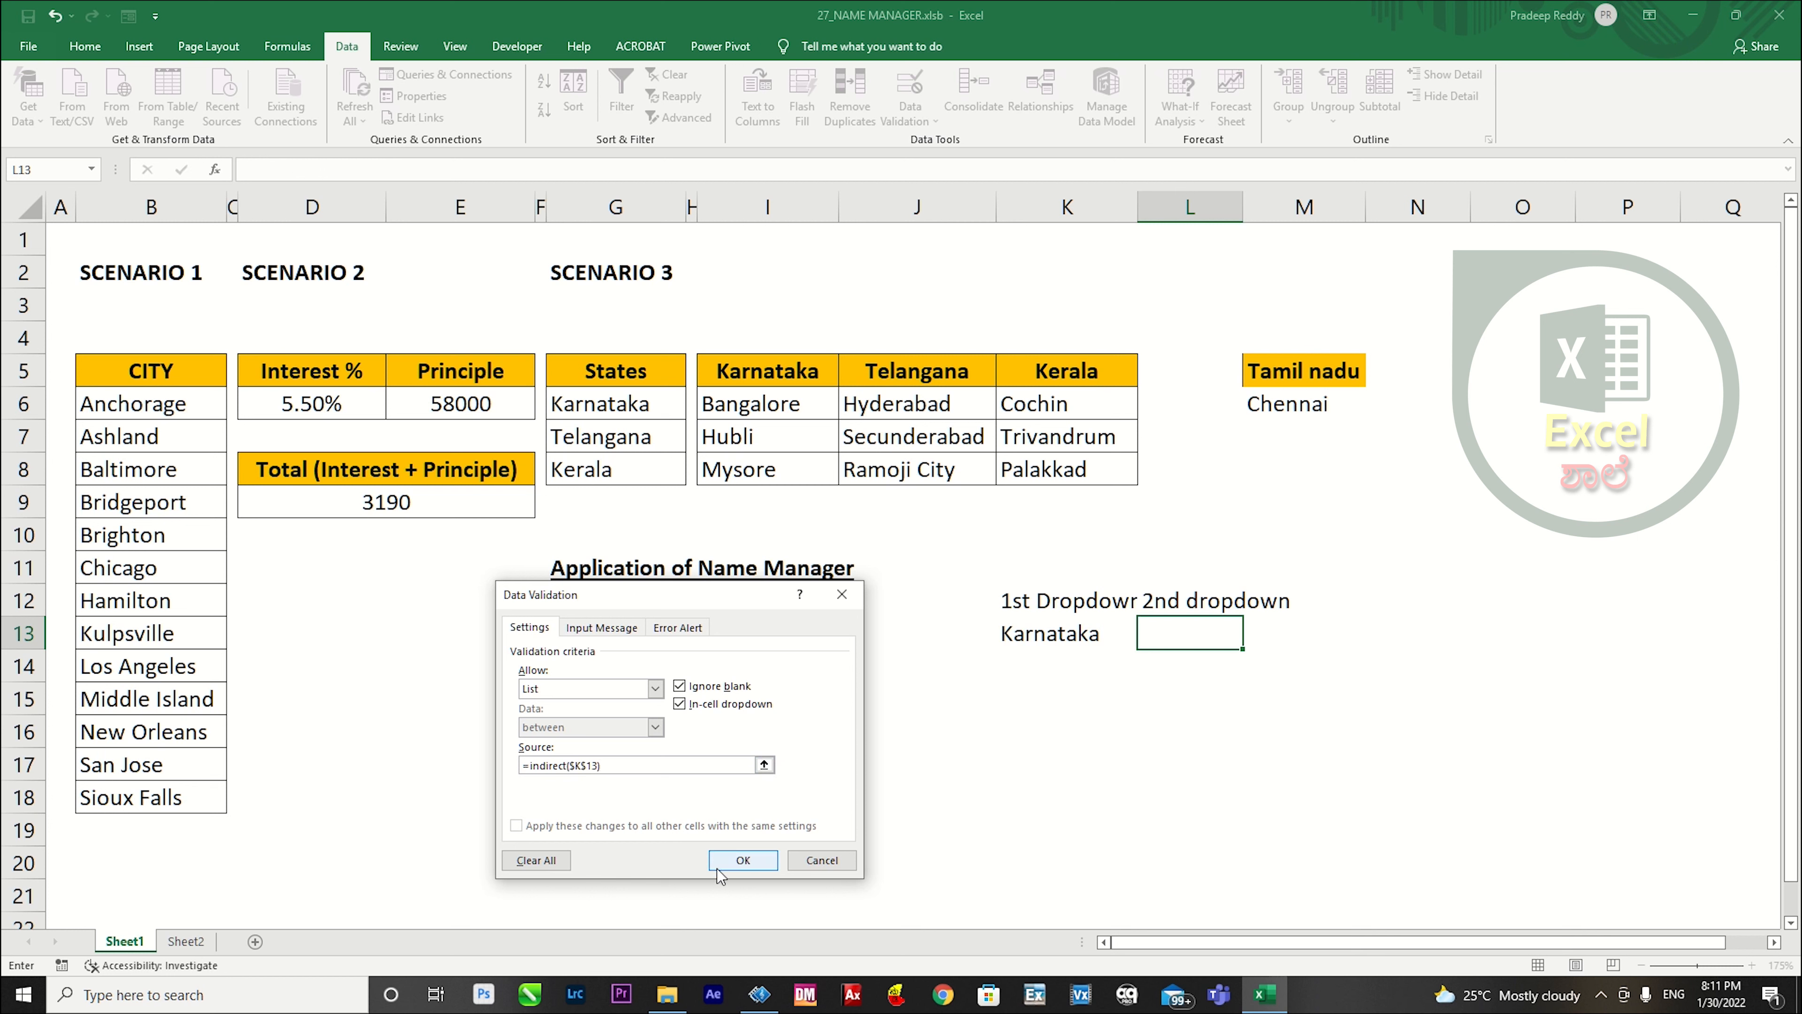
click(742, 860)
Test the dependent drop-down in L13 by choosing Hubli for Karnataka.
click(1069, 638)
click(1204, 636)
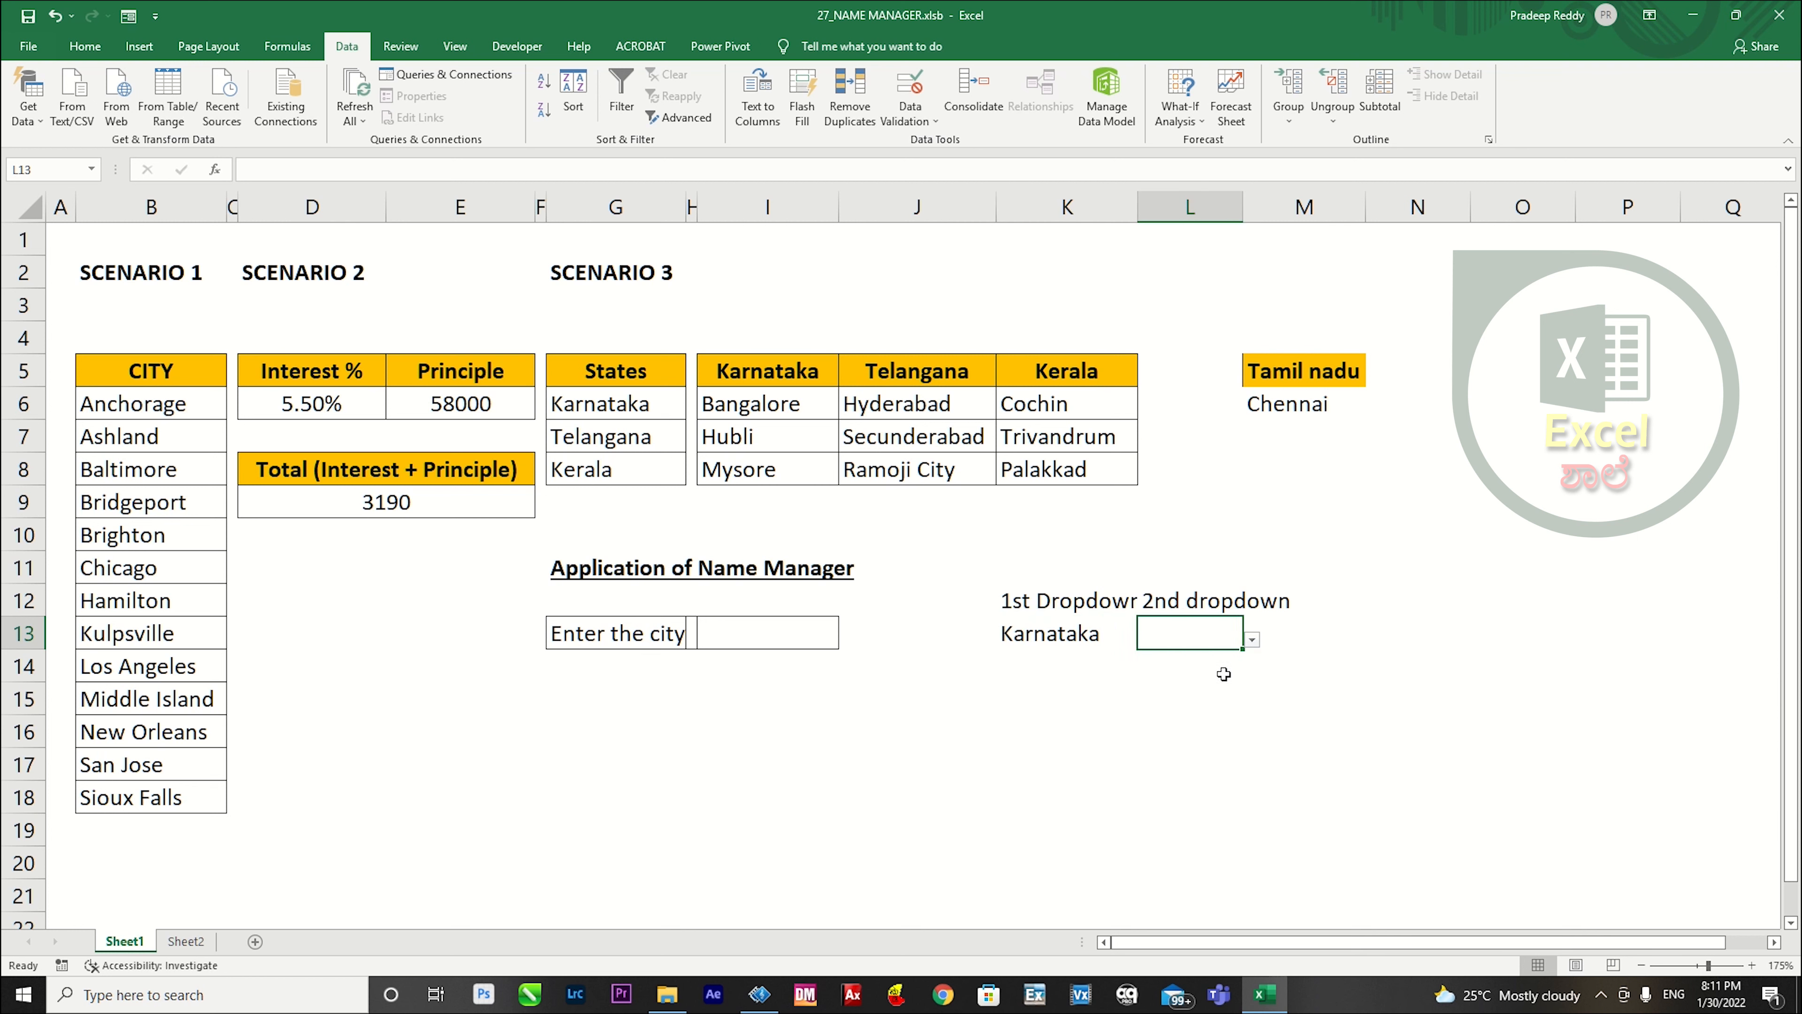
click(1252, 640)
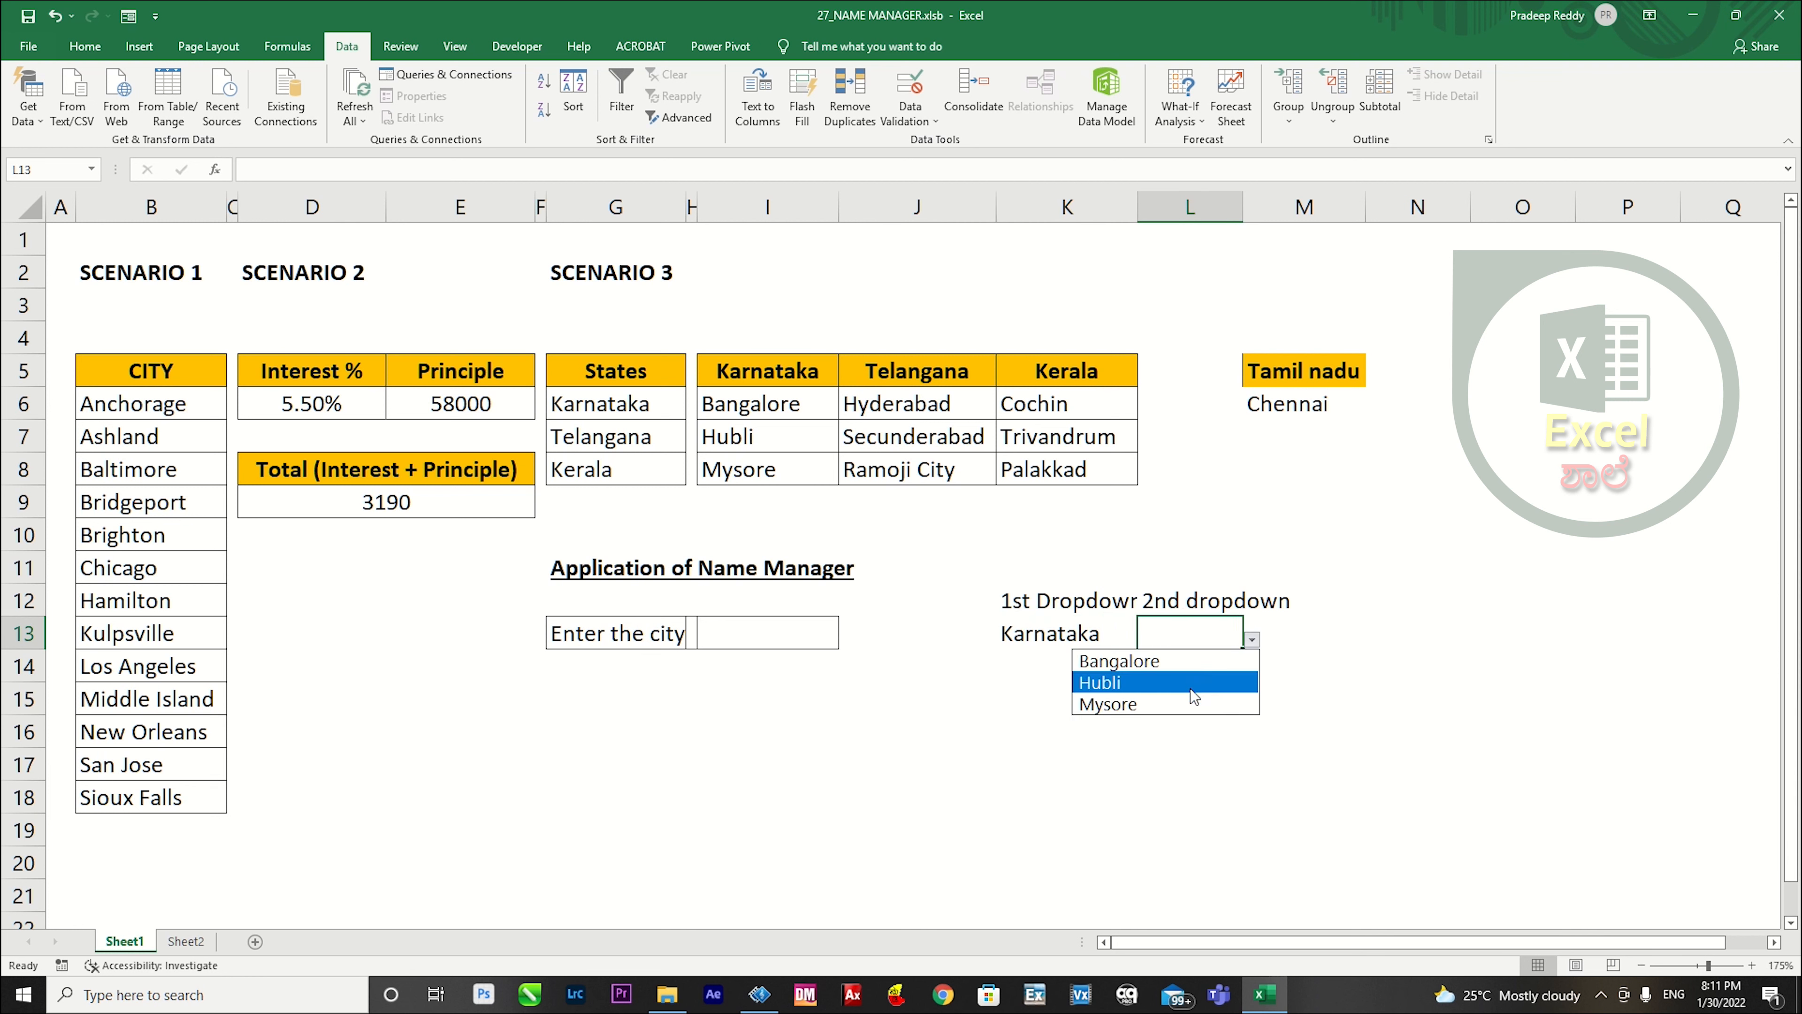
click(1172, 678)
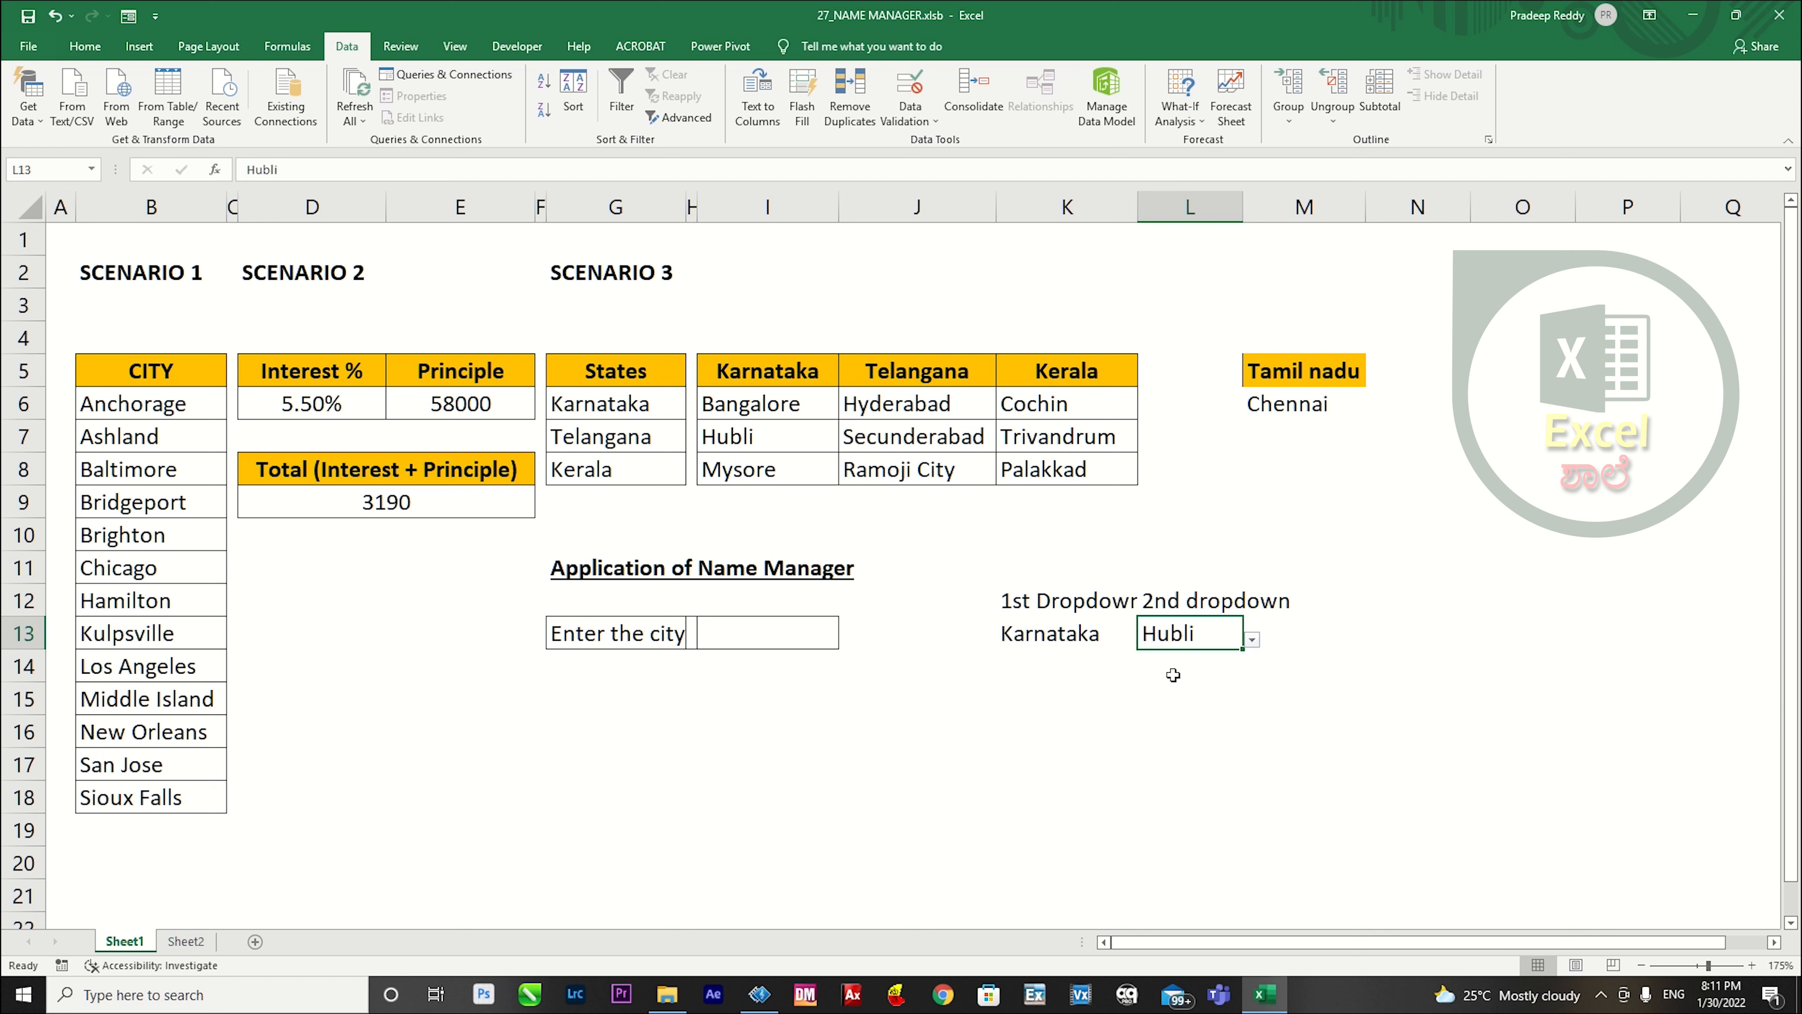
Change the state in K13 to Telangana and choose Ramoji City from the dependent drop-down in L13.
click(1073, 630)
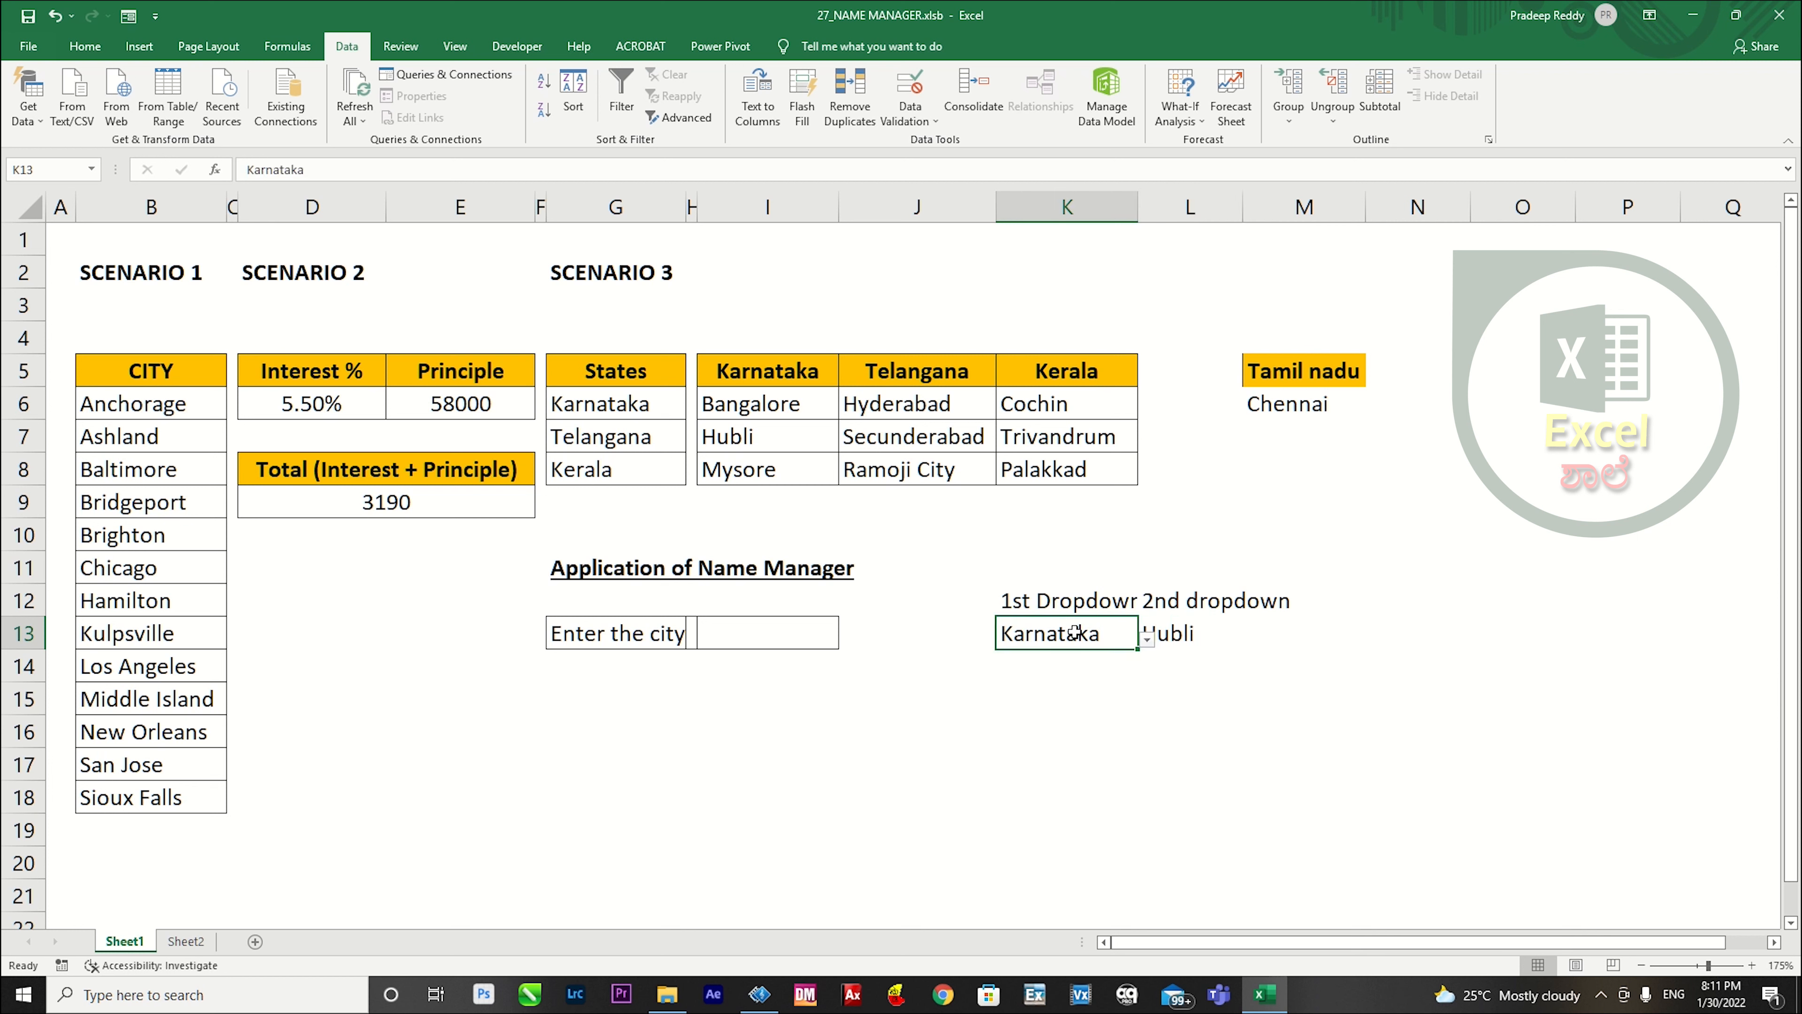
click(1146, 640)
click(1067, 683)
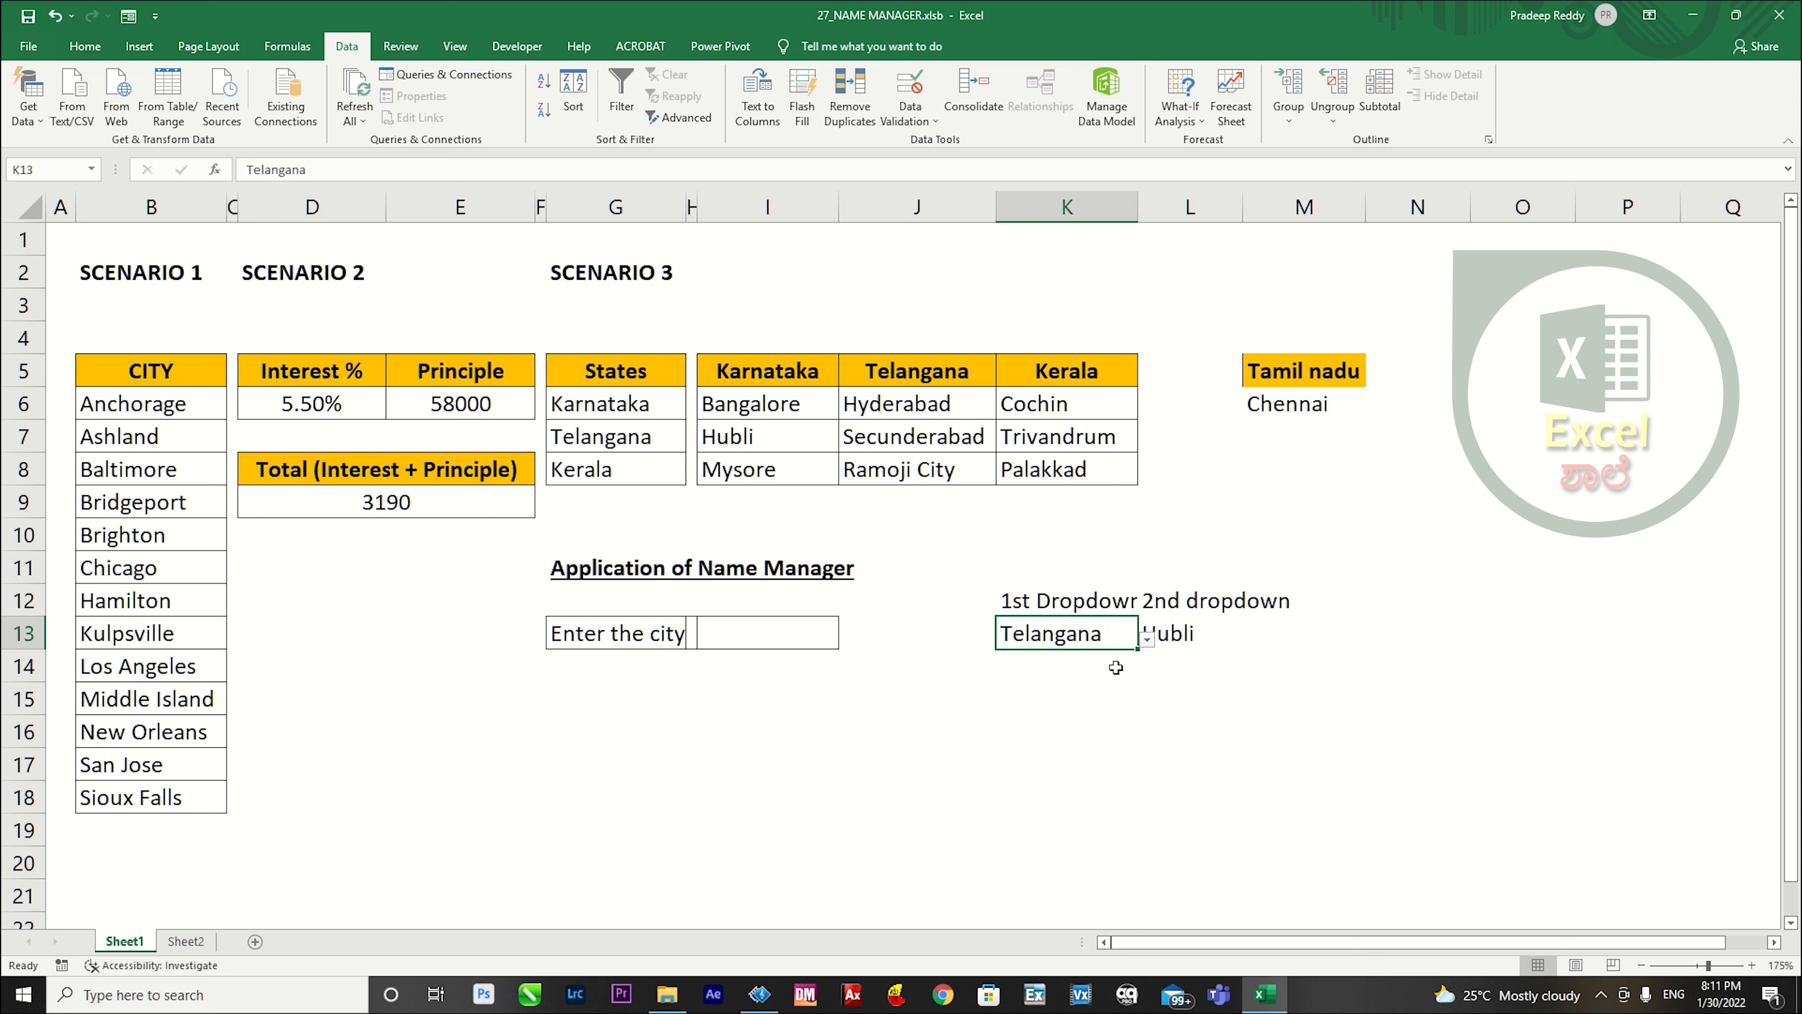
click(1170, 641)
click(1252, 642)
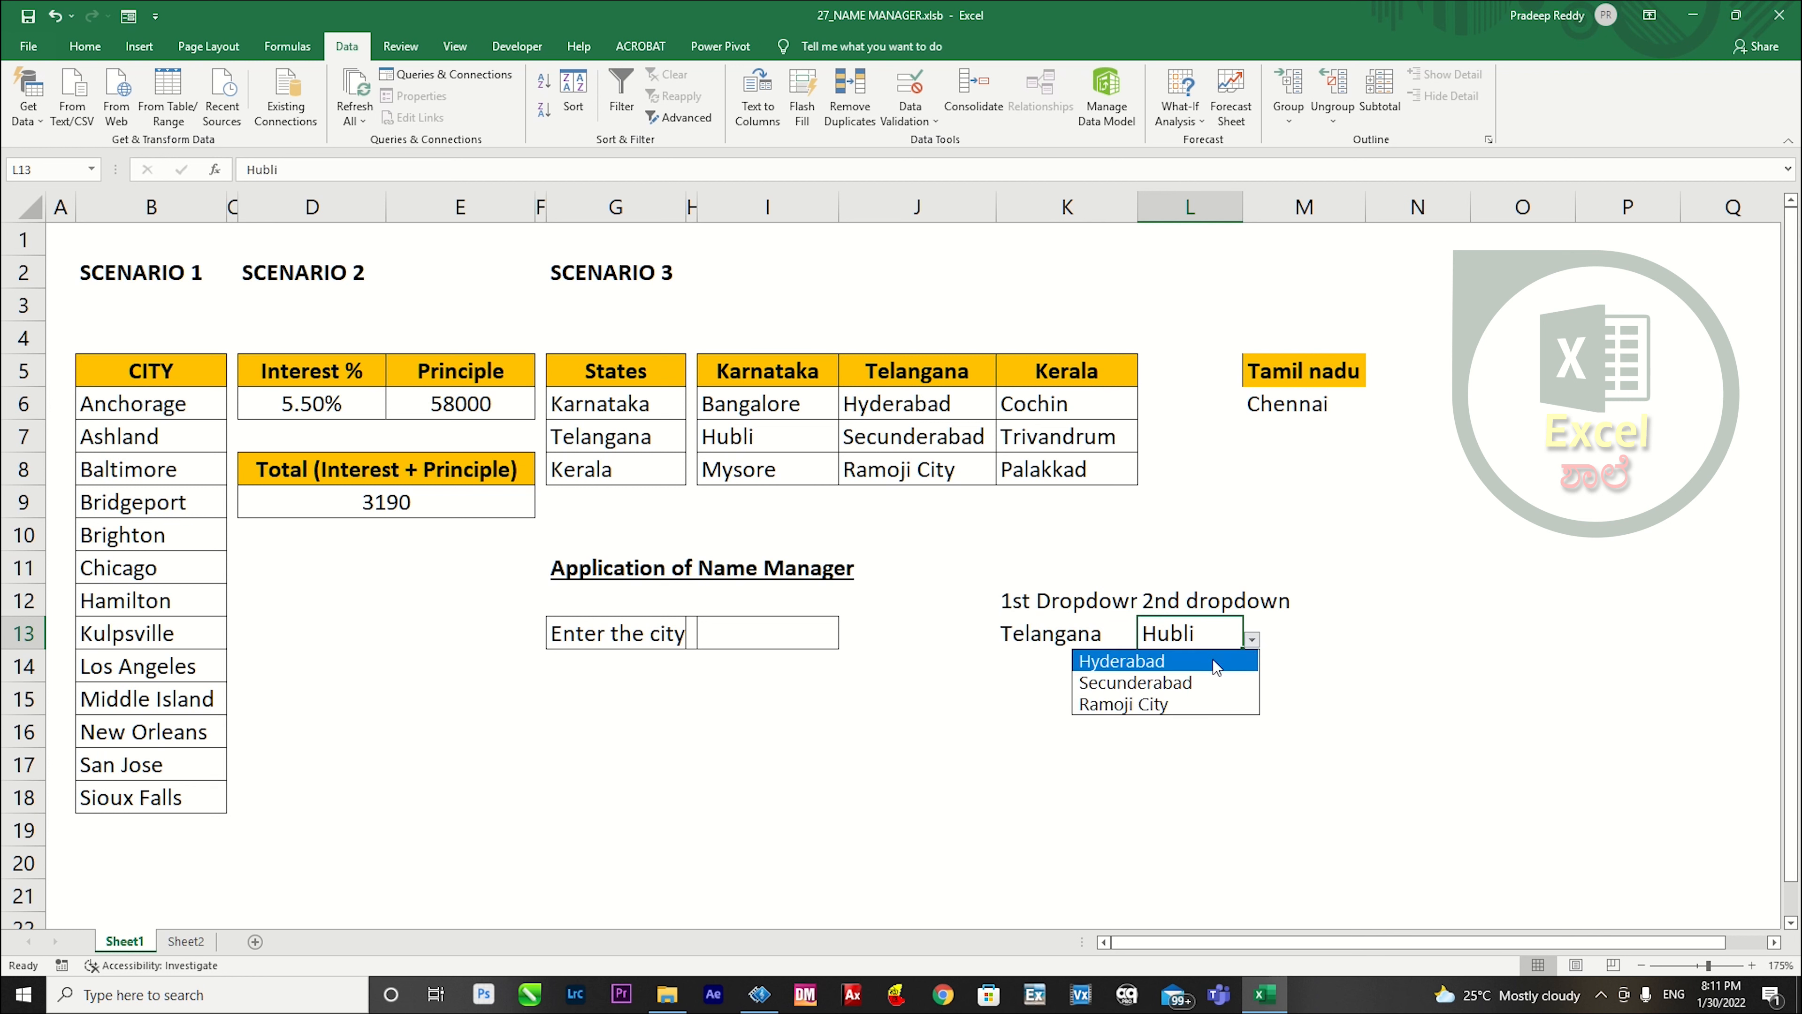
click(1206, 704)
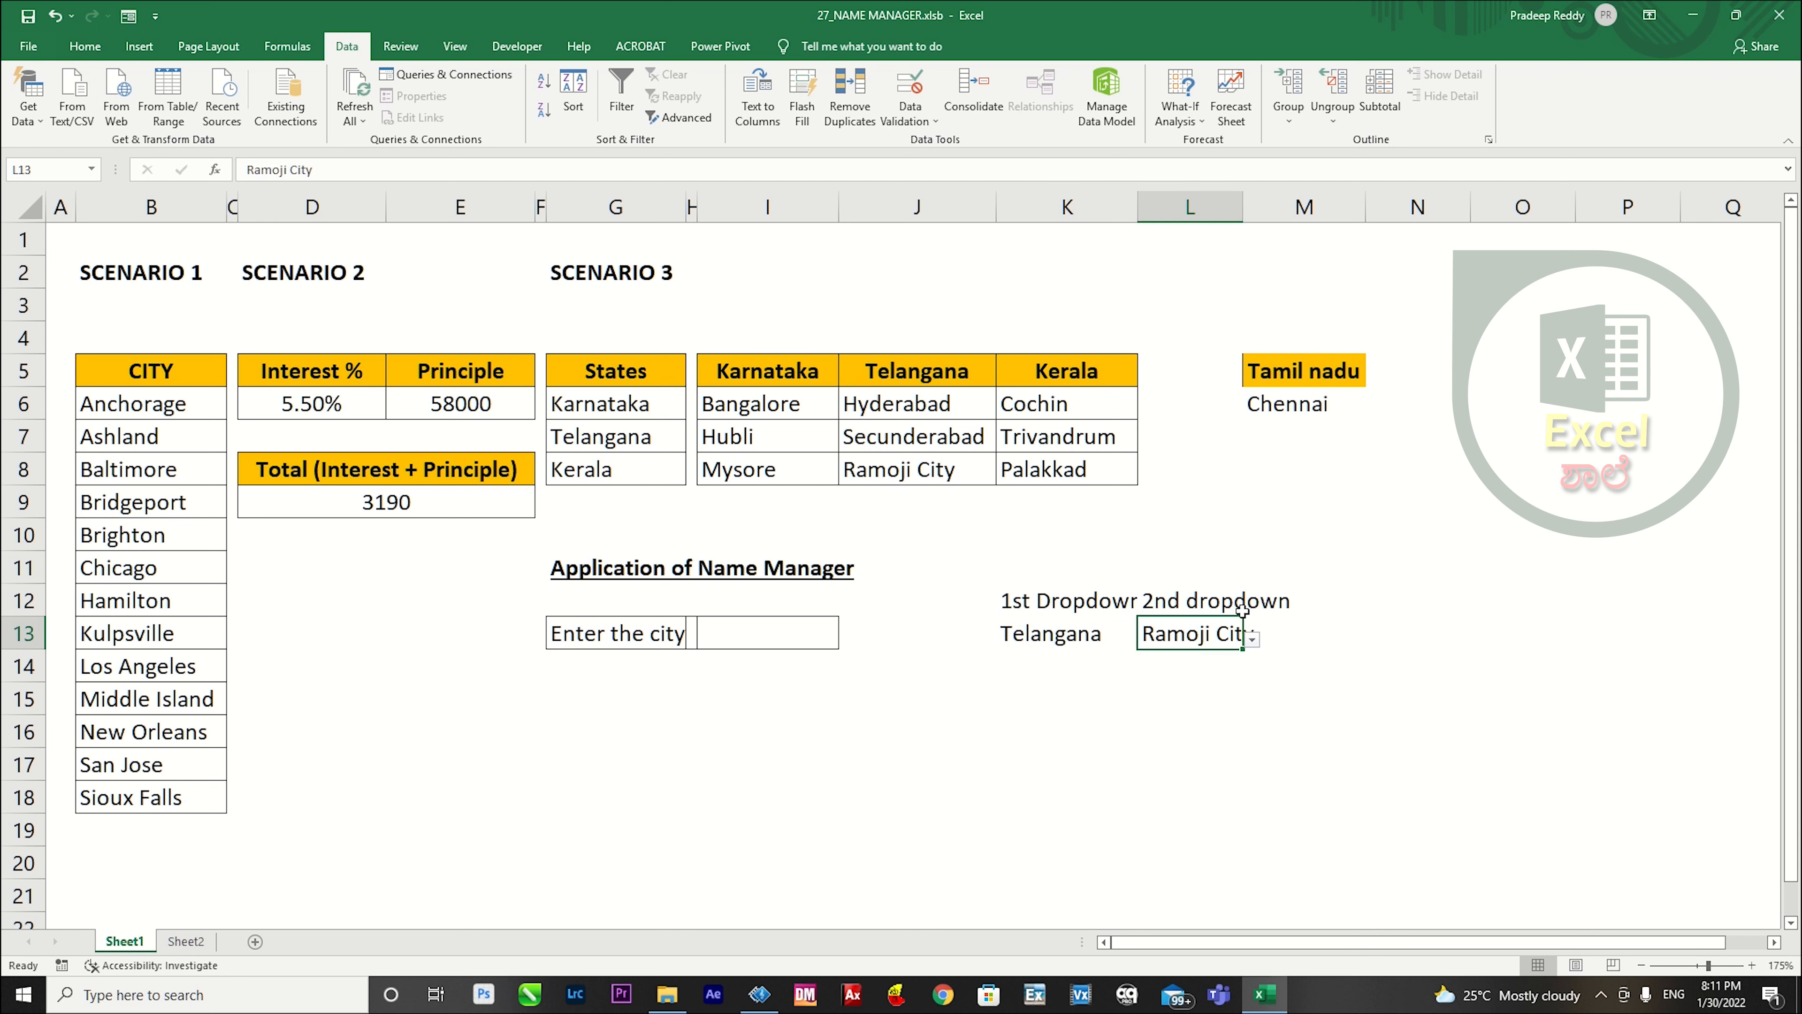
Widen column L so the second drop-down's heading and selected city fit.
drag(1242, 207, 1293, 207)
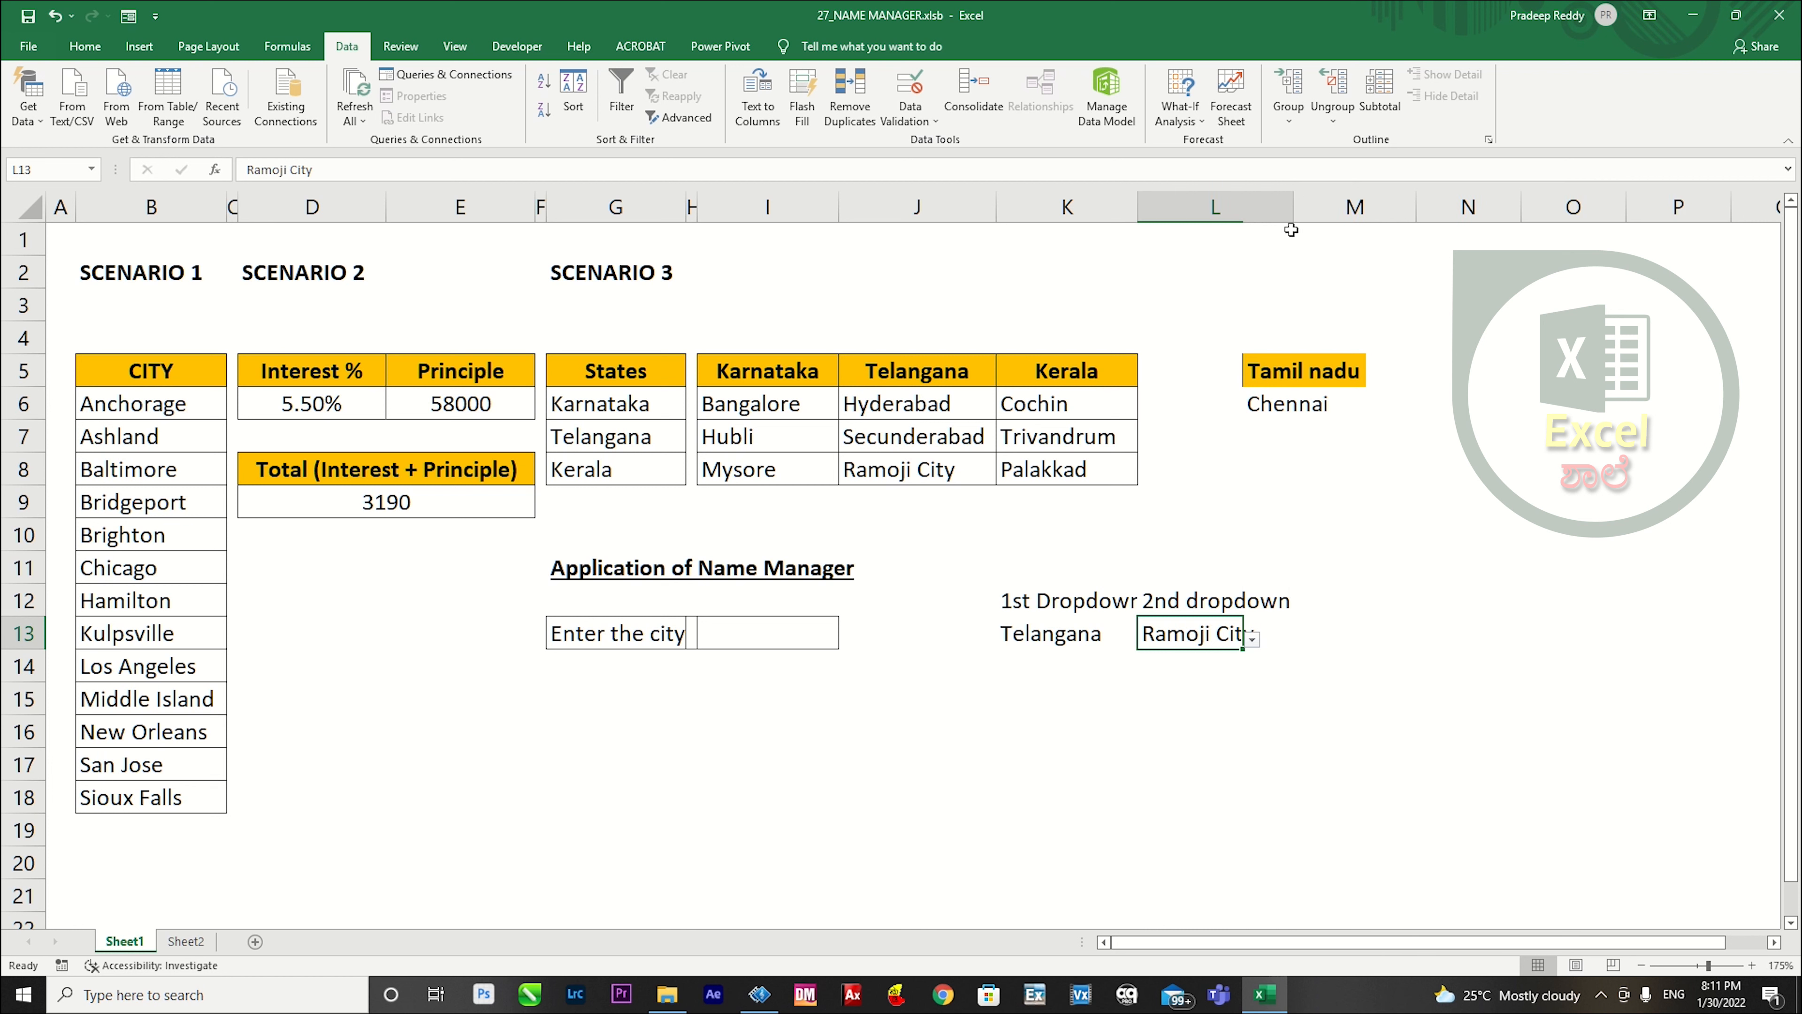
click(1391, 770)
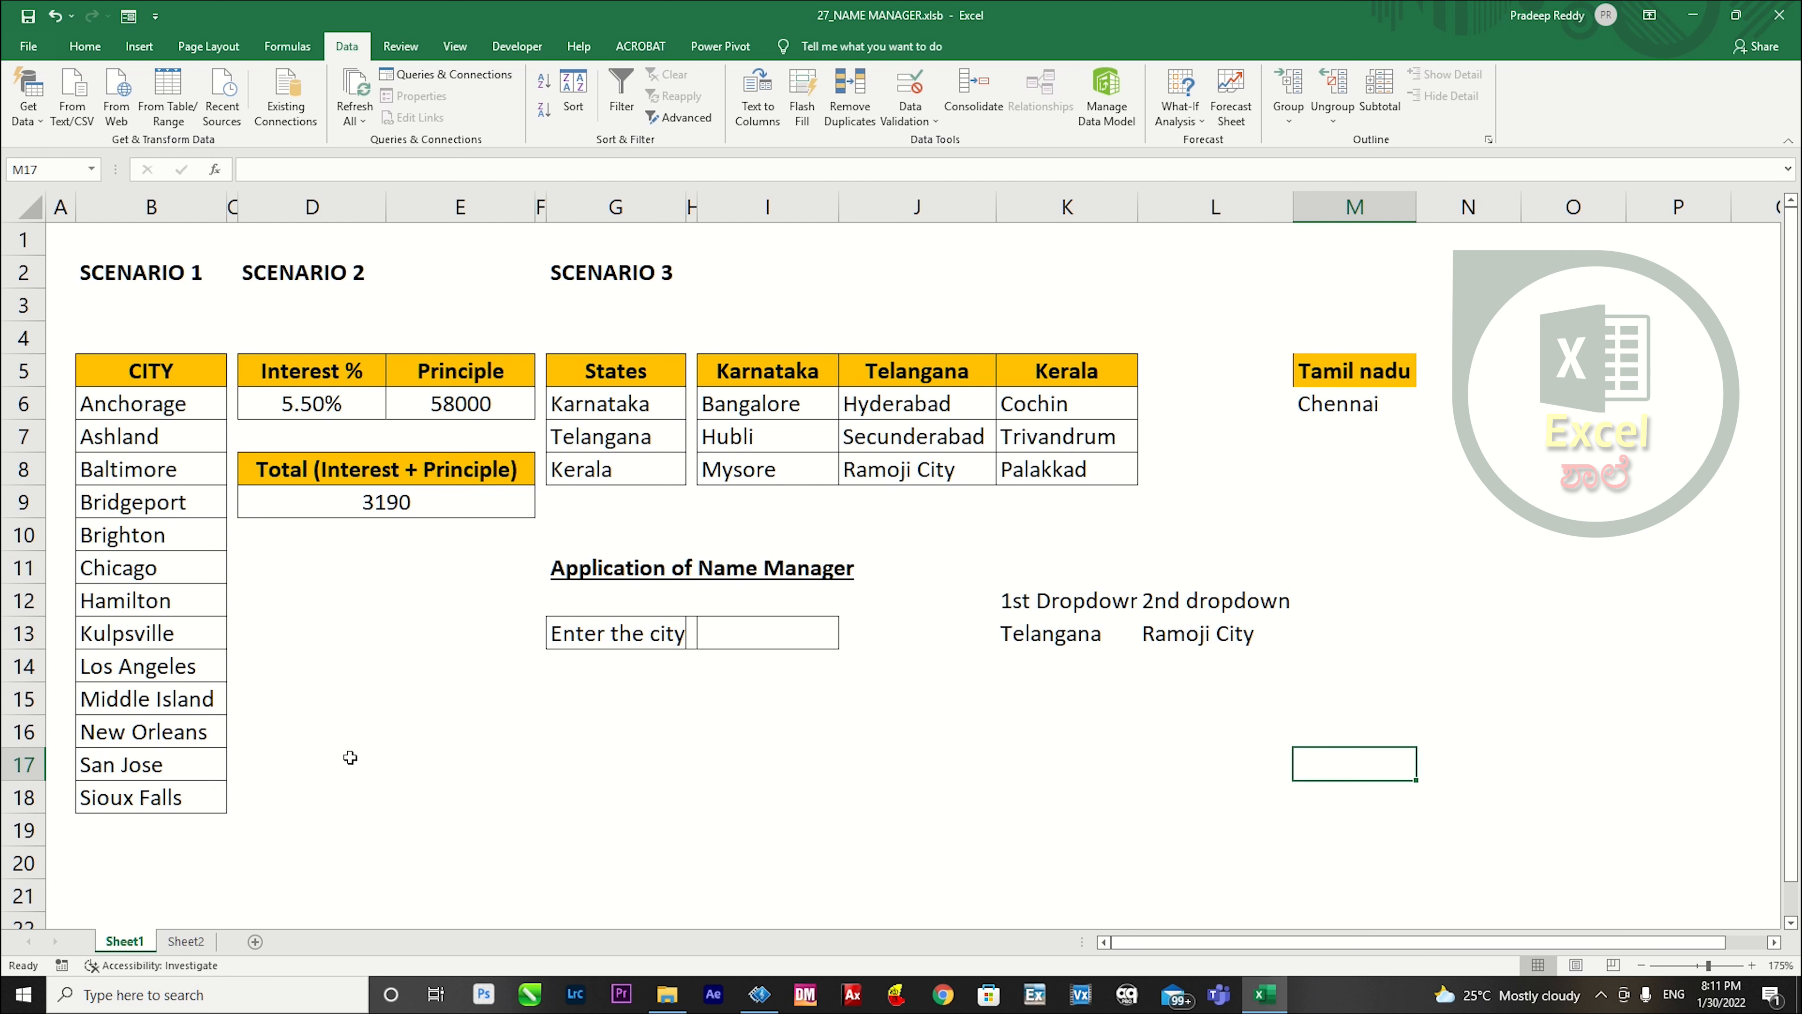
Review the cities covered by the CITY named range in B6:B18 and the header above them.
drag(178, 406, 179, 799)
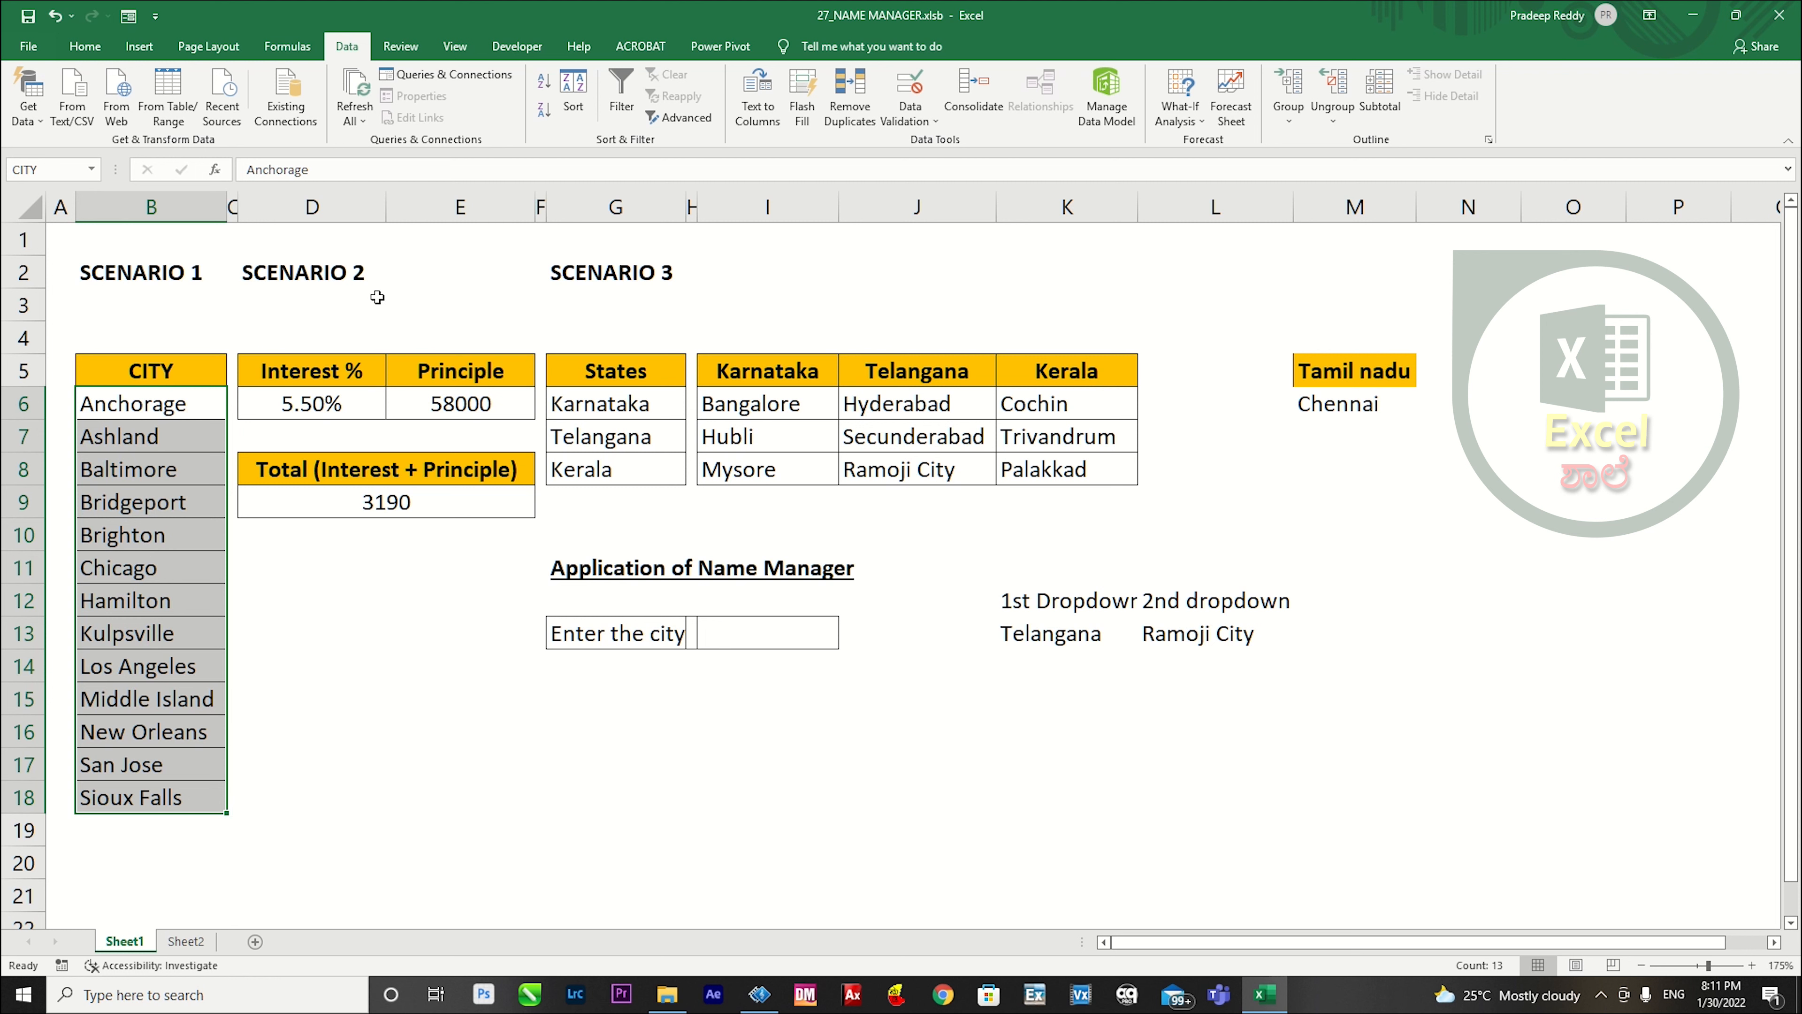
drag(173, 403, 184, 794)
drag(178, 372, 193, 818)
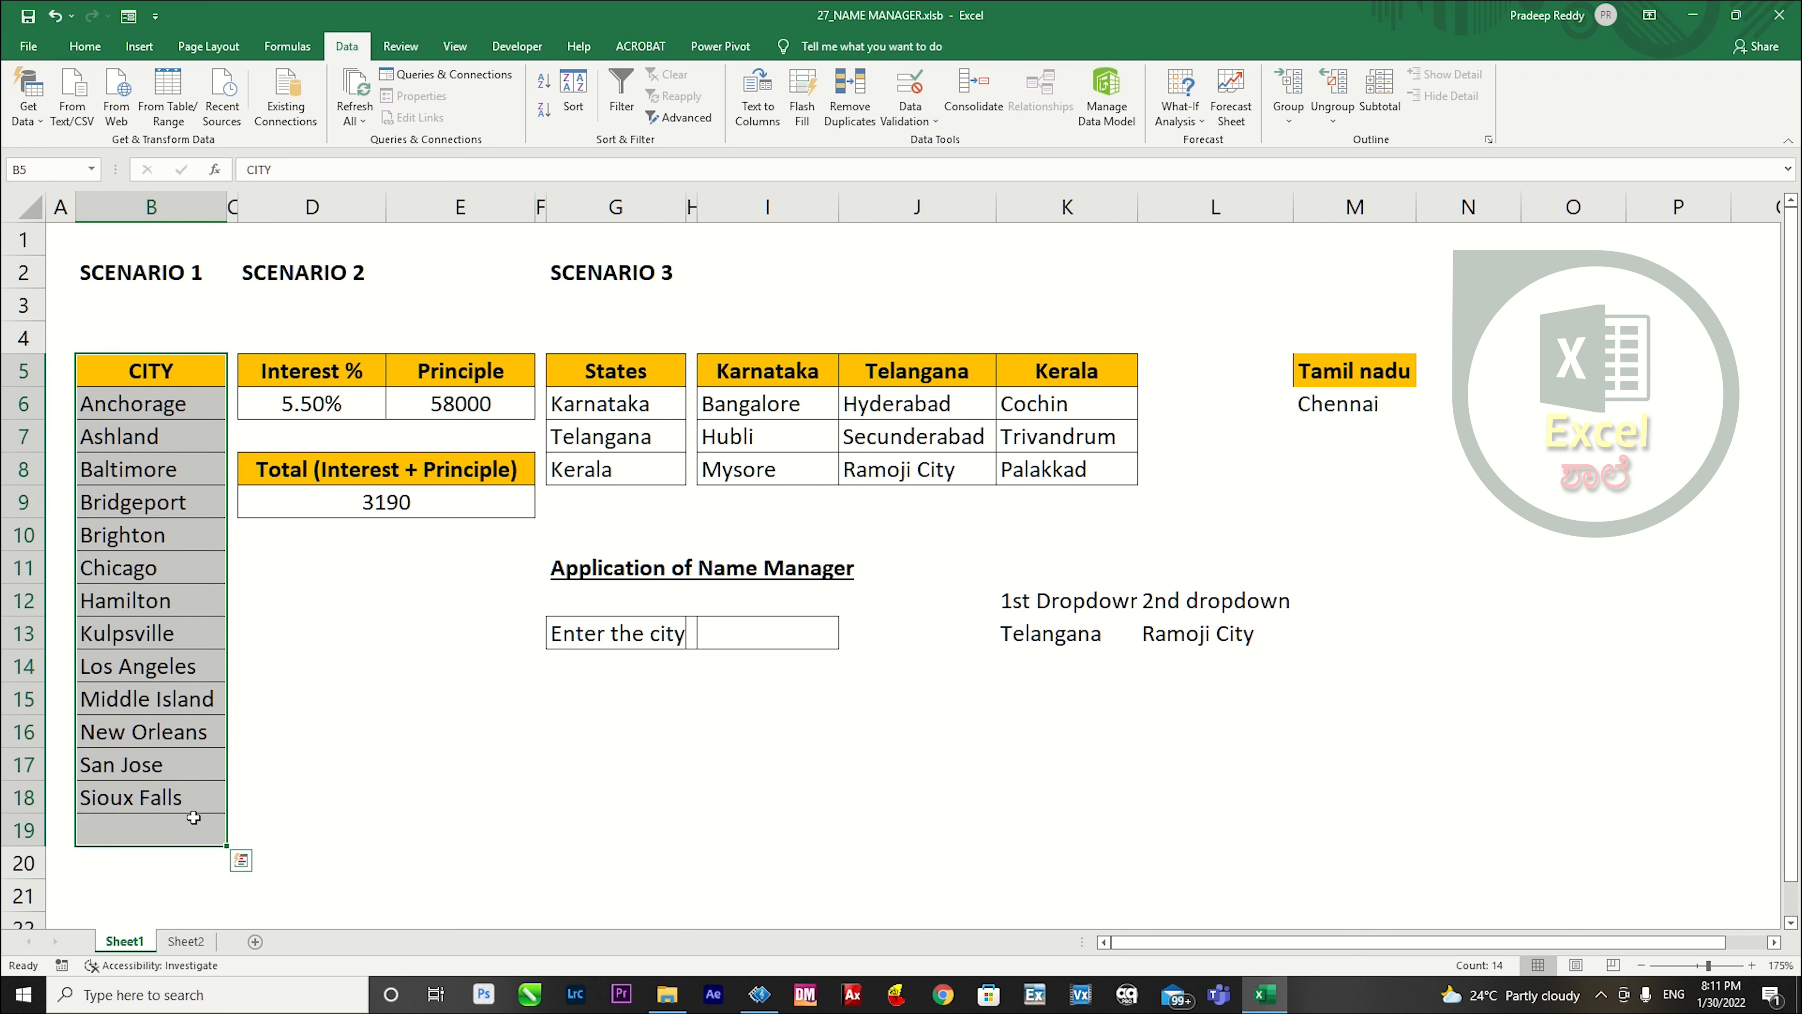
click(376, 622)
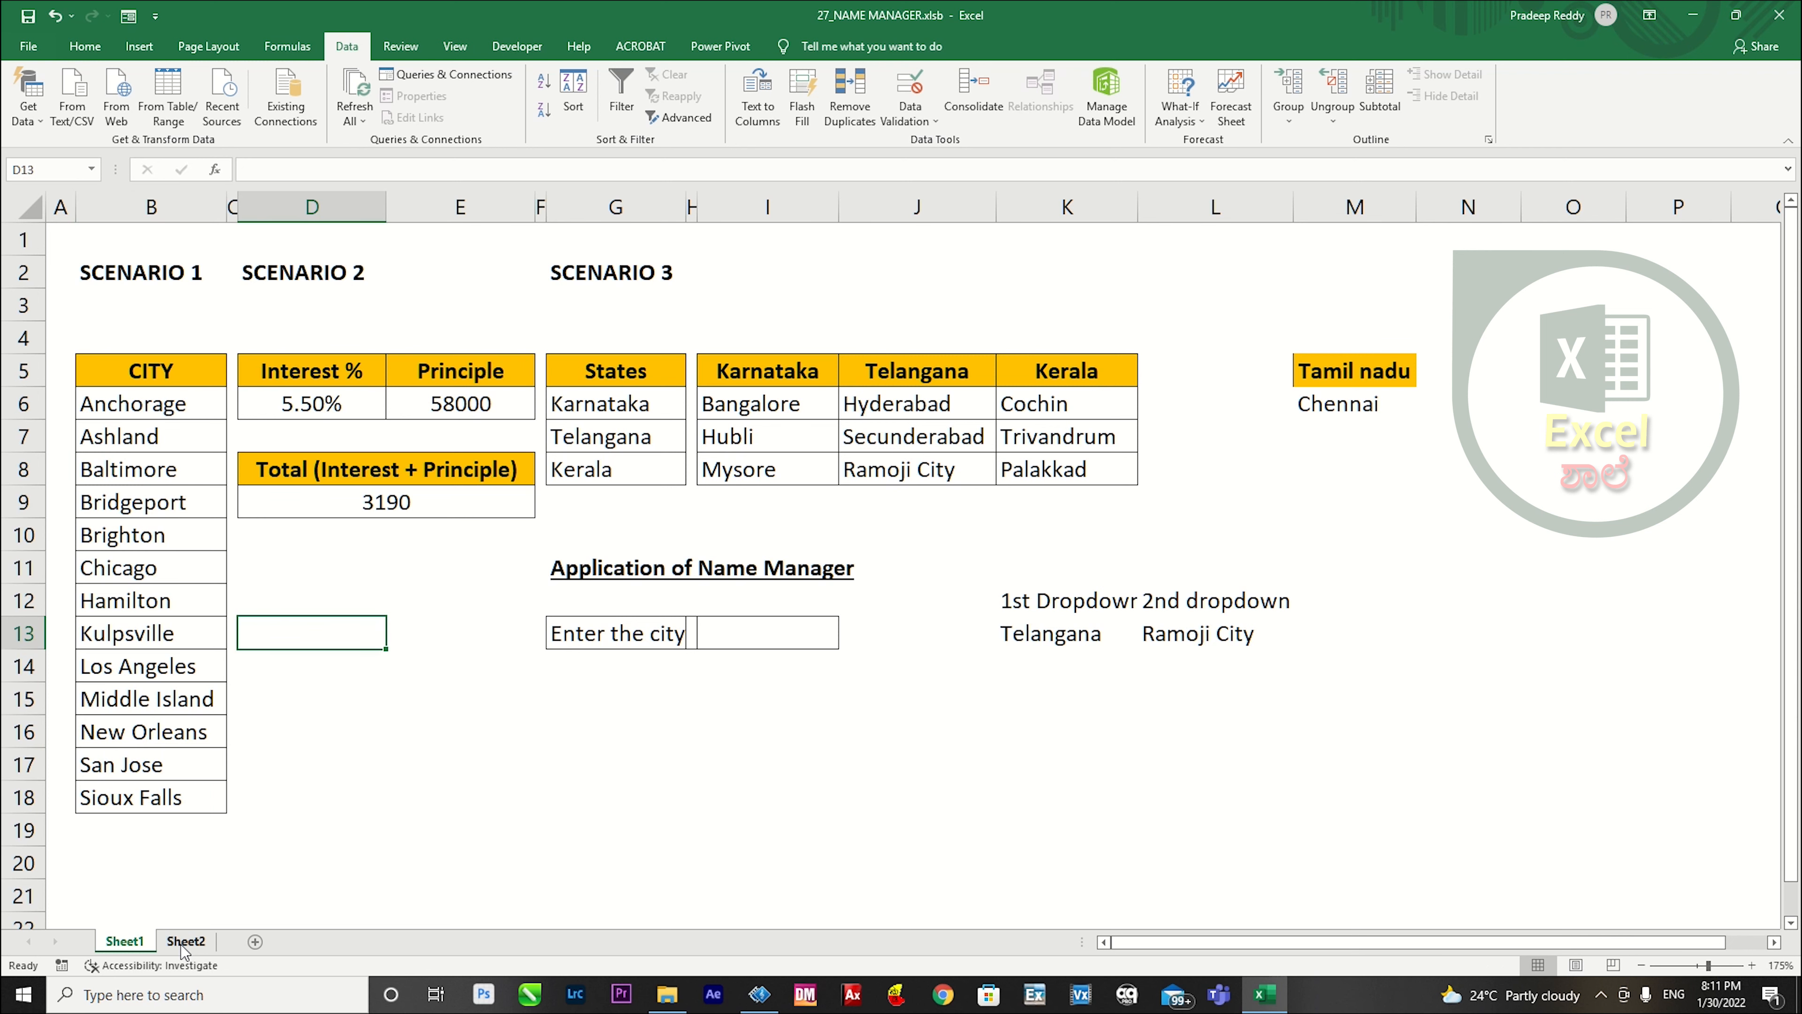
Insert a new worksheet and open the empty Sheet2.
click(286, 942)
click(259, 941)
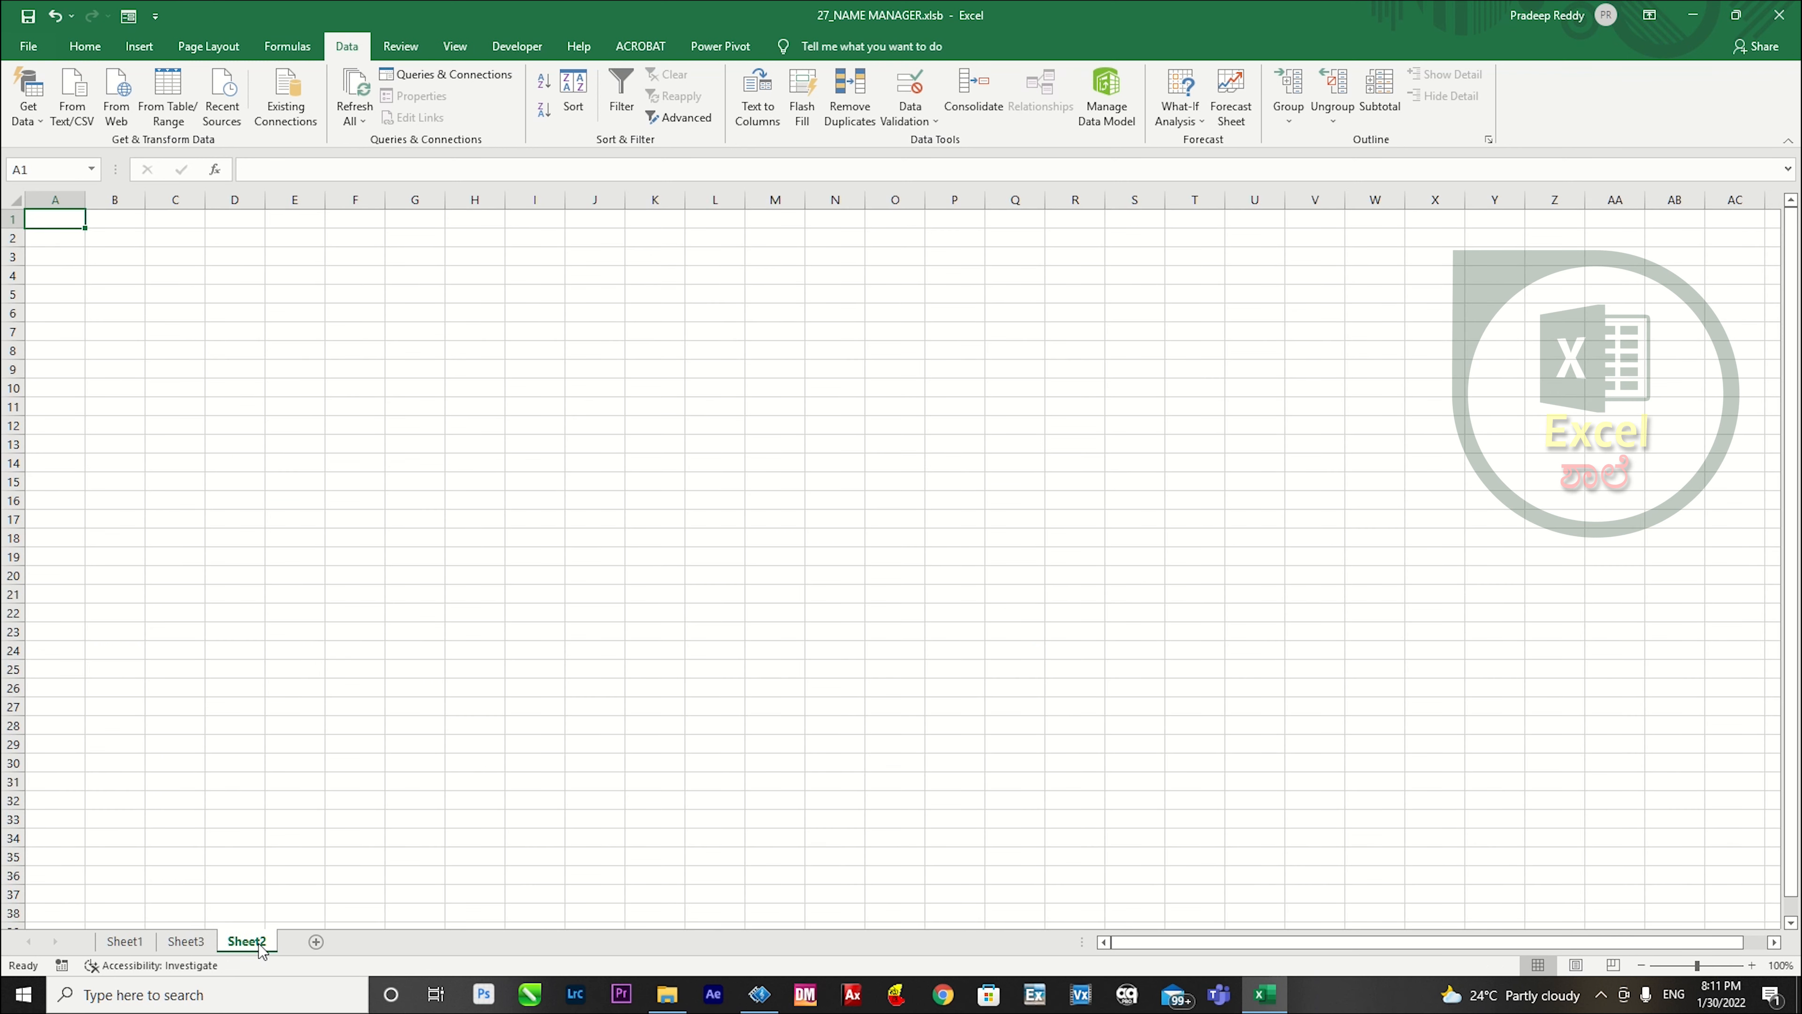
Add a List data validation to J6 on Sheet2 with the source =City.
click(594, 312)
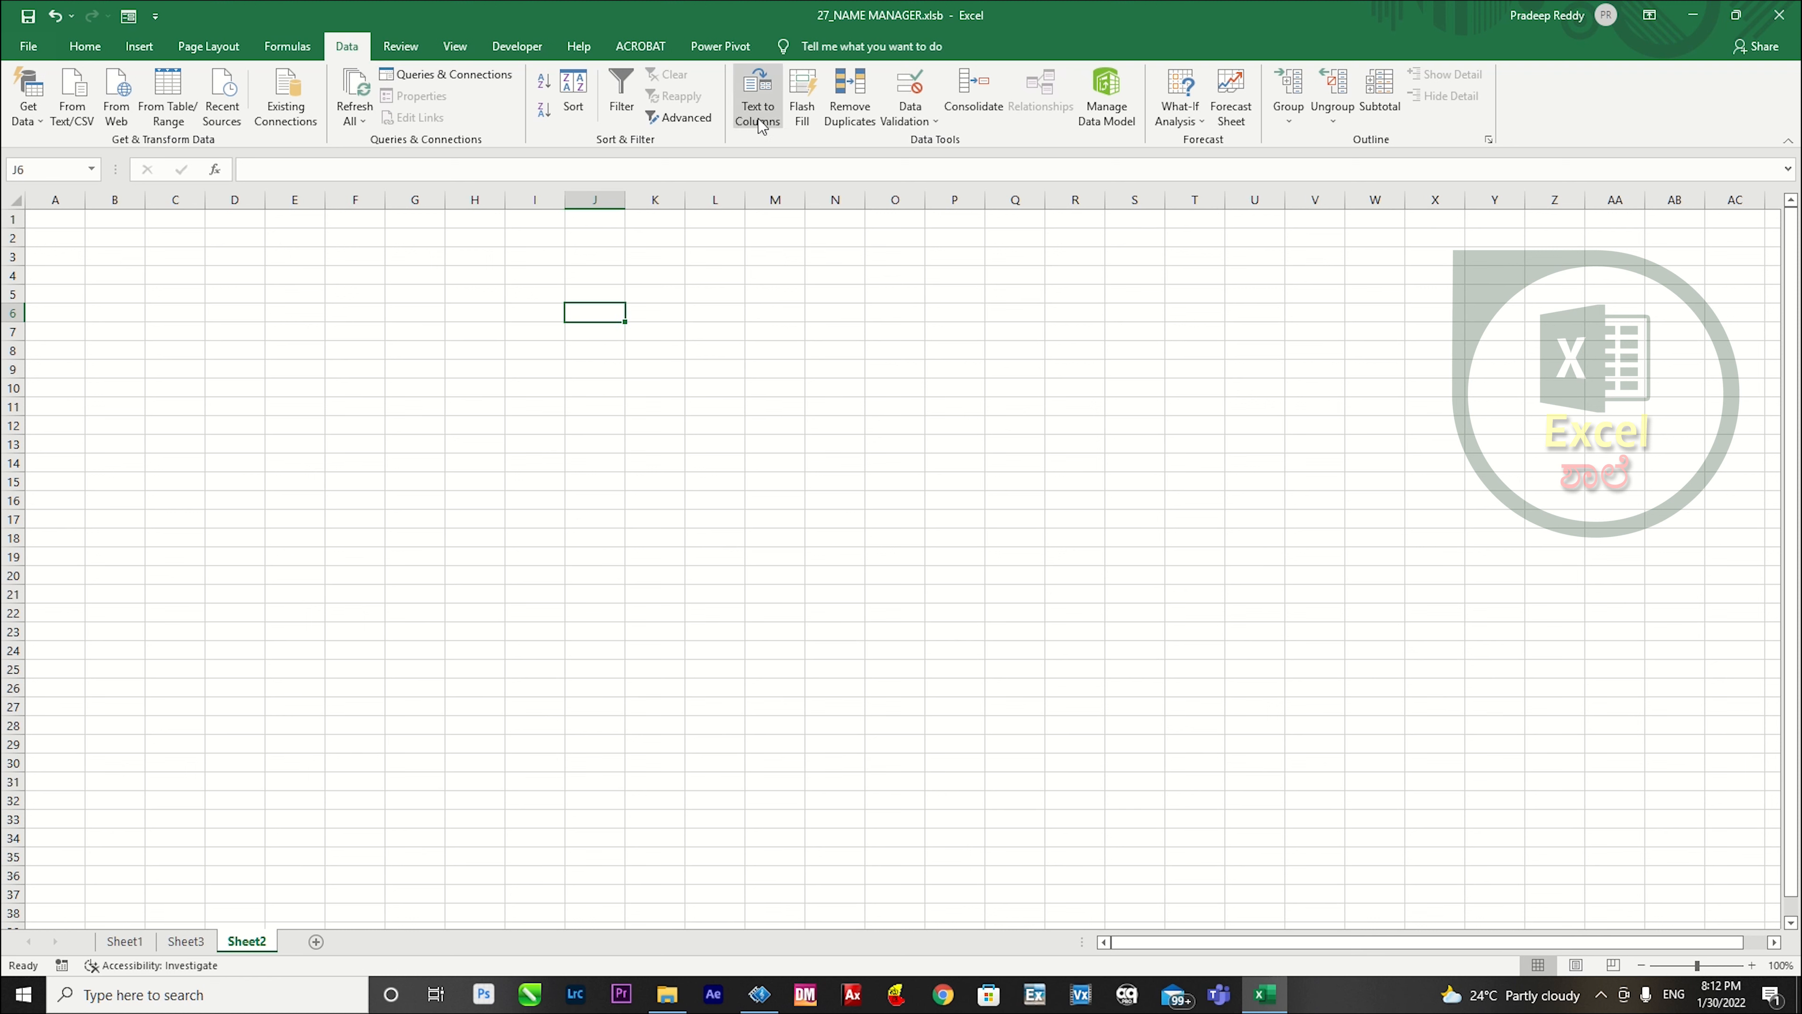
click(905, 125)
click(913, 147)
click(655, 688)
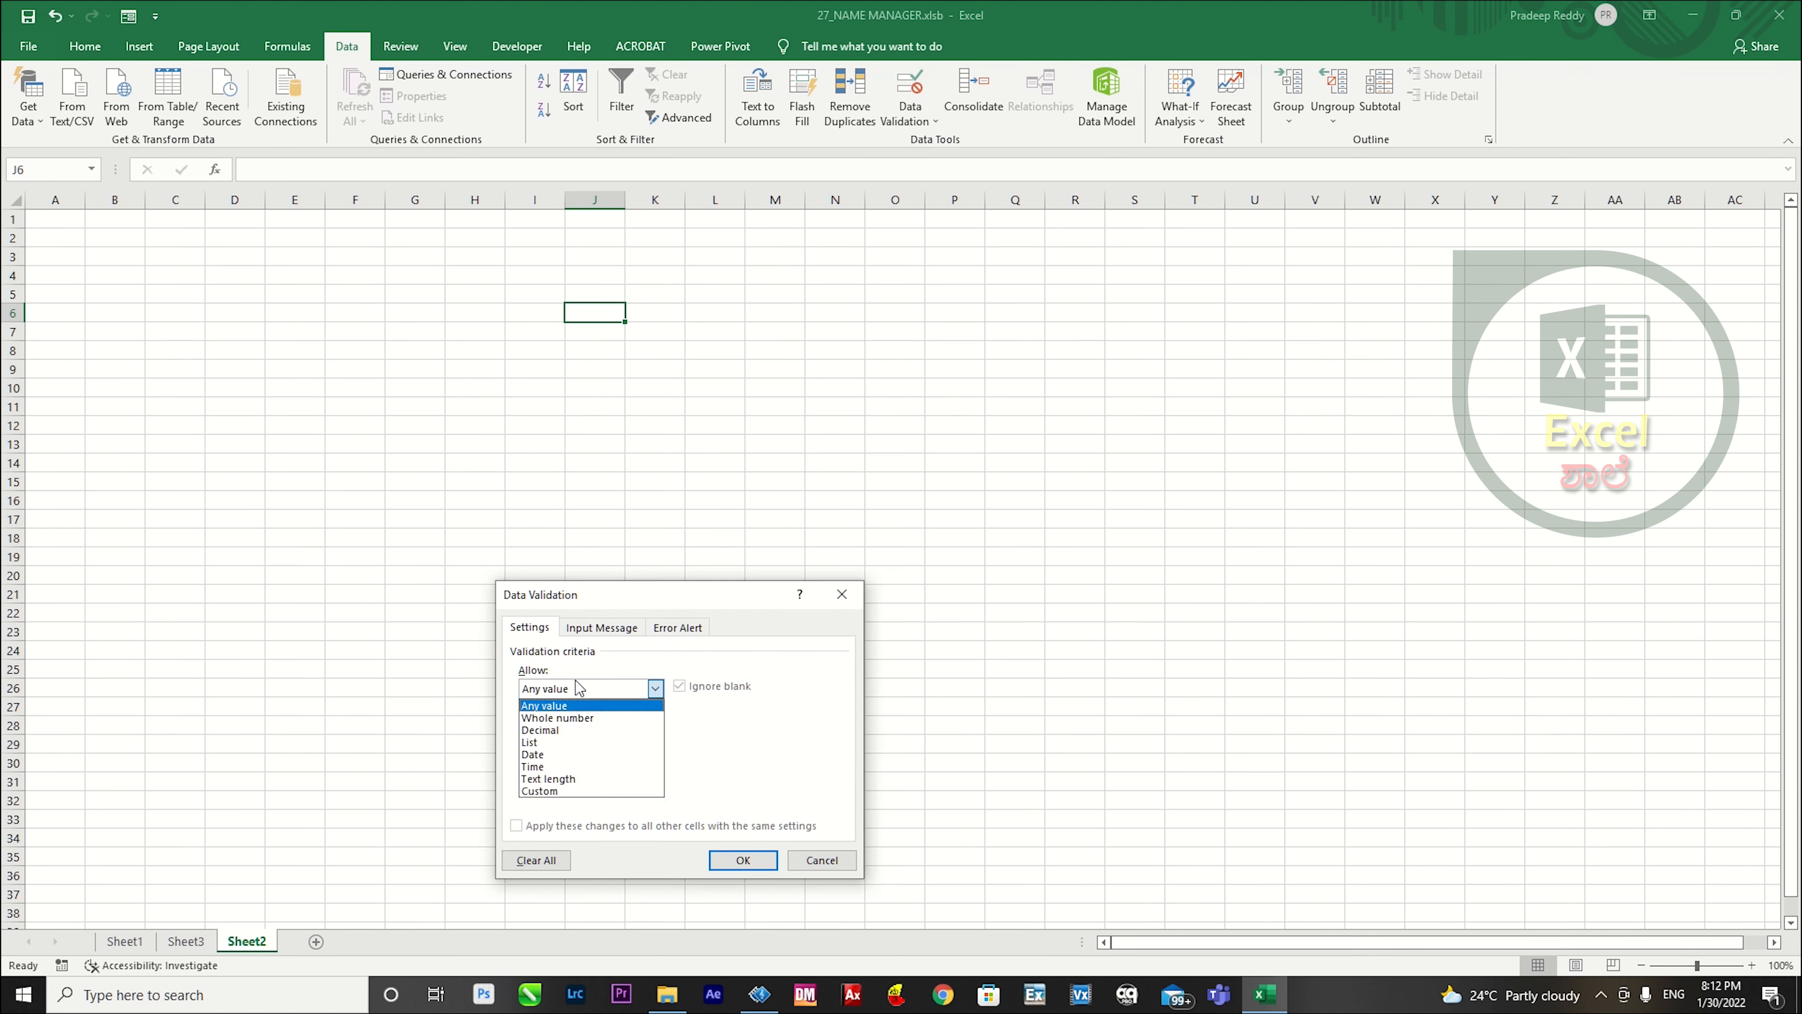
click(549, 742)
click(579, 761)
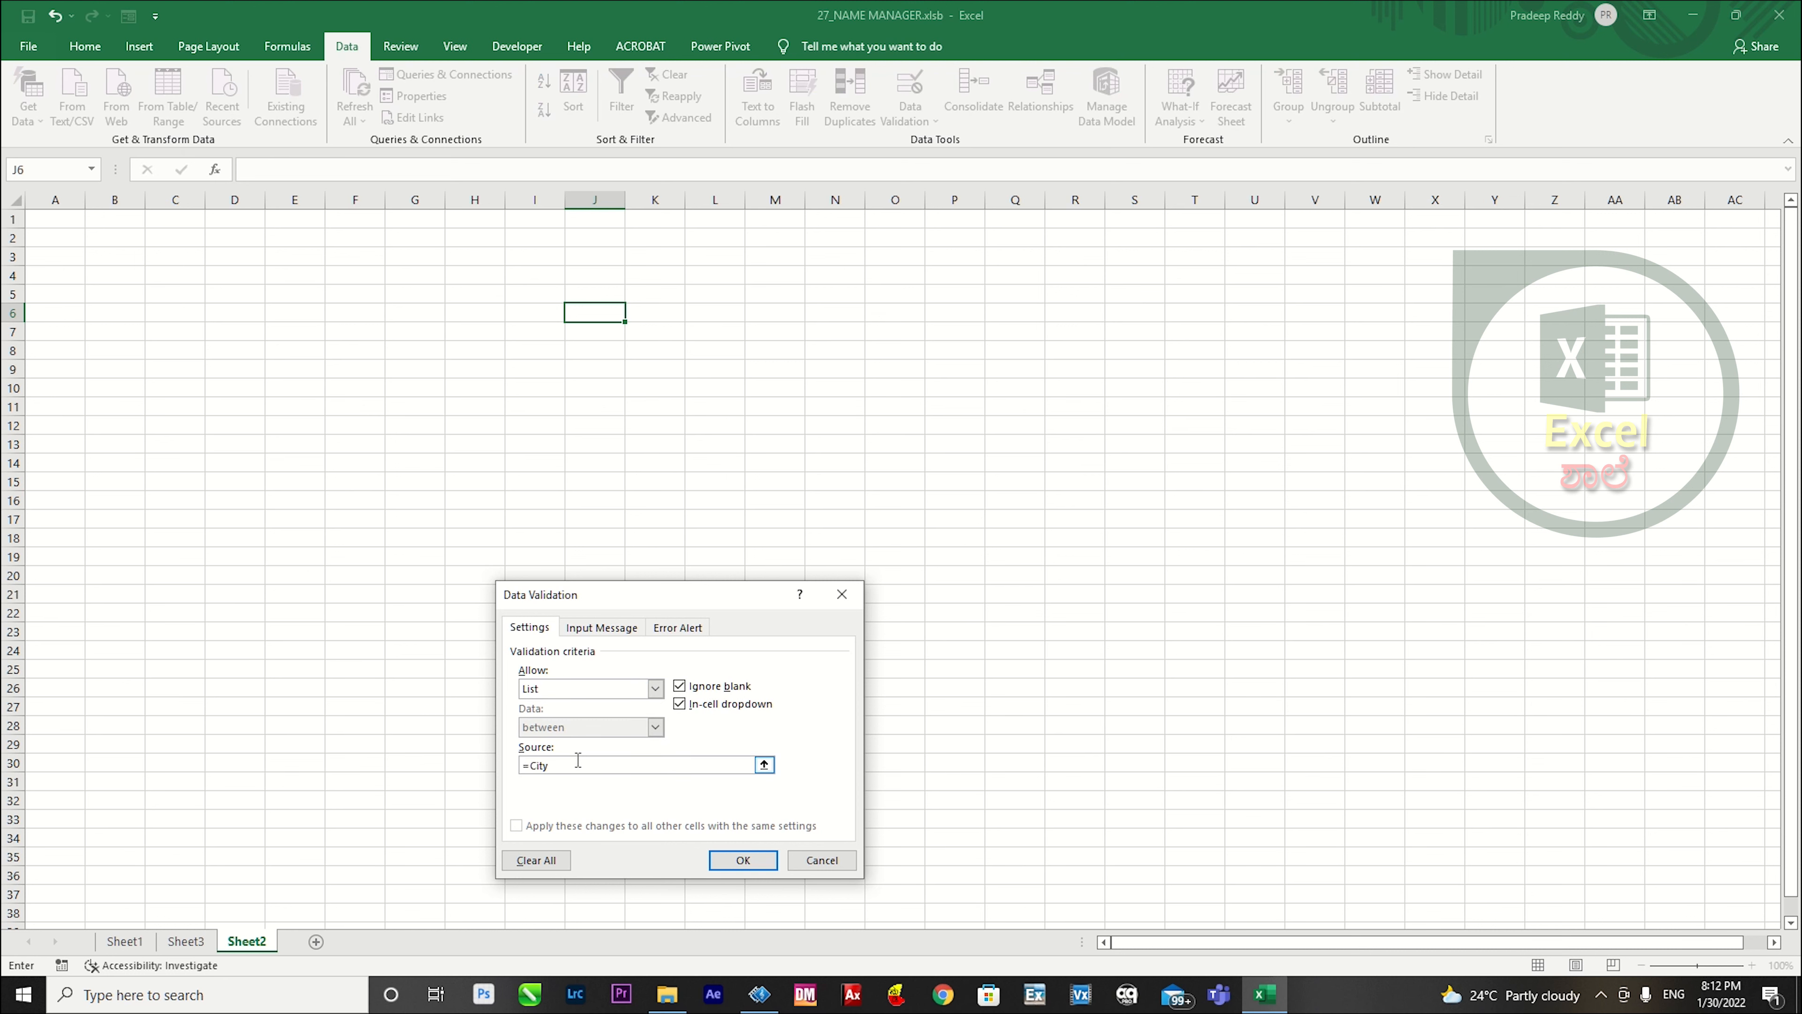
key(Return)
Check the city choices in the drop-down of J6 and return to Sheet1.
click(634, 313)
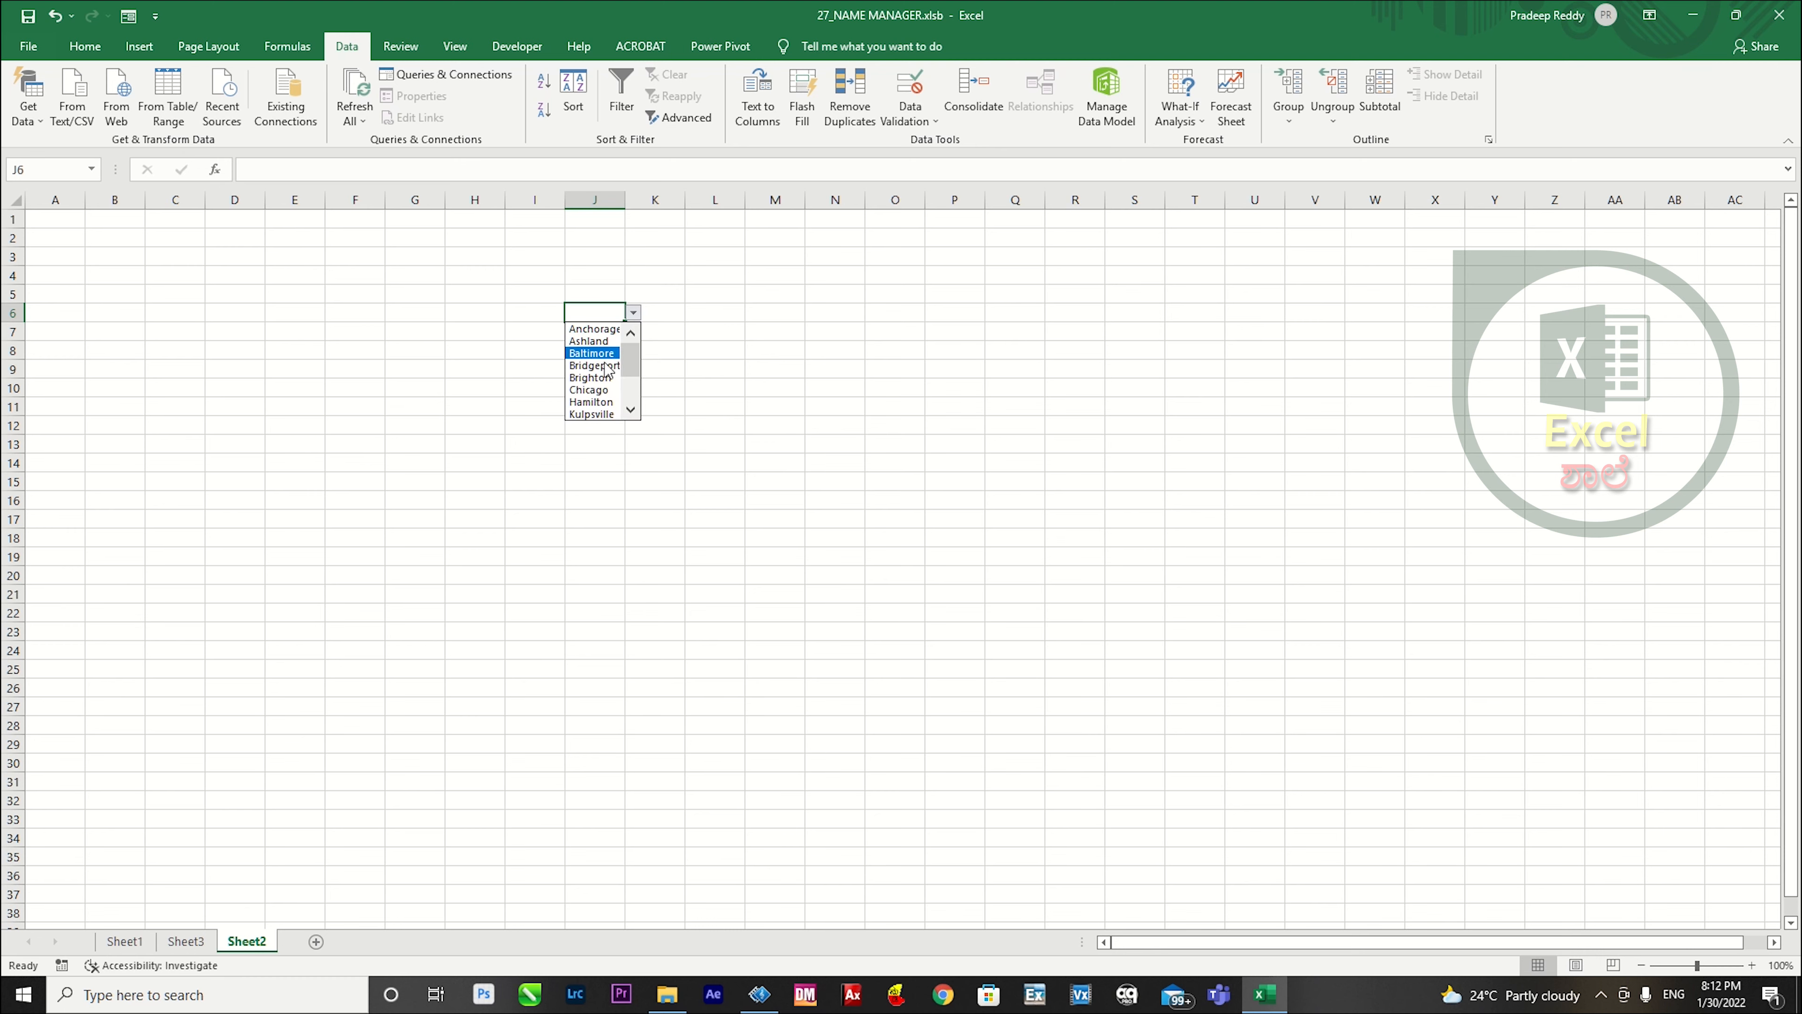
click(124, 941)
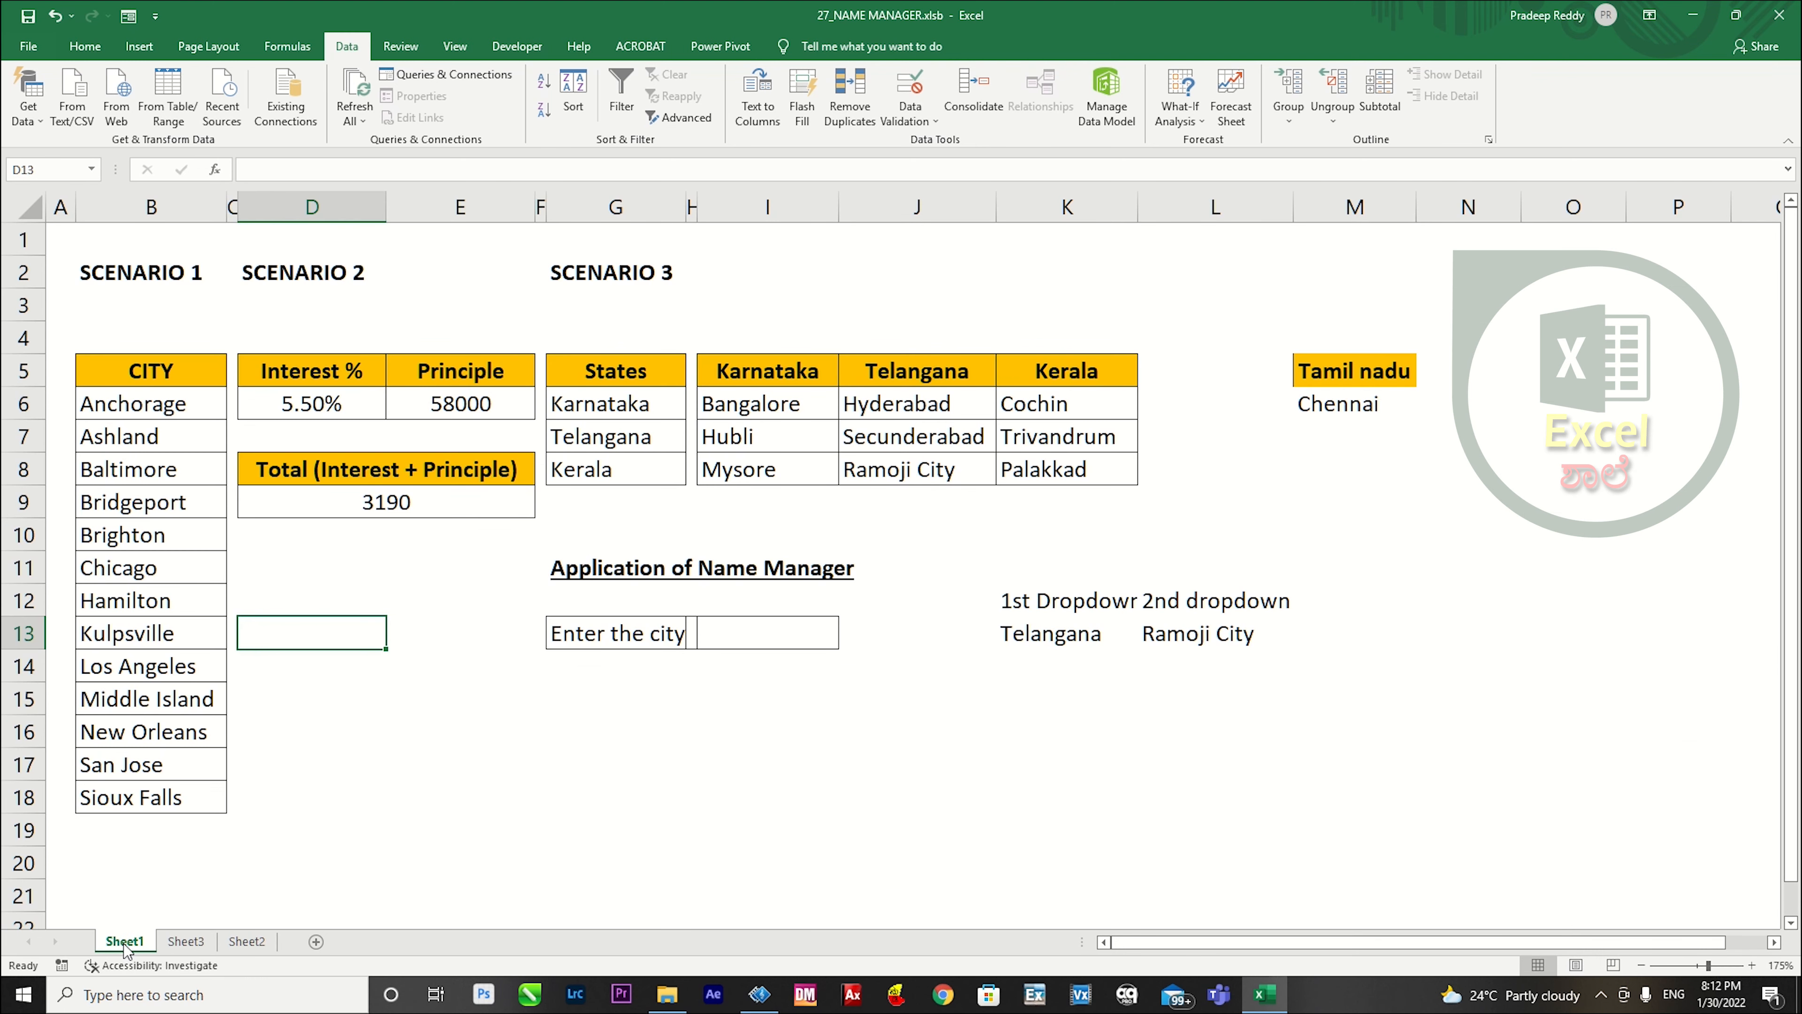